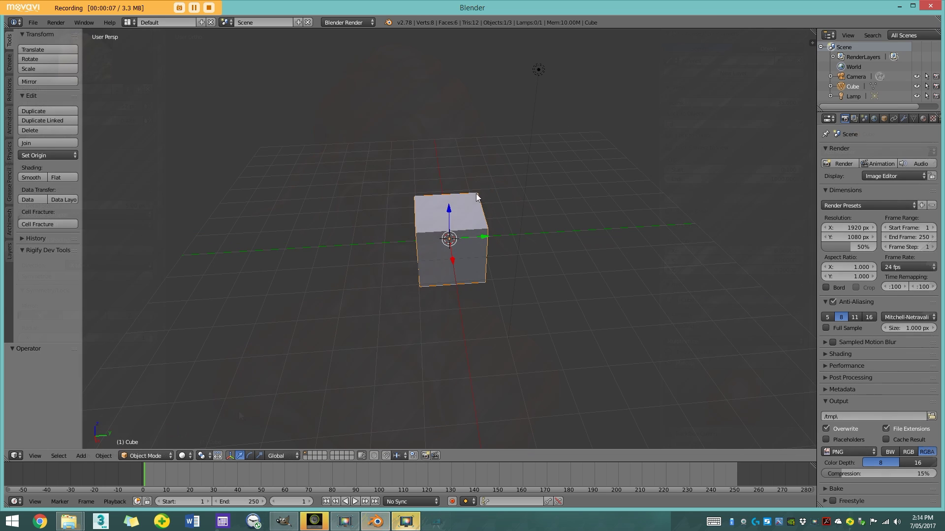
Delete the camera and lamp so that only the default cube remains in the scene
{"action": "middle_click_drag", "start_coordinate": [476, 194], "coordinate": [474, 201]}
{"action": "scroll", "coordinate": [473, 190], "scroll_direction": "down", "scroll_amount": 2}
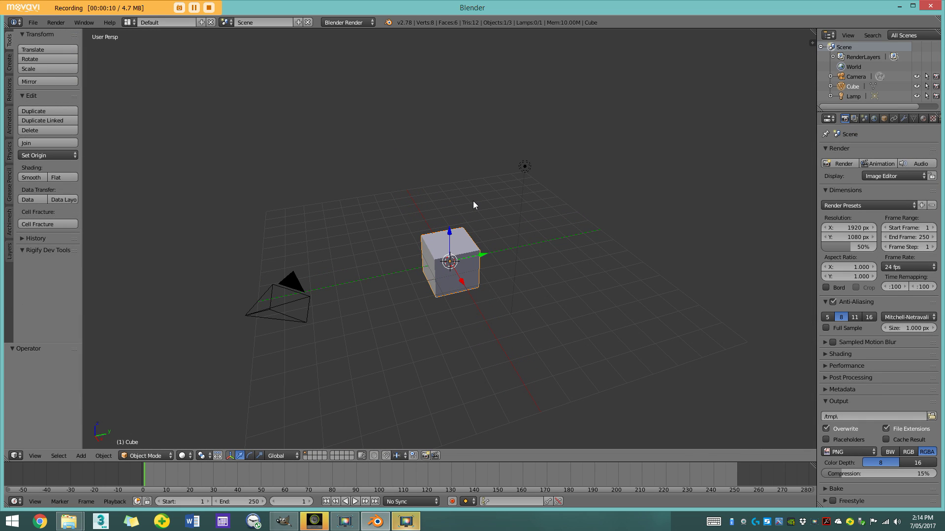
{"action": "key", "text": "ctrl+i"}
{"action": "key", "text": "x"}
{"action": "left_click", "coordinate": [474, 201]}
{"action": "scroll", "coordinate": [463, 226], "scroll_direction": "up", "scroll_amount": 2}
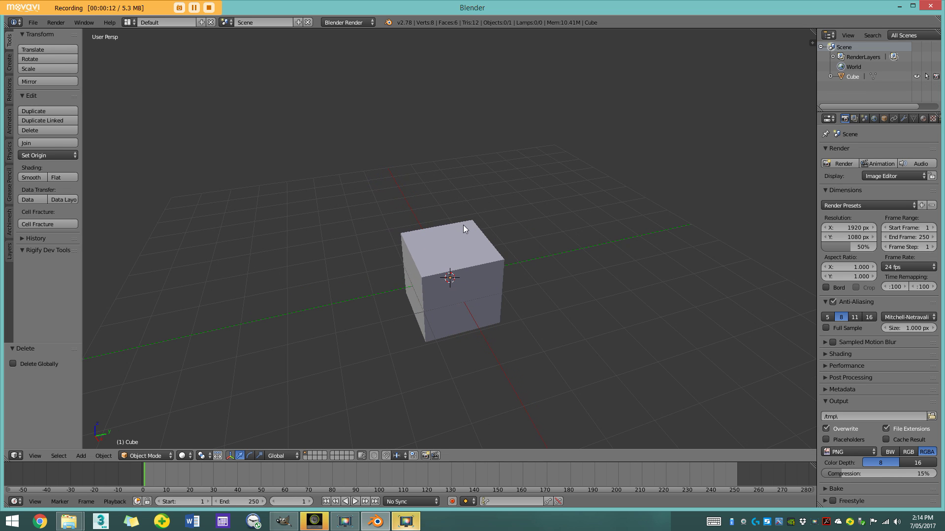
Show the 3D view properties, widen them, and enable Matcap viewport shading
{"action": "scroll", "coordinate": [502, 236], "scroll_direction": "up", "scroll_amount": 3}
{"action": "key", "text": "n"}
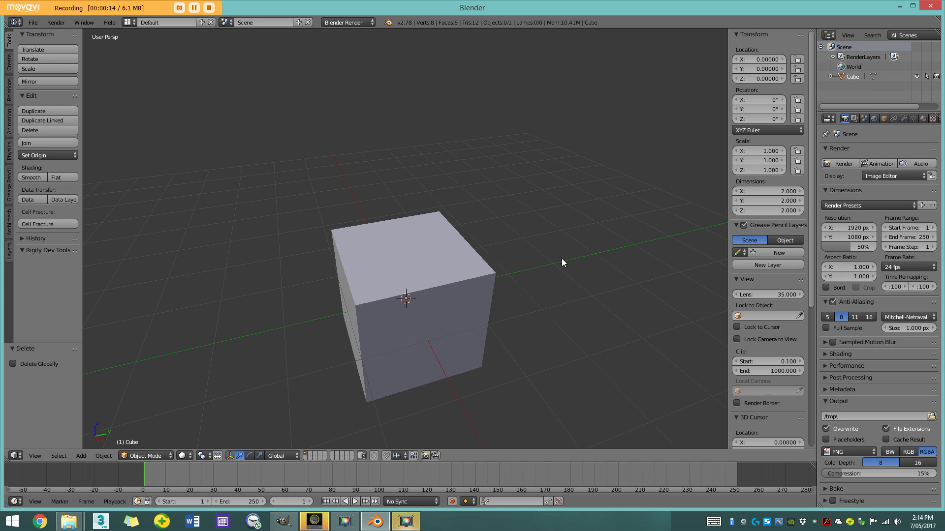
{"action": "left_click_drag", "start_coordinate": [728, 195], "coordinate": [660, 195]}
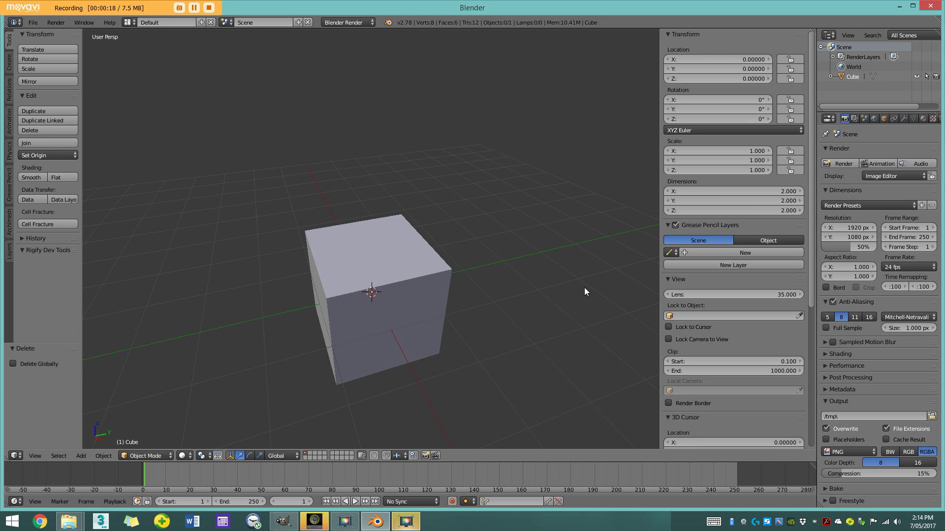
{"action": "scroll", "coordinate": [698, 290], "scroll_direction": "down", "scroll_amount": 10}
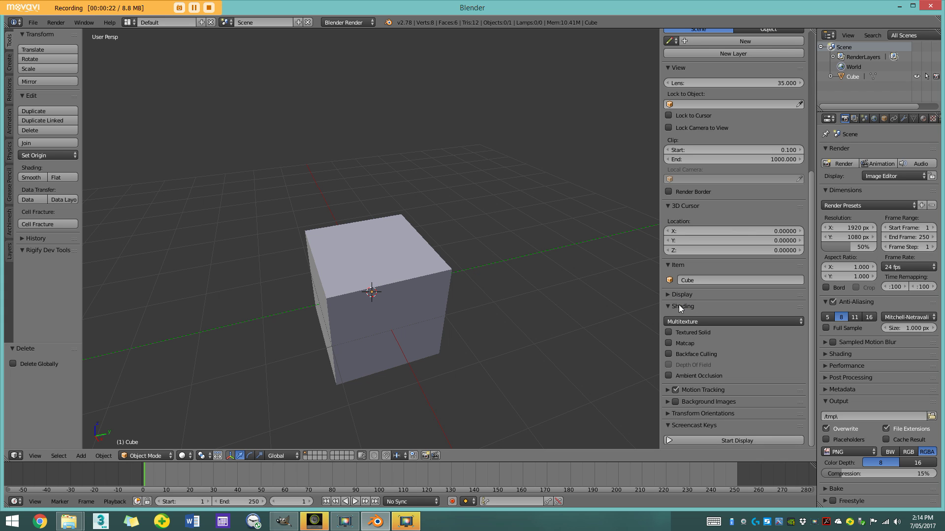
{"action": "left_click", "coordinate": [669, 343]}
{"action": "scroll", "coordinate": [290, 235], "scroll_direction": "up", "scroll_amount": 3}
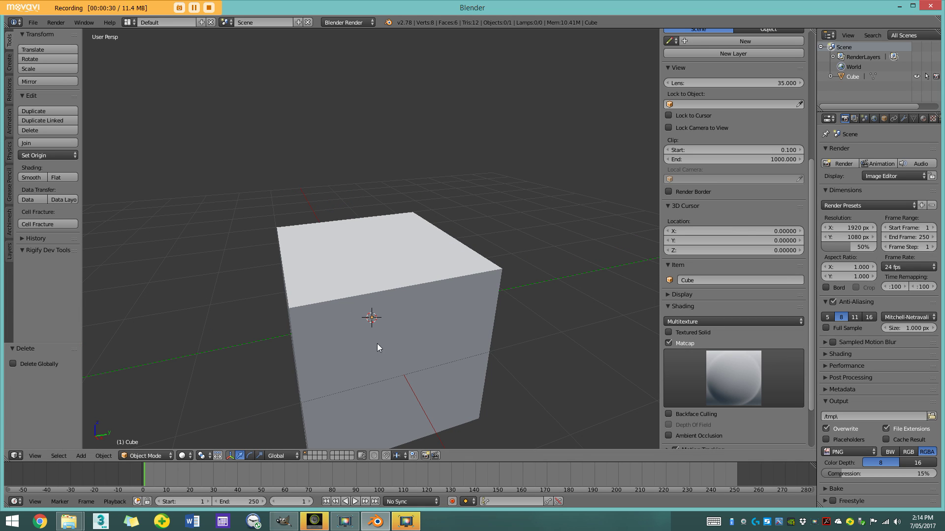
Choose the reddish-brown clay matcap for the viewport shading
{"action": "left_click", "coordinate": [732, 386]}
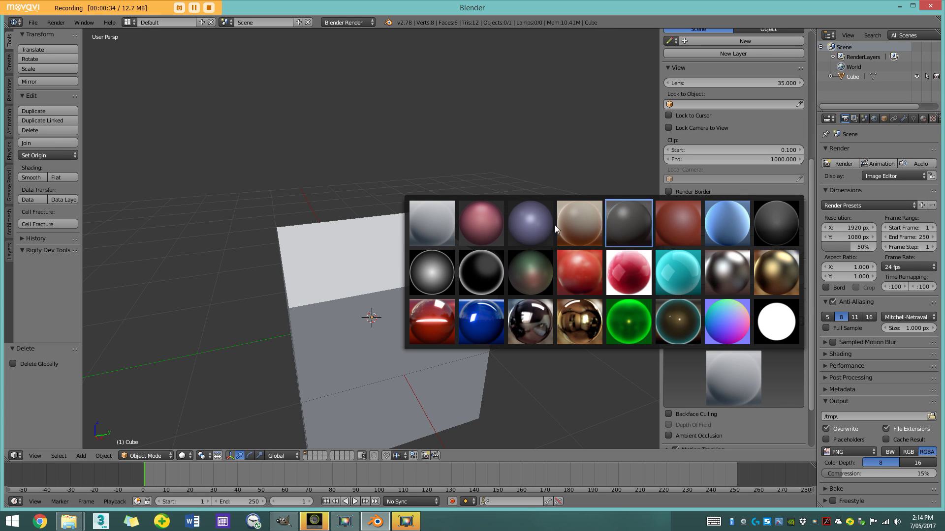
{"action": "scroll", "coordinate": [256, 350], "scroll_direction": "down", "scroll_amount": 2}
{"action": "middle_click_drag", "start_coordinate": [291, 347], "coordinate": [343, 320]}
{"action": "scroll", "coordinate": [461, 329], "scroll_direction": "up", "scroll_amount": 2}
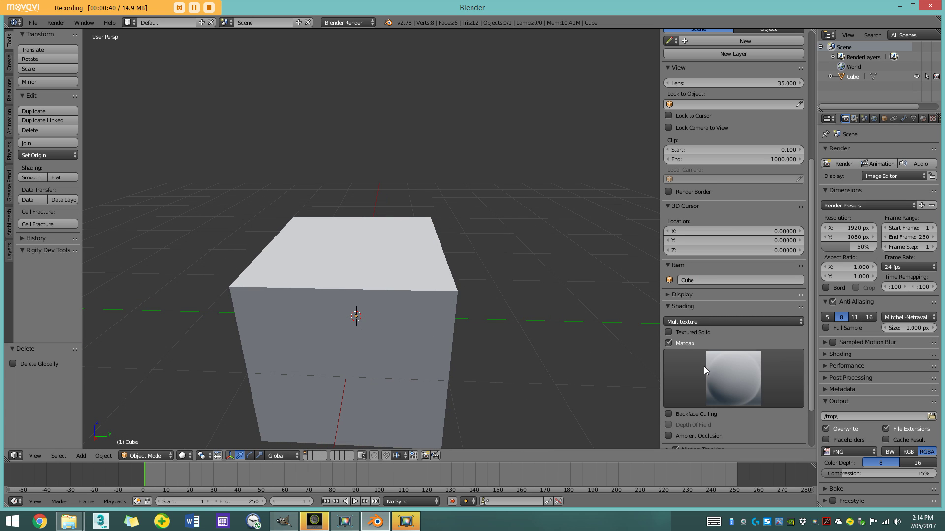
{"action": "left_click", "coordinate": [745, 373]}
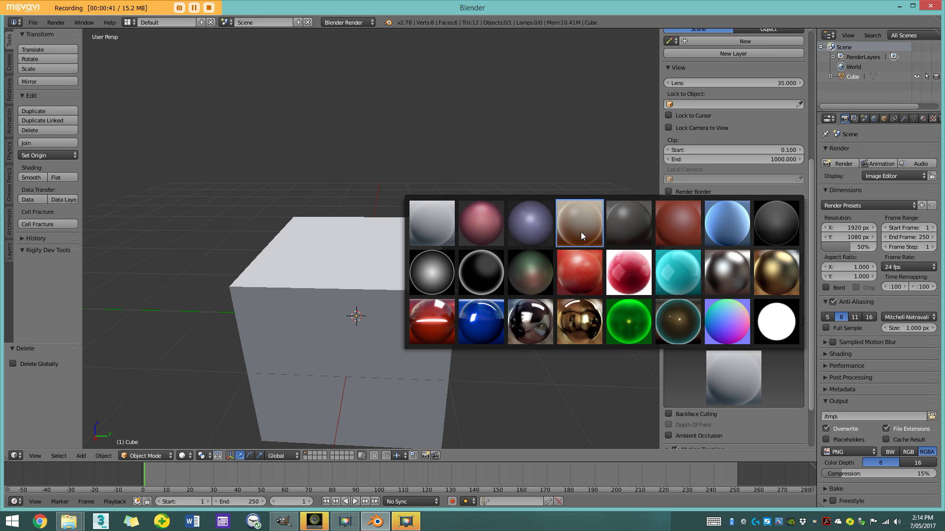
{"action": "left_click", "coordinate": [688, 229]}
{"action": "middle_click_drag", "start_coordinate": [541, 266], "coordinate": [386, 299]}
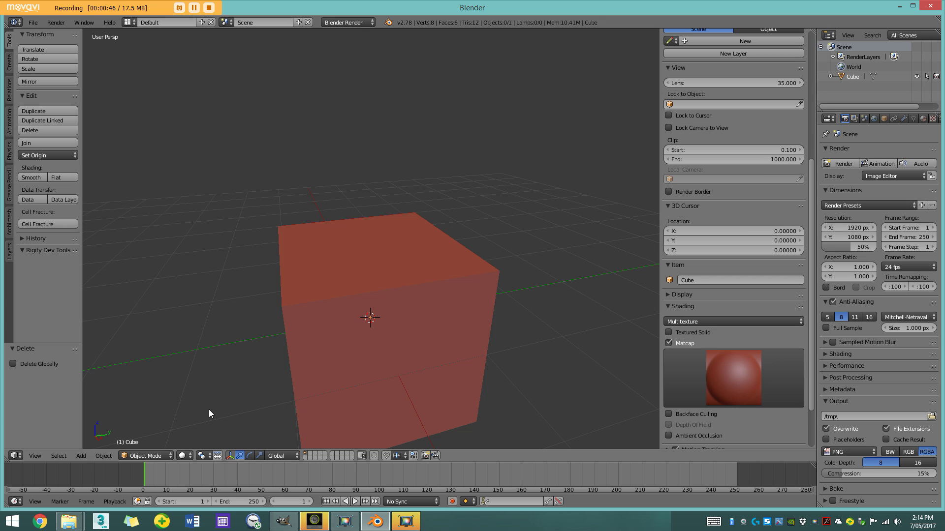
Add a Subdivision Surface modifier with 2 view subdivisions to the cube and apply it
{"action": "scroll", "coordinate": [398, 278], "scroll_direction": "down", "scroll_amount": 2}
{"action": "right_click", "coordinate": [403, 270]}
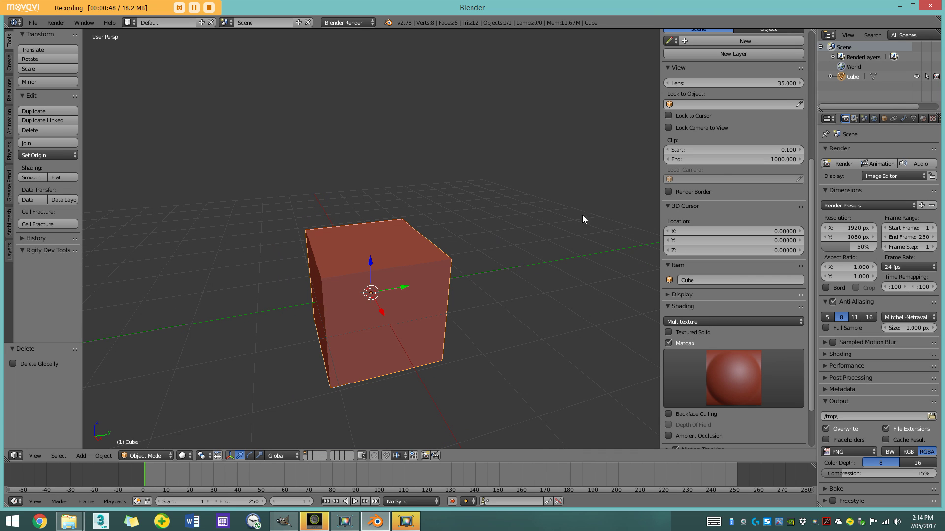
{"action": "left_click", "coordinate": [903, 118]}
{"action": "left_click", "coordinate": [870, 151]}
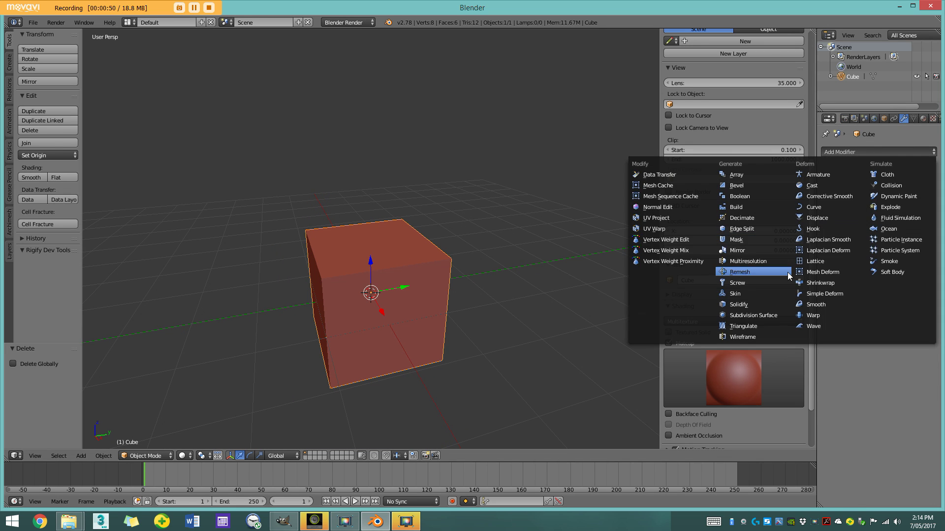
{"action": "left_click", "coordinate": [776, 316]}
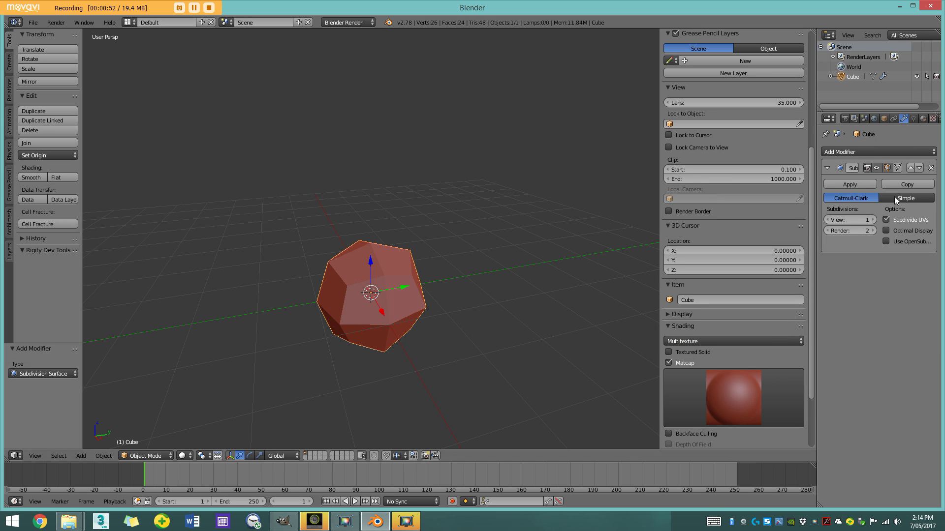
{"action": "left_click", "coordinate": [873, 219]}
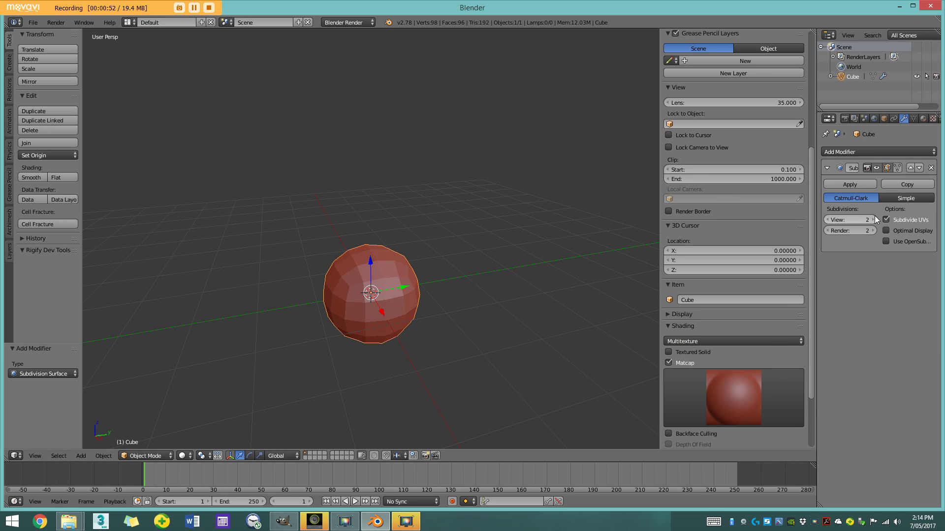
{"action": "left_click", "coordinate": [848, 184]}
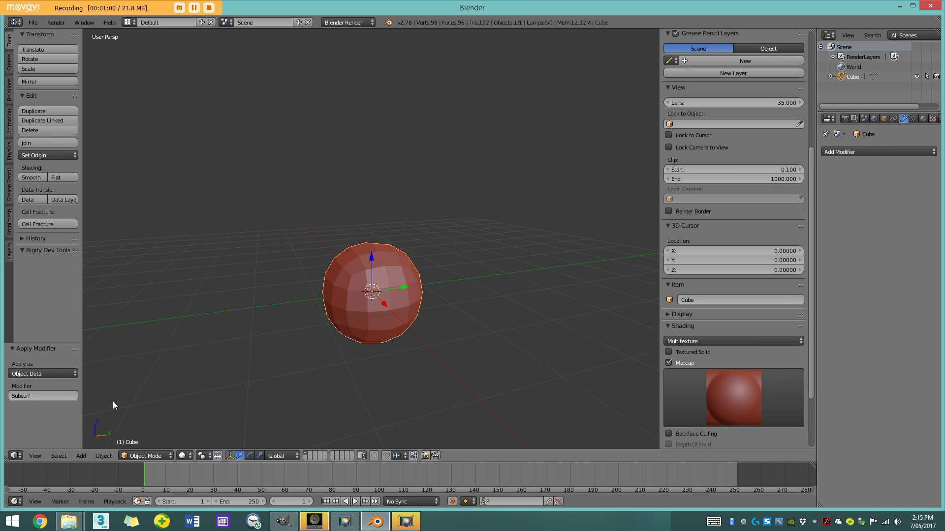
Put the rounded cube into Sculpt Mode and set the brush radius to 103 px in front view
{"action": "left_click", "coordinate": [147, 456]}
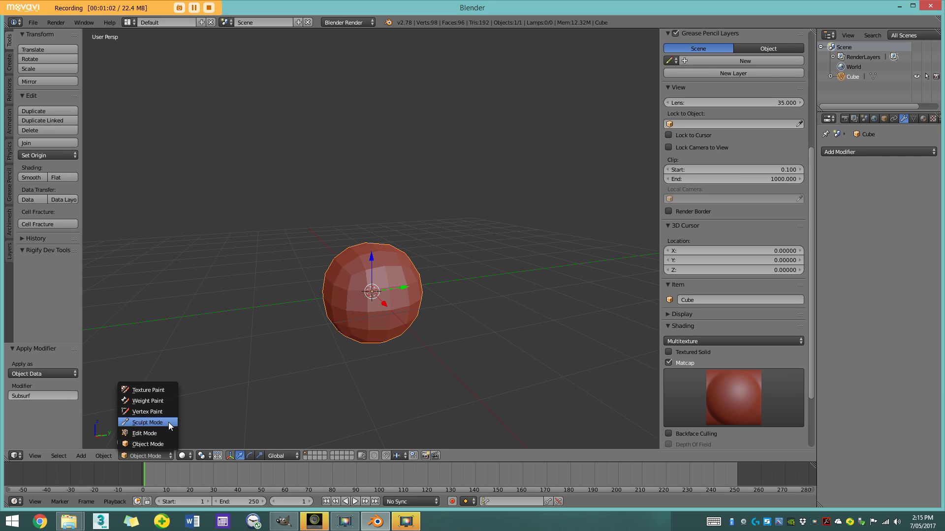
{"action": "left_click", "coordinate": [148, 423]}
{"action": "scroll", "coordinate": [350, 294], "scroll_direction": "up", "scroll_amount": 2}
{"action": "middle_click_drag", "start_coordinate": [355, 299], "coordinate": [334, 294]}
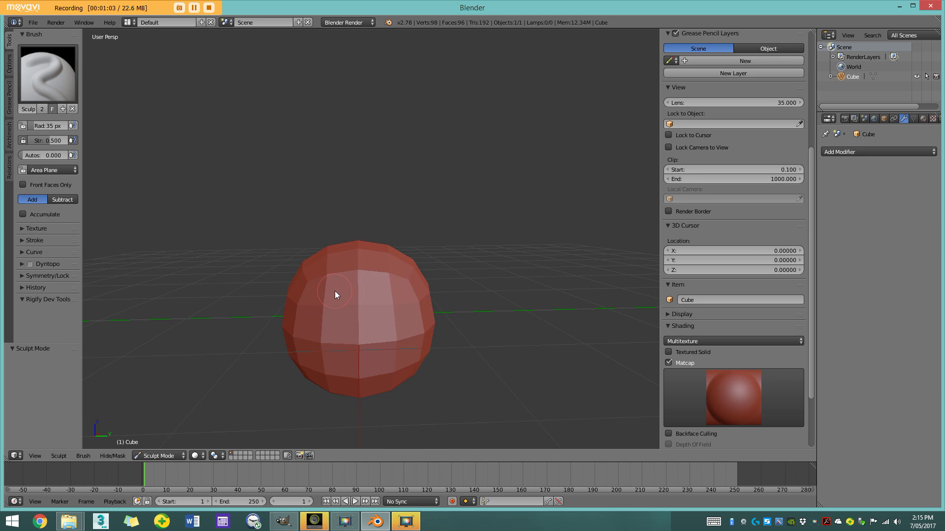
{"action": "key", "text": "KP_1"}
{"action": "key", "text": "f"}
{"action": "left_click", "coordinate": [354, 329]}
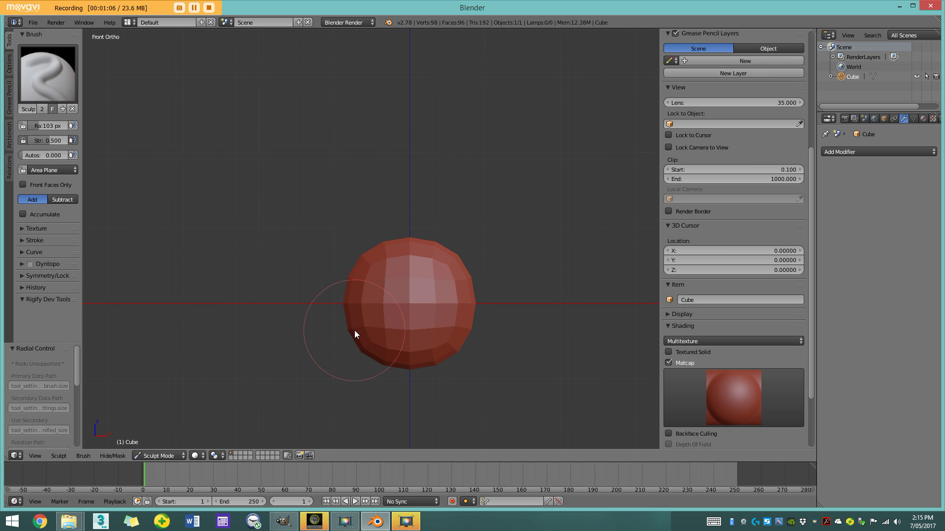
Widen the tool shelf and expand the Dyntopo settings
{"action": "scroll", "coordinate": [355, 330], "scroll_direction": "up", "scroll_amount": 3}
{"action": "scroll", "coordinate": [349, 267], "scroll_direction": "up", "scroll_amount": 3}
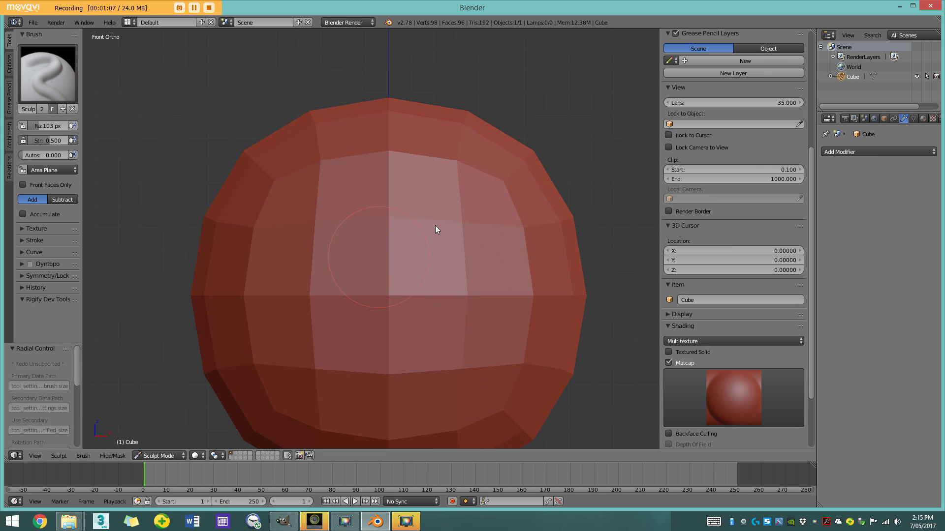
{"action": "scroll", "coordinate": [408, 229], "scroll_direction": "down", "scroll_amount": 3}
{"action": "middle_click_drag", "start_coordinate": [385, 229], "coordinate": [390, 238]}
{"action": "left_click_drag", "start_coordinate": [82, 264], "coordinate": [146, 265]}
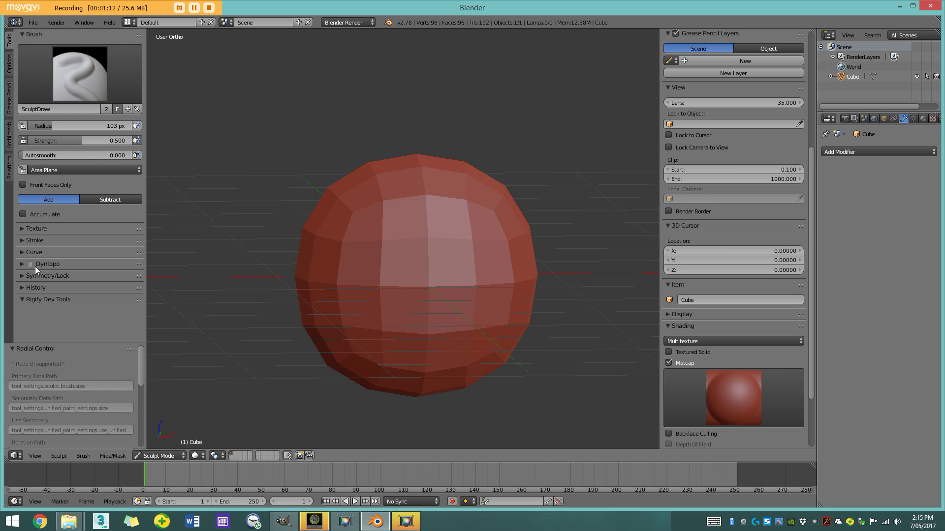
{"action": "left_click", "coordinate": [21, 264]}
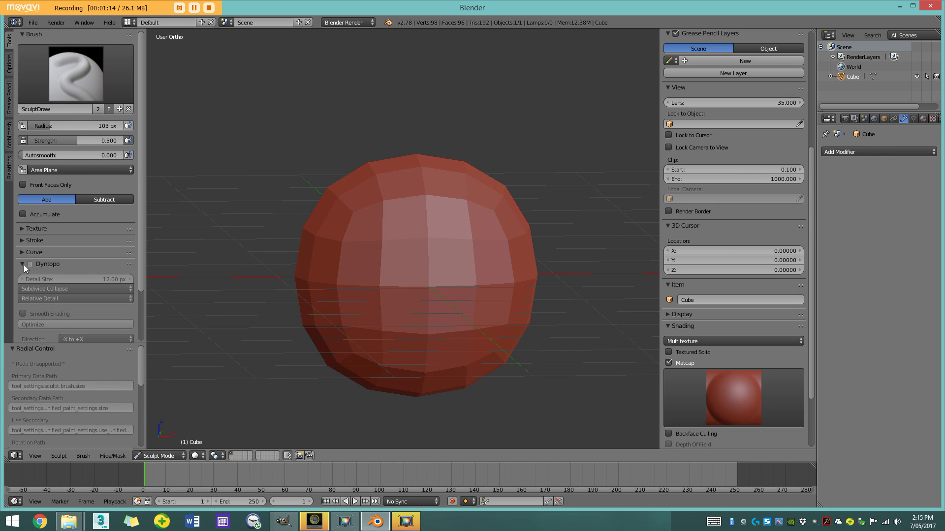
Display the mesh as wireframe and make a SculptDraw stroke across the front of the sphere
{"action": "scroll", "coordinate": [386, 273], "scroll_direction": "up", "scroll_amount": 1}
{"action": "key", "text": "z"}
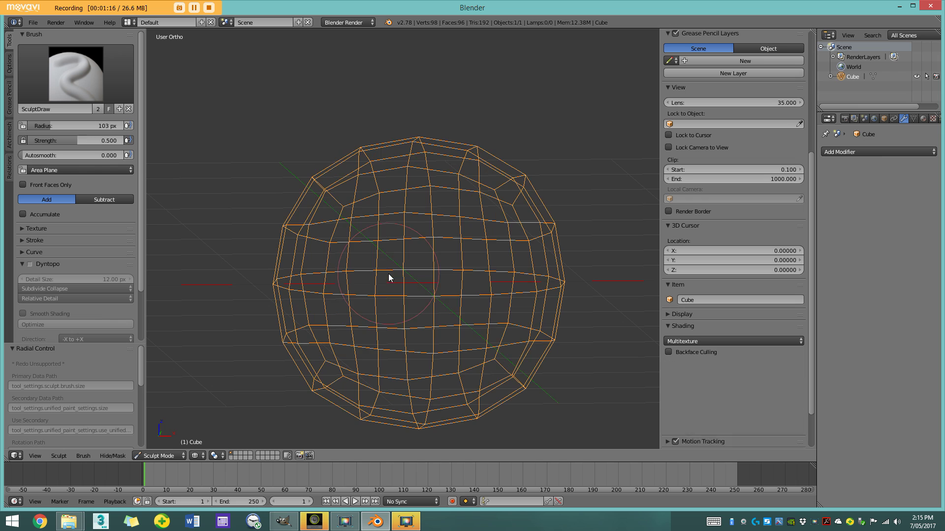
{"action": "mouse_move", "coordinate": [415, 303]}
{"action": "left_mouse_down"}
{"action": "mouse_move", "coordinate": [348, 235]}
{"action": "mouse_move", "coordinate": [414, 186]}
{"action": "mouse_move", "coordinate": [404, 188]}
{"action": "mouse_move", "coordinate": [430, 351]}
{"action": "mouse_move", "coordinate": [310, 316]}
{"action": "mouse_move", "coordinate": [329, 298]}
{"action": "mouse_move", "coordinate": [326, 237]}
{"action": "mouse_move", "coordinate": [329, 296]}
{"action": "left_mouse_up"}
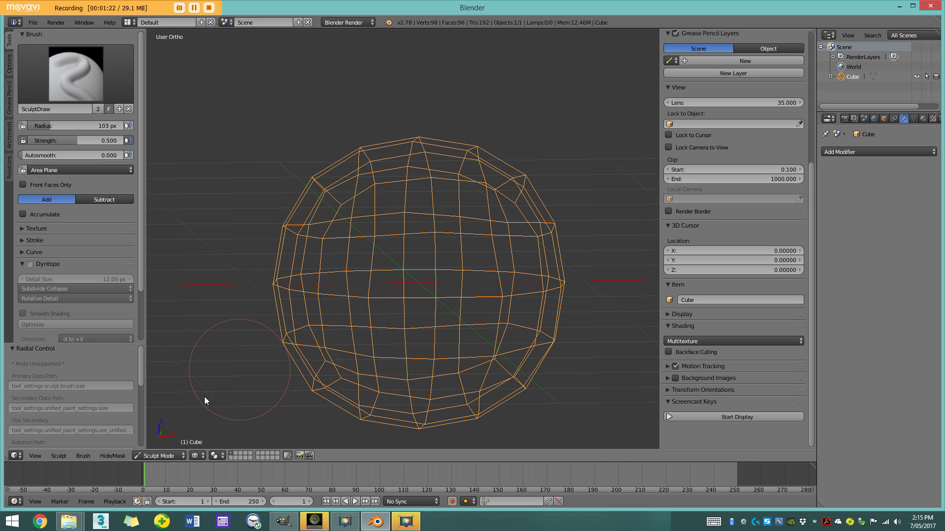
Switch to Edit Mode with solid display and try moving a single vertex on the sphere's upper front sideways
{"action": "left_click", "coordinate": [158, 456]}
{"action": "left_click", "coordinate": [156, 435]}
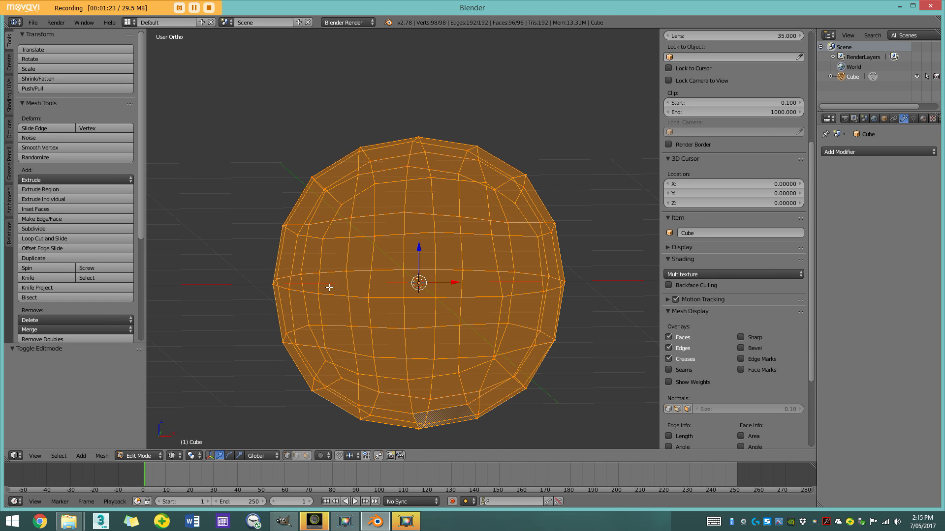
{"action": "key", "text": "z"}
{"action": "scroll", "coordinate": [370, 234], "scroll_direction": "up", "scroll_amount": 3}
{"action": "right_click", "coordinate": [370, 234]}
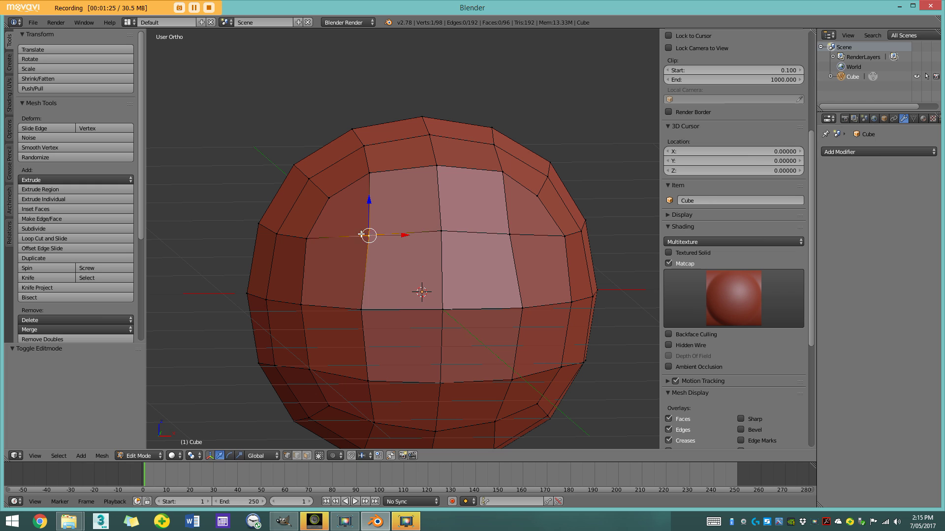
{"action": "key", "text": "g"}
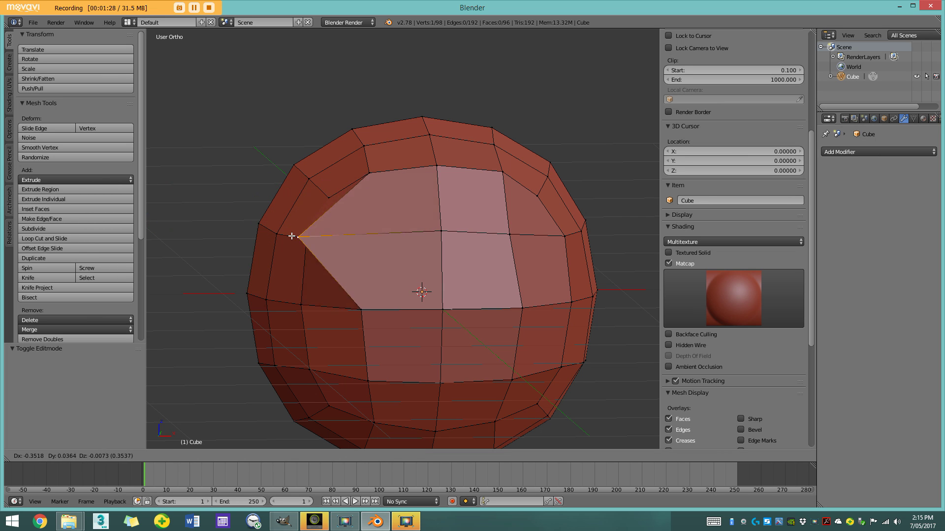
{"action": "key", "text": "Escape"}
Return to Sculpt Mode and make a short SculptDraw stroke on the lower front of the sphere
{"action": "left_click", "coordinate": [138, 455]}
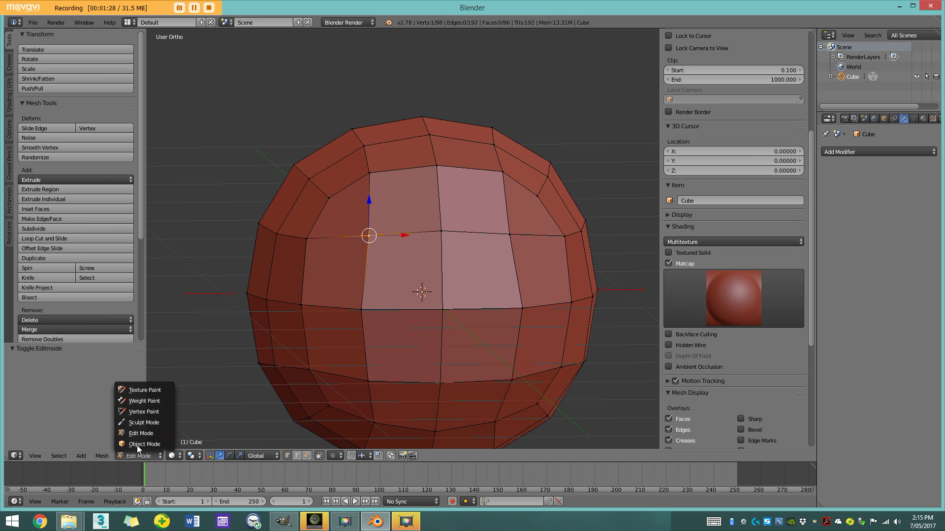
{"action": "left_click", "coordinate": [158, 423]}
{"action": "left_click_drag", "start_coordinate": [392, 376], "coordinate": [337, 362]}
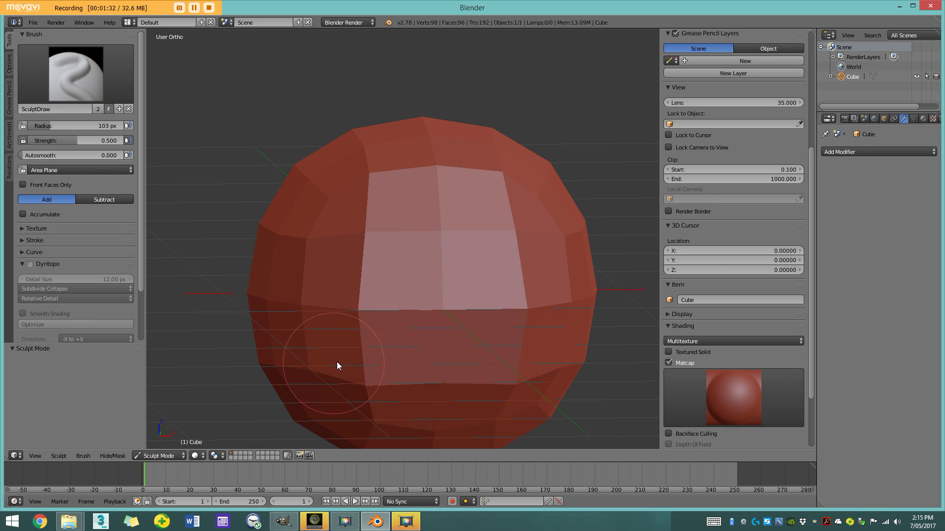
Enable Dyntopo for the sphere and inspect its mesh in wireframe and solid display
{"action": "left_click", "coordinate": [30, 264]}
{"action": "scroll", "coordinate": [468, 201], "scroll_direction": "down", "scroll_amount": 2}
{"action": "mouse_move", "coordinate": [447, 241]}
{"action": "middle_mouse_down"}
{"action": "mouse_move", "coordinate": [480, 251]}
{"action": "mouse_move", "coordinate": [464, 254]}
{"action": "mouse_move", "coordinate": [380, 183]}
{"action": "mouse_move", "coordinate": [454, 320]}
{"action": "mouse_move", "coordinate": [416, 318]}
{"action": "mouse_move", "coordinate": [446, 320]}
{"action": "middle_mouse_up"}
{"action": "key", "text": "z"}
{"action": "scroll", "coordinate": [454, 317], "scroll_direction": "up", "scroll_amount": 3}
{"action": "key", "text": "z"}
{"action": "scroll", "coordinate": [501, 313], "scroll_direction": "down", "scroll_amount": 3}
{"action": "scroll", "coordinate": [433, 320], "scroll_direction": "up", "scroll_amount": 2}
{"action": "mouse_move", "coordinate": [388, 317]}
{"action": "middle_mouse_down"}
{"action": "mouse_move", "coordinate": [409, 315]}
{"action": "mouse_move", "coordinate": [379, 313]}
{"action": "mouse_move", "coordinate": [403, 316]}
{"action": "mouse_move", "coordinate": [421, 333]}
{"action": "middle_mouse_up"}
{"action": "scroll", "coordinate": [353, 312], "scroll_direction": "down", "scroll_amount": 1}
{"action": "scroll", "coordinate": [438, 308], "scroll_direction": "up", "scroll_amount": 1}
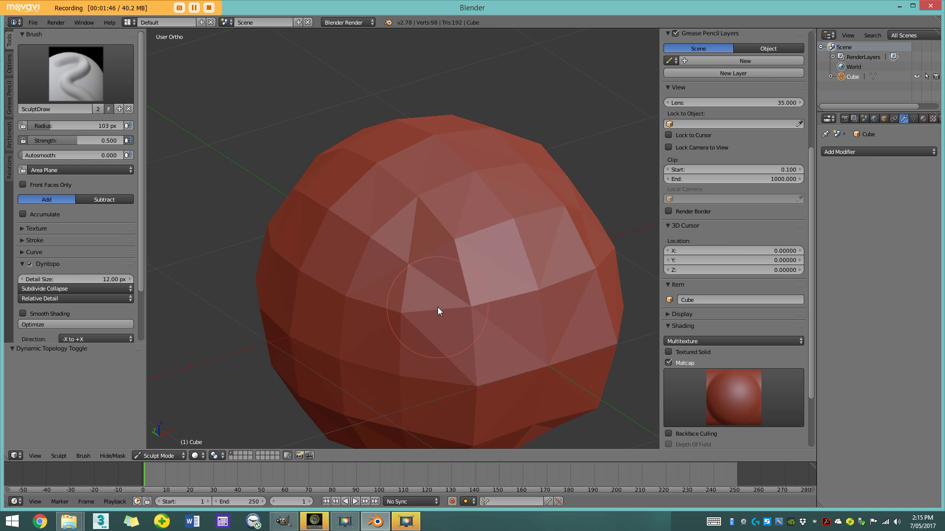
Sculpt several raised SculptDraw strokes on the side of the sphere with dynamic topology
{"action": "middle_click_drag", "start_coordinate": [409, 240], "coordinate": [428, 279]}
{"action": "mouse_move", "coordinate": [428, 279]}
{"action": "left_mouse_down"}
{"action": "mouse_move", "coordinate": [403, 318]}
{"action": "mouse_move", "coordinate": [415, 258]}
{"action": "mouse_move", "coordinate": [433, 339]}
{"action": "left_mouse_up"}
{"action": "middle_click_drag", "start_coordinate": [433, 340], "coordinate": [436, 319]}
{"action": "mouse_move", "coordinate": [436, 319]}
{"action": "left_mouse_down"}
{"action": "mouse_move", "coordinate": [448, 356]}
{"action": "mouse_move", "coordinate": [424, 360]}
{"action": "left_mouse_up"}
{"action": "middle_click_drag", "start_coordinate": [424, 360], "coordinate": [436, 346]}
{"action": "left_click_drag", "start_coordinate": [436, 346], "coordinate": [366, 330]}
{"action": "mouse_move", "coordinate": [366, 330]}
{"action": "middle_mouse_down"}
{"action": "mouse_move", "coordinate": [401, 318]}
{"action": "mouse_move", "coordinate": [383, 325]}
{"action": "middle_mouse_up"}
Set the sculpt brush radius to 114 px
{"action": "scroll", "coordinate": [389, 322], "scroll_direction": "down", "scroll_amount": 2}
{"action": "key", "text": "f"}
{"action": "left_click", "coordinate": [379, 343]}
Widen the tool shelf further and review the Dyntopo detail type methods, keeping Relative Detail
{"action": "left_click_drag", "start_coordinate": [145, 252], "coordinate": [163, 252]}
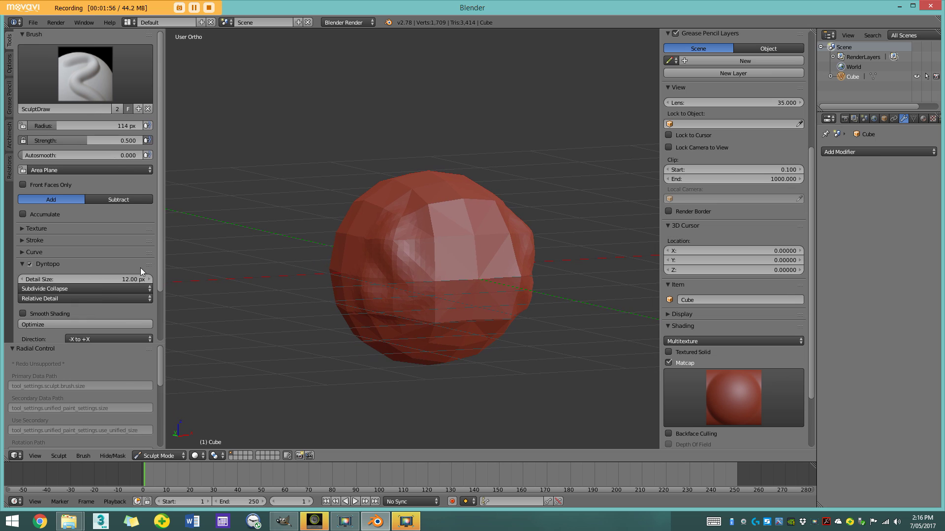
{"action": "scroll", "coordinate": [98, 285], "scroll_direction": "down", "scroll_amount": 1}
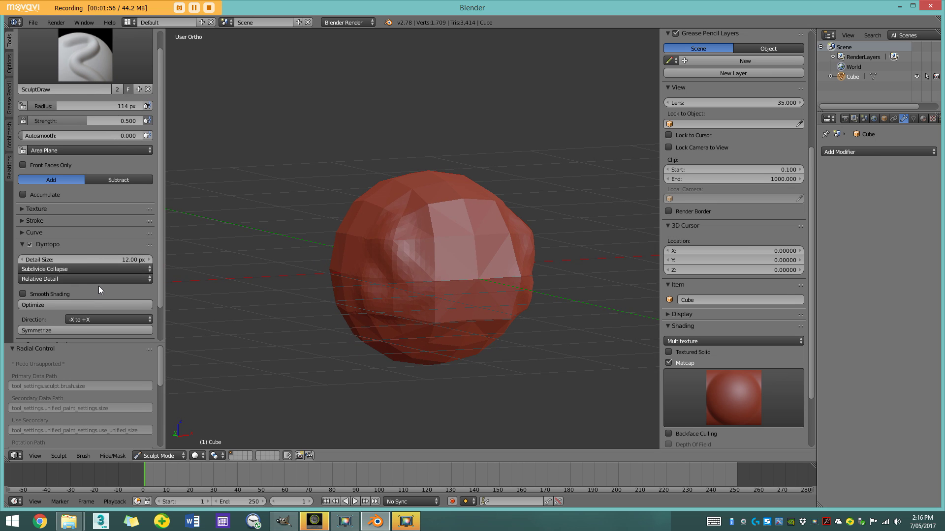
{"action": "left_click", "coordinate": [59, 280]}
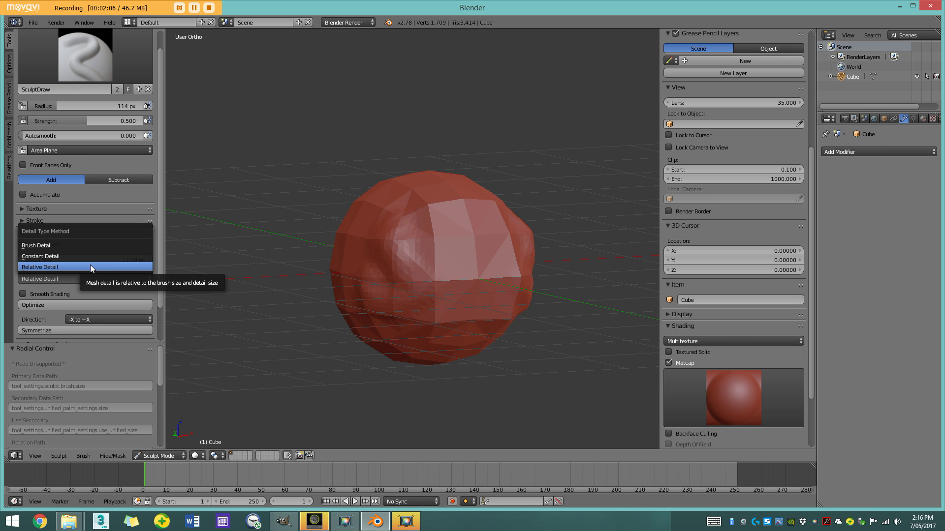
{"action": "middle_click_drag", "start_coordinate": [365, 286], "coordinate": [366, 293]}
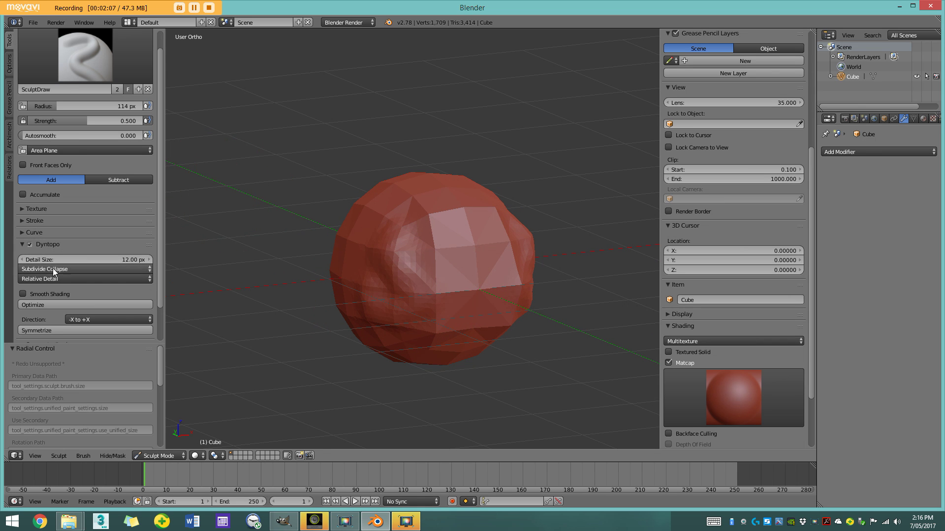
Sculpt a finely detailed raised loop in close-up on the front of the sphere using Relative Detail
{"action": "scroll", "coordinate": [326, 276], "scroll_direction": "up", "scroll_amount": 2}
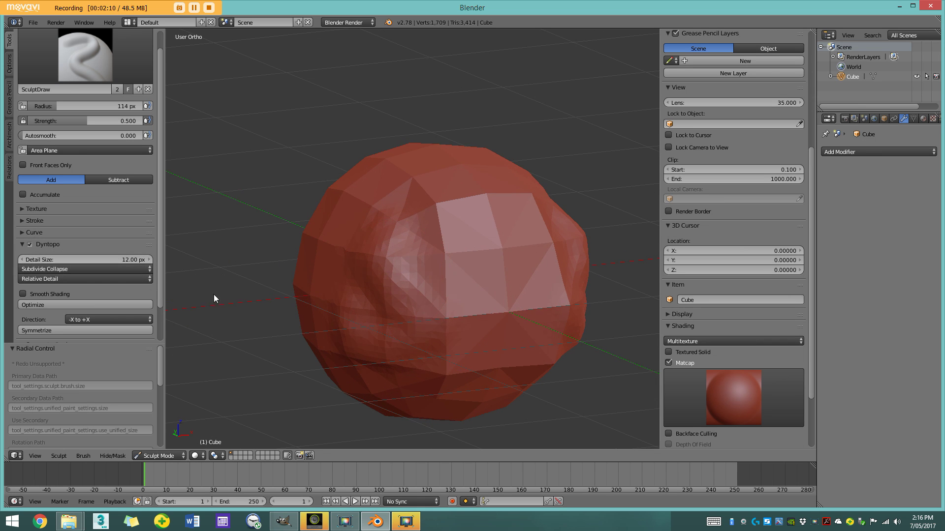
{"action": "scroll", "coordinate": [387, 279], "scroll_direction": "up", "scroll_amount": 6}
{"action": "mouse_move", "coordinate": [481, 304]}
{"action": "left_mouse_down"}
{"action": "mouse_move", "coordinate": [393, 350]}
{"action": "mouse_move", "coordinate": [361, 312]}
{"action": "mouse_move", "coordinate": [494, 329]}
{"action": "left_mouse_up"}
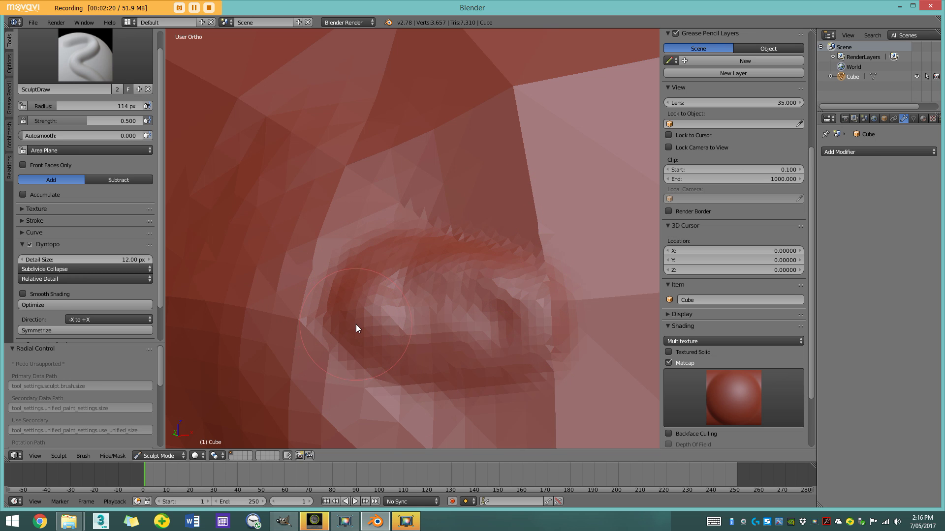
Sculpt over the finely detailed loop from further out, using Relative Detail to coarsen the mesh there
{"action": "scroll", "coordinate": [420, 309], "scroll_direction": "down", "scroll_amount": 5}
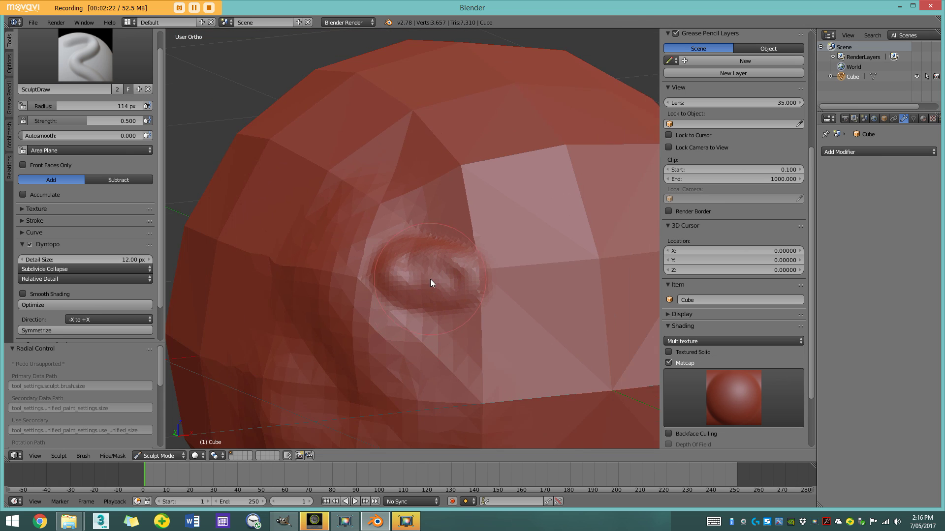
{"action": "mouse_move", "coordinate": [434, 259]}
{"action": "left_mouse_down"}
{"action": "mouse_move", "coordinate": [403, 302]}
{"action": "mouse_move", "coordinate": [410, 243]}
{"action": "mouse_move", "coordinate": [422, 292]}
{"action": "mouse_move", "coordinate": [430, 249]}
{"action": "mouse_move", "coordinate": [450, 269]}
{"action": "mouse_move", "coordinate": [420, 259]}
{"action": "mouse_move", "coordinate": [391, 283]}
{"action": "left_mouse_up"}
{"action": "scroll", "coordinate": [423, 291], "scroll_direction": "down", "scroll_amount": 4}
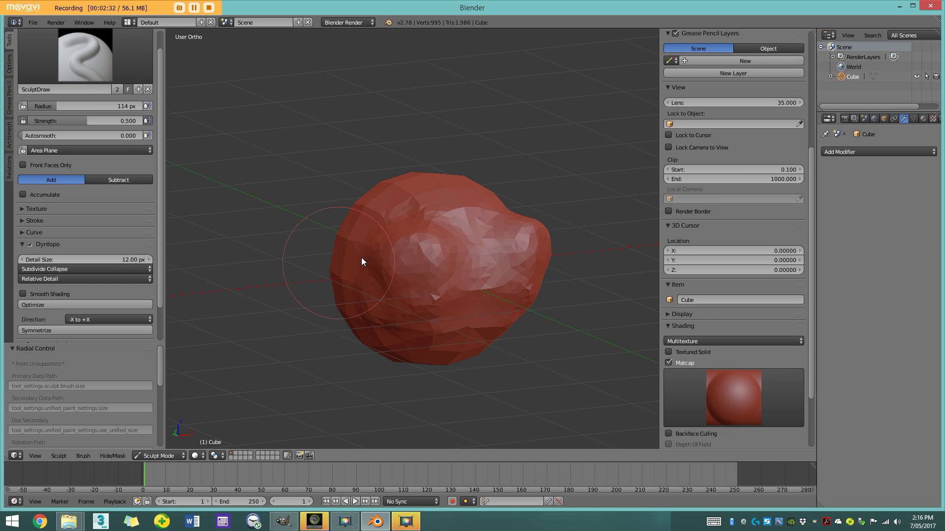
{"action": "scroll", "coordinate": [441, 287], "scroll_direction": "up", "scroll_amount": 4}
{"action": "scroll", "coordinate": [442, 288], "scroll_direction": "up", "scroll_amount": 2}
{"action": "scroll", "coordinate": [261, 233], "scroll_direction": "down", "scroll_amount": 4}
{"action": "scroll", "coordinate": [332, 257], "scroll_direction": "up", "scroll_amount": 4}
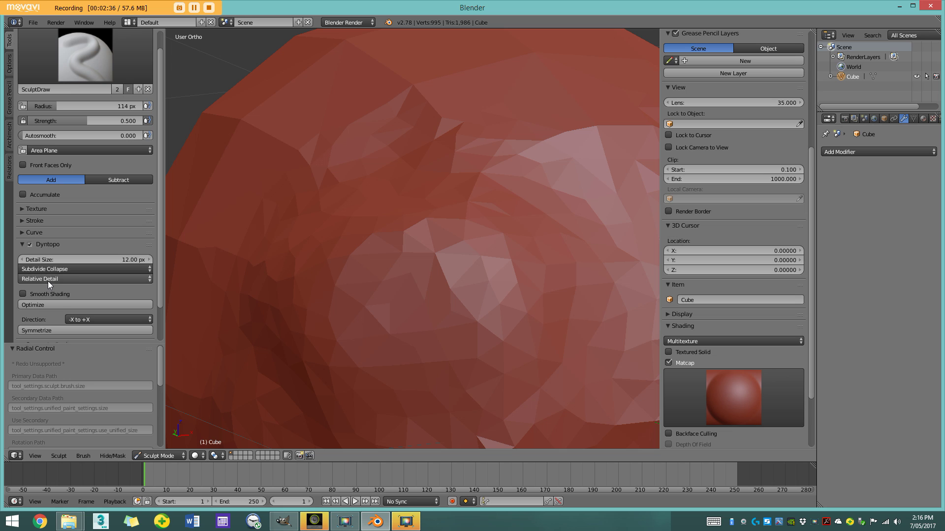
Switch the Dyntopo detail type to Constant Detail and sculpt a close-up stroke on the raised area
{"action": "left_click", "coordinate": [72, 279]}
{"action": "left_click", "coordinate": [77, 255]}
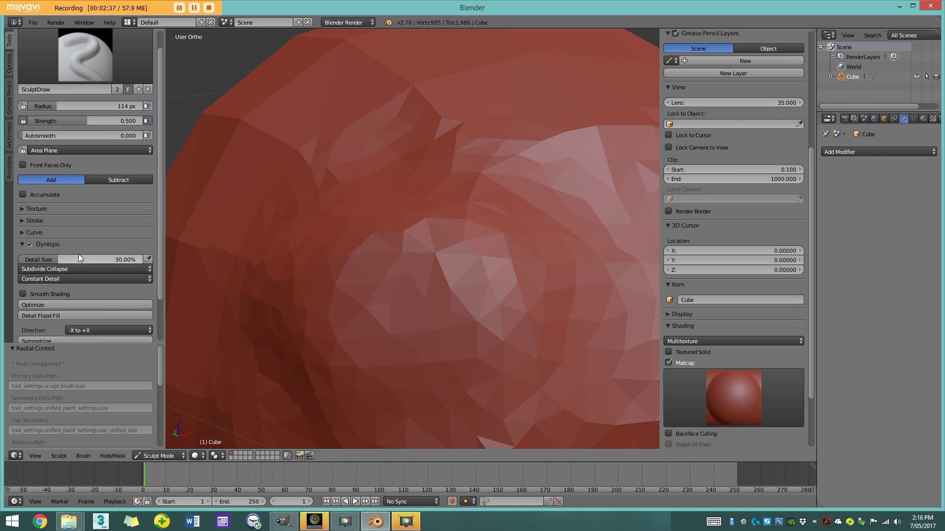
{"action": "scroll", "coordinate": [457, 273], "scroll_direction": "down", "scroll_amount": 2}
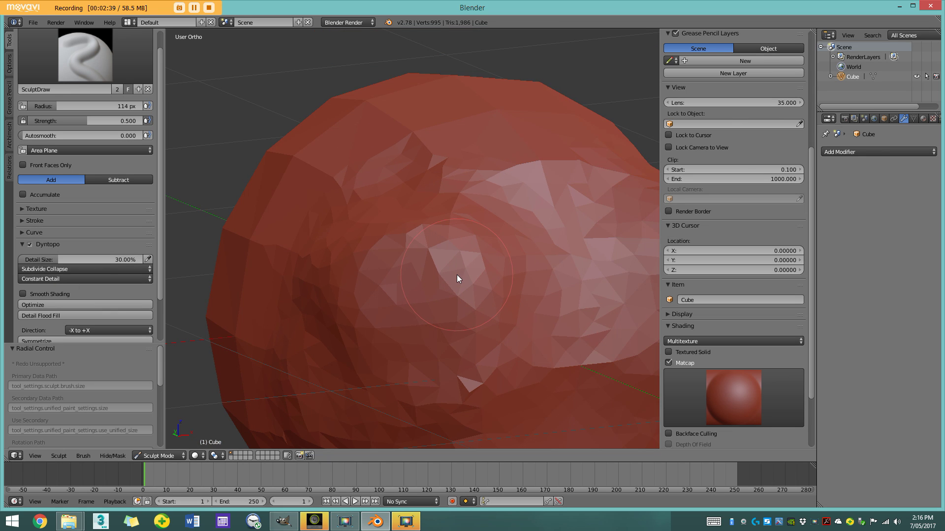
{"action": "scroll", "coordinate": [439, 321], "scroll_direction": "up", "scroll_amount": 6}
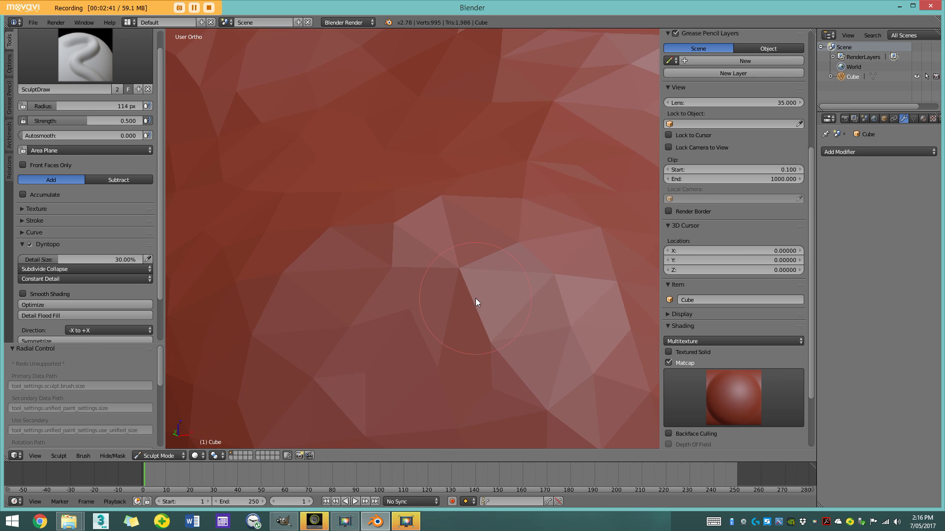
{"action": "scroll", "coordinate": [475, 298], "scroll_direction": "up", "scroll_amount": 4}
{"action": "scroll", "coordinate": [494, 309], "scroll_direction": "down", "scroll_amount": 2}
{"action": "mouse_move", "coordinate": [491, 309]}
{"action": "left_mouse_down"}
{"action": "mouse_move", "coordinate": [382, 286]}
{"action": "mouse_move", "coordinate": [516, 245]}
{"action": "left_mouse_up"}
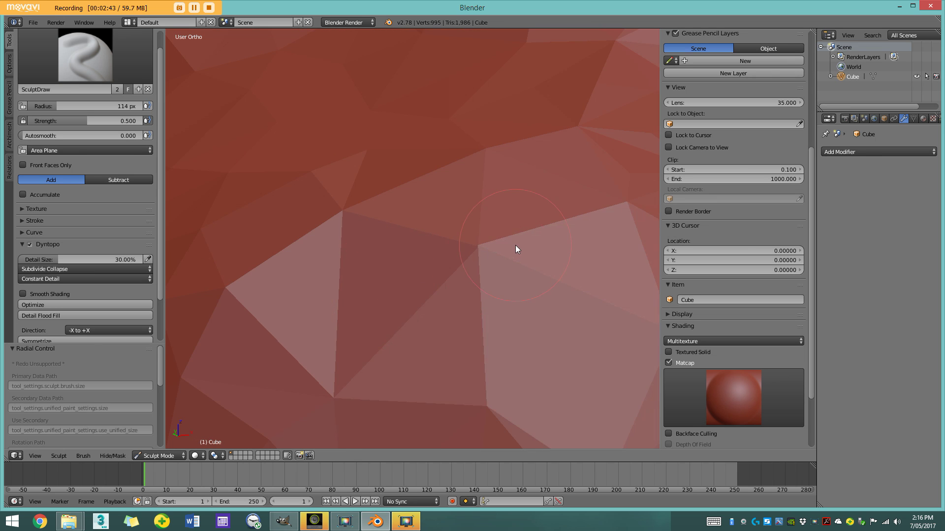
Sculpt broad SculptDraw strokes across the side of the form from further out with Constant Detail
{"action": "scroll", "coordinate": [512, 247], "scroll_direction": "down", "scroll_amount": 7}
{"action": "middle_click_drag", "start_coordinate": [421, 272], "coordinate": [486, 287]}
{"action": "scroll", "coordinate": [439, 284], "scroll_direction": "up", "scroll_amount": 2}
{"action": "left_click_drag", "start_coordinate": [485, 287], "coordinate": [394, 274]}
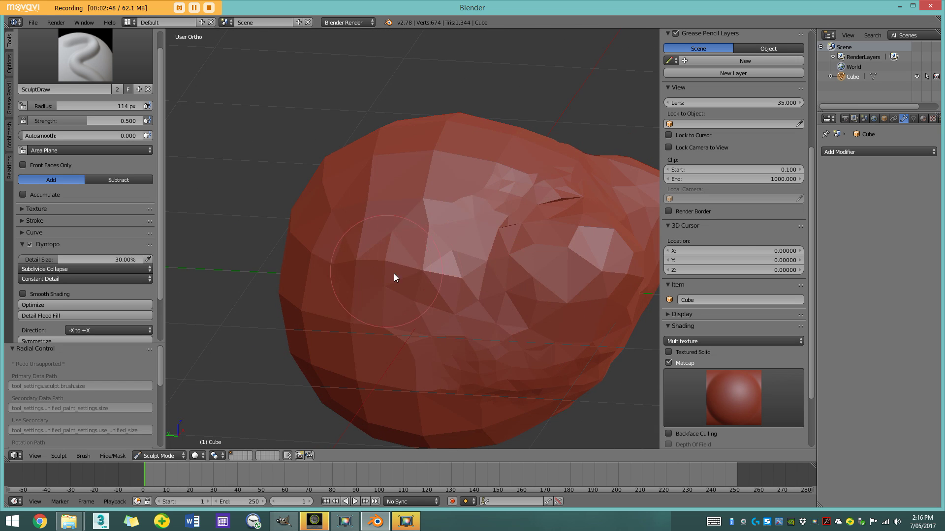
{"action": "middle_click_drag", "start_coordinate": [394, 274], "coordinate": [467, 278]}
{"action": "left_click_drag", "start_coordinate": [466, 278], "coordinate": [332, 251]}
{"action": "mouse_move", "coordinate": [333, 251]}
{"action": "middle_mouse_down"}
{"action": "mouse_move", "coordinate": [433, 275]}
{"action": "mouse_move", "coordinate": [286, 282]}
{"action": "mouse_move", "coordinate": [364, 283]}
{"action": "middle_mouse_up"}
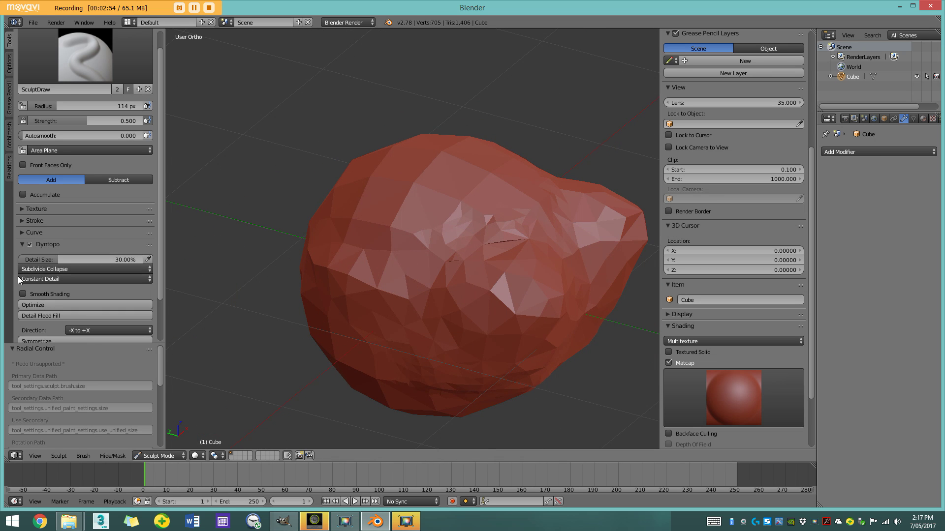
Choose the Clay Strips brush and even out the form's surface from several sides
{"action": "left_click", "coordinate": [86, 55]}
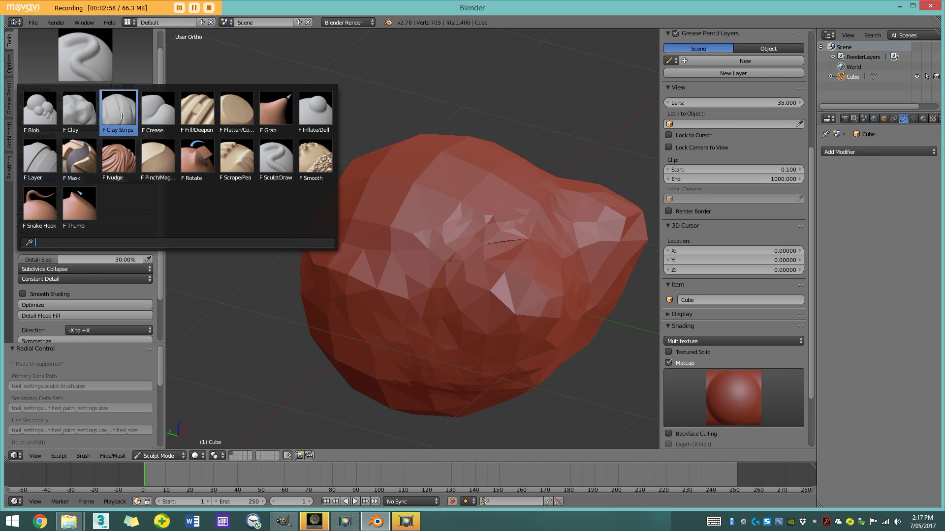
{"action": "left_click", "coordinate": [122, 116]}
{"action": "scroll", "coordinate": [359, 224], "scroll_direction": "down", "scroll_amount": 3}
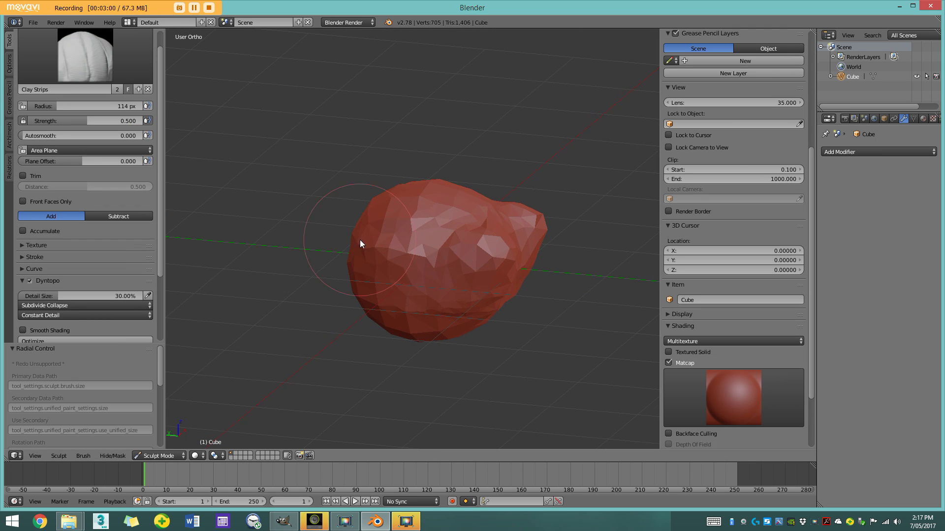
{"action": "middle_click_drag", "start_coordinate": [360, 240], "coordinate": [473, 249]}
{"action": "middle_click_drag", "start_coordinate": [363, 278], "coordinate": [503, 250]}
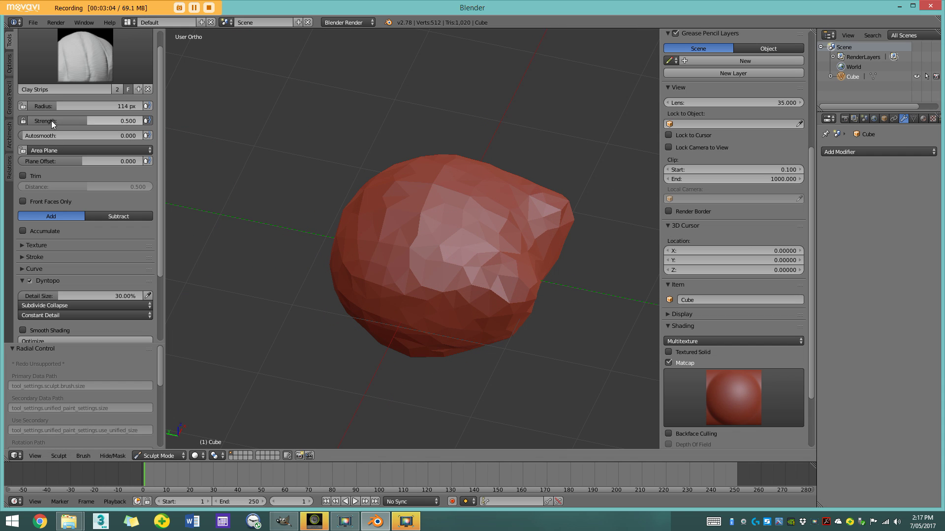
{"action": "middle_click_drag", "start_coordinate": [416, 221], "coordinate": [355, 203]}
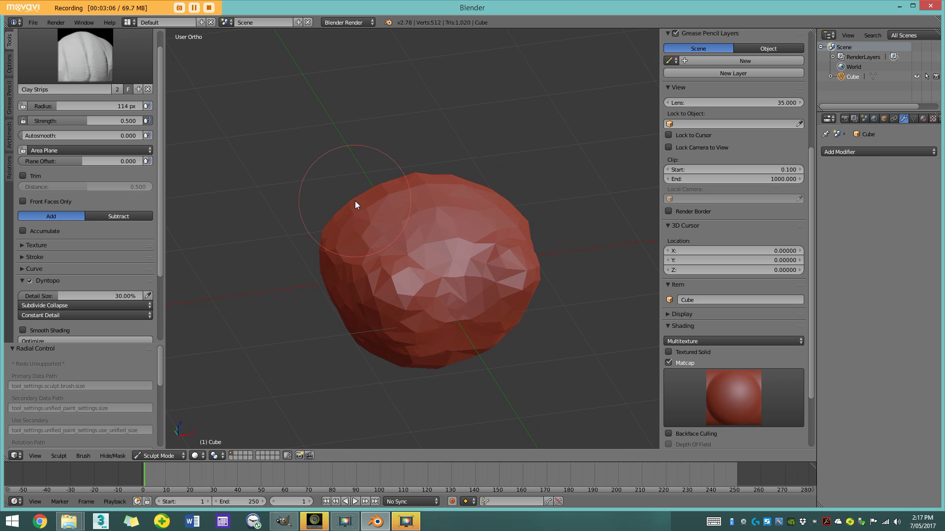
{"action": "middle_click_drag", "start_coordinate": [406, 284], "coordinate": [433, 250]}
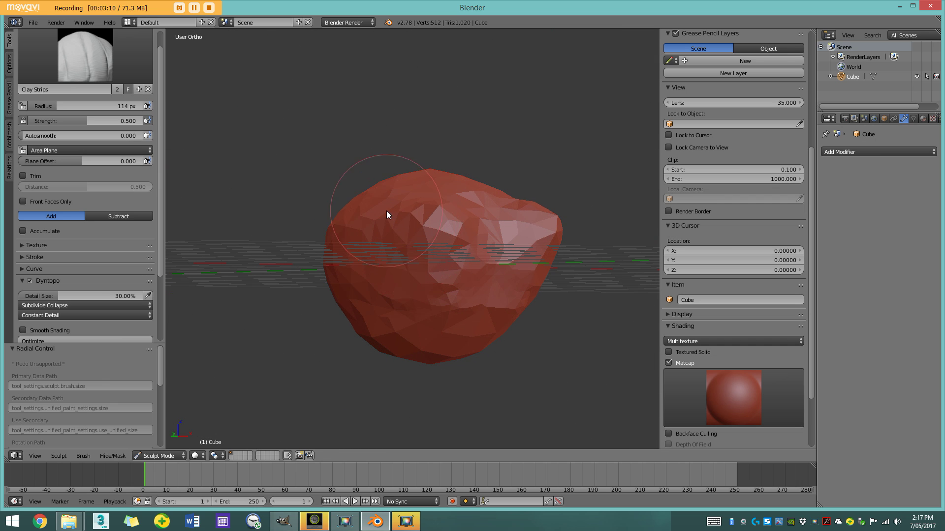
{"action": "middle_click_drag", "start_coordinate": [386, 212], "coordinate": [396, 246]}
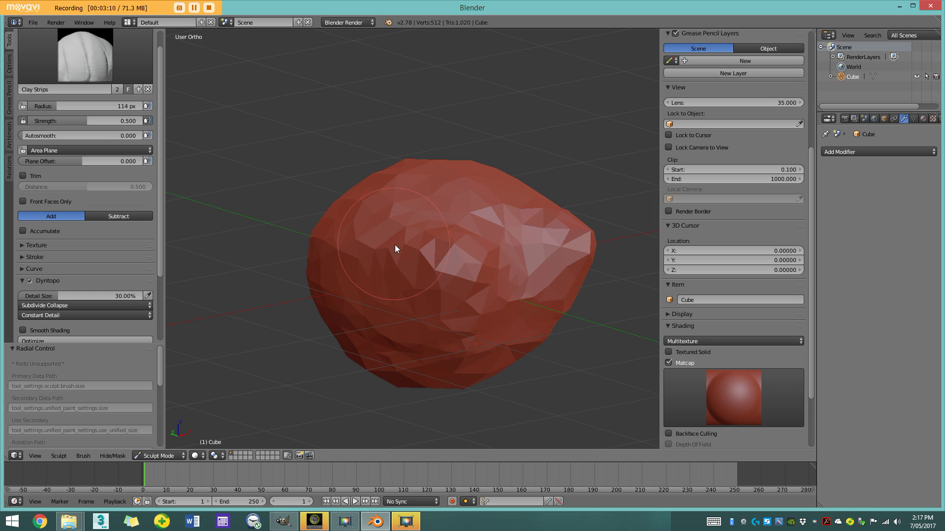
Set the Clay Strips brush strength to 1.000
{"action": "left_click", "coordinate": [79, 52]}
{"action": "left_click_drag", "start_coordinate": [48, 123], "coordinate": [106, 123]}
{"action": "mouse_move", "coordinate": [424, 165]}
{"action": "middle_mouse_down"}
{"action": "mouse_move", "coordinate": [473, 185]}
{"action": "mouse_move", "coordinate": [500, 169]}
{"action": "middle_mouse_up"}
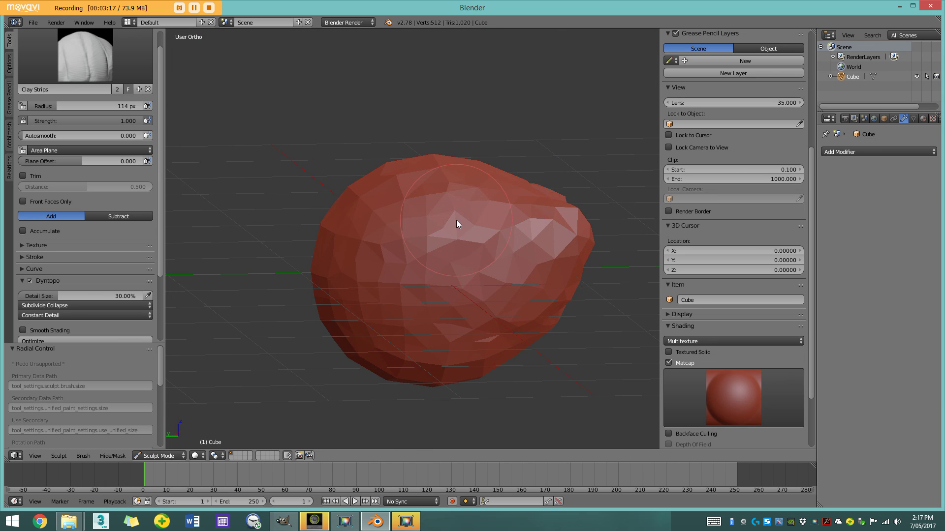
Examine the coarse base form and its pointed protrusion from several sides
{"action": "scroll", "coordinate": [459, 222], "scroll_direction": "up", "scroll_amount": 3}
{"action": "scroll", "coordinate": [492, 245], "scroll_direction": "down", "scroll_amount": 1}
{"action": "middle_click_drag", "start_coordinate": [450, 248], "coordinate": [494, 235]}
{"action": "scroll", "coordinate": [497, 236], "scroll_direction": "down", "scroll_amount": 2}
{"action": "mouse_move", "coordinate": [457, 267]}
{"action": "middle_mouse_down"}
{"action": "mouse_move", "coordinate": [466, 276]}
{"action": "mouse_move", "coordinate": [463, 263]}
{"action": "middle_mouse_up"}
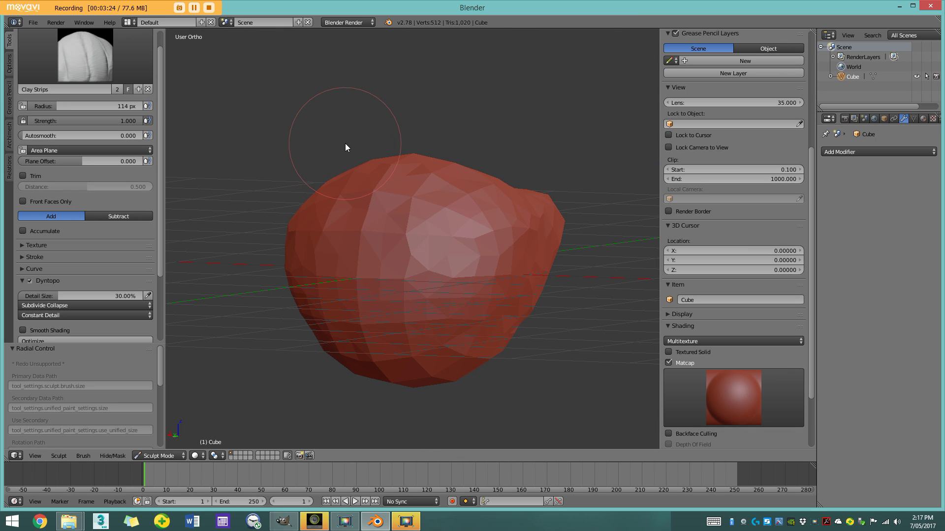
{"action": "mouse_move", "coordinate": [415, 190]}
{"action": "middle_mouse_down"}
{"action": "mouse_move", "coordinate": [329, 202]}
{"action": "mouse_move", "coordinate": [374, 205]}
{"action": "middle_mouse_up"}
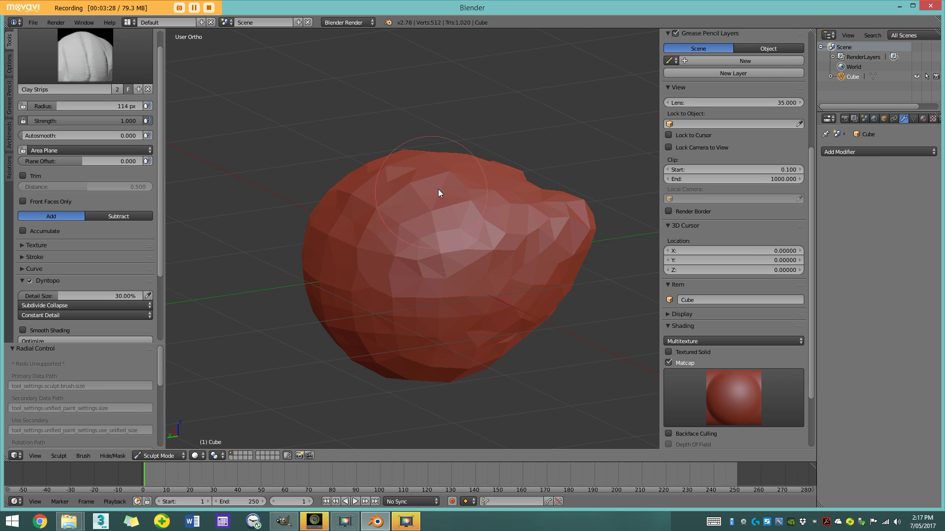
{"action": "mouse_move", "coordinate": [441, 178]}
{"action": "middle_mouse_down"}
{"action": "mouse_move", "coordinate": [328, 172]}
{"action": "mouse_move", "coordinate": [429, 175]}
{"action": "middle_mouse_up"}
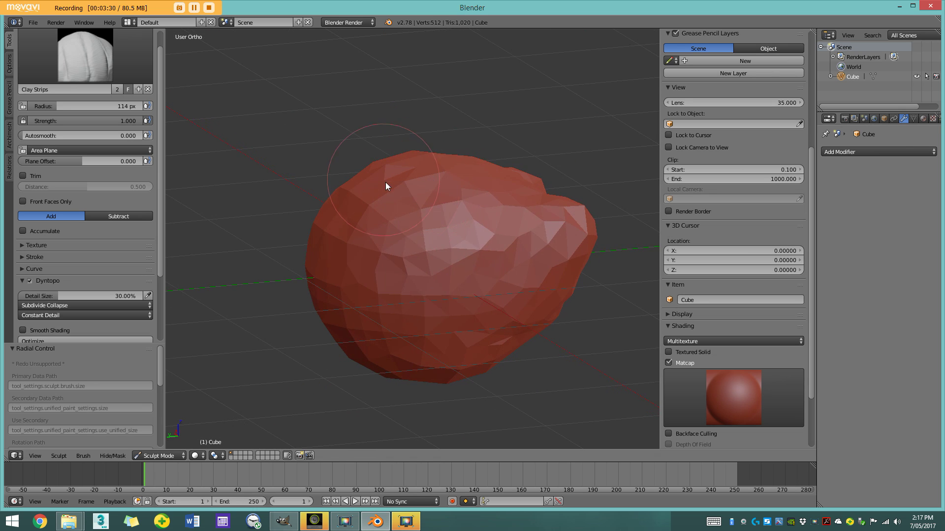
{"action": "middle_click_drag", "start_coordinate": [401, 228], "coordinate": [424, 228]}
Add bulk across the side of the form with Clay Strips strokes at full strength
{"action": "scroll", "coordinate": [424, 228], "scroll_direction": "up", "scroll_amount": 2}
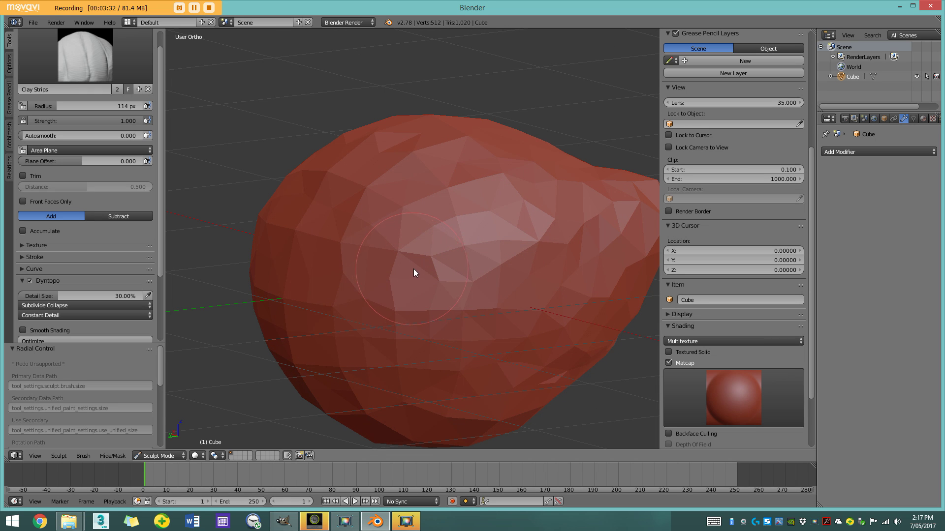
{"action": "mouse_move", "coordinate": [414, 269]}
{"action": "left_mouse_down"}
{"action": "mouse_move", "coordinate": [332, 317]}
{"action": "mouse_move", "coordinate": [438, 271]}
{"action": "mouse_move", "coordinate": [265, 334]}
{"action": "left_mouse_up"}
{"action": "scroll", "coordinate": [296, 324], "scroll_direction": "down", "scroll_amount": 2}
{"action": "middle_click_drag", "start_coordinate": [358, 302], "coordinate": [406, 287]}
{"action": "mouse_move", "coordinate": [405, 287]}
{"action": "left_mouse_down"}
{"action": "mouse_move", "coordinate": [317, 310]}
{"action": "mouse_move", "coordinate": [456, 226]}
{"action": "mouse_move", "coordinate": [313, 292]}
{"action": "left_mouse_up"}
{"action": "middle_click_drag", "start_coordinate": [339, 291], "coordinate": [377, 304]}
{"action": "scroll", "coordinate": [376, 303], "scroll_direction": "up", "scroll_amount": 2}
{"action": "mouse_move", "coordinate": [374, 304]}
{"action": "left_mouse_down"}
{"action": "mouse_move", "coordinate": [288, 314]}
{"action": "mouse_move", "coordinate": [296, 315]}
{"action": "left_mouse_up"}
{"action": "scroll", "coordinate": [324, 305], "scroll_direction": "down", "scroll_amount": 2}
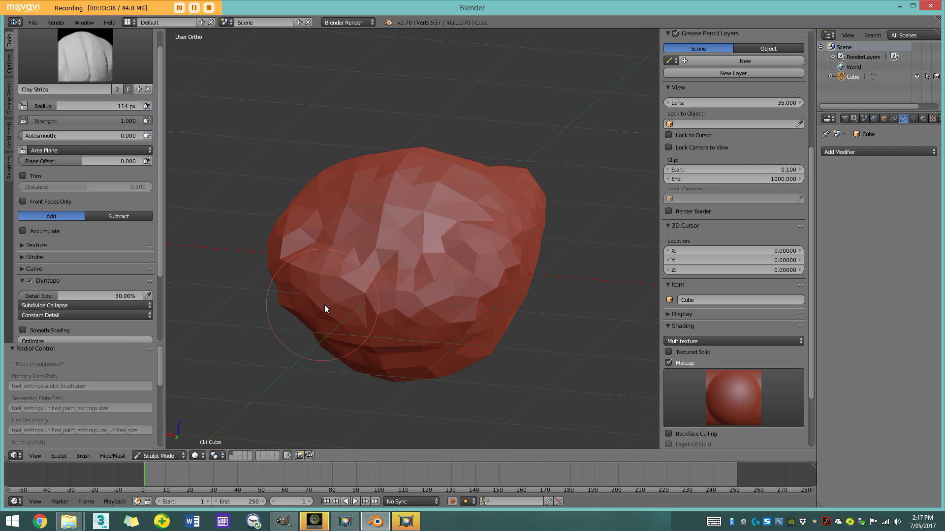
Build up a second raised lobe beside the pointed protrusion with Clay Strips strokes
{"action": "middle_click_drag", "start_coordinate": [324, 305], "coordinate": [305, 296]}
{"action": "left_click_drag", "start_coordinate": [306, 297], "coordinate": [433, 261]}
{"action": "scroll", "coordinate": [432, 259], "scroll_direction": "down", "scroll_amount": 2}
{"action": "mouse_move", "coordinate": [410, 253]}
{"action": "middle_mouse_down"}
{"action": "mouse_move", "coordinate": [344, 247]}
{"action": "mouse_move", "coordinate": [435, 267]}
{"action": "mouse_move", "coordinate": [432, 259]}
{"action": "mouse_move", "coordinate": [437, 280]}
{"action": "mouse_move", "coordinate": [459, 273]}
{"action": "mouse_move", "coordinate": [441, 237]}
{"action": "middle_mouse_up"}
{"action": "scroll", "coordinate": [460, 273], "scroll_direction": "up", "scroll_amount": 2}
{"action": "mouse_move", "coordinate": [441, 238]}
{"action": "left_mouse_down"}
{"action": "mouse_move", "coordinate": [335, 332]}
{"action": "mouse_move", "coordinate": [447, 270]}
{"action": "mouse_move", "coordinate": [383, 275]}
{"action": "mouse_move", "coordinate": [417, 277]}
{"action": "left_mouse_up"}
{"action": "middle_click_drag", "start_coordinate": [423, 277], "coordinate": [411, 298]}
{"action": "left_click_drag", "start_coordinate": [412, 298], "coordinate": [457, 243]}
{"action": "mouse_move", "coordinate": [457, 243]}
{"action": "middle_mouse_down"}
{"action": "mouse_move", "coordinate": [447, 293]}
{"action": "mouse_move", "coordinate": [475, 279]}
{"action": "middle_mouse_up"}
{"action": "scroll", "coordinate": [447, 293], "scroll_direction": "down", "scroll_amount": 2}
{"action": "left_click_drag", "start_coordinate": [475, 279], "coordinate": [458, 258]}
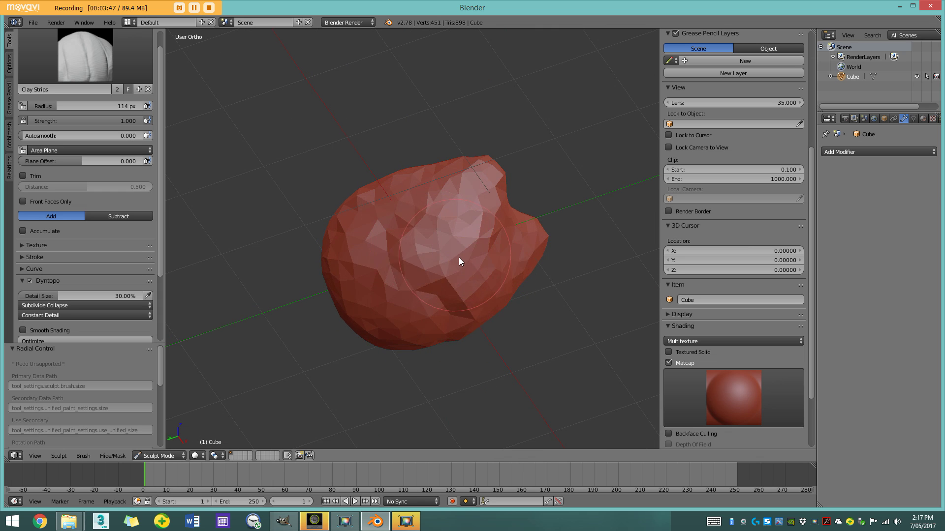
Thicken and round the two front lobes with Clay Strips, leaving a groove between them
{"action": "middle_click_drag", "start_coordinate": [458, 258], "coordinate": [480, 264]}
{"action": "scroll", "coordinate": [492, 265], "scroll_direction": "up", "scroll_amount": 3}
{"action": "mouse_move", "coordinate": [534, 267]}
{"action": "left_mouse_down"}
{"action": "mouse_move", "coordinate": [522, 200]}
{"action": "mouse_move", "coordinate": [550, 249]}
{"action": "left_mouse_up"}
{"action": "middle_click_drag", "start_coordinate": [550, 253], "coordinate": [489, 249]}
{"action": "mouse_move", "coordinate": [489, 249]}
{"action": "left_mouse_down"}
{"action": "mouse_move", "coordinate": [523, 305]}
{"action": "mouse_move", "coordinate": [594, 281]}
{"action": "mouse_move", "coordinate": [487, 253]}
{"action": "mouse_move", "coordinate": [556, 286]}
{"action": "left_mouse_up"}
{"action": "left_click_drag", "start_coordinate": [544, 228], "coordinate": [455, 278]}
{"action": "middle_click_drag", "start_coordinate": [463, 285], "coordinate": [531, 364]}
{"action": "scroll", "coordinate": [508, 322], "scroll_direction": "down", "scroll_amount": 2}
{"action": "scroll", "coordinate": [516, 322], "scroll_direction": "up", "scroll_amount": 1}
{"action": "mouse_move", "coordinate": [507, 321]}
{"action": "middle_mouse_down"}
{"action": "mouse_move", "coordinate": [517, 323]}
{"action": "mouse_move", "coordinate": [501, 257]}
{"action": "middle_mouse_up"}
{"action": "left_click_drag", "start_coordinate": [501, 257], "coordinate": [492, 183]}
{"action": "mouse_move", "coordinate": [515, 238]}
{"action": "left_mouse_down"}
{"action": "mouse_move", "coordinate": [518, 186]}
{"action": "mouse_move", "coordinate": [504, 253]}
{"action": "left_mouse_up"}
{"action": "mouse_move", "coordinate": [504, 253]}
{"action": "middle_mouse_down"}
{"action": "mouse_move", "coordinate": [458, 295]}
{"action": "mouse_move", "coordinate": [510, 221]}
{"action": "middle_mouse_up"}
{"action": "left_click_drag", "start_coordinate": [509, 218], "coordinate": [420, 256]}
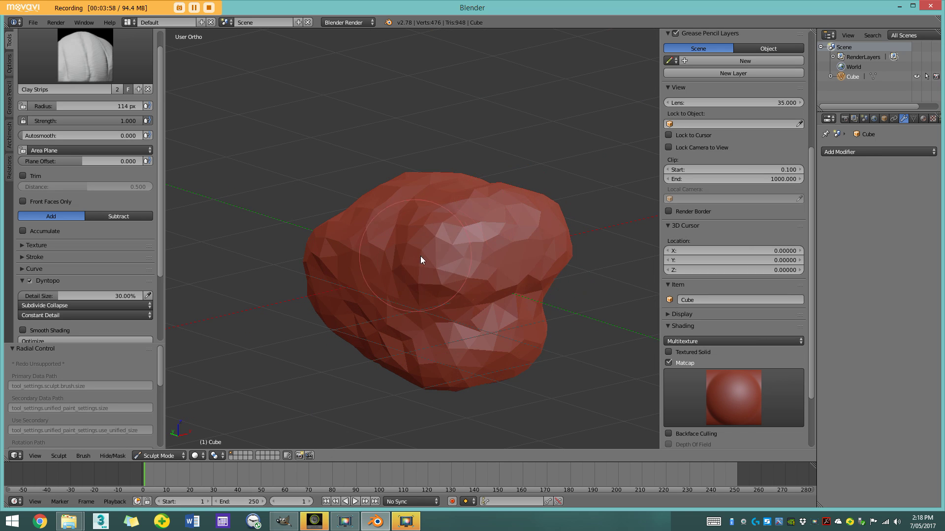
Build up the large upper mass as a rounded cranium with Clay Strips strokes from several angles
{"action": "middle_click_drag", "start_coordinate": [420, 256], "coordinate": [556, 279]}
{"action": "left_click_drag", "start_coordinate": [556, 279], "coordinate": [399, 250]}
{"action": "middle_click_drag", "start_coordinate": [400, 250], "coordinate": [507, 144]}
{"action": "left_click_drag", "start_coordinate": [506, 148], "coordinate": [338, 249]}
{"action": "mouse_move", "coordinate": [338, 249]}
{"action": "middle_mouse_down"}
{"action": "mouse_move", "coordinate": [397, 201]}
{"action": "mouse_move", "coordinate": [379, 177]}
{"action": "middle_mouse_up"}
{"action": "mouse_move", "coordinate": [379, 176]}
{"action": "left_mouse_down"}
{"action": "mouse_move", "coordinate": [422, 154]}
{"action": "mouse_move", "coordinate": [533, 177]}
{"action": "left_mouse_up"}
{"action": "mouse_move", "coordinate": [534, 177]}
{"action": "middle_mouse_down"}
{"action": "mouse_move", "coordinate": [504, 177]}
{"action": "mouse_move", "coordinate": [444, 206]}
{"action": "middle_mouse_up"}
{"action": "left_click_drag", "start_coordinate": [446, 206], "coordinate": [348, 184]}
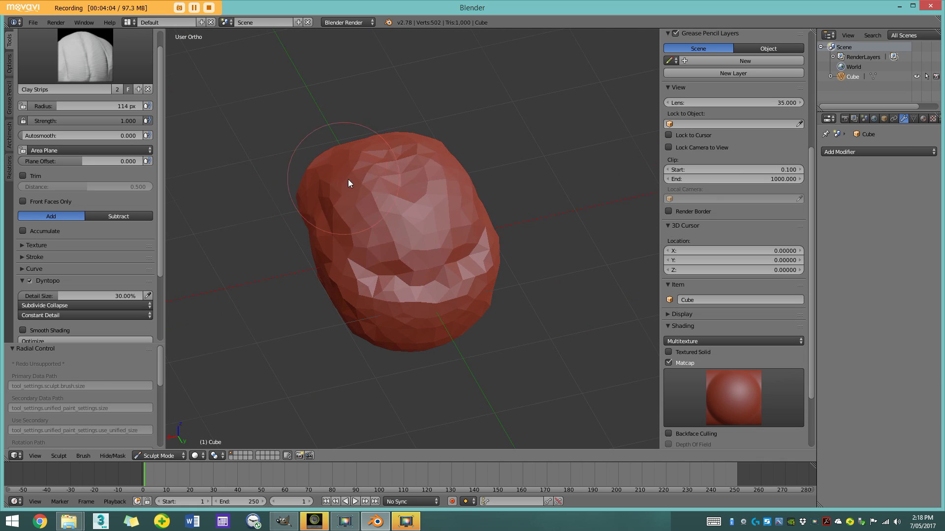
{"action": "middle_click_drag", "start_coordinate": [348, 184], "coordinate": [428, 205]}
{"action": "left_click_drag", "start_coordinate": [428, 205], "coordinate": [344, 205]}
{"action": "middle_click_drag", "start_coordinate": [344, 204], "coordinate": [401, 226]}
{"action": "left_click_drag", "start_coordinate": [400, 223], "coordinate": [312, 266]}
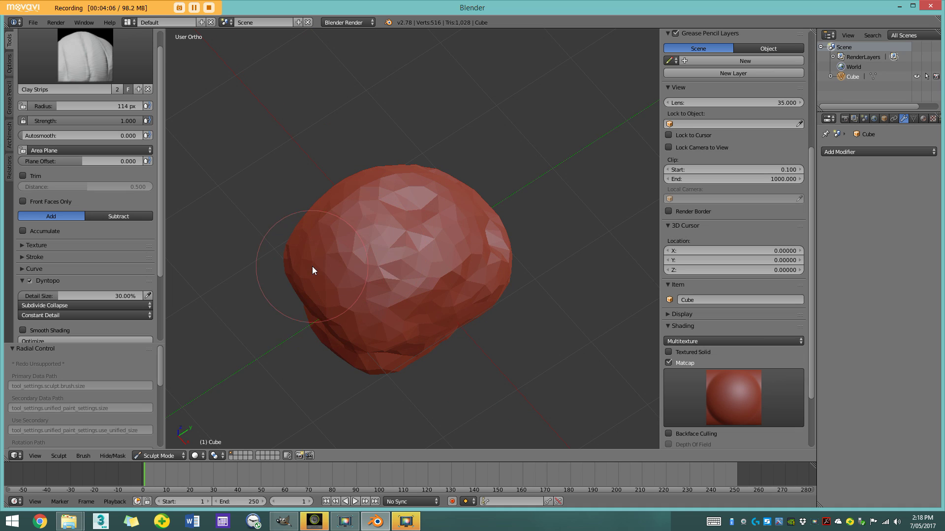
Add volume along the sides of the cranium above the smaller lower lobe with Clay Strips
{"action": "middle_click_drag", "start_coordinate": [312, 267], "coordinate": [312, 252]}
{"action": "scroll", "coordinate": [320, 252], "scroll_direction": "up", "scroll_amount": 2}
{"action": "scroll", "coordinate": [394, 233], "scroll_direction": "down", "scroll_amount": 1}
{"action": "left_click_drag", "start_coordinate": [404, 246], "coordinate": [274, 215]}
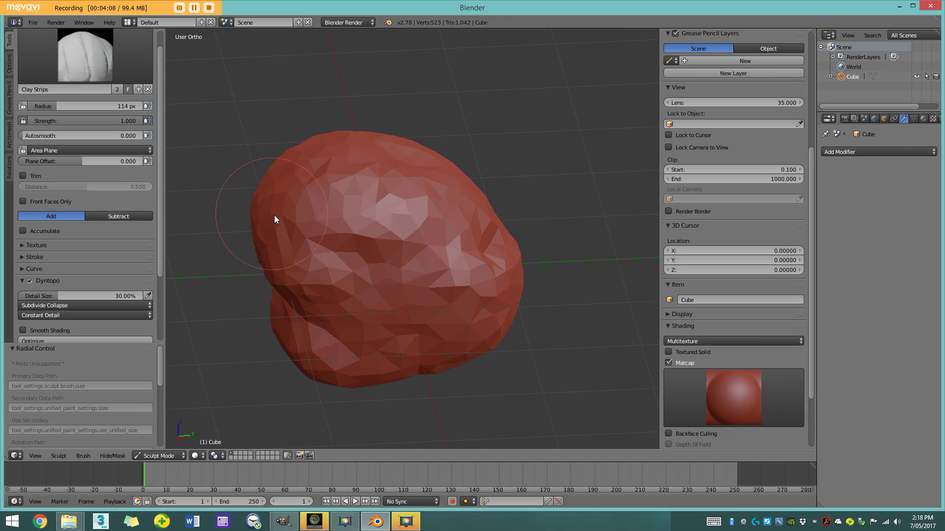
{"action": "middle_click_drag", "start_coordinate": [273, 215], "coordinate": [335, 223]}
{"action": "left_click_drag", "start_coordinate": [458, 234], "coordinate": [300, 249]}
{"action": "mouse_move", "coordinate": [300, 249]}
{"action": "middle_mouse_down"}
{"action": "mouse_move", "coordinate": [332, 255]}
{"action": "mouse_move", "coordinate": [384, 241]}
{"action": "middle_mouse_up"}
{"action": "left_click_drag", "start_coordinate": [458, 224], "coordinate": [290, 234]}
{"action": "middle_click_drag", "start_coordinate": [290, 235], "coordinate": [393, 266]}
{"action": "left_click_drag", "start_coordinate": [451, 233], "coordinate": [414, 188]}
{"action": "middle_click_drag", "start_coordinate": [415, 187], "coordinate": [456, 173]}
{"action": "left_click_drag", "start_coordinate": [492, 163], "coordinate": [404, 179]}
{"action": "mouse_move", "coordinate": [404, 180]}
{"action": "middle_mouse_down"}
{"action": "mouse_move", "coordinate": [432, 190]}
{"action": "mouse_move", "coordinate": [414, 218]}
{"action": "middle_mouse_up"}
{"action": "left_click_drag", "start_coordinate": [364, 219], "coordinate": [305, 244]}
{"action": "mouse_move", "coordinate": [305, 244]}
{"action": "middle_mouse_down"}
{"action": "mouse_move", "coordinate": [356, 235]}
{"action": "mouse_move", "coordinate": [406, 210]}
{"action": "mouse_move", "coordinate": [399, 275]}
{"action": "middle_mouse_up"}
{"action": "scroll", "coordinate": [399, 274], "scroll_direction": "up", "scroll_amount": 2}
{"action": "mouse_move", "coordinate": [418, 246]}
{"action": "left_mouse_down"}
{"action": "mouse_move", "coordinate": [339, 335]}
{"action": "mouse_move", "coordinate": [384, 316]}
{"action": "mouse_move", "coordinate": [429, 250]}
{"action": "mouse_move", "coordinate": [302, 323]}
{"action": "left_mouse_up"}
Fill out the remaining sides of the head form with Clay Strips strokes while working around it
{"action": "scroll", "coordinate": [295, 319], "scroll_direction": "down", "scroll_amount": 3}
{"action": "mouse_move", "coordinate": [303, 323]}
{"action": "middle_mouse_down"}
{"action": "mouse_move", "coordinate": [279, 309]}
{"action": "mouse_move", "coordinate": [323, 318]}
{"action": "middle_mouse_up"}
{"action": "scroll", "coordinate": [323, 317], "scroll_direction": "up", "scroll_amount": 2}
{"action": "scroll", "coordinate": [380, 297], "scroll_direction": "down", "scroll_amount": 3}
{"action": "mouse_move", "coordinate": [380, 296]}
{"action": "middle_mouse_down"}
{"action": "mouse_move", "coordinate": [316, 267]}
{"action": "mouse_move", "coordinate": [370, 273]}
{"action": "middle_mouse_up"}
{"action": "scroll", "coordinate": [370, 273], "scroll_direction": "up", "scroll_amount": 3}
{"action": "middle_click_drag", "start_coordinate": [391, 227], "coordinate": [466, 230]}
{"action": "middle_click_drag", "start_coordinate": [355, 233], "coordinate": [424, 244]}
{"action": "left_click_drag", "start_coordinate": [514, 215], "coordinate": [566, 197]}
{"action": "middle_click_drag", "start_coordinate": [467, 214], "coordinate": [464, 242]}
{"action": "mouse_move", "coordinate": [464, 241]}
{"action": "left_mouse_down"}
{"action": "mouse_move", "coordinate": [496, 194]}
{"action": "mouse_move", "coordinate": [419, 189]}
{"action": "left_mouse_up"}
{"action": "scroll", "coordinate": [419, 189], "scroll_direction": "down", "scroll_amount": 2}
{"action": "middle_click_drag", "start_coordinate": [480, 215], "coordinate": [471, 219]}
{"action": "scroll", "coordinate": [471, 220], "scroll_direction": "up", "scroll_amount": 1}
{"action": "mouse_move", "coordinate": [466, 266]}
{"action": "left_mouse_down"}
{"action": "mouse_move", "coordinate": [494, 241]}
{"action": "mouse_move", "coordinate": [537, 276]}
{"action": "left_mouse_up"}
{"action": "middle_click_drag", "start_coordinate": [536, 275], "coordinate": [541, 276]}
{"action": "mouse_move", "coordinate": [541, 276]}
{"action": "left_mouse_down"}
{"action": "mouse_move", "coordinate": [454, 344]}
{"action": "mouse_move", "coordinate": [481, 359]}
{"action": "left_mouse_up"}
{"action": "mouse_move", "coordinate": [481, 358]}
{"action": "middle_mouse_down"}
{"action": "mouse_move", "coordinate": [491, 377]}
{"action": "mouse_move", "coordinate": [471, 315]}
{"action": "middle_mouse_up"}
{"action": "scroll", "coordinate": [471, 315], "scroll_direction": "up", "scroll_amount": 2}
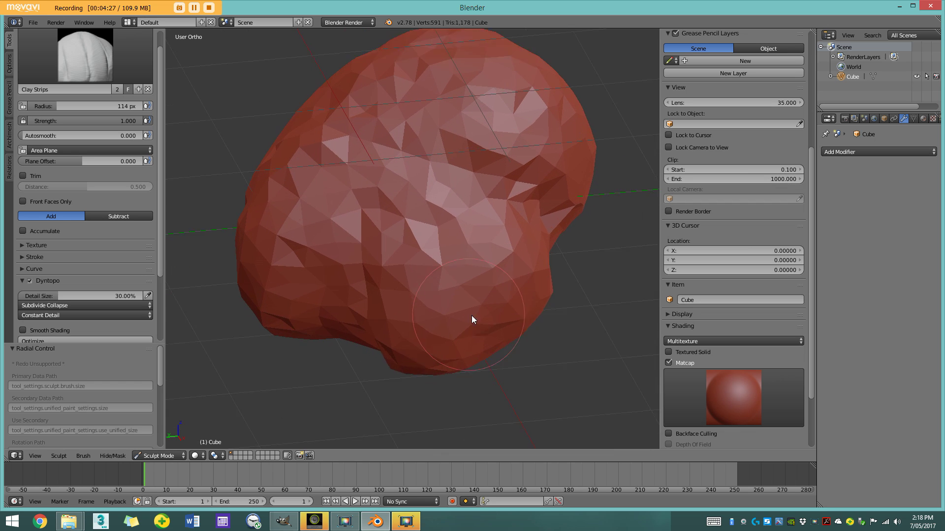
Extend and thicken the lower part of the head with Clay Strips strokes
{"action": "left_click_drag", "start_coordinate": [471, 315], "coordinate": [446, 347]}
{"action": "scroll", "coordinate": [447, 348], "scroll_direction": "down", "scroll_amount": 3}
{"action": "middle_click_drag", "start_coordinate": [447, 348], "coordinate": [386, 328]}
{"action": "scroll", "coordinate": [436, 296], "scroll_direction": "up", "scroll_amount": 2}
{"action": "mouse_move", "coordinate": [344, 327]}
{"action": "left_mouse_down"}
{"action": "mouse_move", "coordinate": [524, 318]}
{"action": "mouse_move", "coordinate": [347, 368]}
{"action": "left_mouse_up"}
{"action": "middle_click_drag", "start_coordinate": [347, 367], "coordinate": [460, 318]}
{"action": "left_click_drag", "start_coordinate": [460, 318], "coordinate": [415, 369]}
{"action": "mouse_move", "coordinate": [415, 369]}
{"action": "middle_mouse_down"}
{"action": "mouse_move", "coordinate": [427, 326]}
{"action": "mouse_move", "coordinate": [379, 333]}
{"action": "mouse_move", "coordinate": [439, 310]}
{"action": "middle_mouse_up"}
{"action": "left_click_drag", "start_coordinate": [439, 310], "coordinate": [359, 350]}
{"action": "middle_click_drag", "start_coordinate": [360, 350], "coordinate": [456, 342]}
{"action": "left_click_drag", "start_coordinate": [456, 342], "coordinate": [373, 362]}
{"action": "middle_click_drag", "start_coordinate": [372, 366], "coordinate": [474, 290]}
{"action": "left_click_drag", "start_coordinate": [473, 291], "coordinate": [314, 332]}
{"action": "middle_click_drag", "start_coordinate": [314, 333], "coordinate": [432, 323]}
Refine the rough head shape with short Clay Strips strokes on its lower and upper parts
{"action": "left_click_drag", "start_coordinate": [434, 297], "coordinate": [445, 330]}
{"action": "mouse_move", "coordinate": [445, 330]}
{"action": "middle_mouse_down"}
{"action": "mouse_move", "coordinate": [315, 371]}
{"action": "mouse_move", "coordinate": [322, 378]}
{"action": "middle_mouse_up"}
{"action": "left_click_drag", "start_coordinate": [443, 317], "coordinate": [413, 349]}
{"action": "middle_click_drag", "start_coordinate": [413, 349], "coordinate": [381, 368]}
{"action": "middle_click_drag", "start_coordinate": [405, 299], "coordinate": [446, 233]}
{"action": "left_click_drag", "start_coordinate": [446, 191], "coordinate": [491, 201]}
{"action": "mouse_move", "coordinate": [492, 200]}
{"action": "middle_mouse_down"}
{"action": "mouse_move", "coordinate": [459, 247]}
{"action": "mouse_move", "coordinate": [458, 293]}
{"action": "middle_mouse_up"}
{"action": "scroll", "coordinate": [383, 310], "scroll_direction": "up", "scroll_amount": 3}
{"action": "left_click_drag", "start_coordinate": [383, 307], "coordinate": [388, 323]}
{"action": "mouse_move", "coordinate": [388, 322]}
{"action": "middle_mouse_down"}
{"action": "mouse_move", "coordinate": [351, 318]}
{"action": "mouse_move", "coordinate": [338, 352]}
{"action": "mouse_move", "coordinate": [376, 268]}
{"action": "middle_mouse_up"}
{"action": "scroll", "coordinate": [347, 350], "scroll_direction": "down", "scroll_amount": 1}
{"action": "mouse_move", "coordinate": [413, 230]}
{"action": "middle_mouse_down"}
{"action": "mouse_move", "coordinate": [407, 287]}
{"action": "mouse_move", "coordinate": [396, 251]}
{"action": "mouse_move", "coordinate": [440, 245]}
{"action": "mouse_move", "coordinate": [489, 158]}
{"action": "middle_mouse_up"}
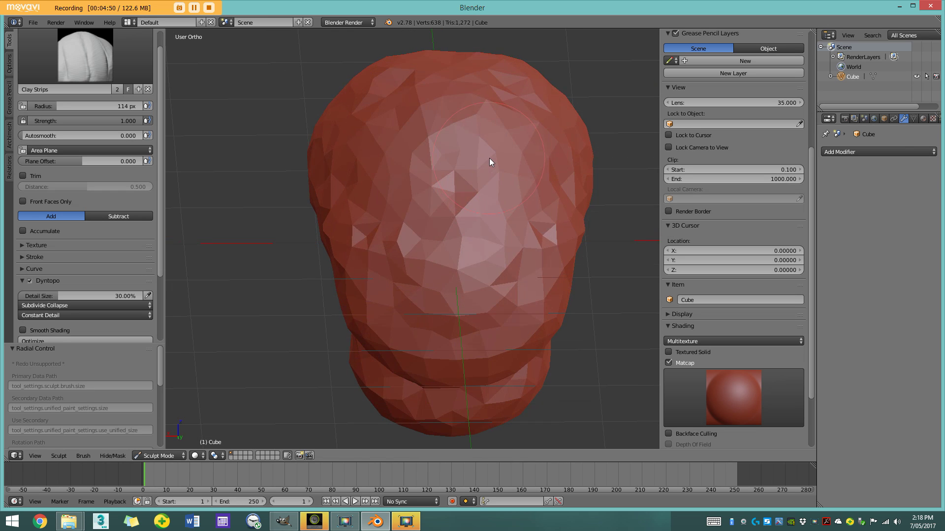
{"action": "middle_click_drag", "start_coordinate": [422, 263], "coordinate": [526, 282]}
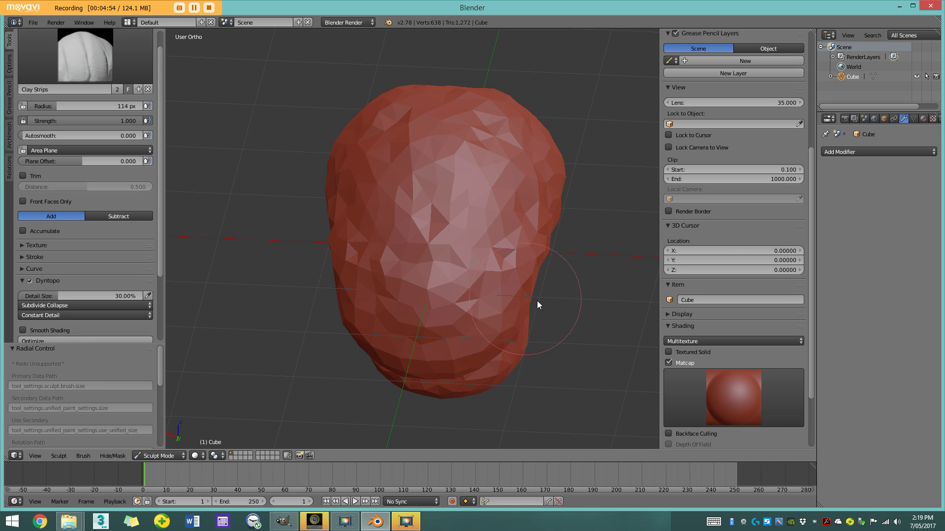
Check the available modifiers, and expand the Symmetry/Lock settings to review the sculpt mirror axes
{"action": "left_click", "coordinate": [846, 152]}
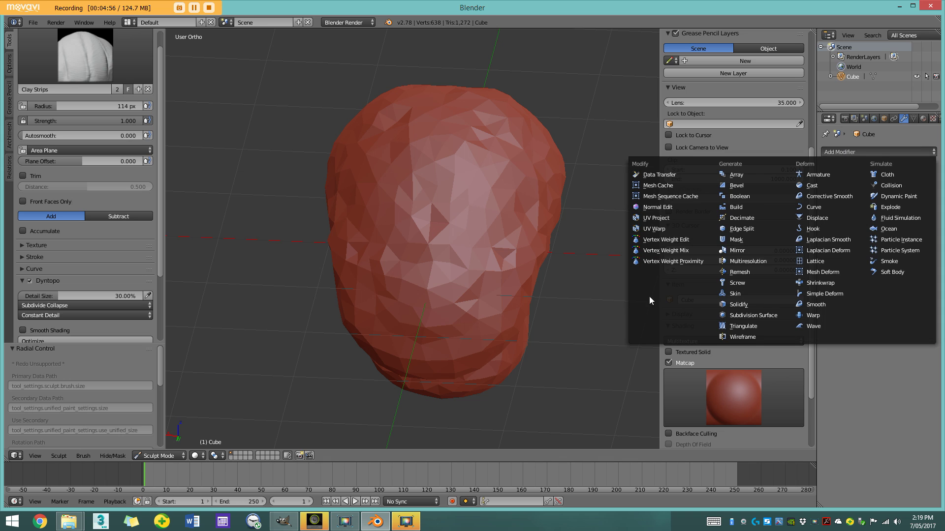
{"action": "middle_click_drag", "start_coordinate": [278, 313], "coordinate": [324, 290]}
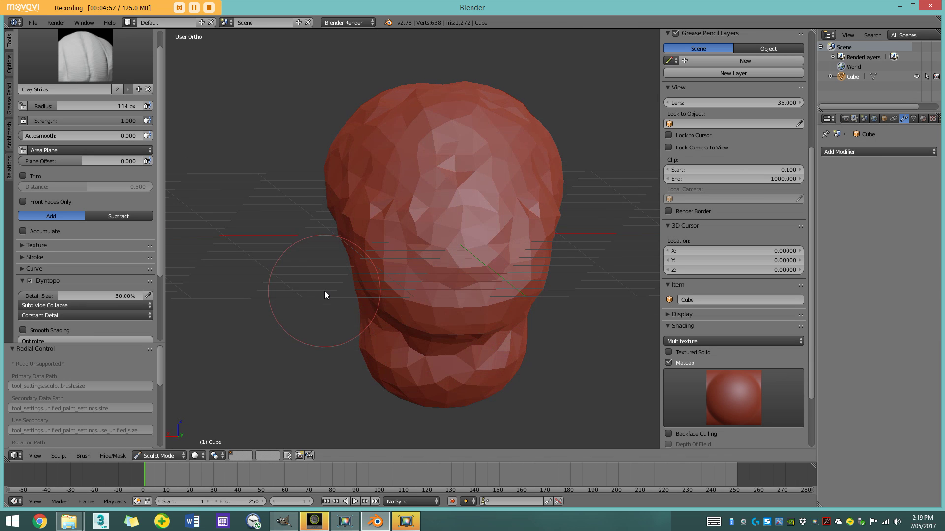
{"action": "scroll", "coordinate": [80, 270], "scroll_direction": "down", "scroll_amount": 3}
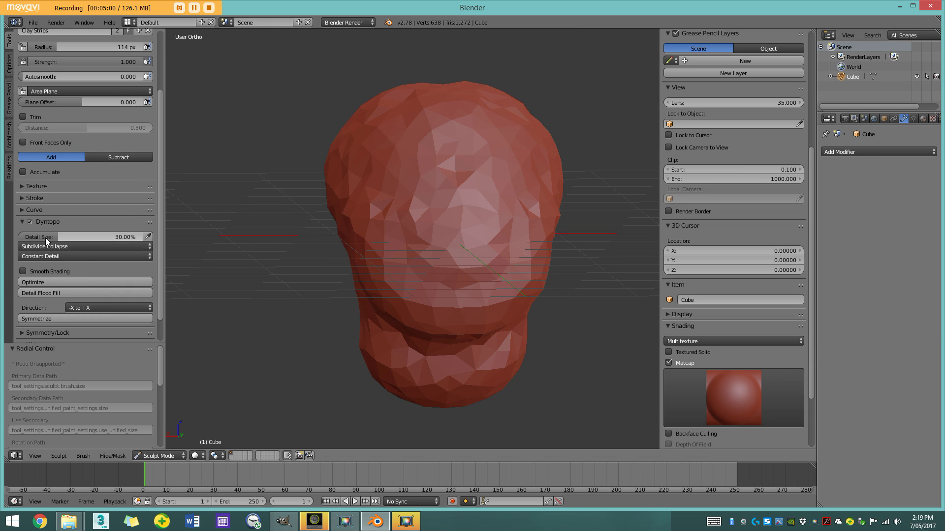
{"action": "scroll", "coordinate": [44, 261], "scroll_direction": "down", "scroll_amount": 2}
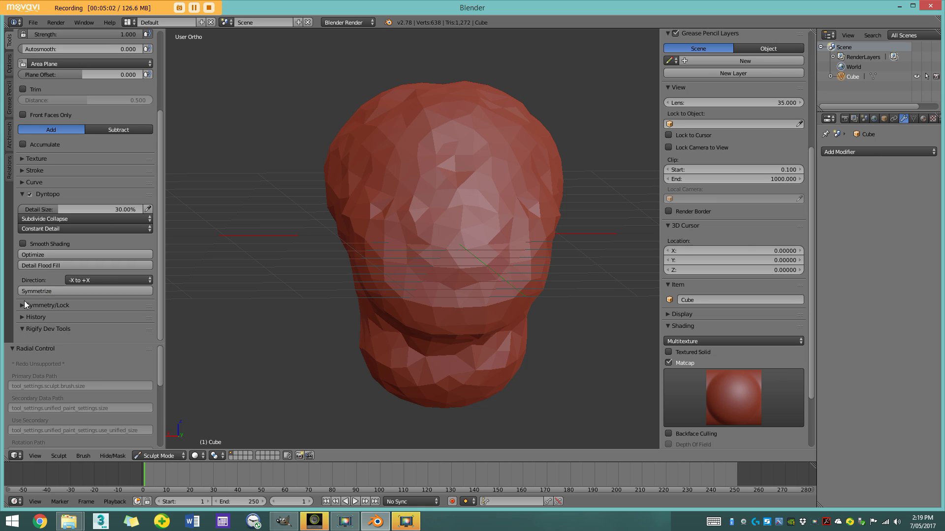
{"action": "left_click", "coordinate": [26, 305]}
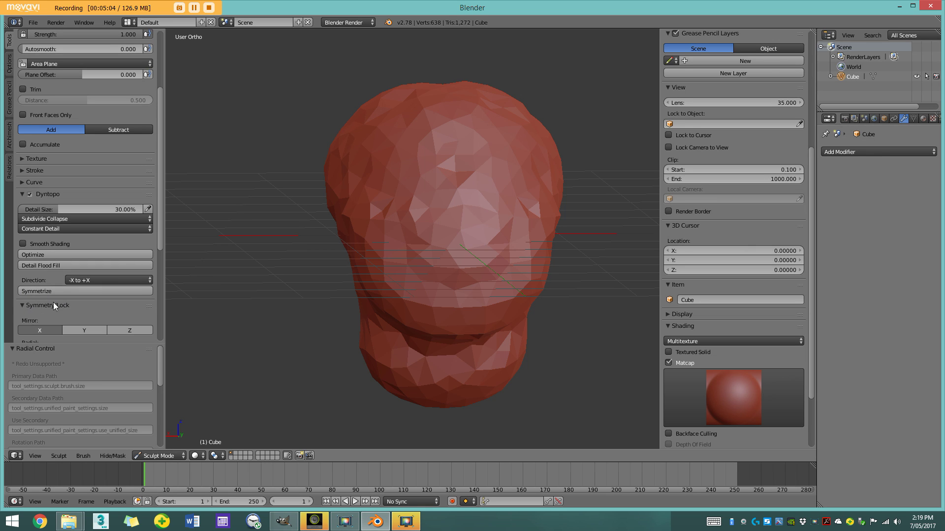
{"action": "scroll", "coordinate": [75, 305], "scroll_direction": "down", "scroll_amount": 4}
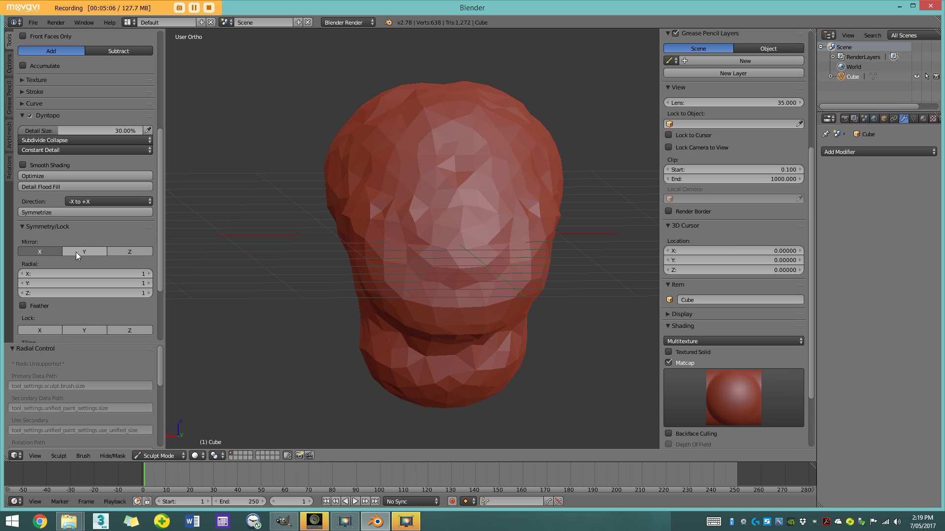
Add a Clay Strips stroke to the front of the head with sculpting mirrored across the X axis
{"action": "left_click", "coordinate": [55, 250]}
{"action": "mouse_move", "coordinate": [459, 289]}
{"action": "middle_mouse_down"}
{"action": "mouse_move", "coordinate": [409, 295]}
{"action": "mouse_move", "coordinate": [471, 302]}
{"action": "middle_mouse_up"}
{"action": "left_click_drag", "start_coordinate": [516, 256], "coordinate": [503, 275]}
{"action": "scroll", "coordinate": [532, 270], "scroll_direction": "down", "scroll_amount": 3}
{"action": "middle_click_drag", "start_coordinate": [532, 269], "coordinate": [486, 285]}
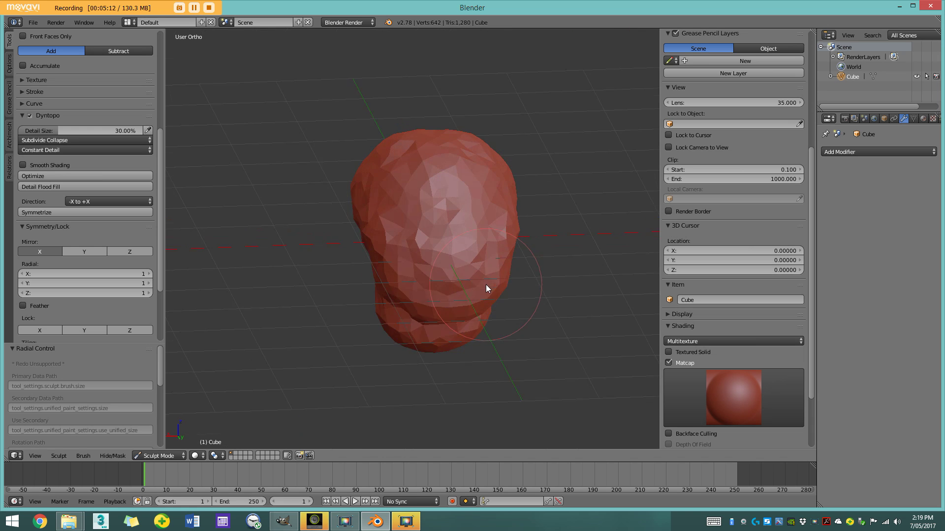
{"action": "scroll", "coordinate": [485, 285], "scroll_direction": "up", "scroll_amount": 4}
{"action": "middle_click_drag", "start_coordinate": [308, 353], "coordinate": [325, 322]}
{"action": "scroll", "coordinate": [408, 298], "scroll_direction": "down", "scroll_amount": 3}
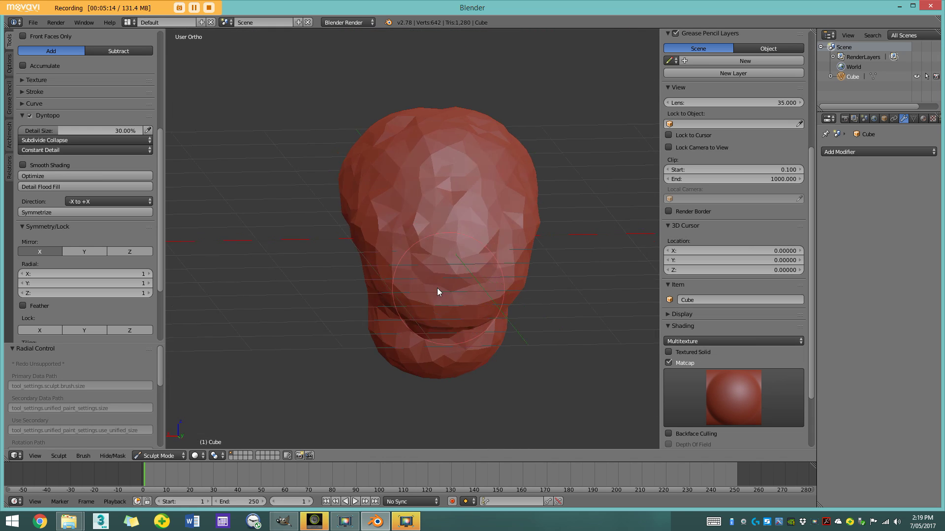
Build up the lower part of the head with another Clay Strips stroke
{"action": "middle_click_drag", "start_coordinate": [437, 288], "coordinate": [364, 292]}
{"action": "scroll", "coordinate": [379, 297], "scroll_direction": "up", "scroll_amount": 3}
{"action": "left_click_drag", "start_coordinate": [529, 345], "coordinate": [476, 385]}
{"action": "scroll", "coordinate": [580, 326], "scroll_direction": "down", "scroll_amount": 4}
{"action": "mouse_move", "coordinate": [522, 341]}
{"action": "middle_mouse_down"}
{"action": "mouse_move", "coordinate": [441, 370]}
{"action": "mouse_move", "coordinate": [322, 359]}
{"action": "mouse_move", "coordinate": [259, 326]}
{"action": "mouse_move", "coordinate": [335, 355]}
{"action": "middle_mouse_up"}
{"action": "scroll", "coordinate": [436, 387], "scroll_direction": "up", "scroll_amount": 3}
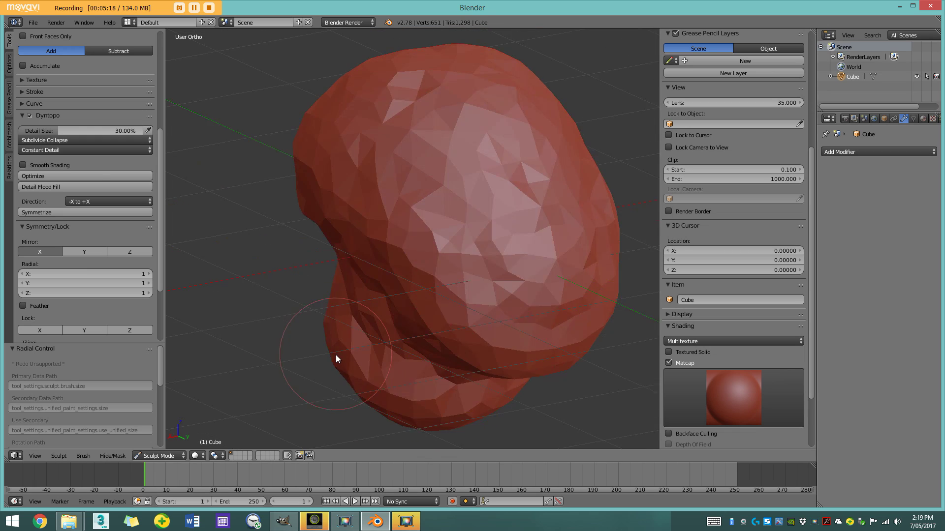
Fill out the upper side of the head with two Clay Strips strokes
{"action": "scroll", "coordinate": [337, 356], "scroll_direction": "down", "scroll_amount": 3}
{"action": "mouse_move", "coordinate": [450, 211]}
{"action": "middle_mouse_down"}
{"action": "mouse_move", "coordinate": [350, 211]}
{"action": "mouse_move", "coordinate": [432, 228]}
{"action": "mouse_move", "coordinate": [545, 218]}
{"action": "mouse_move", "coordinate": [441, 243]}
{"action": "middle_mouse_up"}
{"action": "scroll", "coordinate": [432, 227], "scroll_direction": "up", "scroll_amount": 3}
{"action": "mouse_move", "coordinate": [464, 171]}
{"action": "left_mouse_down"}
{"action": "mouse_move", "coordinate": [451, 184]}
{"action": "mouse_move", "coordinate": [395, 154]}
{"action": "left_mouse_up"}
{"action": "middle_click_drag", "start_coordinate": [395, 155], "coordinate": [375, 143]}
{"action": "mouse_move", "coordinate": [375, 143]}
{"action": "left_mouse_down"}
{"action": "mouse_move", "coordinate": [319, 178]}
{"action": "mouse_move", "coordinate": [323, 213]}
{"action": "left_mouse_up"}
{"action": "mouse_move", "coordinate": [324, 214]}
{"action": "middle_mouse_down"}
{"action": "mouse_move", "coordinate": [488, 172]}
{"action": "mouse_move", "coordinate": [452, 244]}
{"action": "mouse_move", "coordinate": [421, 220]}
{"action": "middle_mouse_up"}
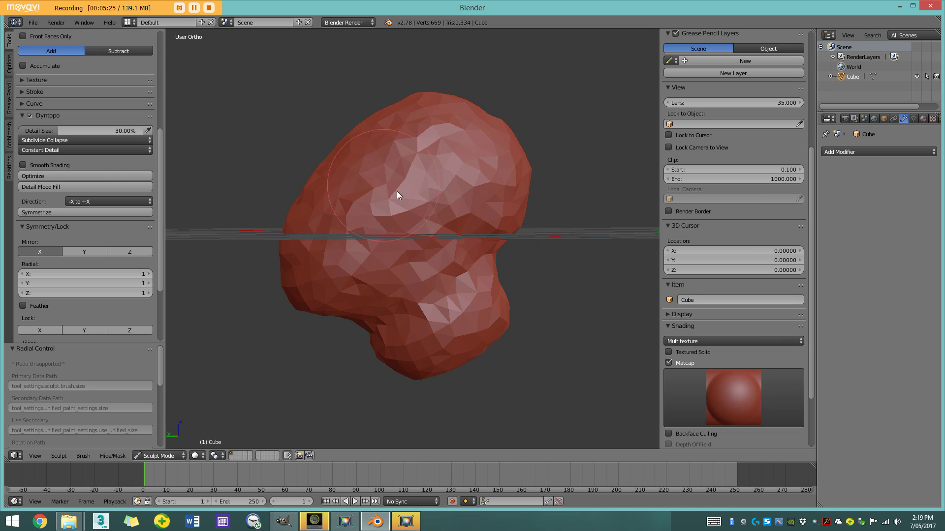
{"action": "middle_click_drag", "start_coordinate": [397, 191], "coordinate": [305, 123]}
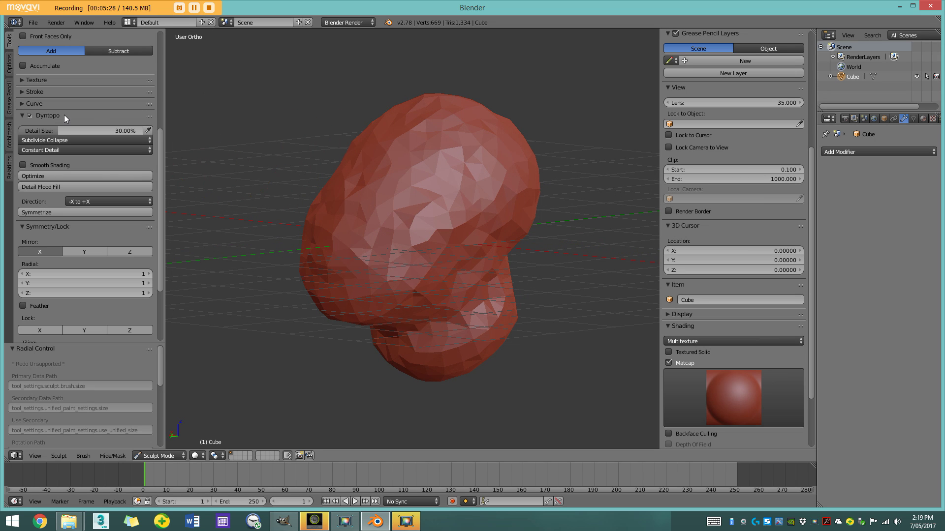
Switch the sculpting brush from Clay Strips to Crease
{"action": "scroll", "coordinate": [64, 115], "scroll_direction": "up", "scroll_amount": 6}
{"action": "scroll", "coordinate": [66, 116], "scroll_direction": "up", "scroll_amount": 1}
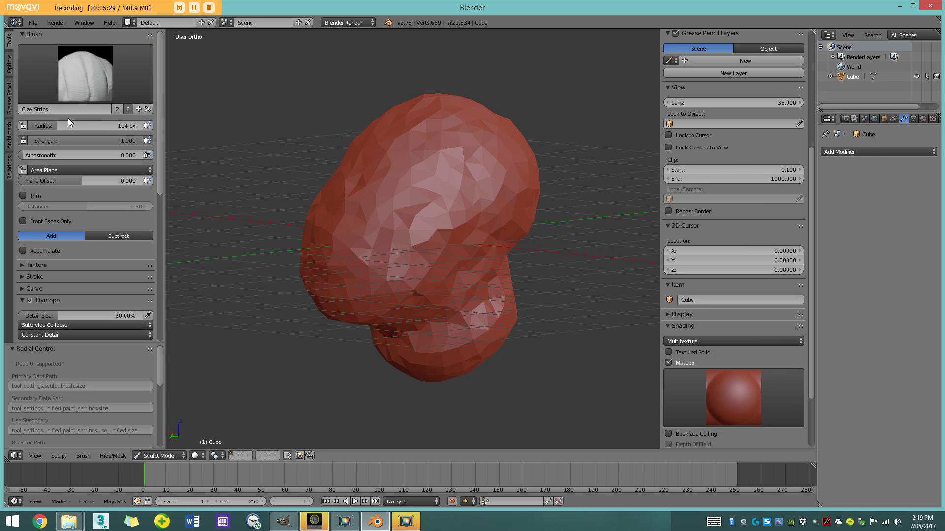
{"action": "left_click", "coordinate": [81, 80]}
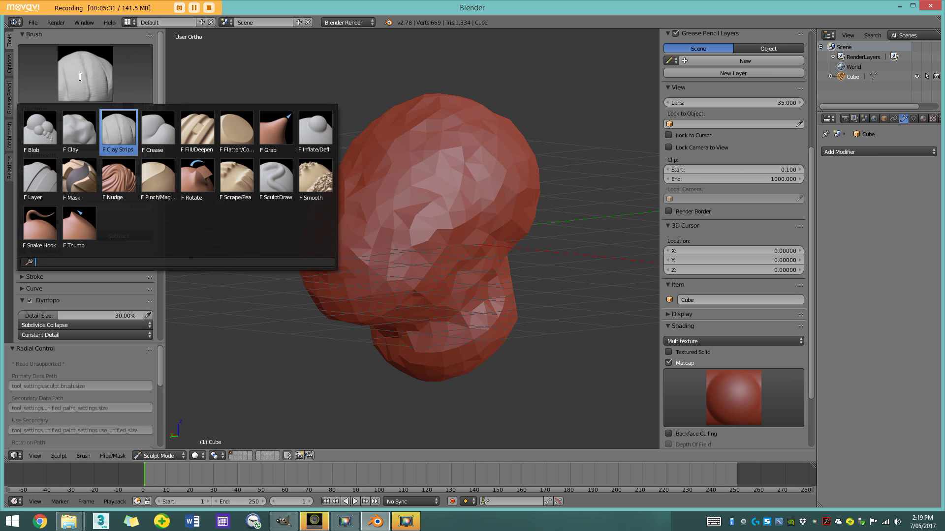
{"action": "left_click", "coordinate": [160, 134]}
{"action": "scroll", "coordinate": [390, 154], "scroll_direction": "up", "scroll_amount": 2}
{"action": "mouse_move", "coordinate": [427, 196]}
{"action": "middle_mouse_down"}
{"action": "mouse_move", "coordinate": [389, 154]}
{"action": "mouse_move", "coordinate": [433, 218]}
{"action": "middle_mouse_up"}
{"action": "mouse_move", "coordinate": [433, 218]}
{"action": "middle_mouse_down", "text": "shift"}
{"action": "mouse_move", "coordinate": [412, 191]}
{"action": "mouse_move", "coordinate": [425, 211]}
{"action": "middle_mouse_up", "text": "shift"}
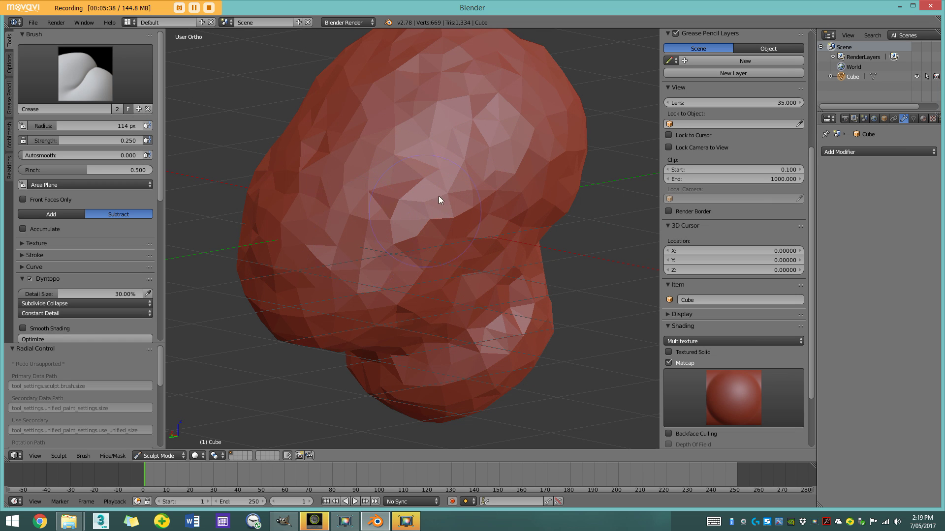
Set the Dyntopo detail size to 12%
{"action": "mouse_move", "coordinate": [510, 238]}
{"action": "middle_mouse_down"}
{"action": "mouse_move", "coordinate": [376, 226]}
{"action": "mouse_move", "coordinate": [453, 253]}
{"action": "mouse_move", "coordinate": [465, 187]}
{"action": "middle_mouse_up"}
{"action": "scroll", "coordinate": [104, 269], "scroll_direction": "down", "scroll_amount": 2}
{"action": "scroll", "coordinate": [103, 268], "scroll_direction": "up", "scroll_amount": 1}
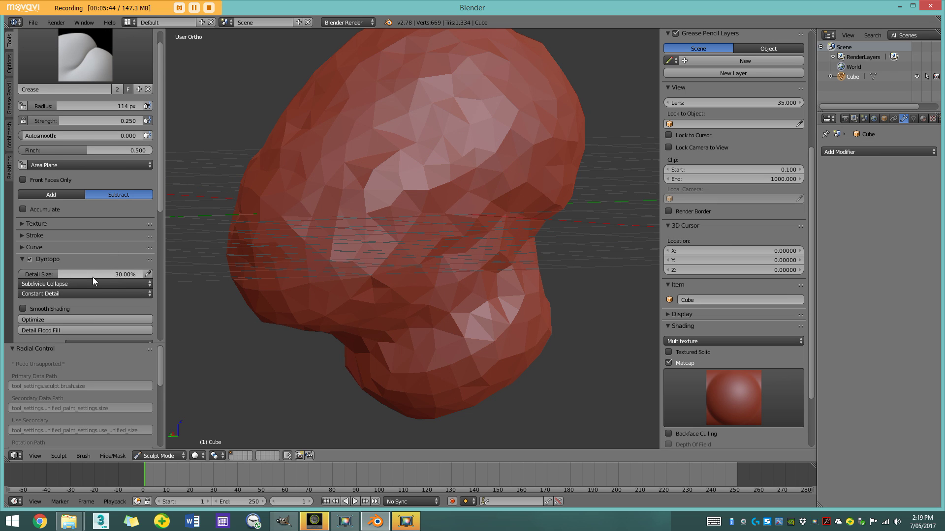
{"action": "left_click", "coordinate": [96, 274]}
{"action": "type", "text": "12"}
{"action": "key", "text": "Return"}
Carve a groove between the jaw and the neck with repeated Crease strokes
{"action": "mouse_move", "coordinate": [331, 283]}
{"action": "middle_mouse_down"}
{"action": "mouse_move", "coordinate": [358, 293]}
{"action": "mouse_move", "coordinate": [379, 279]}
{"action": "middle_mouse_up"}
{"action": "scroll", "coordinate": [382, 285], "scroll_direction": "up", "scroll_amount": 2}
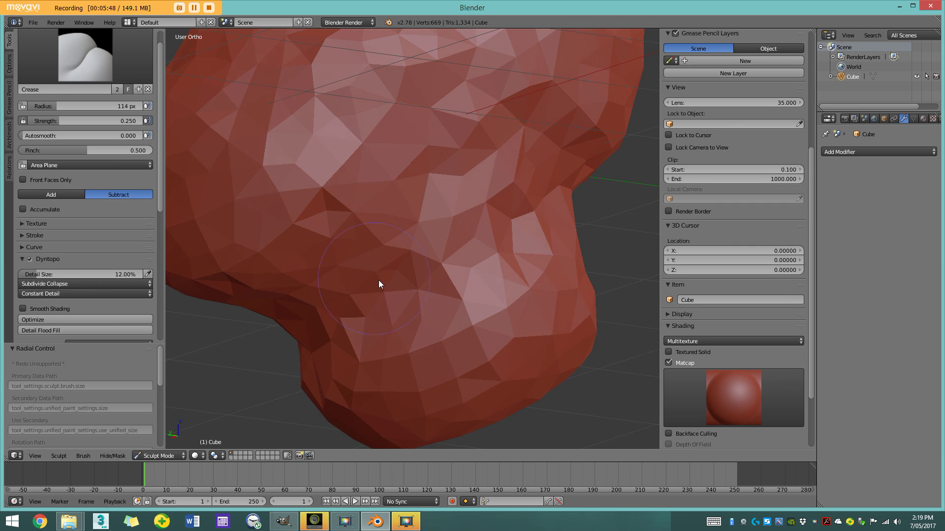
{"action": "left_click_drag", "start_coordinate": [419, 252], "coordinate": [355, 283]}
{"action": "middle_click_drag", "start_coordinate": [356, 283], "coordinate": [419, 241]}
{"action": "left_click_drag", "start_coordinate": [349, 272], "coordinate": [459, 249]}
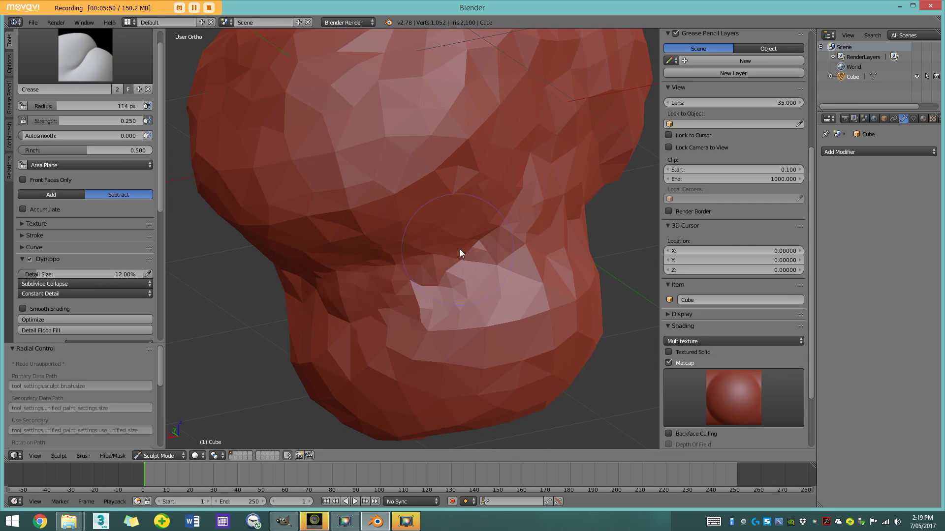
{"action": "middle_click_drag", "start_coordinate": [460, 249], "coordinate": [375, 276]}
{"action": "left_click_drag", "start_coordinate": [377, 274], "coordinate": [439, 236]}
{"action": "middle_click_drag", "start_coordinate": [438, 235], "coordinate": [385, 274]}
{"action": "mouse_move", "coordinate": [386, 273]}
{"action": "left_mouse_down"}
{"action": "mouse_move", "coordinate": [397, 258]}
{"action": "mouse_move", "coordinate": [497, 217]}
{"action": "left_mouse_up"}
Continue the jawline groove up toward the back of the head with Crease strokes
{"action": "middle_click_drag", "start_coordinate": [497, 216], "coordinate": [462, 230]}
{"action": "scroll", "coordinate": [461, 230], "scroll_direction": "down", "scroll_amount": 2}
{"action": "scroll", "coordinate": [462, 229], "scroll_direction": "up", "scroll_amount": 3}
{"action": "mouse_move", "coordinate": [414, 266]}
{"action": "left_mouse_down"}
{"action": "mouse_move", "coordinate": [329, 273]}
{"action": "mouse_move", "coordinate": [544, 217]}
{"action": "left_mouse_up"}
{"action": "middle_click_drag", "start_coordinate": [544, 217], "coordinate": [454, 229]}
{"action": "mouse_move", "coordinate": [453, 229]}
{"action": "left_mouse_down"}
{"action": "mouse_move", "coordinate": [465, 189]}
{"action": "mouse_move", "coordinate": [338, 267]}
{"action": "mouse_move", "coordinate": [486, 168]}
{"action": "left_mouse_up"}
Carve a crease around the back of the neck where it meets the base of the skull
{"action": "scroll", "coordinate": [473, 174], "scroll_direction": "down", "scroll_amount": 4}
{"action": "mouse_move", "coordinate": [457, 183]}
{"action": "middle_mouse_down"}
{"action": "mouse_move", "coordinate": [388, 214]}
{"action": "mouse_move", "coordinate": [332, 211]}
{"action": "middle_mouse_up"}
{"action": "scroll", "coordinate": [354, 212], "scroll_direction": "up", "scroll_amount": 3}
{"action": "mouse_move", "coordinate": [485, 180]}
{"action": "left_mouse_down"}
{"action": "mouse_move", "coordinate": [409, 153]}
{"action": "mouse_move", "coordinate": [498, 161]}
{"action": "left_mouse_up"}
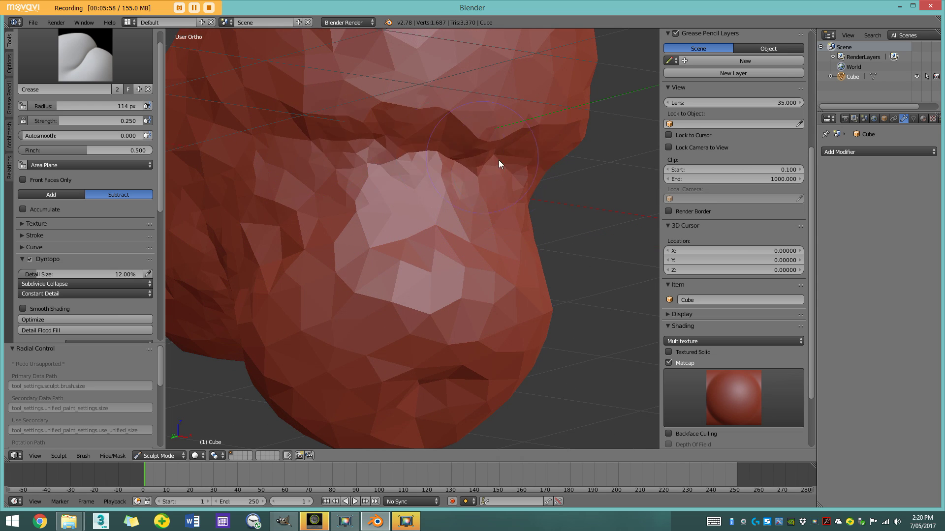
{"action": "middle_click_drag", "start_coordinate": [498, 160], "coordinate": [505, 197]}
{"action": "left_click_drag", "start_coordinate": [505, 196], "coordinate": [405, 194]}
{"action": "middle_click_drag", "start_coordinate": [404, 194], "coordinate": [438, 201]}
{"action": "left_click_drag", "start_coordinate": [438, 200], "coordinate": [326, 191]}
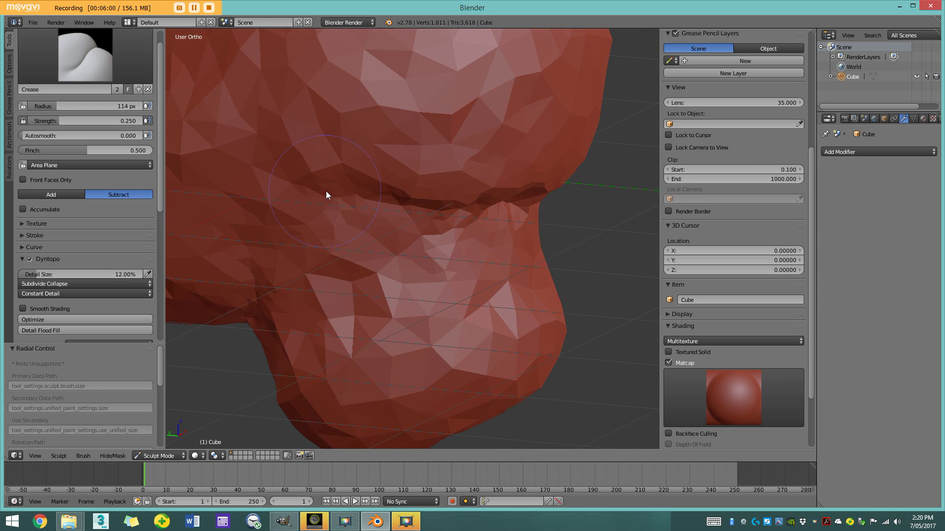
{"action": "middle_click_drag", "start_coordinate": [326, 191], "coordinate": [387, 207]}
{"action": "left_click_drag", "start_coordinate": [386, 206], "coordinate": [288, 146]}
{"action": "scroll", "coordinate": [358, 175], "scroll_direction": "down", "scroll_amount": 4}
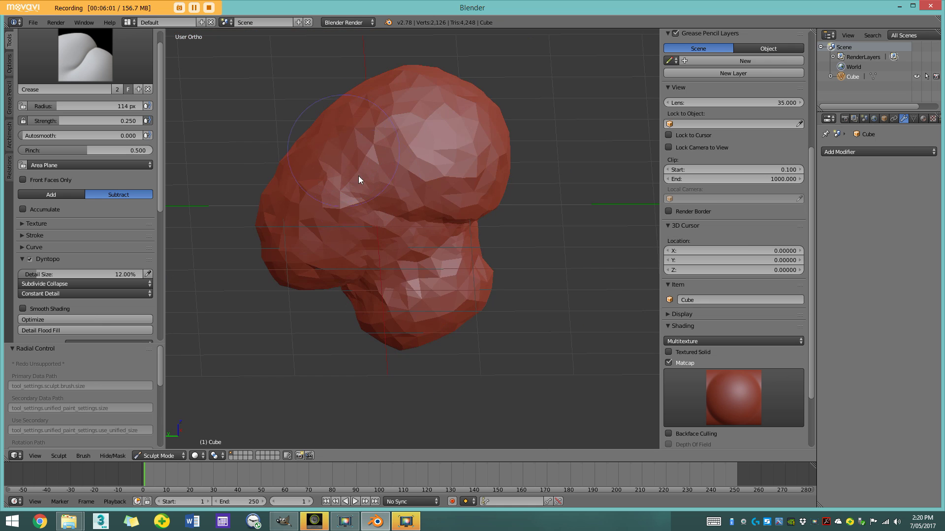
Add short Crease strokes to the side of the head above the jaw
{"action": "middle_click_drag", "start_coordinate": [358, 176], "coordinate": [383, 179]}
{"action": "scroll", "coordinate": [375, 180], "scroll_direction": "up", "scroll_amount": 2}
{"action": "left_click_drag", "start_coordinate": [350, 150], "coordinate": [331, 142]}
{"action": "mouse_move", "coordinate": [345, 160]}
{"action": "middle_mouse_down"}
{"action": "mouse_move", "coordinate": [393, 170]}
{"action": "mouse_move", "coordinate": [411, 148]}
{"action": "mouse_move", "coordinate": [392, 180]}
{"action": "middle_mouse_up"}
{"action": "scroll", "coordinate": [393, 181], "scroll_direction": "up", "scroll_amount": 2}
{"action": "left_click_drag", "start_coordinate": [399, 190], "coordinate": [467, 197]}
{"action": "middle_click_drag", "start_coordinate": [467, 196], "coordinate": [420, 203]}
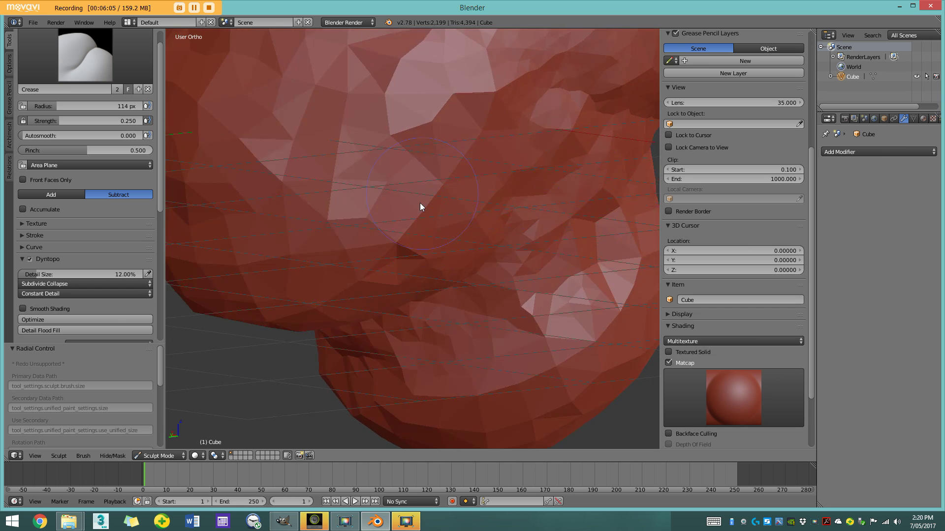
Cut short Crease strokes into the side of the face around the eye area
{"action": "scroll", "coordinate": [418, 205], "scroll_direction": "down", "scroll_amount": 2}
{"action": "mouse_move", "coordinate": [398, 224]}
{"action": "left_mouse_down"}
{"action": "mouse_move", "coordinate": [401, 182]}
{"action": "mouse_move", "coordinate": [353, 193]}
{"action": "left_mouse_up"}
{"action": "scroll", "coordinate": [381, 184], "scroll_direction": "up", "scroll_amount": 3}
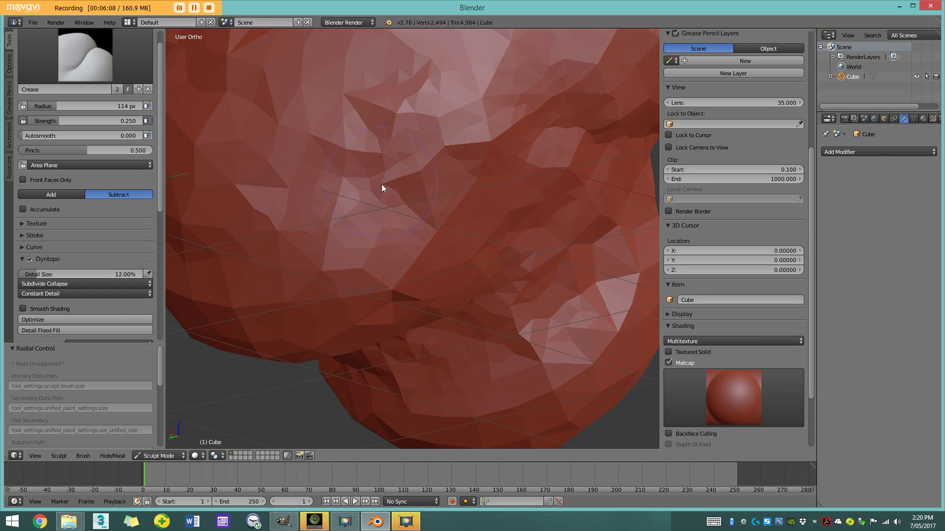
{"action": "mouse_move", "coordinate": [473, 161]}
{"action": "left_mouse_down"}
{"action": "mouse_move", "coordinate": [327, 159]}
{"action": "mouse_move", "coordinate": [458, 161]}
{"action": "left_mouse_up"}
{"action": "mouse_move", "coordinate": [468, 146]}
{"action": "middle_mouse_down"}
{"action": "mouse_move", "coordinate": [456, 132]}
{"action": "mouse_move", "coordinate": [405, 212]}
{"action": "middle_mouse_up"}
{"action": "mouse_move", "coordinate": [379, 183]}
{"action": "left_mouse_down"}
{"action": "mouse_move", "coordinate": [258, 171]}
{"action": "mouse_move", "coordinate": [465, 172]}
{"action": "mouse_move", "coordinate": [346, 177]}
{"action": "left_mouse_up"}
Raise the Crease brush strength to 0.552 and carve the eye socket and the cheek fold below it
{"action": "left_click_drag", "start_coordinate": [89, 119], "coordinate": [124, 119]}
{"action": "mouse_move", "coordinate": [471, 182]}
{"action": "left_mouse_down"}
{"action": "mouse_move", "coordinate": [337, 185]}
{"action": "mouse_move", "coordinate": [450, 182]}
{"action": "mouse_move", "coordinate": [295, 202]}
{"action": "left_mouse_up"}
{"action": "mouse_move", "coordinate": [299, 251]}
{"action": "left_mouse_down"}
{"action": "mouse_move", "coordinate": [330, 231]}
{"action": "mouse_move", "coordinate": [448, 216]}
{"action": "mouse_move", "coordinate": [449, 246]}
{"action": "mouse_move", "coordinate": [326, 272]}
{"action": "mouse_move", "coordinate": [434, 251]}
{"action": "left_mouse_up"}
{"action": "scroll", "coordinate": [483, 181], "scroll_direction": "down", "scroll_amount": 5}
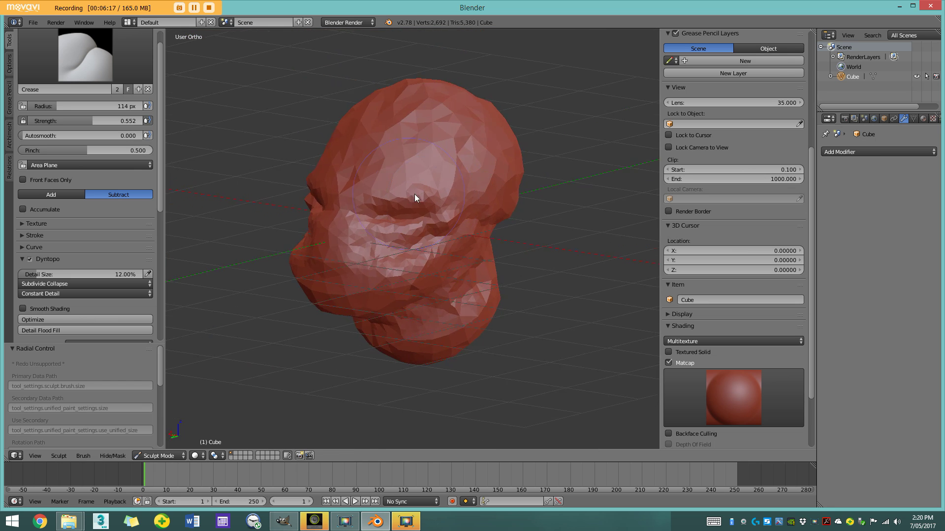
Deepen the cheek and the area near the eye with further Crease strokes
{"action": "middle_click_drag", "start_coordinate": [415, 194], "coordinate": [494, 184]}
{"action": "scroll", "coordinate": [495, 184], "scroll_direction": "up", "scroll_amount": 4}
{"action": "mouse_move", "coordinate": [505, 262]}
{"action": "left_mouse_down"}
{"action": "mouse_move", "coordinate": [524, 244]}
{"action": "mouse_move", "coordinate": [461, 298]}
{"action": "left_mouse_up"}
{"action": "middle_click_drag", "start_coordinate": [462, 299], "coordinate": [451, 255]}
{"action": "middle_click_drag", "start_coordinate": [506, 219], "coordinate": [477, 197]}
{"action": "middle_click_drag", "start_coordinate": [477, 225], "coordinate": [469, 334], "text": "shift"}
{"action": "scroll", "coordinate": [473, 295], "scroll_direction": "up", "scroll_amount": 2}
{"action": "mouse_move", "coordinate": [504, 187]}
{"action": "left_mouse_down"}
{"action": "mouse_move", "coordinate": [441, 177]}
{"action": "mouse_move", "coordinate": [459, 154]}
{"action": "mouse_move", "coordinate": [507, 185]}
{"action": "left_mouse_up"}
Refine the face with a short Crease stroke and sharpen the crease near the outer eye corner
{"action": "scroll", "coordinate": [477, 214], "scroll_direction": "down", "scroll_amount": 4}
{"action": "middle_click_drag", "start_coordinate": [477, 214], "coordinate": [333, 296]}
{"action": "scroll", "coordinate": [351, 282], "scroll_direction": "up", "scroll_amount": 1}
{"action": "mouse_move", "coordinate": [363, 285]}
{"action": "left_mouse_down"}
{"action": "mouse_move", "coordinate": [428, 236]}
{"action": "mouse_move", "coordinate": [365, 272]}
{"action": "left_mouse_up"}
{"action": "middle_click_drag", "start_coordinate": [364, 272], "coordinate": [382, 296]}
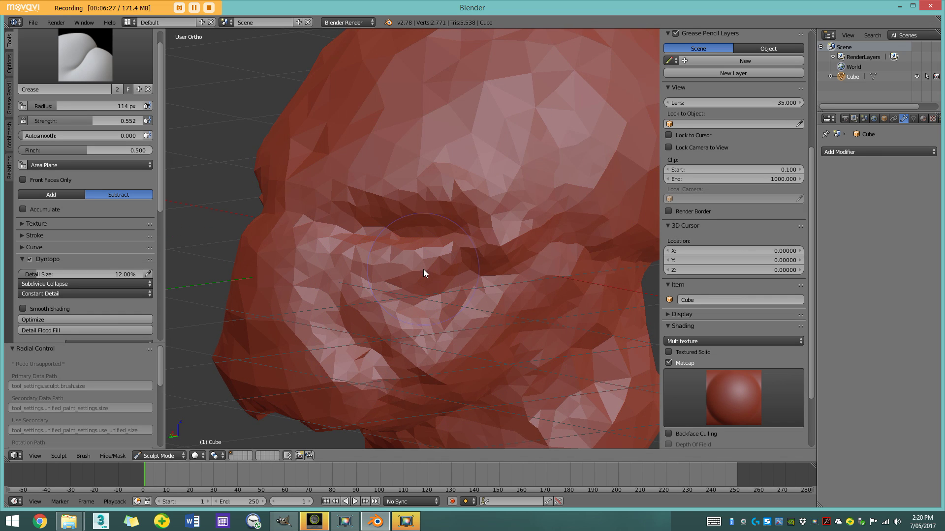
{"action": "scroll", "coordinate": [423, 269], "scroll_direction": "up", "scroll_amount": 2}
{"action": "left_click_drag", "start_coordinate": [464, 223], "coordinate": [508, 216]}
{"action": "scroll", "coordinate": [507, 217], "scroll_direction": "down", "scroll_amount": 5}
{"action": "middle_click_drag", "start_coordinate": [444, 235], "coordinate": [524, 236]}
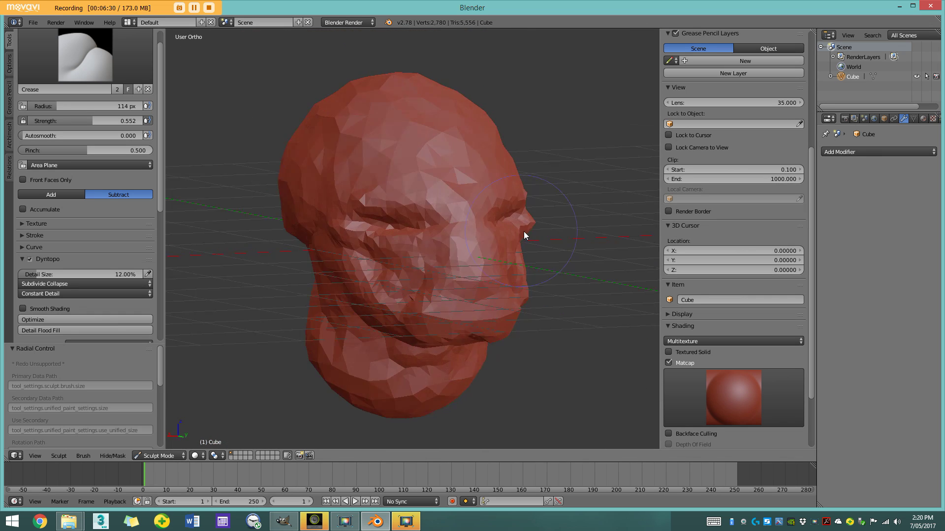
Draw a Crease stroke across the cheek below the eye toward the ear area
{"action": "scroll", "coordinate": [453, 236], "scroll_direction": "up", "scroll_amount": 6}
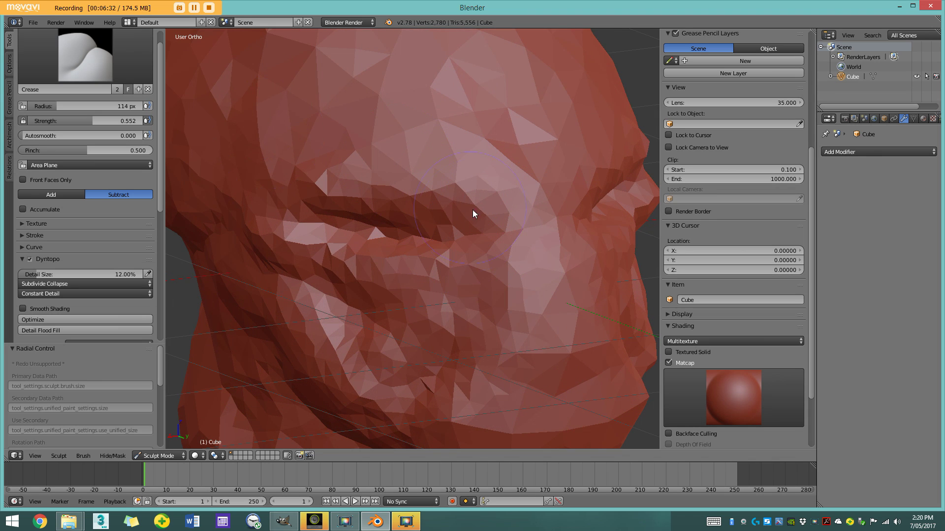
{"action": "middle_click_drag", "start_coordinate": [472, 210], "coordinate": [520, 213]}
{"action": "mouse_move", "coordinate": [500, 277]}
{"action": "left_mouse_down"}
{"action": "mouse_move", "coordinate": [547, 280]}
{"action": "mouse_move", "coordinate": [480, 338]}
{"action": "mouse_move", "coordinate": [414, 274]}
{"action": "mouse_move", "coordinate": [375, 262]}
{"action": "left_mouse_up"}
{"action": "scroll", "coordinate": [380, 261], "scroll_direction": "down", "scroll_amount": 5}
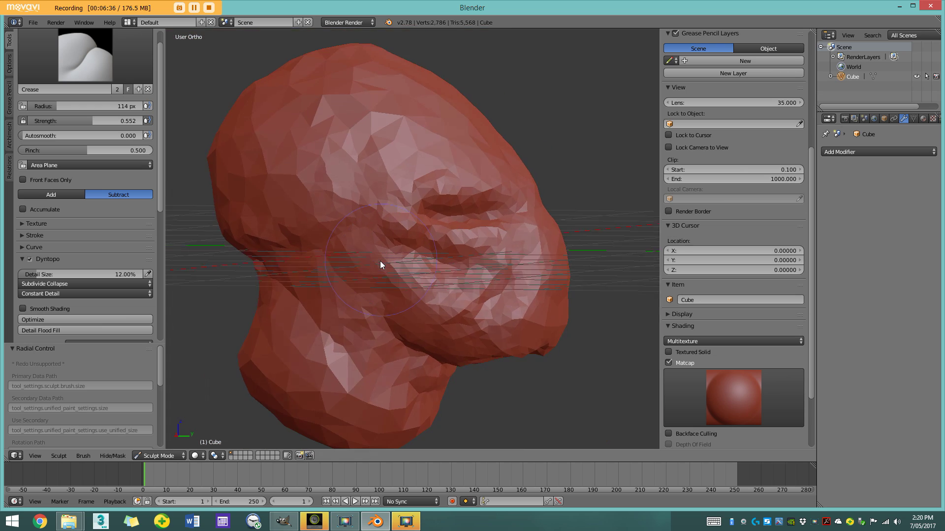
Crease the side of the face between the cheek and the temple with two strokes
{"action": "scroll", "coordinate": [386, 262], "scroll_direction": "up", "scroll_amount": 4}
{"action": "middle_click_drag", "start_coordinate": [422, 306], "coordinate": [400, 247]}
{"action": "left_click_drag", "start_coordinate": [381, 233], "coordinate": [351, 189]}
{"action": "scroll", "coordinate": [350, 189], "scroll_direction": "down", "scroll_amount": 4}
{"action": "middle_click_drag", "start_coordinate": [351, 189], "coordinate": [178, 221]}
{"action": "scroll", "coordinate": [506, 240], "scroll_direction": "up", "scroll_amount": 6}
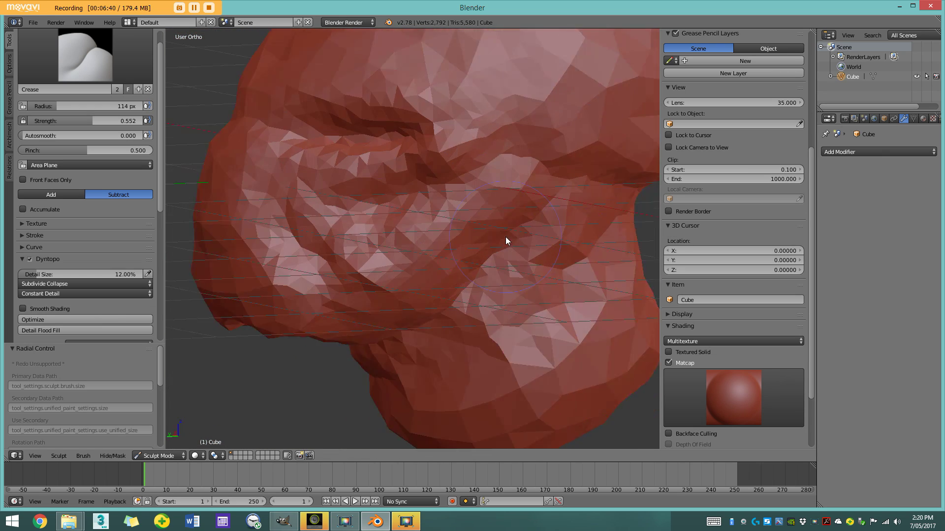
{"action": "left_click_drag", "start_coordinate": [447, 212], "coordinate": [487, 167]}
Indent the center of the lower face just above the mouth with a Crease stroke
{"action": "scroll", "coordinate": [517, 126], "scroll_direction": "down", "scroll_amount": 6}
{"action": "mouse_move", "coordinate": [424, 167]}
{"action": "middle_mouse_down"}
{"action": "mouse_move", "coordinate": [397, 176]}
{"action": "mouse_move", "coordinate": [506, 181]}
{"action": "mouse_move", "coordinate": [555, 172]}
{"action": "middle_mouse_up"}
{"action": "scroll", "coordinate": [497, 237], "scroll_direction": "up", "scroll_amount": 3}
{"action": "scroll", "coordinate": [496, 240], "scroll_direction": "up", "scroll_amount": 2}
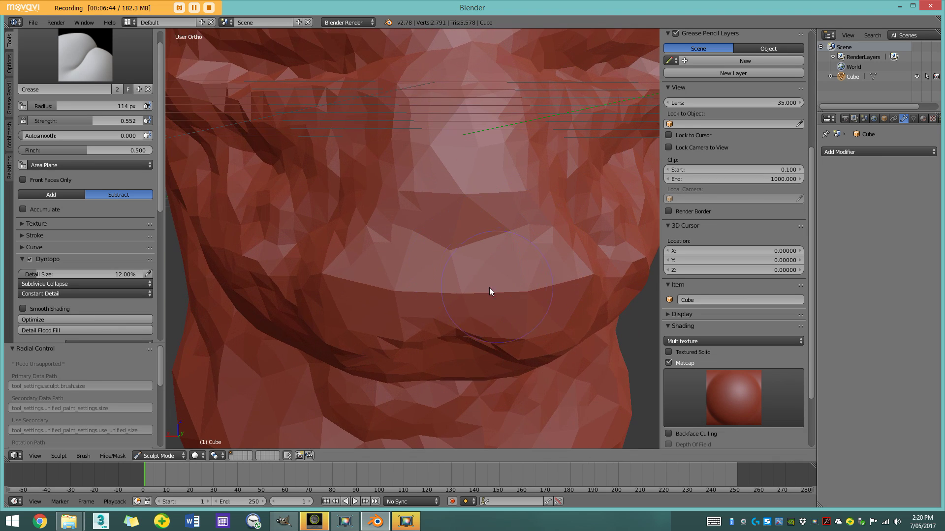
{"action": "left_click_drag", "start_coordinate": [489, 287], "coordinate": [460, 285]}
{"action": "scroll", "coordinate": [504, 241], "scroll_direction": "down", "scroll_amount": 7}
{"action": "mouse_move", "coordinate": [504, 239]}
{"action": "middle_mouse_down"}
{"action": "mouse_move", "coordinate": [404, 221]}
{"action": "mouse_move", "coordinate": [359, 233]}
{"action": "mouse_move", "coordinate": [397, 229]}
{"action": "middle_mouse_up"}
{"action": "scroll", "coordinate": [396, 228], "scroll_direction": "up", "scroll_amount": 4}
{"action": "mouse_move", "coordinate": [431, 164]}
{"action": "middle_mouse_down", "text": "shift"}
{"action": "mouse_move", "coordinate": [412, 211]}
{"action": "mouse_move", "coordinate": [472, 223]}
{"action": "middle_mouse_up", "text": "shift"}
Switch the sculpting brush from Crease to Pinch/Magnify
{"action": "left_click", "coordinate": [92, 55]}
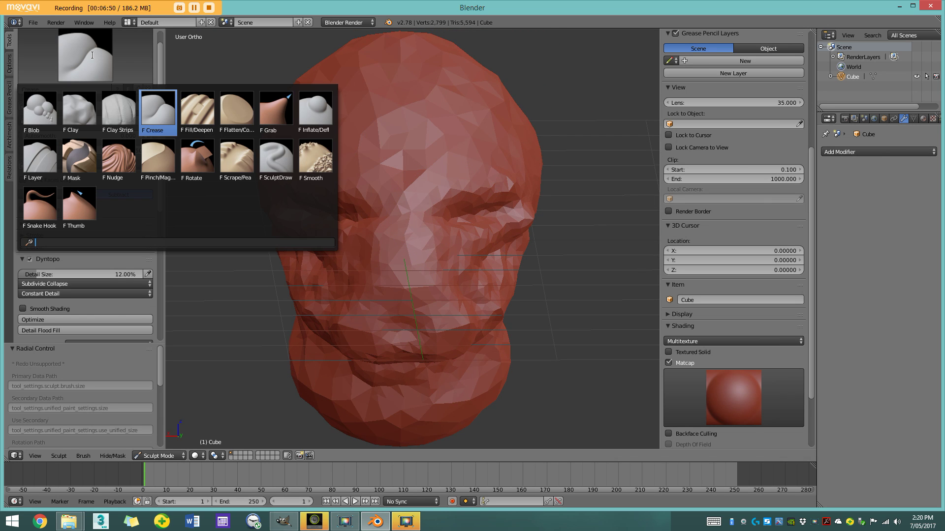
{"action": "left_click", "coordinate": [155, 163]}
{"action": "mouse_move", "coordinate": [458, 228]}
{"action": "middle_mouse_down"}
{"action": "mouse_move", "coordinate": [400, 231]}
{"action": "mouse_move", "coordinate": [359, 211]}
{"action": "mouse_move", "coordinate": [392, 181]}
{"action": "middle_mouse_up"}
{"action": "scroll", "coordinate": [417, 262], "scroll_direction": "up", "scroll_amount": 2}
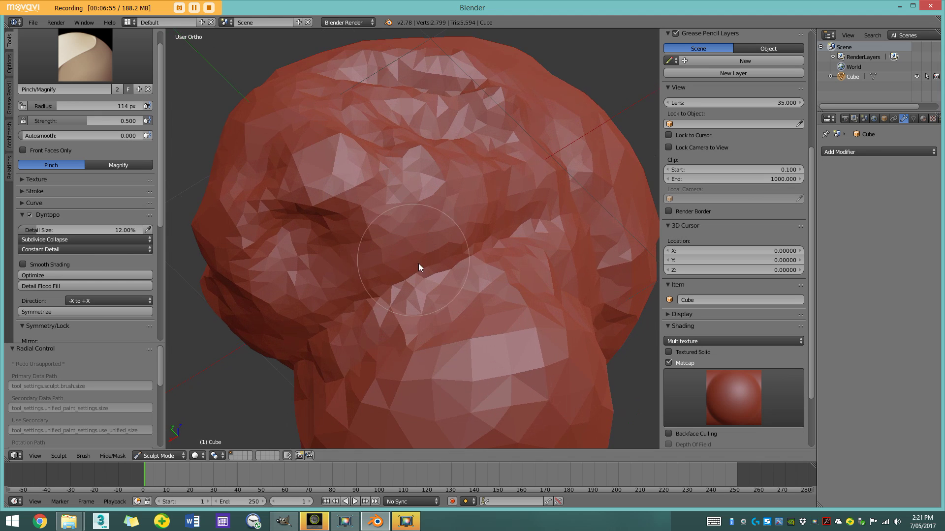
{"action": "scroll", "coordinate": [419, 268], "scroll_direction": "up", "scroll_amount": 4}
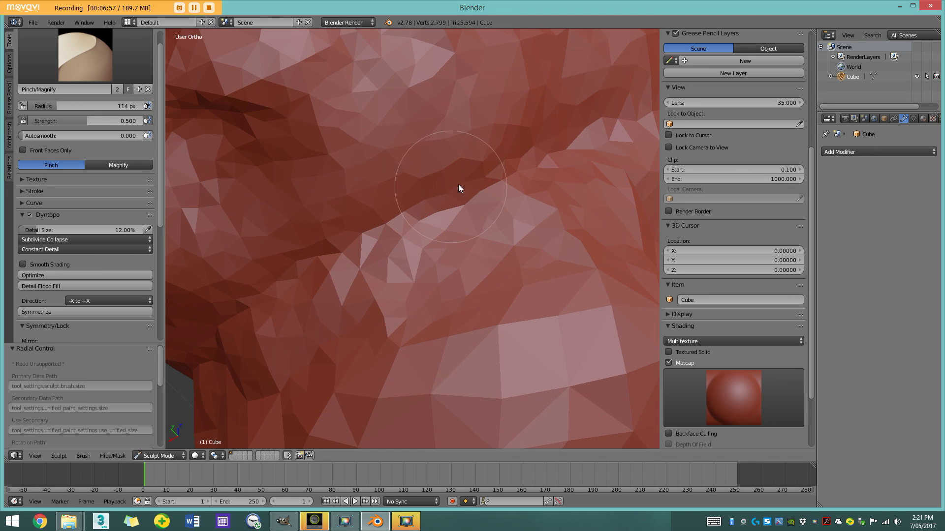
Raise the Pinch brush strength to 0.767 and pinch along the jawline with two long strokes
{"action": "middle_click_drag", "start_coordinate": [459, 184], "coordinate": [415, 227]}
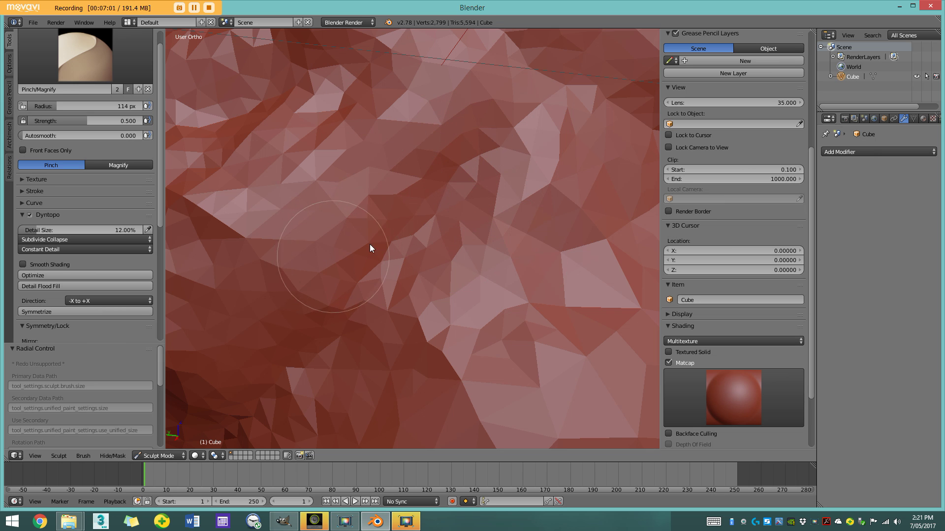
{"action": "middle_click_drag", "start_coordinate": [370, 244], "coordinate": [477, 162]}
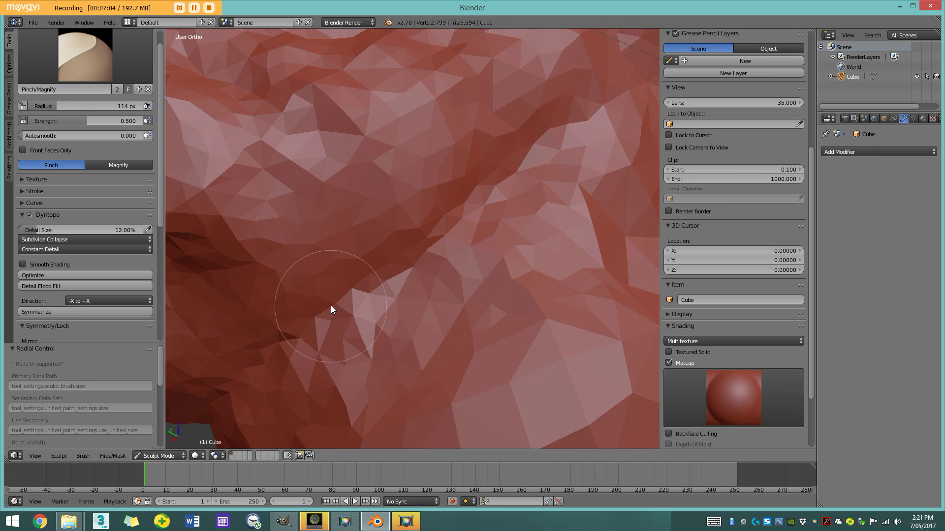
{"action": "left_click_drag", "start_coordinate": [64, 119], "coordinate": [95, 121]}
{"action": "mouse_move", "coordinate": [329, 316]}
{"action": "left_mouse_down"}
{"action": "mouse_move", "coordinate": [486, 170]}
{"action": "mouse_move", "coordinate": [533, 140]}
{"action": "left_mouse_up"}
{"action": "scroll", "coordinate": [544, 133], "scroll_direction": "down", "scroll_amount": 5}
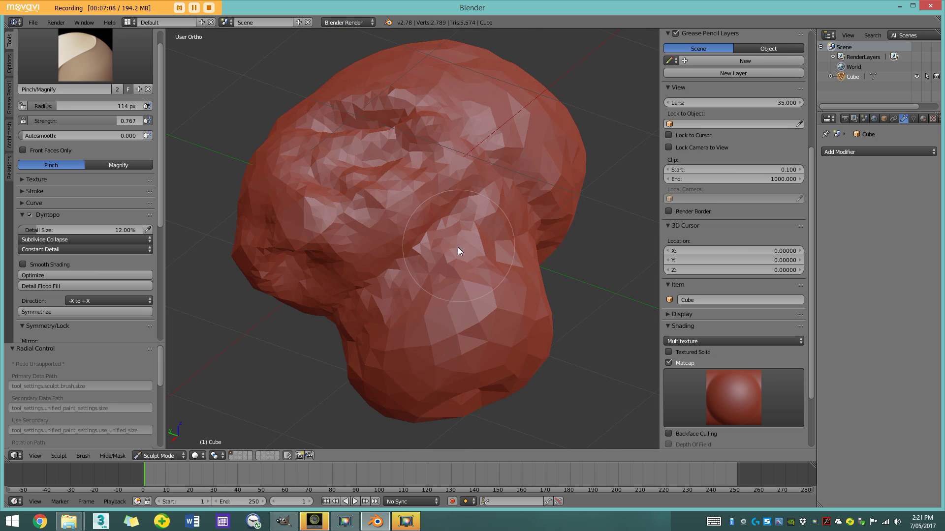
{"action": "scroll", "coordinate": [458, 247], "scroll_direction": "up", "scroll_amount": 2}
{"action": "left_click_drag", "start_coordinate": [377, 295], "coordinate": [526, 145]}
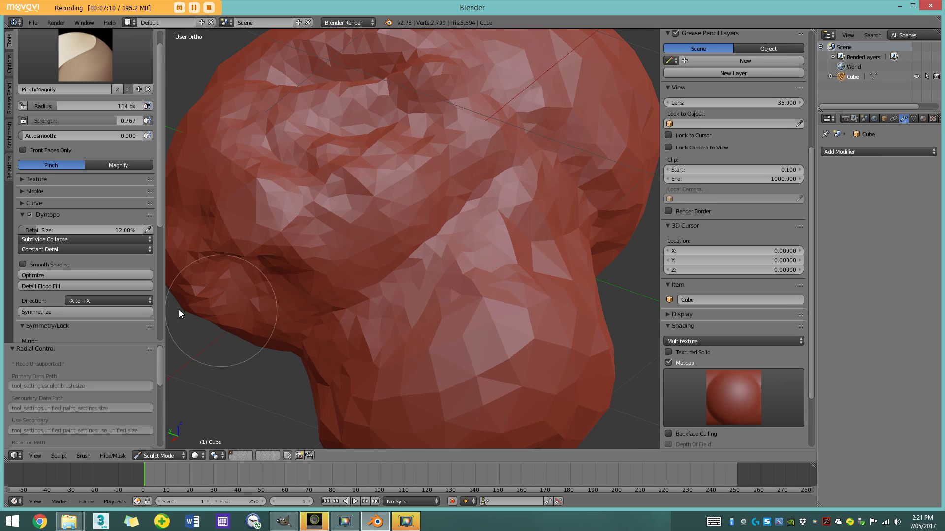
Lower the Dyntopo detail size to 8%
{"action": "scroll", "coordinate": [95, 293], "scroll_direction": "down", "scroll_amount": 3}
{"action": "left_click", "coordinate": [72, 169]}
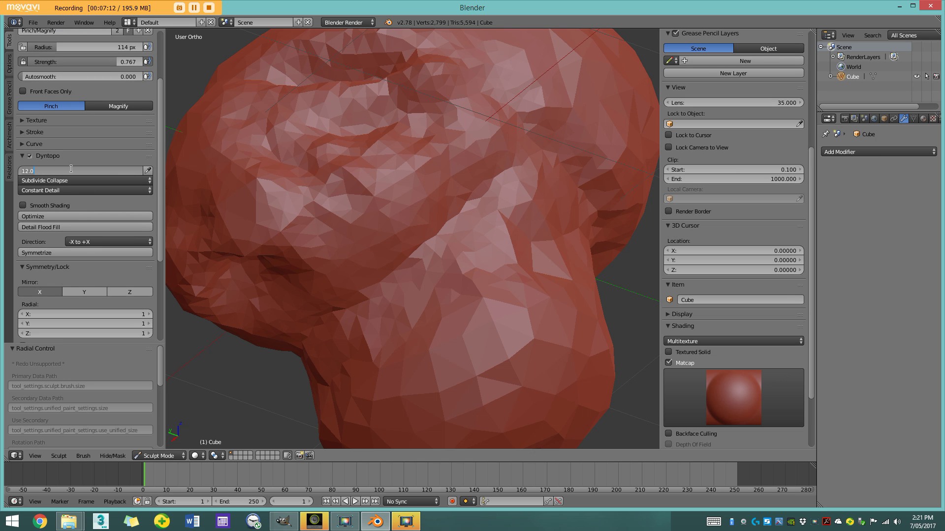
{"action": "type", "text": "8"}
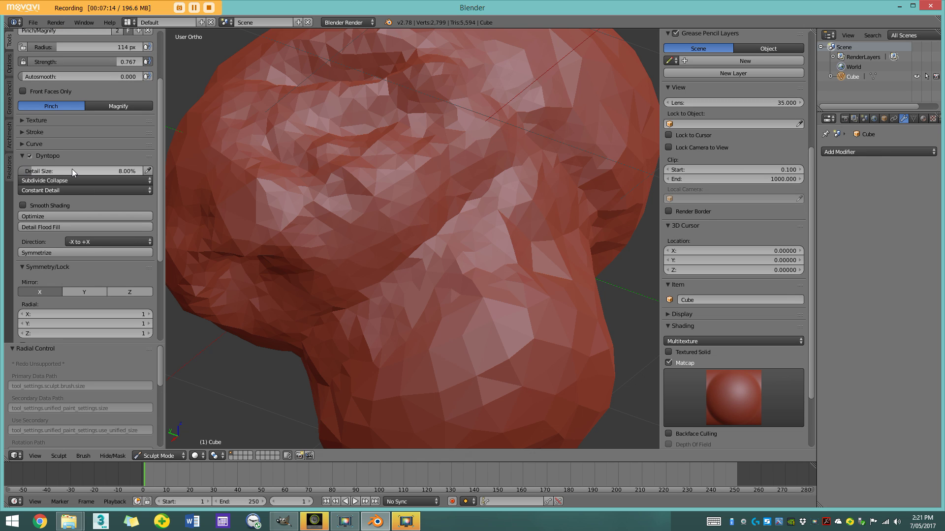
{"action": "key", "text": "Return"}
Sharpen the jawline edge at the finer detail size with repeated Pinch strokes
{"action": "scroll", "coordinate": [320, 189], "scroll_direction": "up", "scroll_amount": 3}
{"action": "left_click_drag", "start_coordinate": [364, 311], "coordinate": [561, 112]}
{"action": "middle_click_drag", "start_coordinate": [520, 149], "coordinate": [385, 193]}
{"action": "left_click_drag", "start_coordinate": [291, 250], "coordinate": [571, 140]}
{"action": "middle_click_drag", "start_coordinate": [596, 128], "coordinate": [537, 174]}
{"action": "left_click_drag", "start_coordinate": [335, 255], "coordinate": [498, 110]}
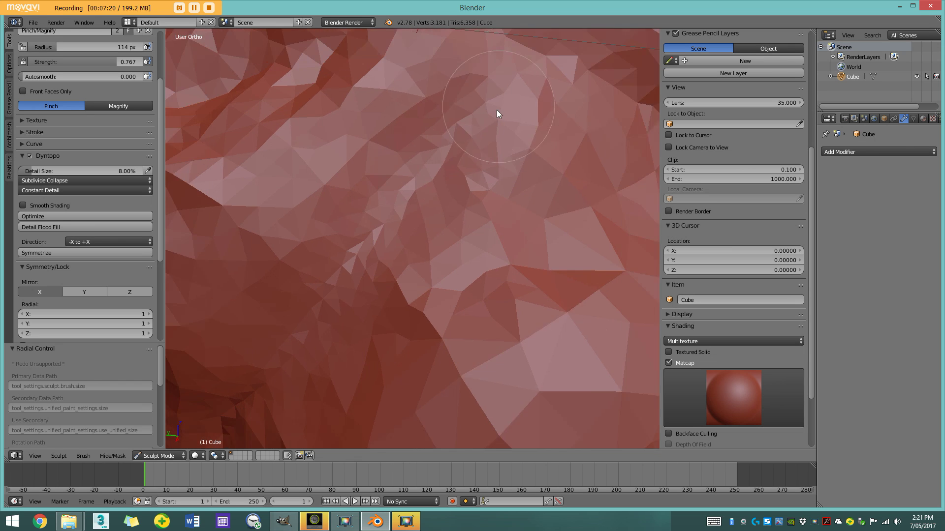
Pinch the crease around the neck and the base of the skull with several strokes
{"action": "scroll", "coordinate": [432, 176], "scroll_direction": "down", "scroll_amount": 6}
{"action": "scroll", "coordinate": [450, 213], "scroll_direction": "up", "scroll_amount": 5}
{"action": "middle_click_drag", "start_coordinate": [410, 277], "coordinate": [345, 278]}
{"action": "scroll", "coordinate": [431, 220], "scroll_direction": "up", "scroll_amount": 5}
{"action": "mouse_move", "coordinate": [431, 221]}
{"action": "middle_mouse_down"}
{"action": "mouse_move", "coordinate": [323, 240]}
{"action": "mouse_move", "coordinate": [340, 235]}
{"action": "mouse_move", "coordinate": [364, 248]}
{"action": "middle_mouse_up"}
{"action": "mouse_move", "coordinate": [364, 247]}
{"action": "left_mouse_down"}
{"action": "mouse_move", "coordinate": [480, 277]}
{"action": "mouse_move", "coordinate": [336, 237]}
{"action": "left_mouse_up"}
{"action": "middle_click_drag", "start_coordinate": [334, 230], "coordinate": [419, 246], "text": "shift"}
{"action": "mouse_move", "coordinate": [420, 247]}
{"action": "left_mouse_down"}
{"action": "mouse_move", "coordinate": [366, 241]}
{"action": "mouse_move", "coordinate": [465, 268]}
{"action": "left_mouse_up"}
{"action": "middle_click_drag", "start_coordinate": [465, 269], "coordinate": [509, 268]}
{"action": "left_click_drag", "start_coordinate": [509, 268], "coordinate": [309, 236]}
{"action": "middle_click_drag", "start_coordinate": [309, 236], "coordinate": [353, 249]}
{"action": "mouse_move", "coordinate": [352, 249]}
{"action": "left_mouse_down"}
{"action": "mouse_move", "coordinate": [332, 234]}
{"action": "mouse_move", "coordinate": [397, 238]}
{"action": "left_mouse_up"}
Switch to the Smooth brush and set its strength to 0.267
{"action": "scroll", "coordinate": [289, 238], "scroll_direction": "down", "scroll_amount": 6}
{"action": "mouse_move", "coordinate": [309, 239]}
{"action": "middle_mouse_down"}
{"action": "mouse_move", "coordinate": [421, 265]}
{"action": "mouse_move", "coordinate": [438, 259]}
{"action": "middle_mouse_up"}
{"action": "scroll", "coordinate": [418, 256], "scroll_direction": "up", "scroll_amount": 2}
{"action": "middle_click_drag", "start_coordinate": [355, 247], "coordinate": [441, 245]}
{"action": "scroll", "coordinate": [141, 119], "scroll_direction": "up", "scroll_amount": 4}
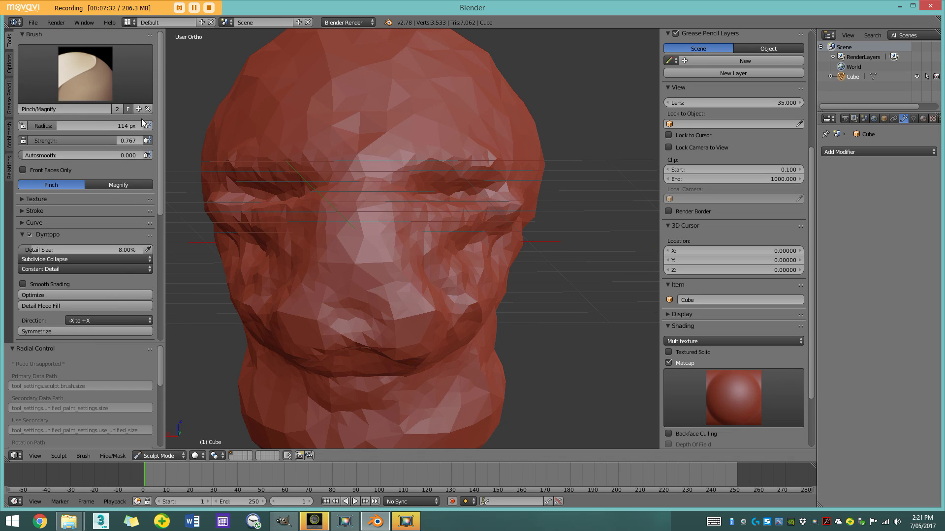
{"action": "left_click", "coordinate": [67, 72]}
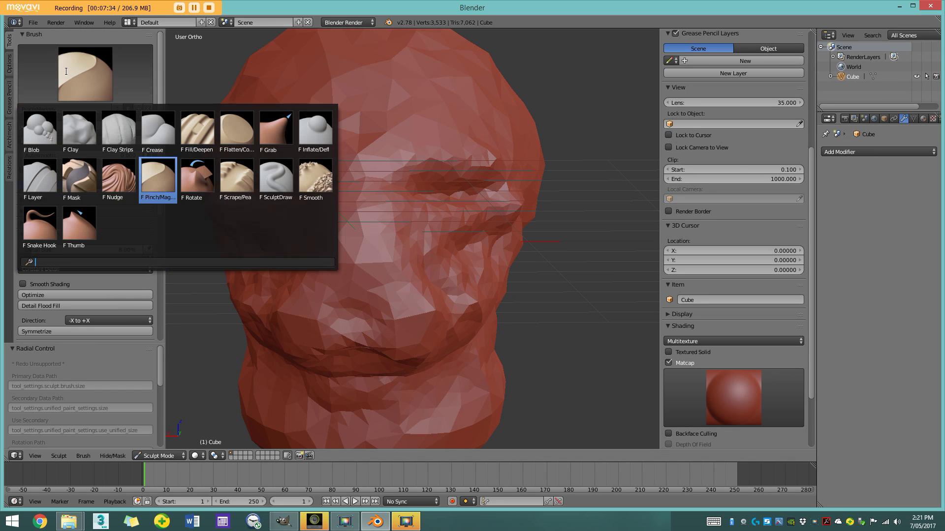
{"action": "left_click", "coordinate": [320, 184]}
{"action": "mouse_move", "coordinate": [315, 188]}
{"action": "middle_mouse_down"}
{"action": "mouse_move", "coordinate": [312, 203]}
{"action": "mouse_move", "coordinate": [237, 197]}
{"action": "middle_mouse_up"}
{"action": "left_click_drag", "start_coordinate": [82, 141], "coordinate": [54, 141]}
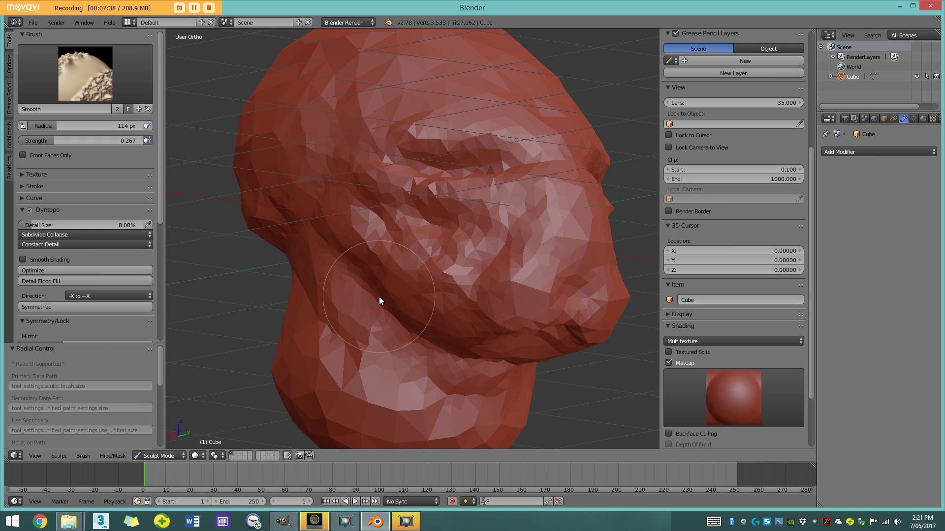
Examine the head's eye sockets, cheeks, jaw and neck from the sides, front, above and below
{"action": "middle_click_drag", "start_coordinate": [379, 297], "coordinate": [391, 298]}
{"action": "middle_click_drag", "start_coordinate": [467, 212], "coordinate": [483, 221]}
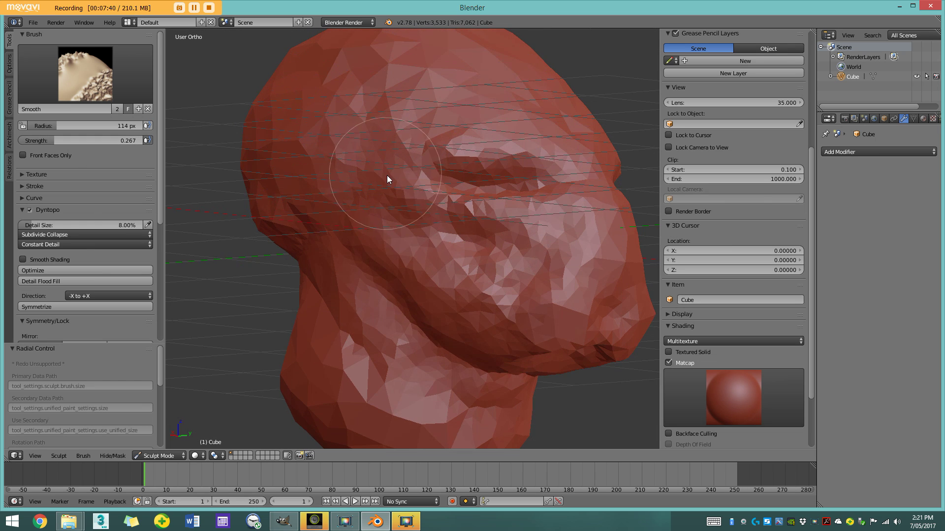
{"action": "middle_click_drag", "start_coordinate": [386, 175], "coordinate": [448, 205]}
{"action": "middle_click_drag", "start_coordinate": [373, 220], "coordinate": [427, 223]}
{"action": "mouse_move", "coordinate": [349, 236]}
{"action": "middle_mouse_down"}
{"action": "mouse_move", "coordinate": [442, 239]}
{"action": "mouse_move", "coordinate": [455, 271]}
{"action": "middle_mouse_up"}
{"action": "mouse_move", "coordinate": [367, 235]}
{"action": "middle_mouse_down"}
{"action": "mouse_move", "coordinate": [354, 268]}
{"action": "mouse_move", "coordinate": [355, 246]}
{"action": "mouse_move", "coordinate": [340, 226]}
{"action": "middle_mouse_up"}
{"action": "scroll", "coordinate": [355, 246], "scroll_direction": "up", "scroll_amount": 1}
{"action": "scroll", "coordinate": [341, 225], "scroll_direction": "down", "scroll_amount": 1}
{"action": "mouse_move", "coordinate": [350, 274]}
{"action": "middle_mouse_down"}
{"action": "mouse_move", "coordinate": [382, 255]}
{"action": "mouse_move", "coordinate": [280, 236]}
{"action": "mouse_move", "coordinate": [441, 152]}
{"action": "middle_mouse_up"}
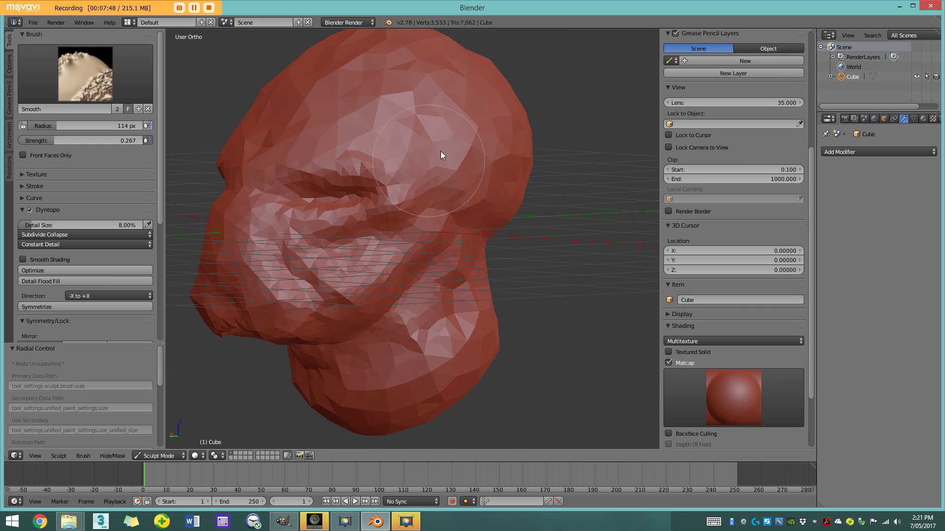
{"action": "mouse_move", "coordinate": [268, 111]}
{"action": "middle_mouse_down"}
{"action": "mouse_move", "coordinate": [390, 184]}
{"action": "mouse_move", "coordinate": [402, 177]}
{"action": "middle_mouse_up"}
{"action": "scroll", "coordinate": [392, 229], "scroll_direction": "up", "scroll_amount": 2}
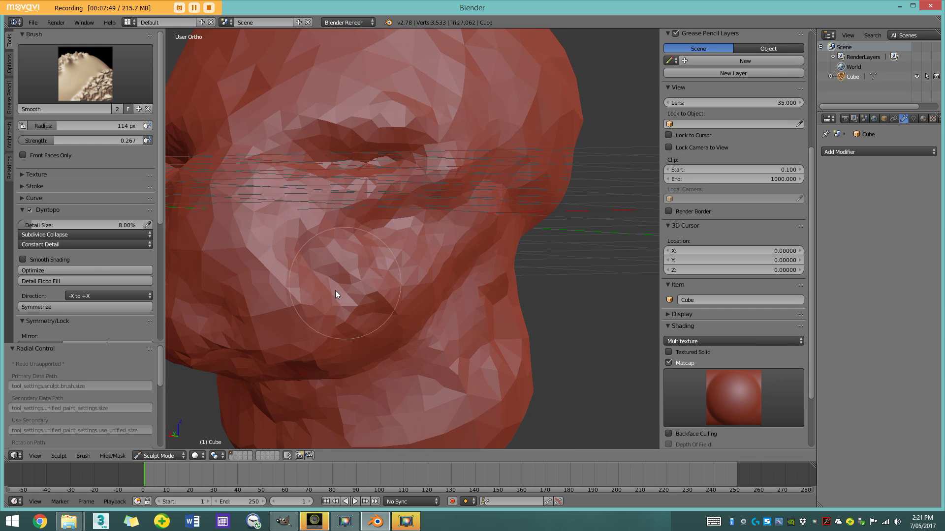
{"action": "scroll", "coordinate": [394, 221], "scroll_direction": "down", "scroll_amount": 2}
{"action": "mouse_move", "coordinate": [302, 248]}
{"action": "middle_mouse_down"}
{"action": "mouse_move", "coordinate": [310, 311]}
{"action": "mouse_move", "coordinate": [341, 282]}
{"action": "middle_mouse_up"}
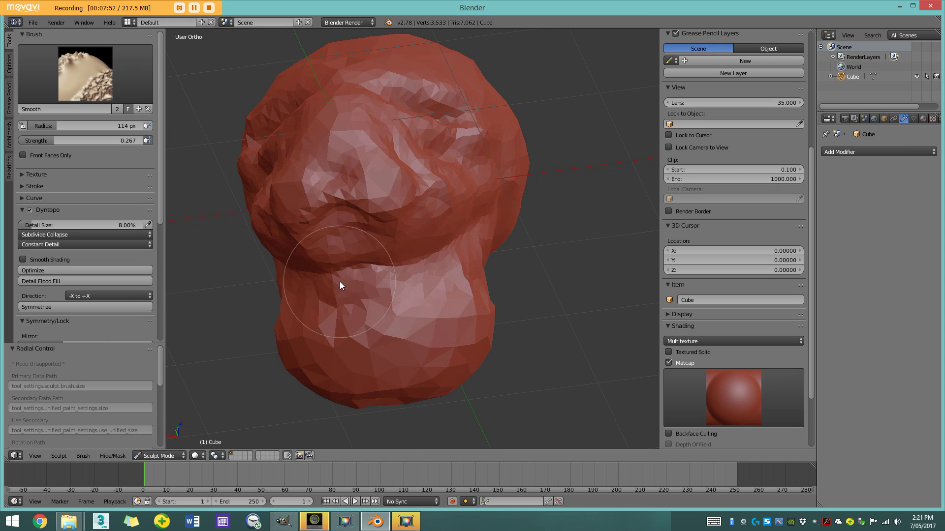
{"action": "mouse_move", "coordinate": [362, 217]}
{"action": "middle_mouse_down"}
{"action": "mouse_move", "coordinate": [367, 261]}
{"action": "mouse_move", "coordinate": [297, 314]}
{"action": "mouse_move", "coordinate": [370, 297]}
{"action": "middle_mouse_up"}
{"action": "mouse_move", "coordinate": [428, 207]}
{"action": "middle_mouse_down"}
{"action": "mouse_move", "coordinate": [400, 244]}
{"action": "mouse_move", "coordinate": [371, 253]}
{"action": "mouse_move", "coordinate": [378, 279]}
{"action": "middle_mouse_up"}
{"action": "scroll", "coordinate": [374, 278], "scroll_direction": "up", "scroll_amount": 2}
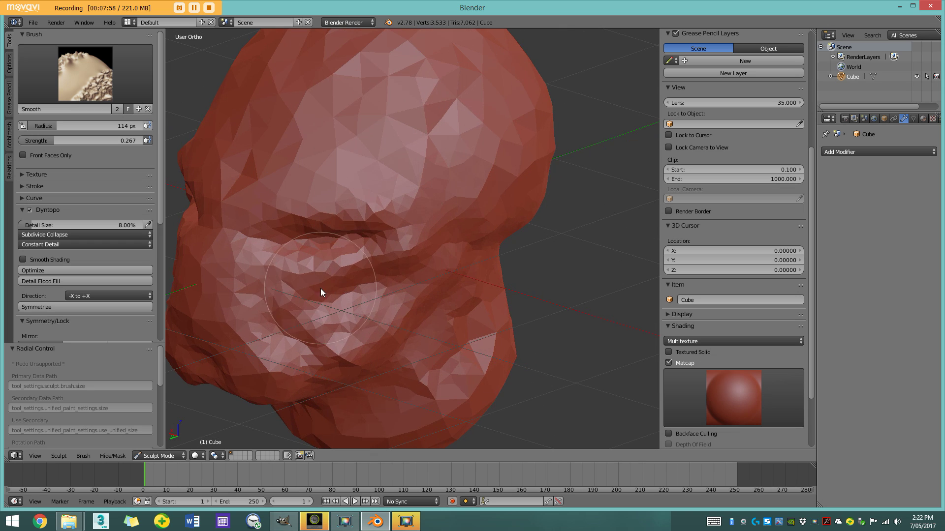
{"action": "scroll", "coordinate": [330, 288], "scroll_direction": "up", "scroll_amount": 2}
{"action": "scroll", "coordinate": [305, 264], "scroll_direction": "down", "scroll_amount": 2}
{"action": "middle_click_drag", "start_coordinate": [288, 289], "coordinate": [409, 312]}
{"action": "mouse_move", "coordinate": [500, 375]}
{"action": "middle_mouse_down"}
{"action": "mouse_move", "coordinate": [434, 171]}
{"action": "mouse_move", "coordinate": [409, 251]}
{"action": "mouse_move", "coordinate": [361, 225]}
{"action": "mouse_move", "coordinate": [323, 234]}
{"action": "mouse_move", "coordinate": [329, 295]}
{"action": "mouse_move", "coordinate": [369, 289]}
{"action": "mouse_move", "coordinate": [327, 312]}
{"action": "mouse_move", "coordinate": [468, 265]}
{"action": "middle_mouse_up"}
{"action": "middle_click_drag", "start_coordinate": [517, 215], "coordinate": [481, 281]}
{"action": "mouse_move", "coordinate": [430, 148]}
{"action": "middle_mouse_down"}
{"action": "mouse_move", "coordinate": [426, 274]}
{"action": "mouse_move", "coordinate": [399, 198]}
{"action": "mouse_move", "coordinate": [458, 160]}
{"action": "mouse_move", "coordinate": [390, 200]}
{"action": "mouse_move", "coordinate": [405, 192]}
{"action": "mouse_move", "coordinate": [358, 206]}
{"action": "mouse_move", "coordinate": [405, 276]}
{"action": "middle_mouse_up"}
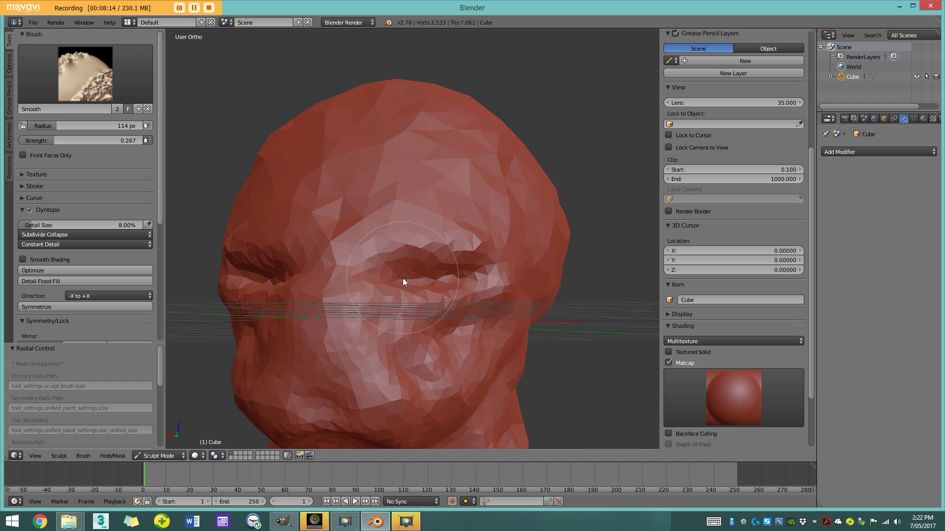
{"action": "mouse_move", "coordinate": [344, 315]}
{"action": "middle_mouse_down"}
{"action": "mouse_move", "coordinate": [383, 240]}
{"action": "mouse_move", "coordinate": [291, 245]}
{"action": "mouse_move", "coordinate": [316, 241]}
{"action": "middle_mouse_up"}
{"action": "mouse_move", "coordinate": [367, 269]}
{"action": "middle_mouse_down"}
{"action": "mouse_move", "coordinate": [340, 265]}
{"action": "mouse_move", "coordinate": [404, 276]}
{"action": "mouse_move", "coordinate": [371, 274]}
{"action": "middle_mouse_up"}
{"action": "mouse_move", "coordinate": [397, 192]}
{"action": "middle_mouse_down"}
{"action": "mouse_move", "coordinate": [424, 338]}
{"action": "mouse_move", "coordinate": [535, 325]}
{"action": "mouse_move", "coordinate": [427, 319]}
{"action": "mouse_move", "coordinate": [489, 285]}
{"action": "mouse_move", "coordinate": [391, 295]}
{"action": "mouse_move", "coordinate": [397, 316]}
{"action": "middle_mouse_up"}
{"action": "mouse_move", "coordinate": [363, 269]}
{"action": "middle_mouse_down"}
{"action": "mouse_move", "coordinate": [379, 285]}
{"action": "mouse_move", "coordinate": [417, 293]}
{"action": "mouse_move", "coordinate": [306, 290]}
{"action": "mouse_move", "coordinate": [450, 141]}
{"action": "mouse_move", "coordinate": [468, 147]}
{"action": "mouse_move", "coordinate": [444, 151]}
{"action": "middle_mouse_up"}
Switch the sculpting brush to Clay Strips for adding facial detail
{"action": "left_click", "coordinate": [85, 74]}
{"action": "left_click", "coordinate": [123, 129]}
{"action": "scroll", "coordinate": [428, 177], "scroll_direction": "up", "scroll_amount": 1}
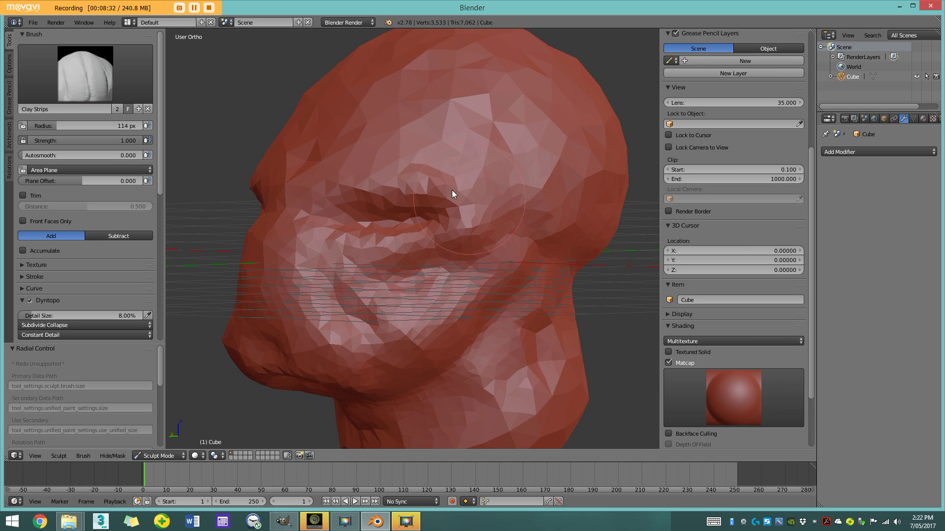
{"action": "scroll", "coordinate": [442, 217], "scroll_direction": "up", "scroll_amount": 1}
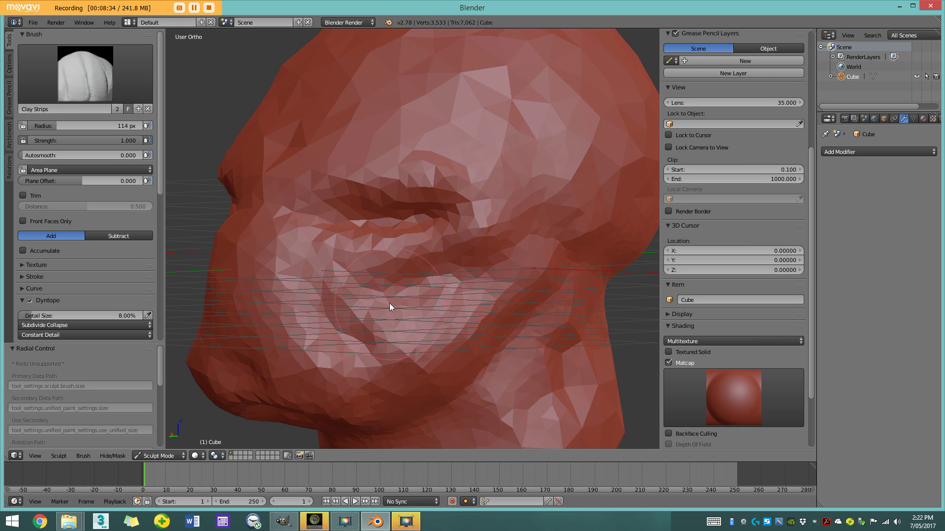
Change the Dyntopo detail method to Relative Detail and set the detail size to 5 px
{"action": "scroll", "coordinate": [71, 338], "scroll_direction": "down", "scroll_amount": 1}
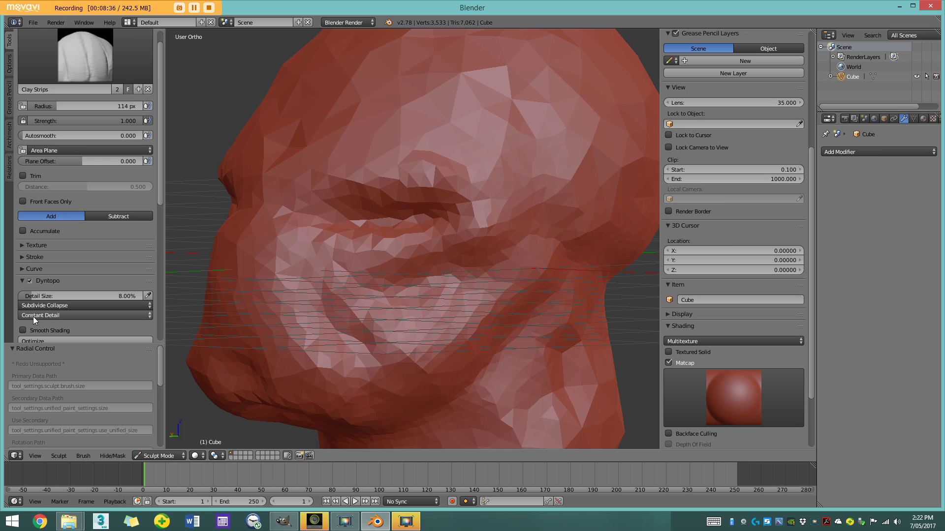
{"action": "left_click", "coordinate": [59, 316]}
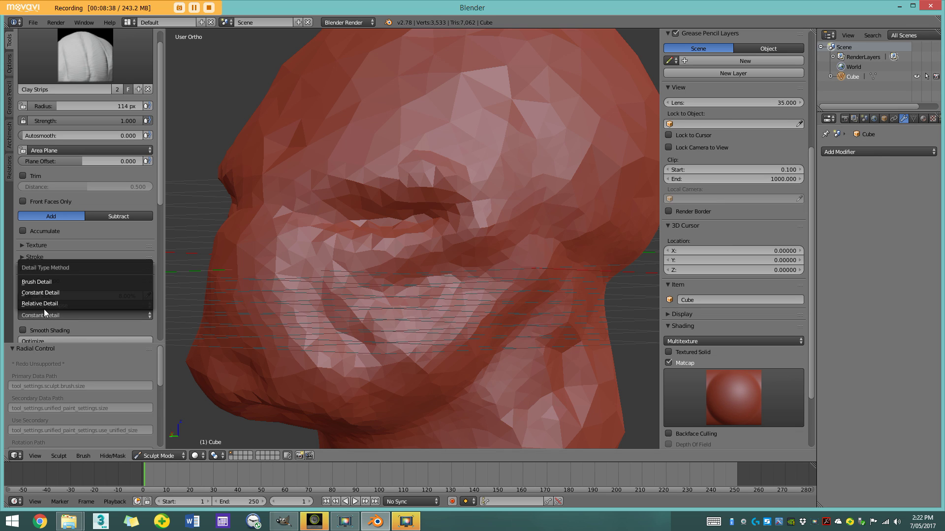
{"action": "left_click", "coordinate": [107, 303]}
{"action": "left_click", "coordinate": [111, 297]}
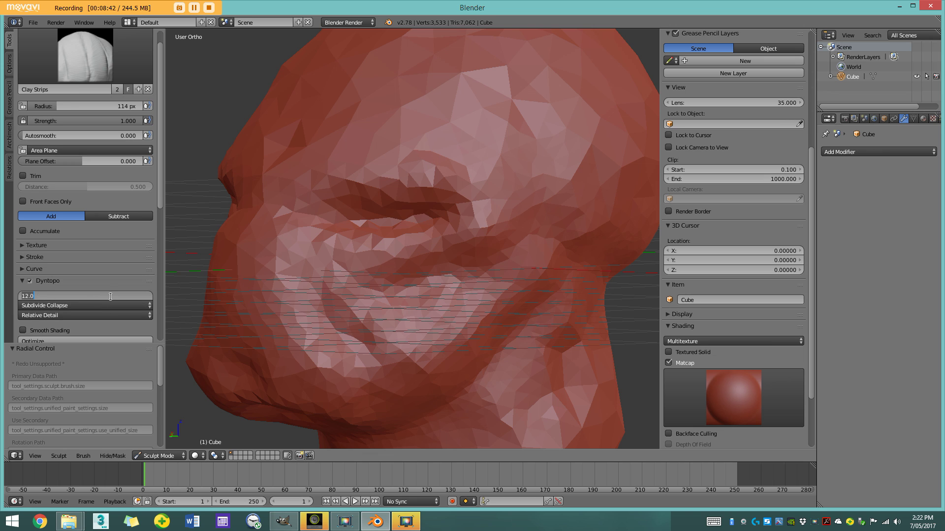
{"action": "type", "text": "5"}
{"action": "key", "text": "Return"}
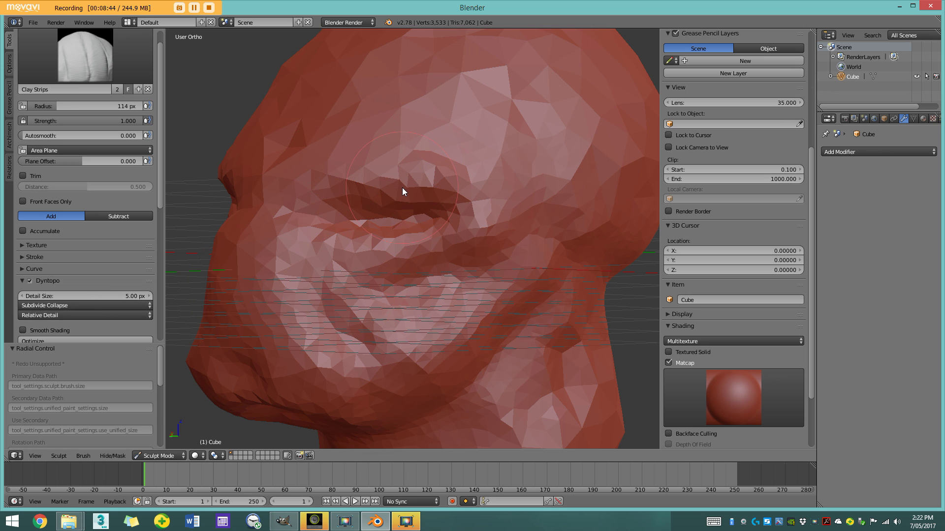
Lower the Clay Strips strength to 0.556 and build up the brow ridge above the eye socket
{"action": "middle_click_drag", "start_coordinate": [403, 188], "coordinate": [415, 202], "text": "shift"}
{"action": "left_click_drag", "start_coordinate": [122, 121], "coordinate": [96, 121]}
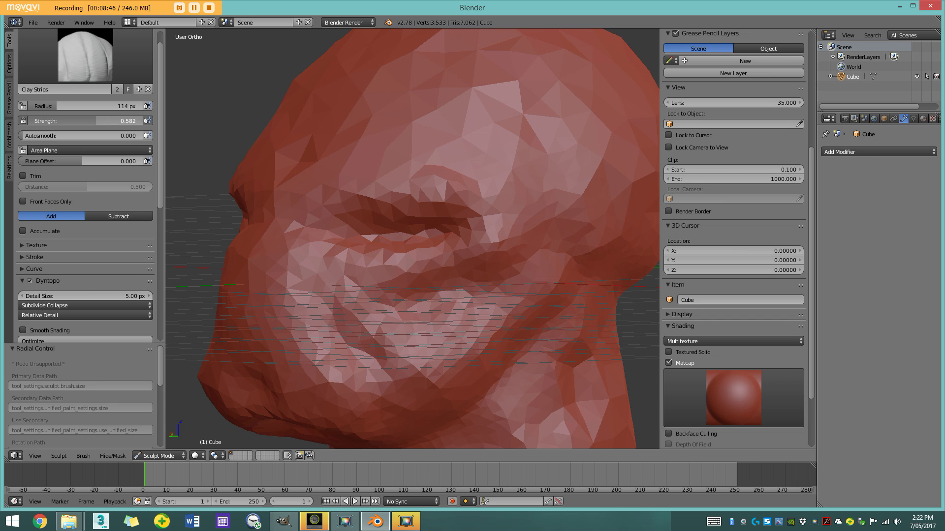
{"action": "scroll", "coordinate": [394, 188], "scroll_direction": "up", "scroll_amount": 4}
{"action": "mouse_move", "coordinate": [457, 186]}
{"action": "left_mouse_down"}
{"action": "mouse_move", "coordinate": [324, 194]}
{"action": "mouse_move", "coordinate": [498, 179]}
{"action": "mouse_move", "coordinate": [291, 209]}
{"action": "mouse_move", "coordinate": [586, 183]}
{"action": "mouse_move", "coordinate": [473, 198]}
{"action": "left_mouse_up"}
{"action": "scroll", "coordinate": [362, 207], "scroll_direction": "down", "scroll_amount": 3}
{"action": "scroll", "coordinate": [379, 211], "scroll_direction": "down", "scroll_amount": 4}
{"action": "middle_click_drag", "start_coordinate": [396, 220], "coordinate": [457, 244]}
{"action": "scroll", "coordinate": [456, 244], "scroll_direction": "up", "scroll_amount": 7}
{"action": "mouse_move", "coordinate": [424, 168]}
{"action": "left_mouse_down"}
{"action": "mouse_move", "coordinate": [395, 249]}
{"action": "mouse_move", "coordinate": [402, 259]}
{"action": "left_mouse_up"}
{"action": "scroll", "coordinate": [402, 260], "scroll_direction": "down", "scroll_amount": 5}
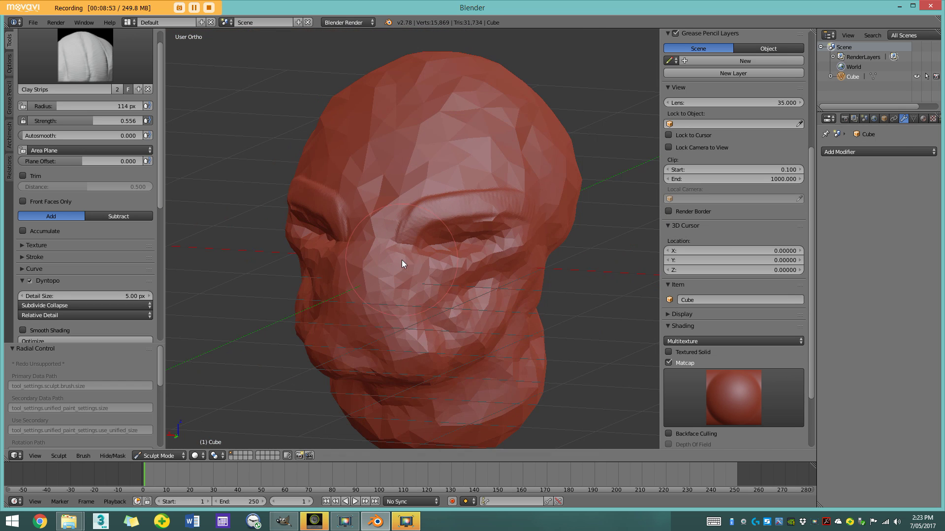
Reduce the brush radius to 87 px and add clay strips along the upper eyelid and inner brow
{"action": "key", "text": "f"}
{"action": "left_click", "coordinate": [403, 287]}
{"action": "scroll", "coordinate": [417, 254], "scroll_direction": "up", "scroll_amount": 3}
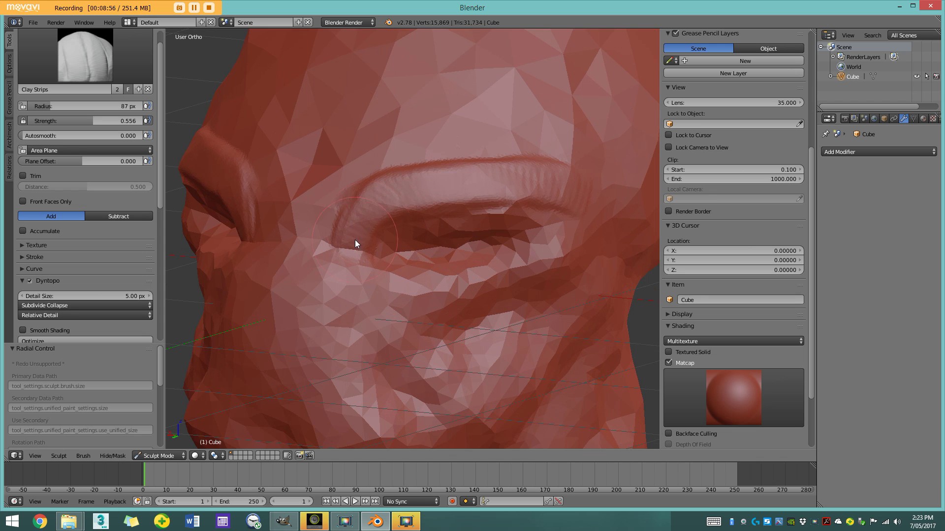
{"action": "left_click_drag", "start_coordinate": [355, 240], "coordinate": [370, 206]}
{"action": "scroll", "coordinate": [372, 205], "scroll_direction": "up", "scroll_amount": 1}
{"action": "middle_click_drag", "start_coordinate": [371, 205], "coordinate": [373, 198]}
{"action": "mouse_move", "coordinate": [372, 198]}
{"action": "left_mouse_down"}
{"action": "mouse_move", "coordinate": [533, 151]}
{"action": "mouse_move", "coordinate": [376, 195]}
{"action": "left_mouse_up"}
{"action": "middle_click_drag", "start_coordinate": [377, 195], "coordinate": [400, 226]}
{"action": "mouse_move", "coordinate": [400, 226]}
{"action": "left_mouse_down"}
{"action": "mouse_move", "coordinate": [600, 250]}
{"action": "mouse_move", "coordinate": [398, 244]}
{"action": "left_mouse_up"}
Build up the lower eyelid and extend it towards the inner corner of the eye
{"action": "scroll", "coordinate": [427, 260], "scroll_direction": "down", "scroll_amount": 5}
{"action": "scroll", "coordinate": [397, 231], "scroll_direction": "up", "scroll_amount": 5}
{"action": "middle_click_drag", "start_coordinate": [426, 259], "coordinate": [441, 244]}
{"action": "scroll", "coordinate": [441, 244], "scroll_direction": "up", "scroll_amount": 2}
{"action": "mouse_move", "coordinate": [441, 244]}
{"action": "left_mouse_down"}
{"action": "mouse_move", "coordinate": [436, 264]}
{"action": "mouse_move", "coordinate": [397, 294]}
{"action": "left_mouse_up"}
{"action": "middle_click_drag", "start_coordinate": [397, 294], "coordinate": [380, 269]}
{"action": "mouse_move", "coordinate": [380, 269]}
{"action": "left_mouse_down"}
{"action": "mouse_move", "coordinate": [418, 274]}
{"action": "mouse_move", "coordinate": [302, 259]}
{"action": "left_mouse_up"}
{"action": "mouse_move", "coordinate": [302, 259]}
{"action": "middle_mouse_down"}
{"action": "mouse_move", "coordinate": [262, 264]}
{"action": "mouse_move", "coordinate": [315, 276]}
{"action": "middle_mouse_up"}
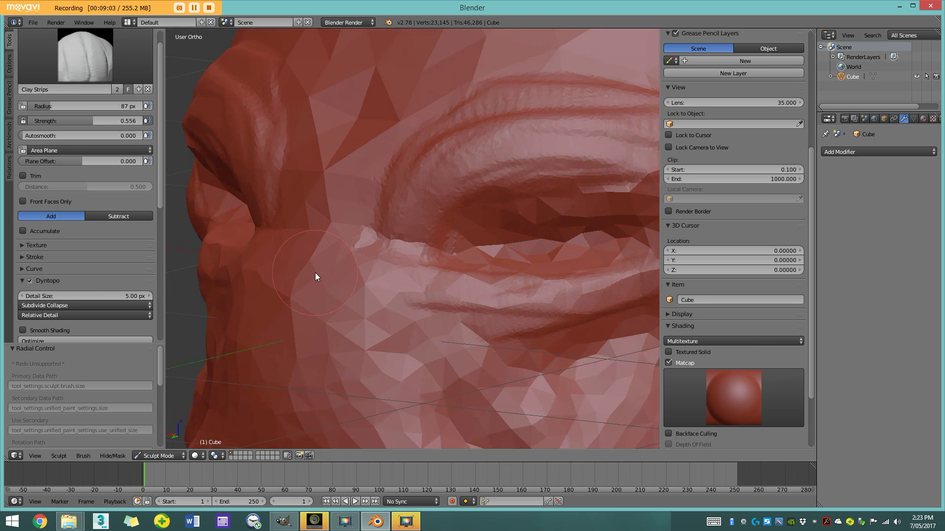
Lower the Clay Strips strength to 0.507 and thicken the ridge under the eye
{"action": "scroll", "coordinate": [390, 276], "scroll_direction": "up", "scroll_amount": 2}
{"action": "mouse_move", "coordinate": [74, 121]}
{"action": "left_mouse_down"}
{"action": "mouse_move", "coordinate": [48, 121]}
{"action": "mouse_move", "coordinate": [98, 121]}
{"action": "mouse_move", "coordinate": [87, 121]}
{"action": "left_mouse_up"}
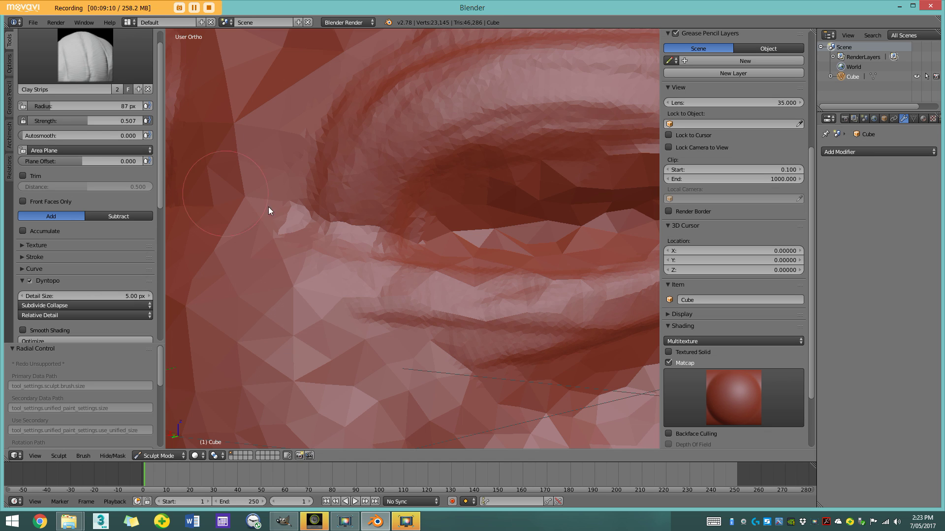
{"action": "scroll", "coordinate": [269, 208], "scroll_direction": "down", "scroll_amount": 4}
{"action": "middle_click_drag", "start_coordinate": [403, 286], "coordinate": [334, 235], "text": "shift"}
{"action": "scroll", "coordinate": [335, 235], "scroll_direction": "up", "scroll_amount": 3}
{"action": "mouse_move", "coordinate": [334, 235]}
{"action": "left_mouse_down"}
{"action": "mouse_move", "coordinate": [526, 201]}
{"action": "mouse_move", "coordinate": [283, 201]}
{"action": "left_mouse_up"}
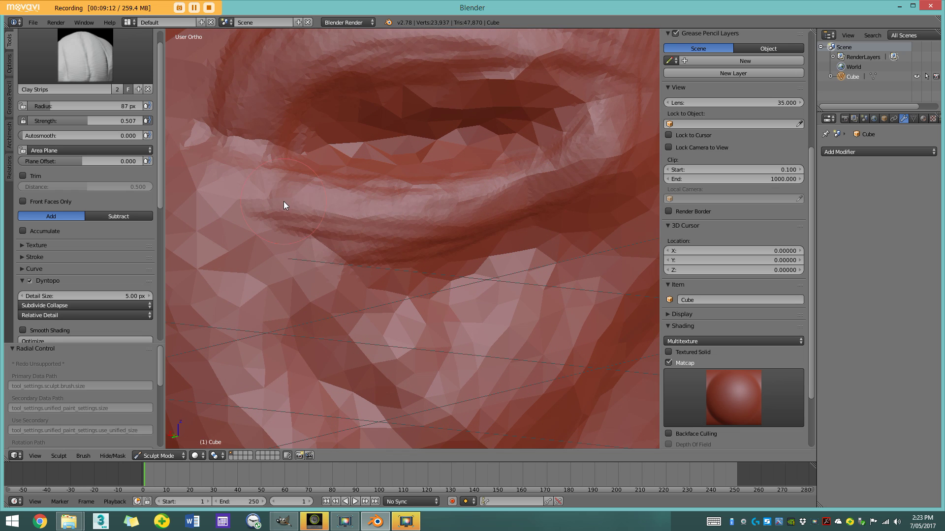
Layer more clay strips onto the lower eyelid and around the inner corner of the eye
{"action": "scroll", "coordinate": [545, 200], "scroll_direction": "down", "scroll_amount": 4}
{"action": "middle_click_drag", "start_coordinate": [511, 209], "coordinate": [449, 210]}
{"action": "scroll", "coordinate": [449, 210], "scroll_direction": "up", "scroll_amount": 4}
{"action": "middle_click_drag", "start_coordinate": [315, 211], "coordinate": [429, 228], "text": "shift"}
{"action": "mouse_move", "coordinate": [429, 229]}
{"action": "left_mouse_down"}
{"action": "mouse_move", "coordinate": [374, 222]}
{"action": "mouse_move", "coordinate": [493, 181]}
{"action": "mouse_move", "coordinate": [391, 219]}
{"action": "mouse_move", "coordinate": [444, 208]}
{"action": "mouse_move", "coordinate": [331, 220]}
{"action": "left_mouse_up"}
{"action": "scroll", "coordinate": [330, 220], "scroll_direction": "down", "scroll_amount": 4}
{"action": "middle_click_drag", "start_coordinate": [330, 220], "coordinate": [365, 228]}
{"action": "scroll", "coordinate": [365, 228], "scroll_direction": "up", "scroll_amount": 4}
{"action": "left_click_drag", "start_coordinate": [366, 228], "coordinate": [317, 158]}
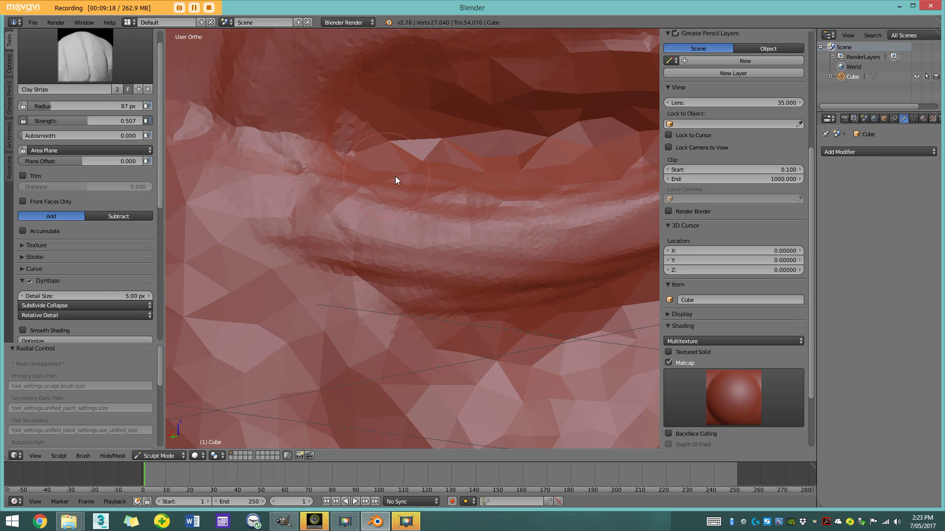
{"action": "middle_click_drag", "start_coordinate": [395, 176], "coordinate": [341, 208], "text": "shift"}
{"action": "left_click_drag", "start_coordinate": [340, 208], "coordinate": [284, 177]}
Sculpt the eyelid folds around the rim of the eye socket with long Clay Strips strokes
{"action": "scroll", "coordinate": [285, 178], "scroll_direction": "down", "scroll_amount": 6}
{"action": "mouse_move", "coordinate": [349, 200]}
{"action": "middle_mouse_down"}
{"action": "mouse_move", "coordinate": [361, 190]}
{"action": "mouse_move", "coordinate": [371, 216]}
{"action": "middle_mouse_up"}
{"action": "scroll", "coordinate": [371, 217], "scroll_direction": "up", "scroll_amount": 7}
{"action": "left_click_drag", "start_coordinate": [426, 244], "coordinate": [343, 267]}
{"action": "scroll", "coordinate": [346, 267], "scroll_direction": "up", "scroll_amount": 3}
{"action": "left_click_drag", "start_coordinate": [443, 192], "coordinate": [302, 282]}
{"action": "scroll", "coordinate": [305, 276], "scroll_direction": "down", "scroll_amount": 5}
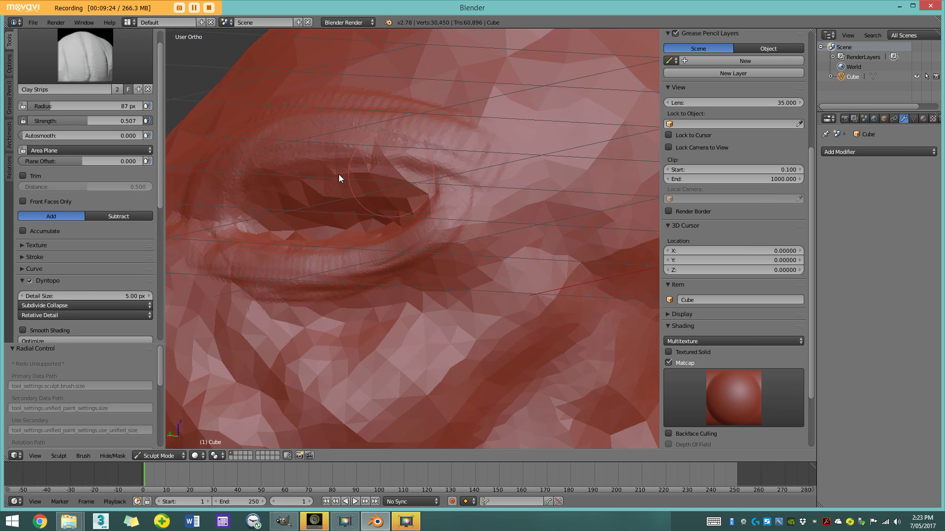
Reinforce the outer part of the lower eyelid with further Clay Strips strokes
{"action": "scroll", "coordinate": [341, 180], "scroll_direction": "down", "scroll_amount": 5}
{"action": "scroll", "coordinate": [356, 230], "scroll_direction": "up", "scroll_amount": 8}
{"action": "left_click_drag", "start_coordinate": [447, 84], "coordinate": [309, 188]}
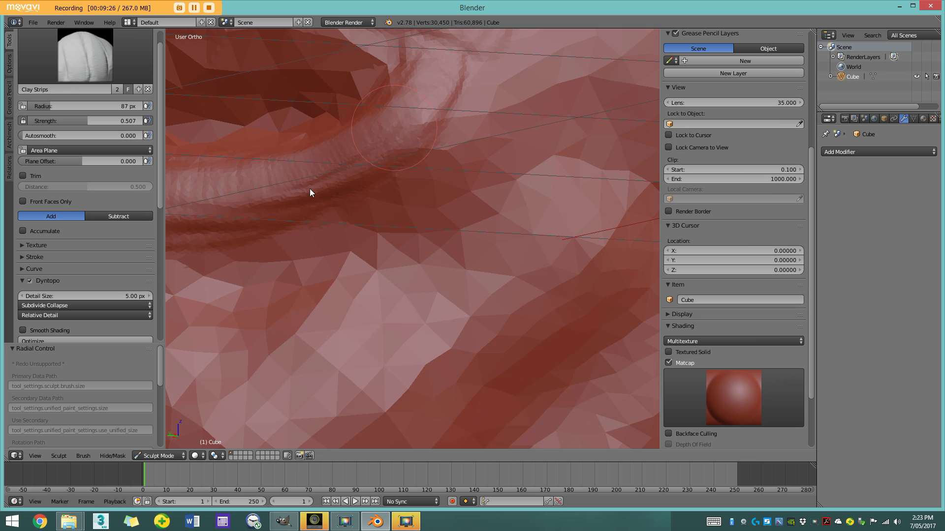
{"action": "middle_click_drag", "start_coordinate": [309, 188], "coordinate": [404, 211], "text": "shift"}
{"action": "left_click_drag", "start_coordinate": [451, 200], "coordinate": [309, 247]}
{"action": "scroll", "coordinate": [315, 246], "scroll_direction": "down", "scroll_amount": 3}
{"action": "left_click_drag", "start_coordinate": [473, 173], "coordinate": [341, 239]}
{"action": "scroll", "coordinate": [341, 239], "scroll_direction": "down", "scroll_amount": 2}
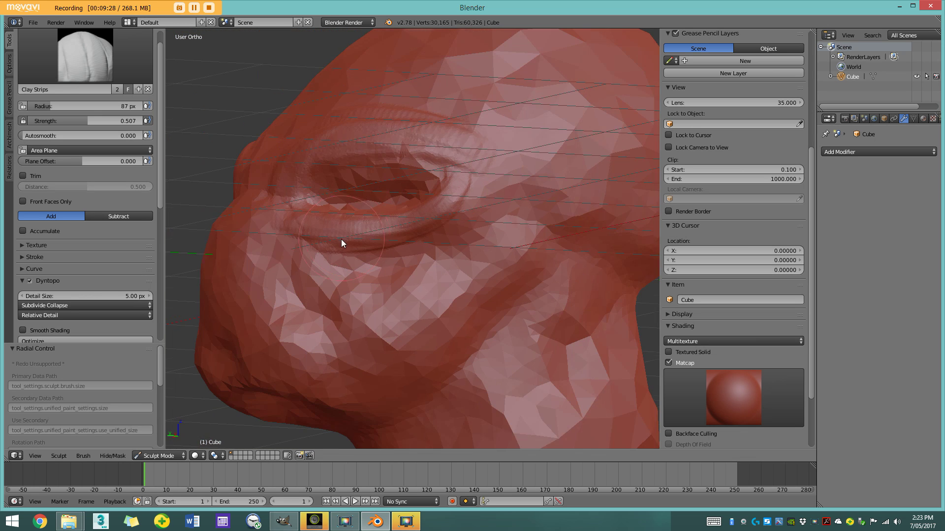
Add a raised cheekbone ridge below the outer corner of the eye
{"action": "scroll", "coordinate": [345, 241], "scroll_direction": "down", "scroll_amount": 3}
{"action": "middle_click_drag", "start_coordinate": [399, 272], "coordinate": [391, 193], "text": "shift"}
{"action": "scroll", "coordinate": [399, 209], "scroll_direction": "down", "scroll_amount": 2}
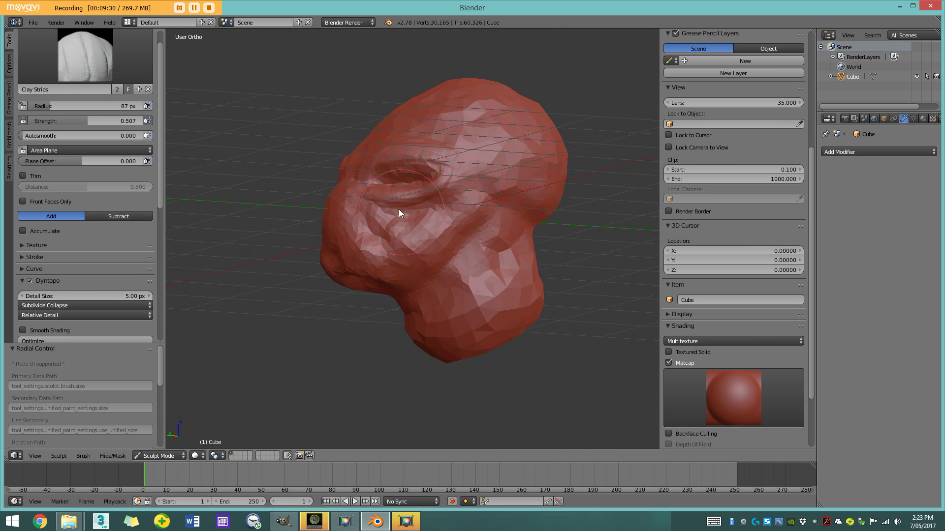
{"action": "scroll", "coordinate": [398, 209], "scroll_direction": "up", "scroll_amount": 6}
{"action": "mouse_move", "coordinate": [500, 188]}
{"action": "left_mouse_down"}
{"action": "mouse_move", "coordinate": [350, 312]}
{"action": "mouse_move", "coordinate": [547, 178]}
{"action": "mouse_move", "coordinate": [307, 302]}
{"action": "mouse_move", "coordinate": [521, 180]}
{"action": "left_mouse_up"}
{"action": "scroll", "coordinate": [497, 208], "scroll_direction": "down", "scroll_amount": 6}
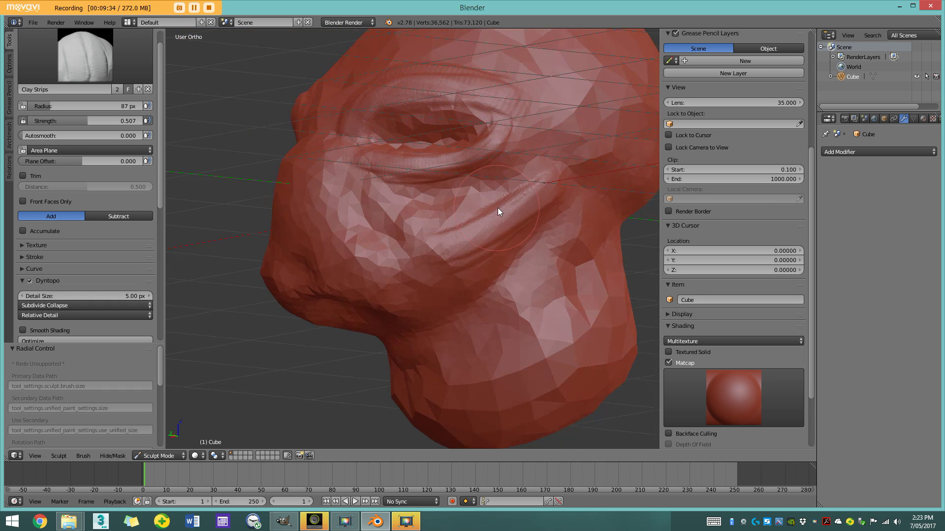
Extend the cheekbone ridge across the cheek with additional Clay Strips strokes
{"action": "scroll", "coordinate": [498, 208], "scroll_direction": "up", "scroll_amount": 5}
{"action": "mouse_move", "coordinate": [519, 223]}
{"action": "left_mouse_down"}
{"action": "mouse_move", "coordinate": [401, 266]}
{"action": "mouse_move", "coordinate": [521, 211]}
{"action": "mouse_move", "coordinate": [383, 245]}
{"action": "left_mouse_up"}
{"action": "scroll", "coordinate": [382, 244], "scroll_direction": "up", "scroll_amount": 2}
{"action": "middle_click_drag", "start_coordinate": [383, 244], "coordinate": [367, 245]}
{"action": "left_click_drag", "start_coordinate": [367, 245], "coordinate": [469, 171]}
{"action": "scroll", "coordinate": [475, 137], "scroll_direction": "down", "scroll_amount": 6}
Build up the upper lip across the front of the muzzle, working from underneath the head
{"action": "mouse_move", "coordinate": [394, 187]}
{"action": "middle_mouse_down"}
{"action": "mouse_move", "coordinate": [469, 195]}
{"action": "mouse_move", "coordinate": [465, 125]}
{"action": "mouse_move", "coordinate": [465, 152]}
{"action": "middle_mouse_up"}
{"action": "scroll", "coordinate": [471, 196], "scroll_direction": "up", "scroll_amount": 6}
{"action": "scroll", "coordinate": [465, 152], "scroll_direction": "up", "scroll_amount": 4}
{"action": "mouse_move", "coordinate": [467, 111]}
{"action": "left_mouse_down"}
{"action": "mouse_move", "coordinate": [417, 100]}
{"action": "mouse_move", "coordinate": [445, 106]}
{"action": "left_mouse_up"}
{"action": "scroll", "coordinate": [445, 129], "scroll_direction": "down", "scroll_amount": 4}
{"action": "middle_click_drag", "start_coordinate": [446, 129], "coordinate": [421, 170], "text": "shift"}
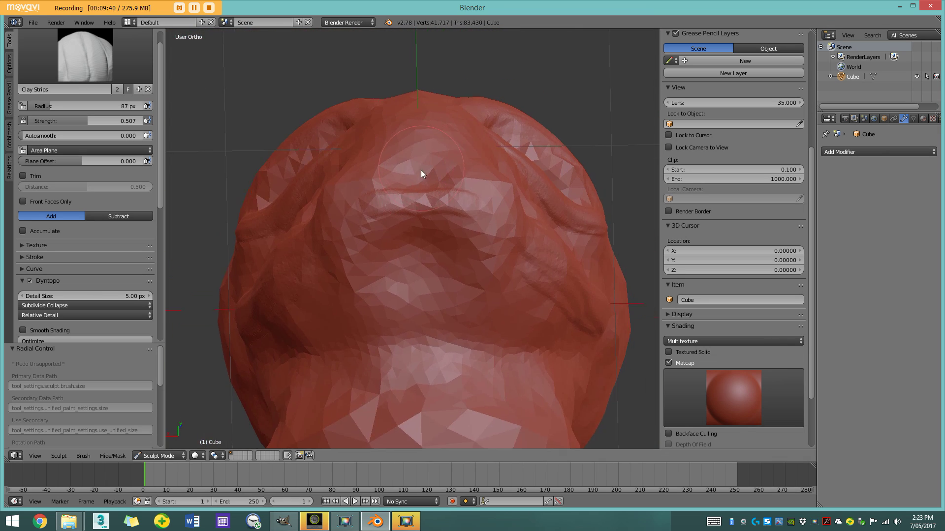
{"action": "scroll", "coordinate": [420, 170], "scroll_direction": "up", "scroll_amount": 1}
{"action": "left_click_drag", "start_coordinate": [439, 194], "coordinate": [405, 199]}
Extend the lip ridge from the front of the muzzle back along its side towards the cheek
{"action": "middle_click_drag", "start_coordinate": [423, 187], "coordinate": [385, 212]}
{"action": "scroll", "coordinate": [359, 212], "scroll_direction": "up", "scroll_amount": 2}
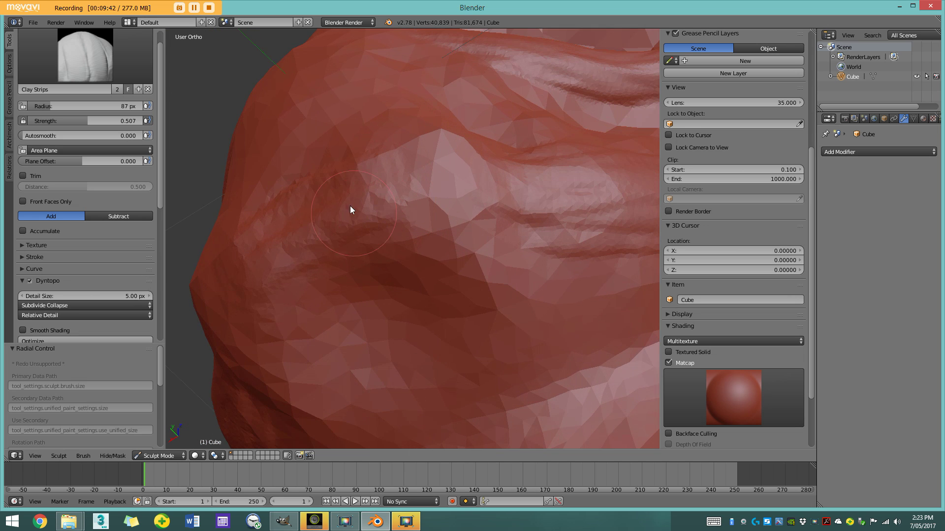
{"action": "left_click_drag", "start_coordinate": [317, 205], "coordinate": [546, 249]}
{"action": "left_click_drag", "start_coordinate": [360, 200], "coordinate": [590, 241]}
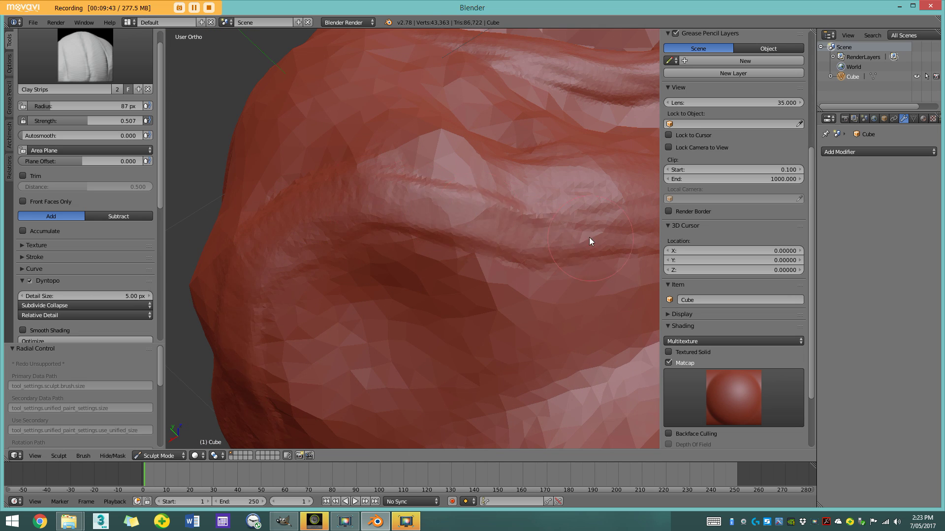
{"action": "scroll", "coordinate": [589, 237], "scroll_direction": "down", "scroll_amount": 5}
{"action": "middle_click_drag", "start_coordinate": [438, 207], "coordinate": [395, 259]}
{"action": "scroll", "coordinate": [464, 261], "scroll_direction": "up", "scroll_amount": 1}
{"action": "middle_click_drag", "start_coordinate": [465, 261], "coordinate": [480, 206], "text": "shift"}
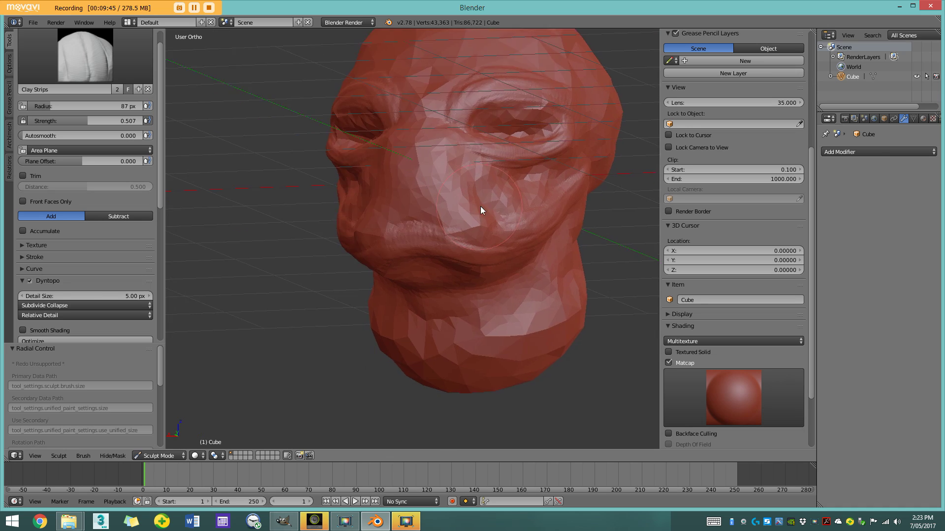
Add diagonal Clay Strips strokes to the side of the muzzle and the cheek
{"action": "scroll", "coordinate": [492, 215], "scroll_direction": "up", "scroll_amount": 4}
{"action": "middle_click_drag", "start_coordinate": [347, 261], "coordinate": [468, 253]}
{"action": "middle_click_drag", "start_coordinate": [364, 225], "coordinate": [387, 242]}
{"action": "left_click_drag", "start_coordinate": [388, 234], "coordinate": [284, 134]}
{"action": "middle_click_drag", "start_coordinate": [290, 143], "coordinate": [335, 184]}
{"action": "left_click_drag", "start_coordinate": [249, 88], "coordinate": [322, 148]}
Fill out the ridge along the side of the jaw where the lip meets the cheek
{"action": "scroll", "coordinate": [321, 148], "scroll_direction": "down", "scroll_amount": 5}
{"action": "middle_click_drag", "start_coordinate": [487, 176], "coordinate": [382, 192]}
{"action": "scroll", "coordinate": [418, 187], "scroll_direction": "up", "scroll_amount": 5}
{"action": "scroll", "coordinate": [382, 192], "scroll_direction": "down", "scroll_amount": 4}
{"action": "scroll", "coordinate": [398, 190], "scroll_direction": "up", "scroll_amount": 2}
{"action": "middle_click_drag", "start_coordinate": [452, 184], "coordinate": [344, 206]}
{"action": "mouse_move", "coordinate": [345, 205]}
{"action": "left_mouse_down"}
{"action": "mouse_move", "coordinate": [526, 223]}
{"action": "mouse_move", "coordinate": [356, 203]}
{"action": "left_mouse_up"}
{"action": "middle_click_drag", "start_coordinate": [357, 203], "coordinate": [286, 232]}
{"action": "left_click_drag", "start_coordinate": [286, 232], "coordinate": [365, 221]}
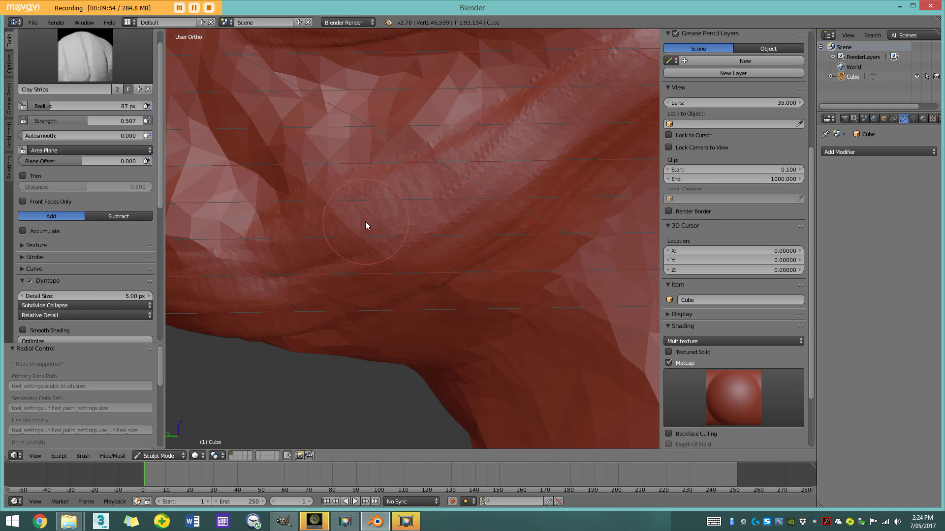
Undo the last two sculpting strokes on the side of the jaw
{"action": "scroll", "coordinate": [291, 244], "scroll_direction": "down", "scroll_amount": 6}
{"action": "mouse_move", "coordinate": [291, 244]}
{"action": "middle_mouse_down"}
{"action": "mouse_move", "coordinate": [378, 223]}
{"action": "mouse_move", "coordinate": [495, 239]}
{"action": "mouse_move", "coordinate": [439, 235]}
{"action": "mouse_move", "coordinate": [414, 211]}
{"action": "mouse_move", "coordinate": [344, 220]}
{"action": "middle_mouse_up"}
{"action": "scroll", "coordinate": [435, 249], "scroll_direction": "up", "scroll_amount": 3}
{"action": "key", "text": "ctrl+z"}
{"action": "key", "text": "ctrl+z"}
{"action": "scroll", "coordinate": [404, 207], "scroll_direction": "down", "scroll_amount": 6}
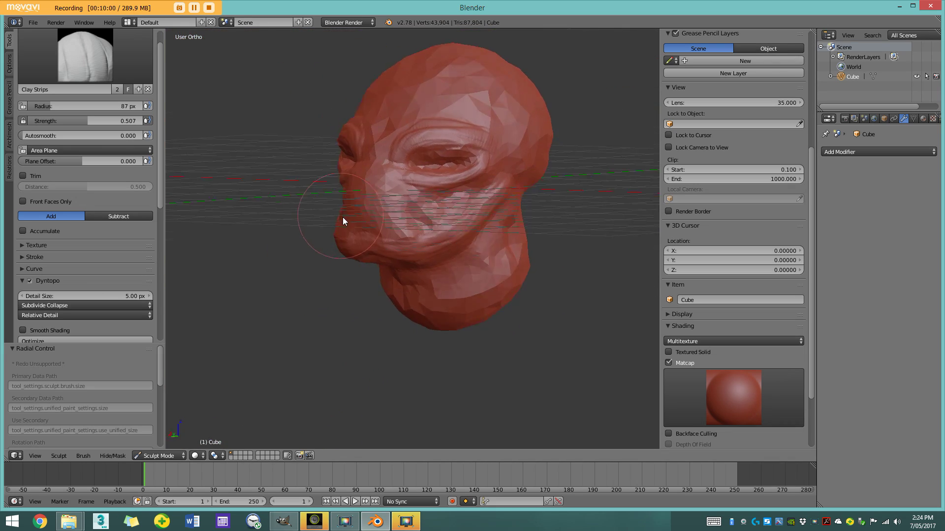
Build up the front of the muzzle and the nose bridge with upward Clay Strips strokes
{"action": "scroll", "coordinate": [362, 187], "scroll_direction": "up", "scroll_amount": 6}
{"action": "mouse_move", "coordinate": [407, 229]}
{"action": "left_mouse_down"}
{"action": "mouse_move", "coordinate": [365, 212]}
{"action": "mouse_move", "coordinate": [340, 181]}
{"action": "left_mouse_up"}
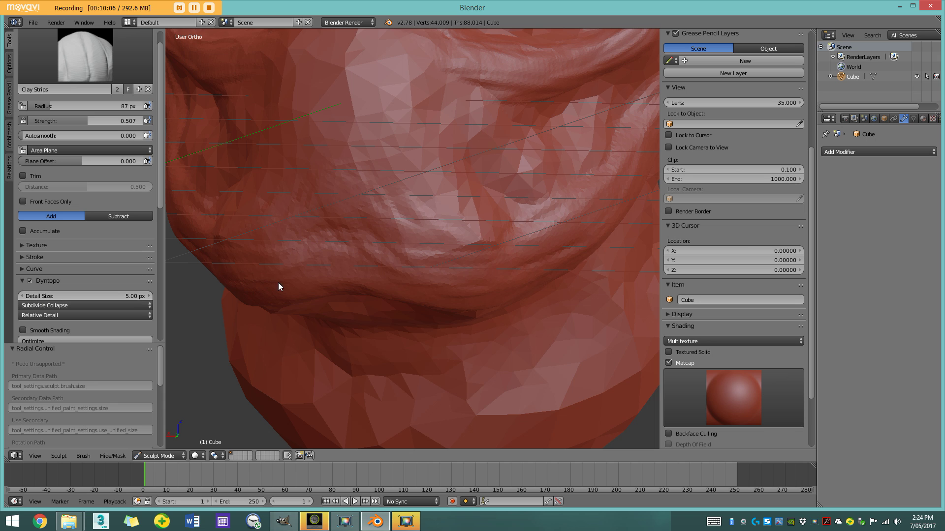
{"action": "middle_click_drag", "start_coordinate": [447, 175], "coordinate": [448, 183]}
{"action": "left_click_drag", "start_coordinate": [391, 308], "coordinate": [350, 160]}
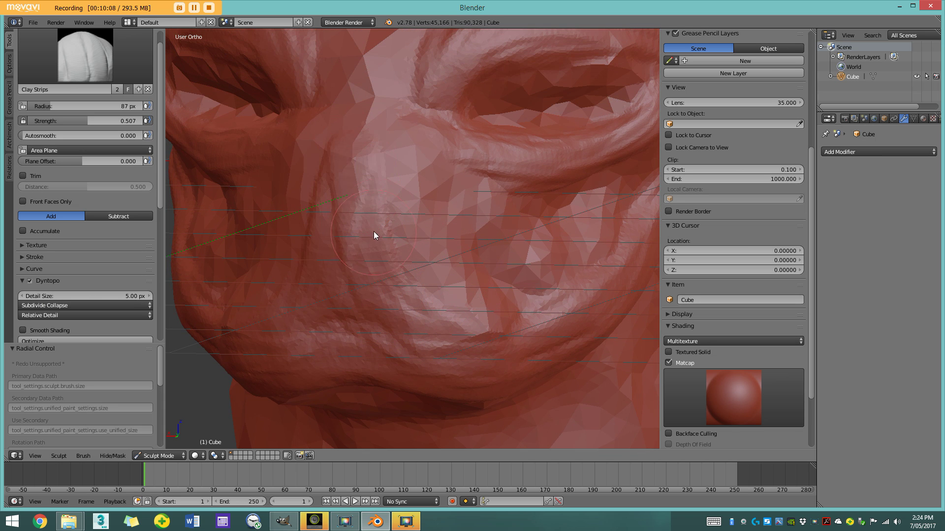
{"action": "scroll", "coordinate": [393, 251], "scroll_direction": "down", "scroll_amount": 1}
{"action": "left_click_drag", "start_coordinate": [397, 235], "coordinate": [385, 169]}
{"action": "left_click_drag", "start_coordinate": [394, 210], "coordinate": [380, 153]}
Add Clay Strips strokes along the cheek ridge, from the side of the muzzle back towards the rear of the jaw
{"action": "scroll", "coordinate": [380, 149], "scroll_direction": "down", "scroll_amount": 4}
{"action": "mouse_move", "coordinate": [379, 165]}
{"action": "middle_mouse_down"}
{"action": "mouse_move", "coordinate": [360, 179]}
{"action": "mouse_move", "coordinate": [305, 181]}
{"action": "mouse_move", "coordinate": [351, 184]}
{"action": "mouse_move", "coordinate": [353, 197]}
{"action": "mouse_move", "coordinate": [418, 166]}
{"action": "mouse_move", "coordinate": [465, 181]}
{"action": "middle_mouse_up"}
{"action": "scroll", "coordinate": [418, 175], "scroll_direction": "up", "scroll_amount": 5}
{"action": "left_click_drag", "start_coordinate": [391, 190], "coordinate": [455, 135]}
{"action": "middle_click_drag", "start_coordinate": [404, 205], "coordinate": [432, 212]}
{"action": "left_click_drag", "start_coordinate": [394, 191], "coordinate": [247, 102]}
{"action": "middle_click_drag", "start_coordinate": [247, 102], "coordinate": [318, 118]}
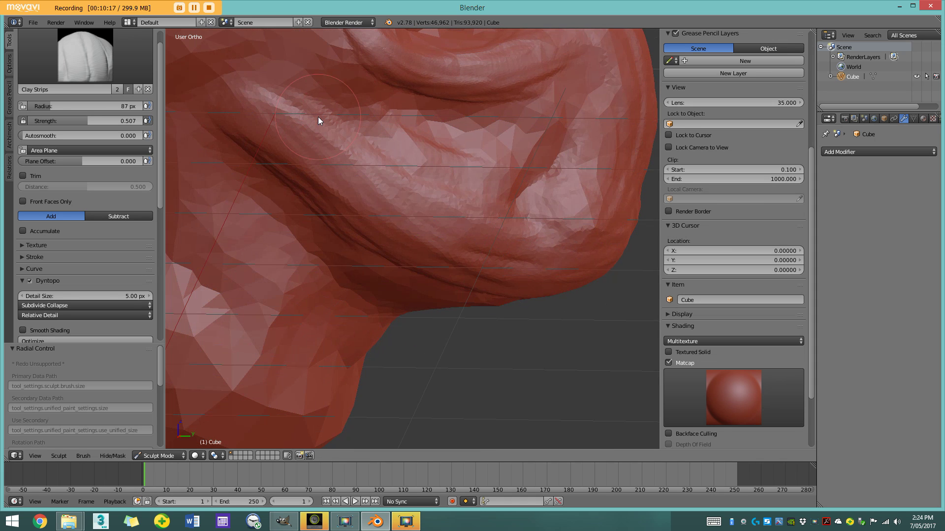
Smooth the side of the muzzle and the cheek using the Smooth brush with a 90 px radius
{"action": "left_click", "coordinate": [87, 44]}
{"action": "left_click", "coordinate": [315, 163]}
{"action": "scroll", "coordinate": [382, 160], "scroll_direction": "down", "scroll_amount": 5}
{"action": "middle_click_drag", "start_coordinate": [382, 160], "coordinate": [239, 158]}
{"action": "key", "text": "f"}
{"action": "left_click", "coordinate": [373, 199]}
{"action": "scroll", "coordinate": [374, 202], "scroll_direction": "up", "scroll_amount": 2}
{"action": "mouse_move", "coordinate": [352, 199]}
{"action": "middle_mouse_down"}
{"action": "mouse_move", "coordinate": [364, 191]}
{"action": "mouse_move", "coordinate": [353, 172]}
{"action": "middle_mouse_up"}
{"action": "left_click_drag", "start_coordinate": [353, 173], "coordinate": [413, 193]}
{"action": "middle_click_drag", "start_coordinate": [403, 206], "coordinate": [447, 206]}
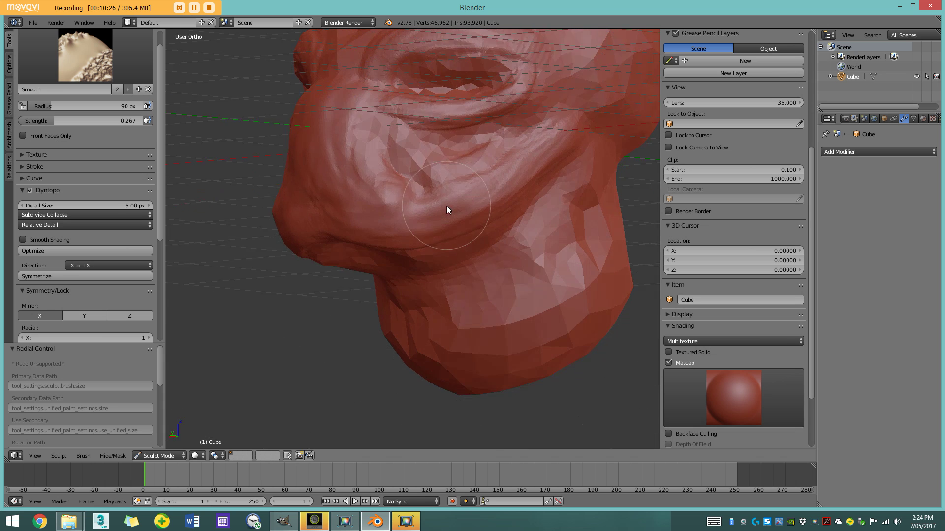
Smooth the rough strokes between the muzzle, the upper cheek and the area beneath the eye
{"action": "mouse_move", "coordinate": [397, 170]}
{"action": "left_mouse_down"}
{"action": "mouse_move", "coordinate": [362, 156]}
{"action": "mouse_move", "coordinate": [412, 154]}
{"action": "left_mouse_up"}
{"action": "middle_click_drag", "start_coordinate": [415, 159], "coordinate": [398, 183]}
{"action": "mouse_move", "coordinate": [397, 183]}
{"action": "left_mouse_down"}
{"action": "mouse_move", "coordinate": [521, 135]}
{"action": "mouse_move", "coordinate": [391, 140]}
{"action": "left_mouse_up"}
{"action": "scroll", "coordinate": [408, 167], "scroll_direction": "up", "scroll_amount": 2}
{"action": "mouse_move", "coordinate": [389, 141]}
{"action": "middle_mouse_down"}
{"action": "mouse_move", "coordinate": [408, 167]}
{"action": "mouse_move", "coordinate": [365, 200]}
{"action": "middle_mouse_up"}
{"action": "middle_click_drag", "start_coordinate": [346, 140], "coordinate": [378, 197]}
{"action": "middle_click_drag", "start_coordinate": [394, 145], "coordinate": [344, 162]}
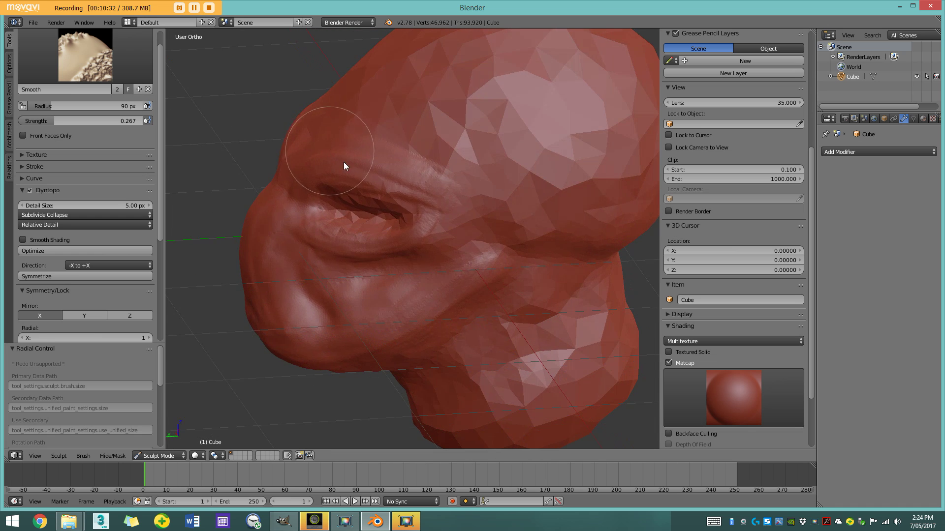
Even out the brow, the eye rims and the back of the cheek ridge with the Smooth brush
{"action": "mouse_move", "coordinate": [416, 148]}
{"action": "middle_mouse_down"}
{"action": "mouse_move", "coordinate": [429, 172]}
{"action": "mouse_move", "coordinate": [389, 139]}
{"action": "middle_mouse_up"}
{"action": "mouse_move", "coordinate": [450, 197]}
{"action": "middle_mouse_down"}
{"action": "mouse_move", "coordinate": [463, 204]}
{"action": "mouse_move", "coordinate": [327, 300]}
{"action": "mouse_move", "coordinate": [477, 259]}
{"action": "mouse_move", "coordinate": [411, 247]}
{"action": "mouse_move", "coordinate": [390, 232]}
{"action": "mouse_move", "coordinate": [444, 251]}
{"action": "middle_mouse_up"}
{"action": "scroll", "coordinate": [443, 253], "scroll_direction": "up", "scroll_amount": 1}
{"action": "middle_click_drag", "start_coordinate": [269, 224], "coordinate": [397, 260]}
{"action": "scroll", "coordinate": [324, 190], "scroll_direction": "down", "scroll_amount": 1}
{"action": "middle_click_drag", "start_coordinate": [324, 191], "coordinate": [320, 210]}
{"action": "scroll", "coordinate": [379, 184], "scroll_direction": "down", "scroll_amount": 1}
{"action": "middle_click_drag", "start_coordinate": [379, 184], "coordinate": [421, 213]}
{"action": "scroll", "coordinate": [369, 204], "scroll_direction": "up", "scroll_amount": 2}
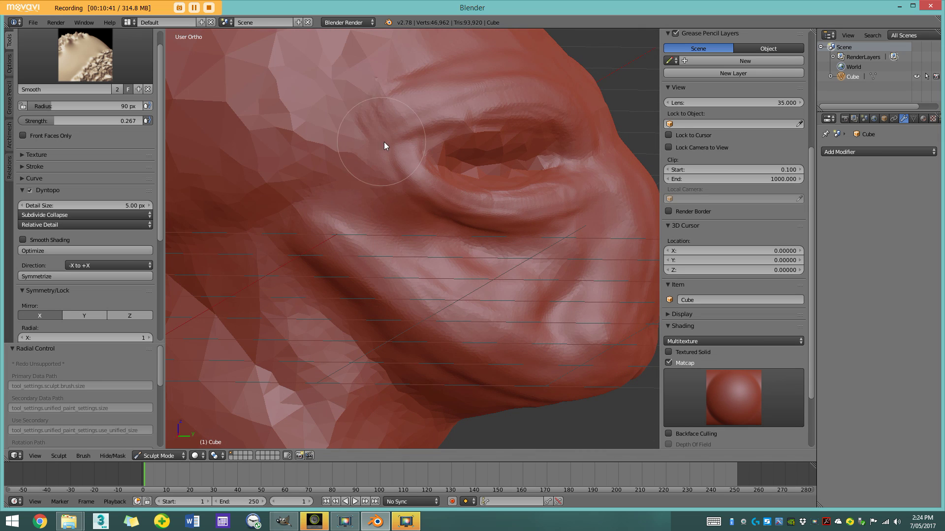
{"action": "scroll", "coordinate": [373, 108], "scroll_direction": "down", "scroll_amount": 2}
{"action": "middle_click_drag", "start_coordinate": [373, 107], "coordinate": [229, 118]}
{"action": "scroll", "coordinate": [375, 148], "scroll_direction": "up", "scroll_amount": 1}
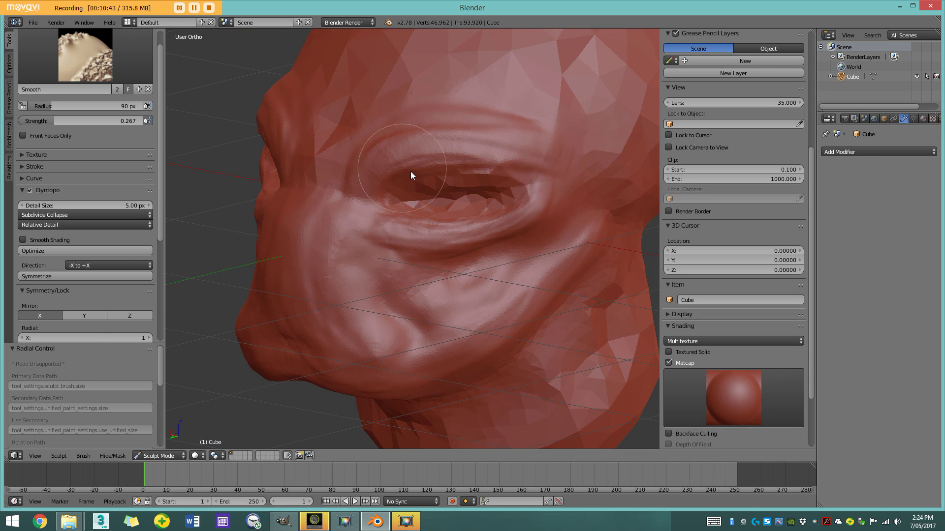
Examine the smoothed eye, cheek and jaw surfaces from both sides of the head
{"action": "middle_click_drag", "start_coordinate": [409, 149], "coordinate": [500, 195]}
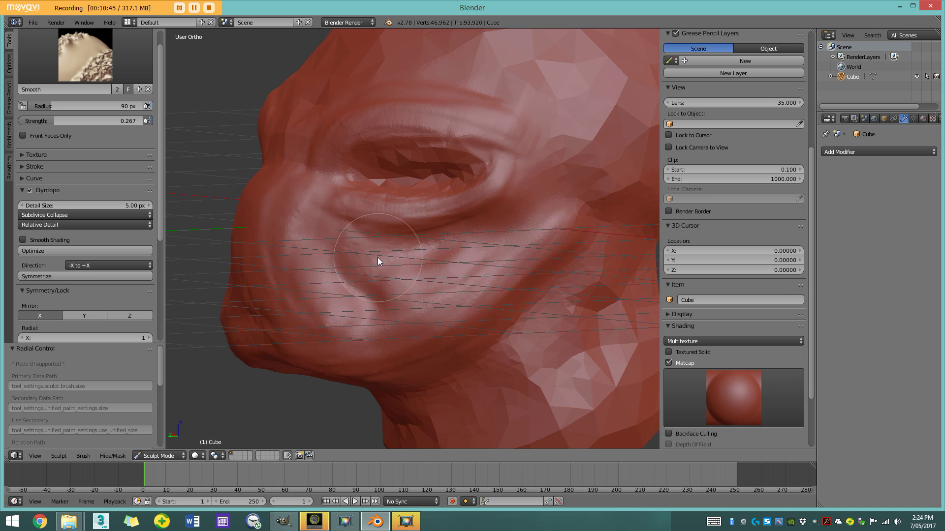
{"action": "middle_click_drag", "start_coordinate": [380, 261], "coordinate": [344, 246]}
{"action": "scroll", "coordinate": [536, 300], "scroll_direction": "down", "scroll_amount": 4}
{"action": "middle_click_drag", "start_coordinate": [472, 251], "coordinate": [492, 298]}
{"action": "scroll", "coordinate": [492, 297], "scroll_direction": "up", "scroll_amount": 2}
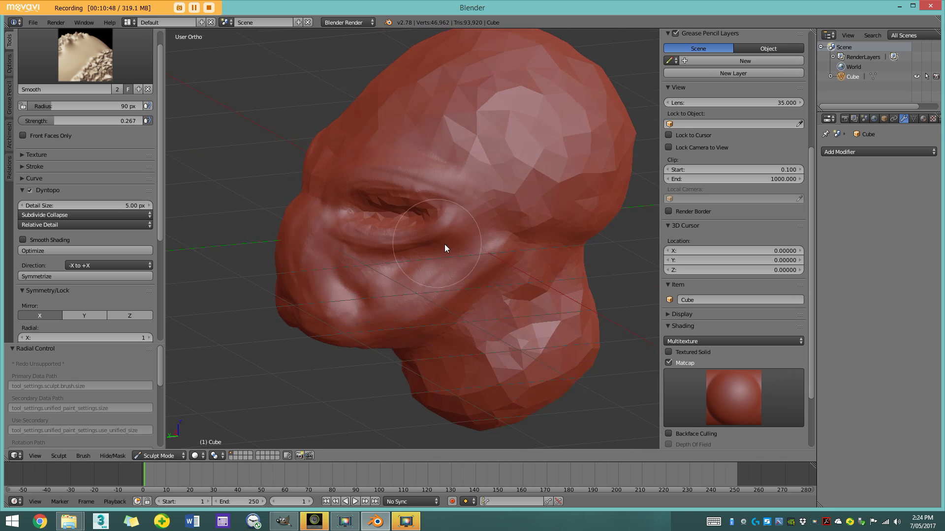
{"action": "middle_click_drag", "start_coordinate": [445, 244], "coordinate": [466, 249]}
{"action": "scroll", "coordinate": [466, 249], "scroll_direction": "up", "scroll_amount": 1}
{"action": "mouse_move", "coordinate": [411, 231]}
{"action": "middle_mouse_down"}
{"action": "mouse_move", "coordinate": [449, 222]}
{"action": "mouse_move", "coordinate": [441, 211]}
{"action": "mouse_move", "coordinate": [457, 199]}
{"action": "mouse_move", "coordinate": [462, 215]}
{"action": "mouse_move", "coordinate": [423, 259]}
{"action": "middle_mouse_up"}
{"action": "scroll", "coordinate": [458, 200], "scroll_direction": "up", "scroll_amount": 1}
{"action": "scroll", "coordinate": [279, 210], "scroll_direction": "down", "scroll_amount": 2}
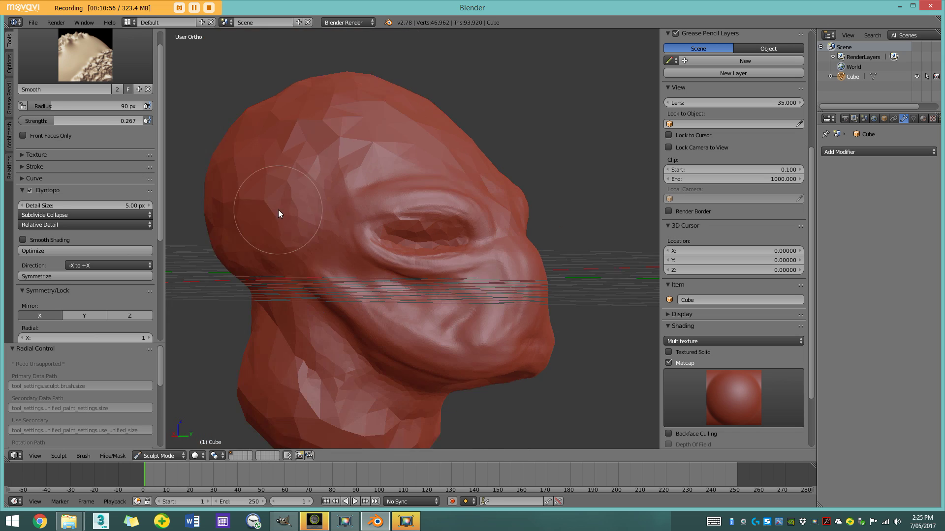
Build up the upper eyelid and brow fold with Clay Strips strokes across the top of the eye
{"action": "left_click", "coordinate": [60, 52]}
{"action": "left_click", "coordinate": [118, 110]}
{"action": "middle_click_drag", "start_coordinate": [256, 162], "coordinate": [446, 208]}
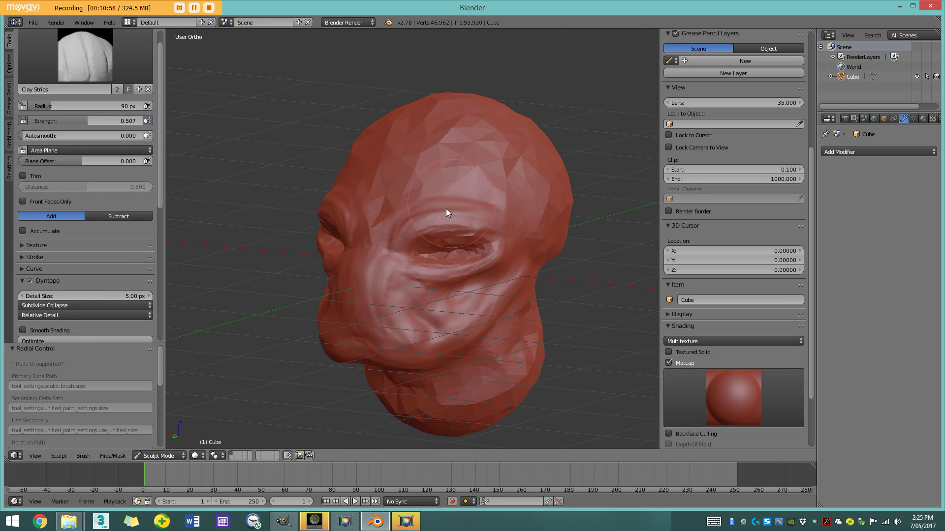
{"action": "scroll", "coordinate": [437, 210], "scroll_direction": "up", "scroll_amount": 3}
{"action": "scroll", "coordinate": [438, 211], "scroll_direction": "up", "scroll_amount": 2}
{"action": "left_click_drag", "start_coordinate": [417, 232], "coordinate": [503, 223]}
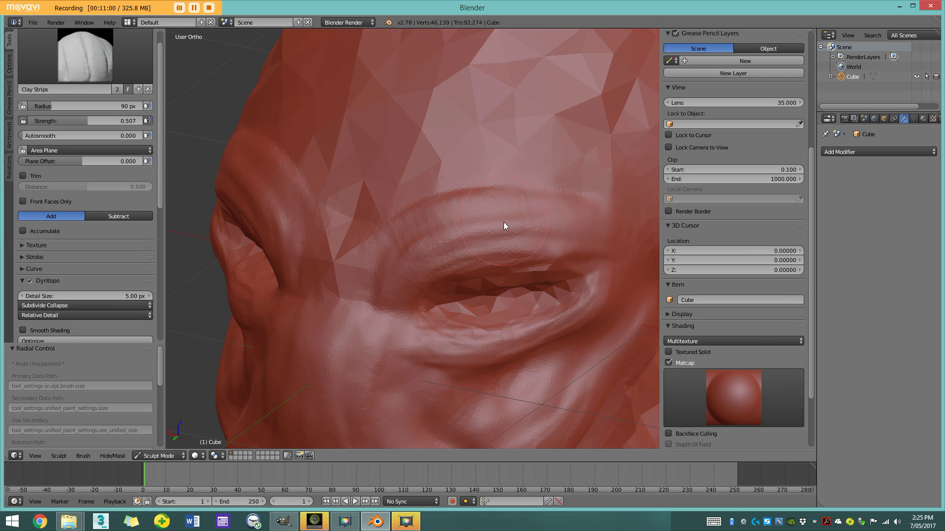
{"action": "middle_click_drag", "start_coordinate": [503, 223], "coordinate": [482, 226]}
{"action": "scroll", "coordinate": [443, 228], "scroll_direction": "up", "scroll_amount": 1}
{"action": "left_click_drag", "start_coordinate": [362, 234], "coordinate": [521, 223]}
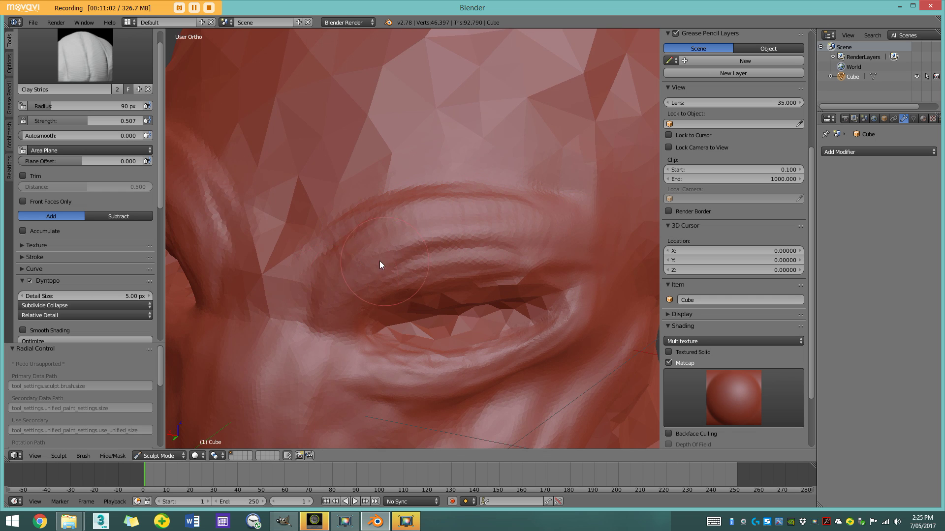
Add a further Clay Strips stroke near the eye, then inspect the head from below
{"action": "middle_click_drag", "start_coordinate": [379, 261], "coordinate": [325, 271]}
{"action": "scroll", "coordinate": [485, 268], "scroll_direction": "down", "scroll_amount": 1}
{"action": "mouse_move", "coordinate": [492, 290]}
{"action": "middle_mouse_down"}
{"action": "mouse_move", "coordinate": [485, 267]}
{"action": "mouse_move", "coordinate": [495, 276]}
{"action": "middle_mouse_up"}
{"action": "scroll", "coordinate": [510, 294], "scroll_direction": "down", "scroll_amount": 2}
{"action": "scroll", "coordinate": [495, 275], "scroll_direction": "up", "scroll_amount": 2}
{"action": "scroll", "coordinate": [496, 276], "scroll_direction": "up", "scroll_amount": 1}
{"action": "middle_click_drag", "start_coordinate": [492, 316], "coordinate": [488, 226], "text": "shift"}
{"action": "left_click_drag", "start_coordinate": [488, 227], "coordinate": [427, 295]}
{"action": "scroll", "coordinate": [495, 222], "scroll_direction": "down", "scroll_amount": 5}
{"action": "middle_click_drag", "start_coordinate": [500, 237], "coordinate": [586, 214]}
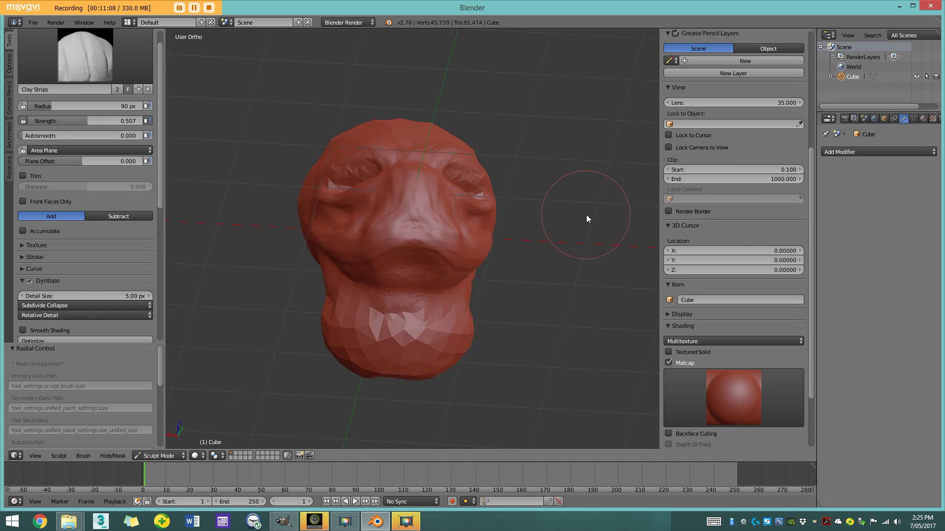
Switch to the Crease brush with strength 0.819 and pinch 0.704
{"action": "left_click", "coordinate": [105, 70]}
{"action": "left_click", "coordinate": [158, 115]}
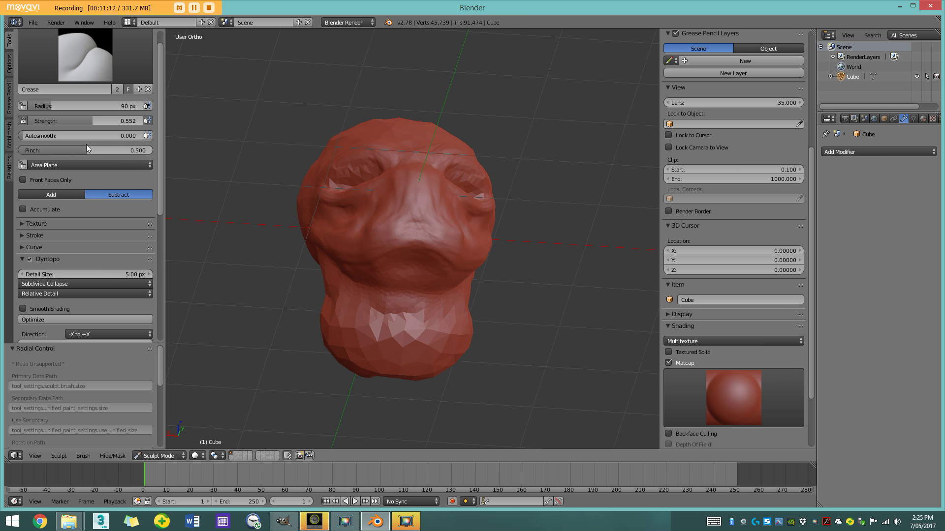
{"action": "left_click_drag", "start_coordinate": [75, 149], "coordinate": [123, 123]}
Carve a crease beneath the jaw where the head meets the neck, following it back towards the cheek
{"action": "middle_click_drag", "start_coordinate": [435, 303], "coordinate": [384, 287]}
{"action": "scroll", "coordinate": [385, 288], "scroll_direction": "up", "scroll_amount": 4}
{"action": "left_click_drag", "start_coordinate": [386, 319], "coordinate": [450, 282]}
{"action": "middle_click_drag", "start_coordinate": [424, 303], "coordinate": [447, 255], "text": "shift"}
{"action": "scroll", "coordinate": [447, 255], "scroll_direction": "up", "scroll_amount": 1}
{"action": "left_click_drag", "start_coordinate": [370, 299], "coordinate": [465, 255]}
{"action": "middle_click_drag", "start_coordinate": [536, 196], "coordinate": [423, 273]}
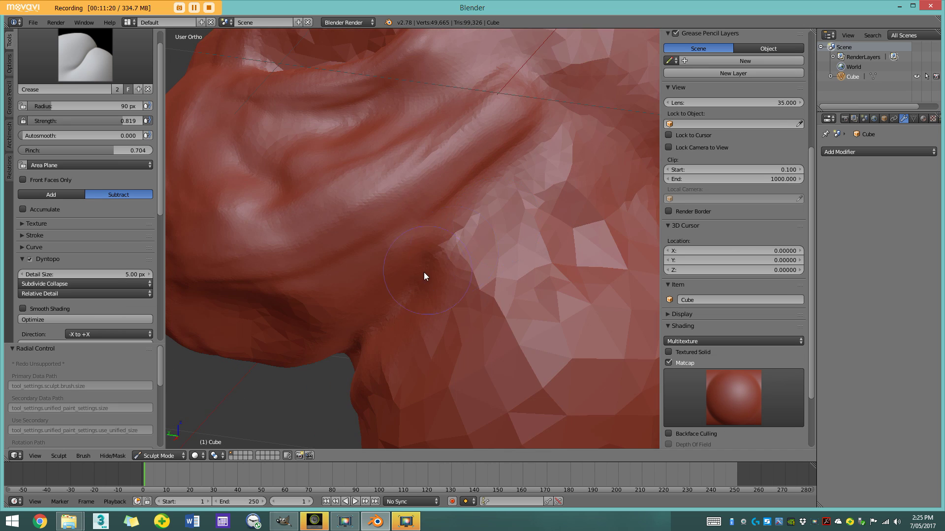
{"action": "scroll", "coordinate": [503, 186], "scroll_direction": "down", "scroll_amount": 5}
{"action": "middle_click_drag", "start_coordinate": [478, 197], "coordinate": [414, 270]}
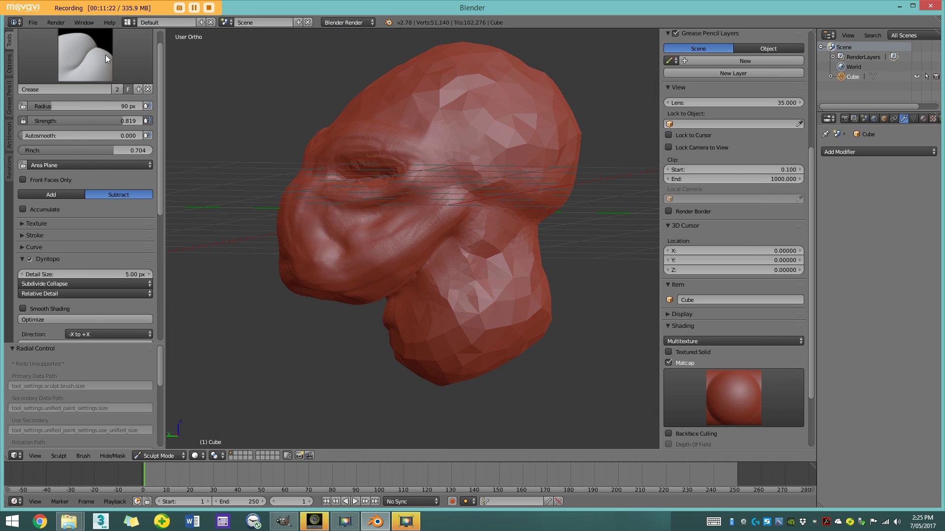
Sharpen the crease between the jaw and the neck with the Pinch/Magnify brush
{"action": "left_click", "coordinate": [84, 54]}
{"action": "left_click", "coordinate": [164, 152]}
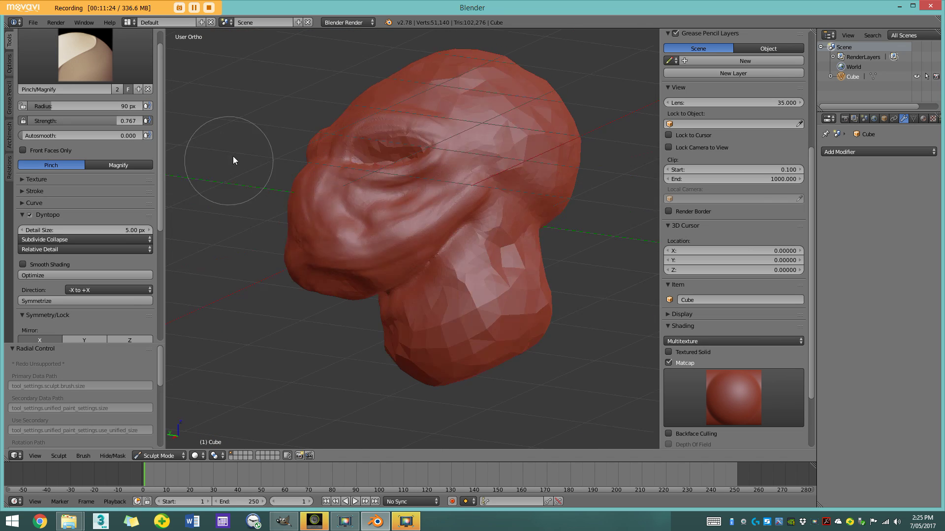
{"action": "scroll", "coordinate": [361, 308], "scroll_direction": "up", "scroll_amount": 5}
{"action": "mouse_move", "coordinate": [417, 284]}
{"action": "left_mouse_down"}
{"action": "mouse_move", "coordinate": [491, 228]}
{"action": "mouse_move", "coordinate": [406, 297]}
{"action": "mouse_move", "coordinate": [566, 176]}
{"action": "left_mouse_up"}
{"action": "scroll", "coordinate": [522, 195], "scroll_direction": "down", "scroll_amount": 2}
{"action": "scroll", "coordinate": [433, 257], "scroll_direction": "up", "scroll_amount": 1}
{"action": "mouse_move", "coordinate": [511, 199]}
{"action": "middle_mouse_down"}
{"action": "mouse_move", "coordinate": [433, 257]}
{"action": "mouse_move", "coordinate": [453, 222]}
{"action": "mouse_move", "coordinate": [437, 194]}
{"action": "middle_mouse_up"}
{"action": "scroll", "coordinate": [455, 217], "scroll_direction": "up", "scroll_amount": 1}
{"action": "scroll", "coordinate": [536, 131], "scroll_direction": "down", "scroll_amount": 3}
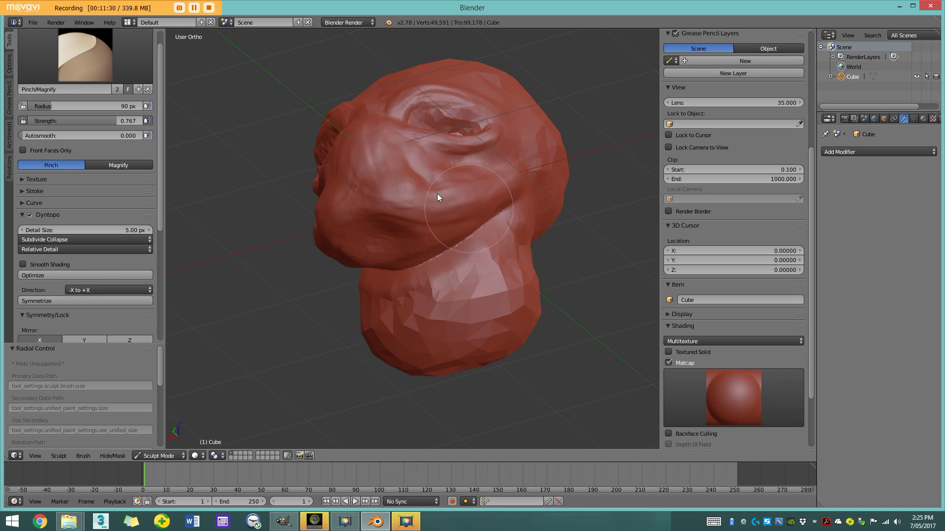
Soften the neck surface below the jaw crease on the side of the head with the Smooth brush
{"action": "left_click", "coordinate": [84, 55]}
{"action": "left_click", "coordinate": [324, 162]}
{"action": "mouse_move", "coordinate": [500, 351]}
{"action": "middle_mouse_down"}
{"action": "mouse_move", "coordinate": [494, 308]}
{"action": "mouse_move", "coordinate": [452, 266]}
{"action": "mouse_move", "coordinate": [443, 284]}
{"action": "middle_mouse_up"}
{"action": "scroll", "coordinate": [453, 265], "scroll_direction": "up", "scroll_amount": 3}
{"action": "scroll", "coordinate": [454, 274], "scroll_direction": "down", "scroll_amount": 2}
{"action": "mouse_move", "coordinate": [419, 289]}
{"action": "left_mouse_down"}
{"action": "mouse_move", "coordinate": [541, 182]}
{"action": "mouse_move", "coordinate": [465, 251]}
{"action": "left_mouse_up"}
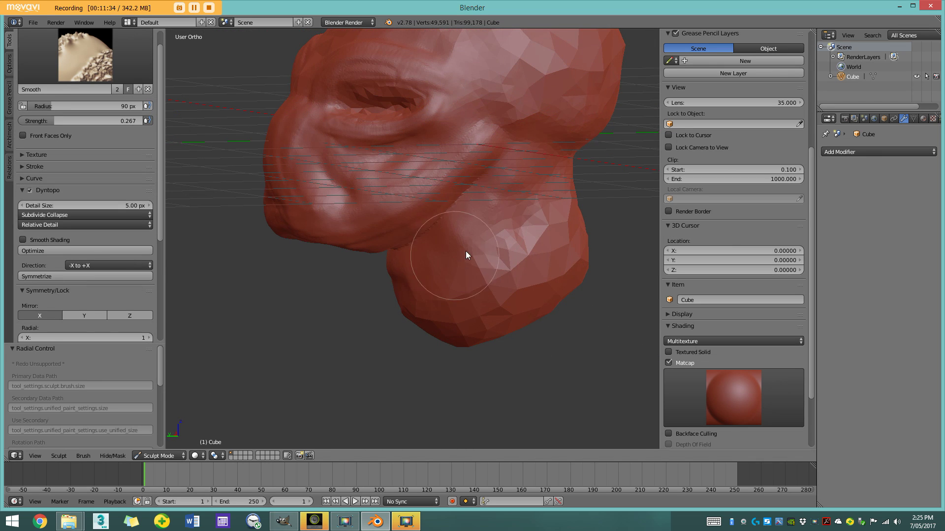
{"action": "middle_click_drag", "start_coordinate": [475, 249], "coordinate": [536, 231]}
{"action": "left_click_drag", "start_coordinate": [537, 230], "coordinate": [394, 261]}
{"action": "mouse_move", "coordinate": [395, 261]}
{"action": "middle_mouse_down"}
{"action": "mouse_move", "coordinate": [510, 257]}
{"action": "mouse_move", "coordinate": [445, 226]}
{"action": "mouse_move", "coordinate": [387, 176]}
{"action": "mouse_move", "coordinate": [363, 169]}
{"action": "mouse_move", "coordinate": [371, 180]}
{"action": "middle_mouse_up"}
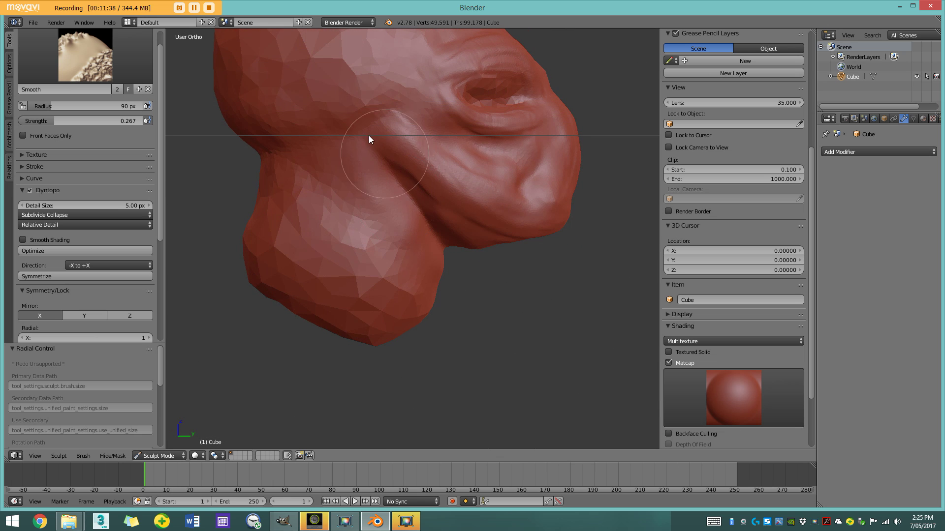
{"action": "scroll", "coordinate": [406, 182], "scroll_direction": "down", "scroll_amount": 3}
{"action": "mouse_move", "coordinate": [417, 200]}
{"action": "middle_mouse_down"}
{"action": "mouse_move", "coordinate": [358, 203]}
{"action": "mouse_move", "coordinate": [373, 193]}
{"action": "middle_mouse_up"}
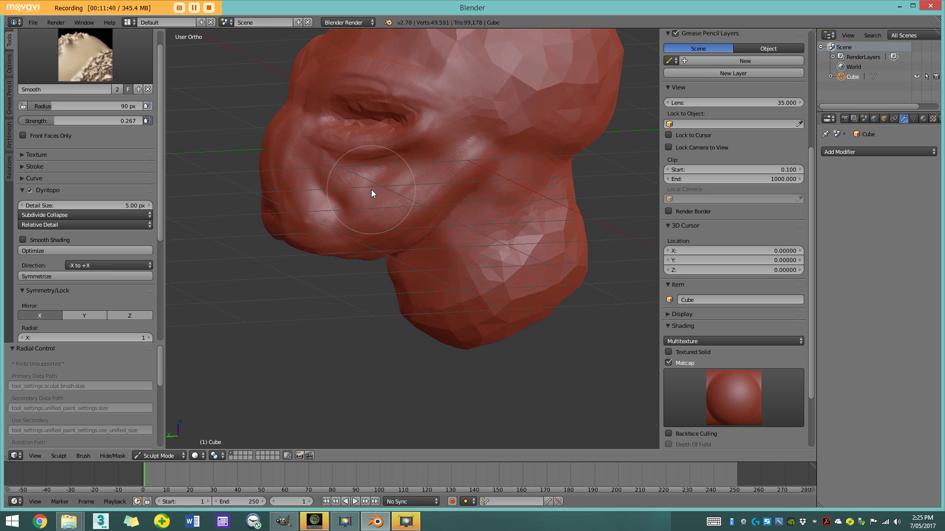
{"action": "mouse_move", "coordinate": [459, 263]}
{"action": "middle_mouse_down"}
{"action": "mouse_move", "coordinate": [495, 197]}
{"action": "mouse_move", "coordinate": [475, 185]}
{"action": "mouse_move", "coordinate": [469, 224]}
{"action": "middle_mouse_up"}
{"action": "middle_click_drag", "start_coordinate": [437, 224], "coordinate": [485, 227]}
Add Clay Strips strokes to the upper side of the muzzle beside the inner corner of the eye
{"action": "scroll", "coordinate": [484, 227], "scroll_direction": "up", "scroll_amount": 2}
{"action": "left_click", "coordinate": [148, 66]}
{"action": "left_click", "coordinate": [123, 111]}
{"action": "scroll", "coordinate": [449, 127], "scroll_direction": "up", "scroll_amount": 6}
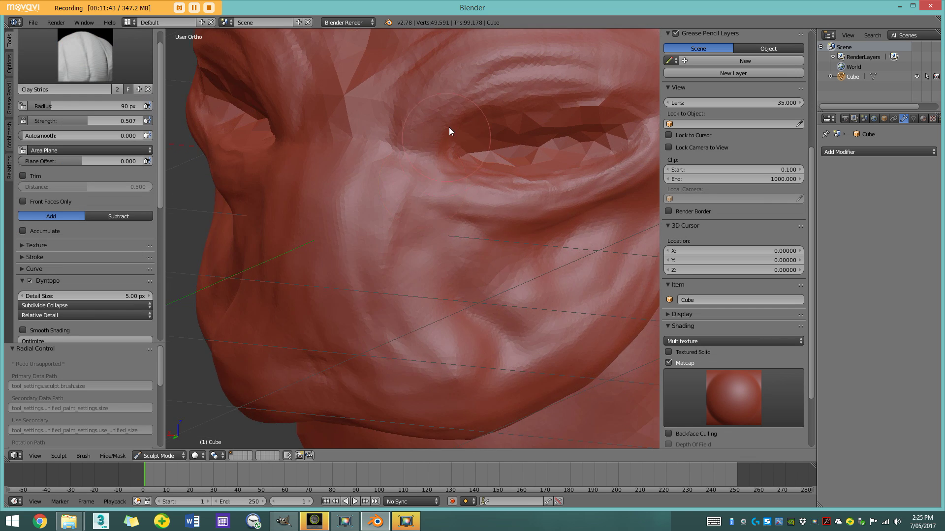
{"action": "middle_click_drag", "start_coordinate": [449, 127], "coordinate": [373, 203], "text": "shift"}
{"action": "mouse_move", "coordinate": [373, 204]}
{"action": "left_mouse_down"}
{"action": "mouse_move", "coordinate": [409, 163]}
{"action": "mouse_move", "coordinate": [358, 206]}
{"action": "left_mouse_up"}
{"action": "middle_click_drag", "start_coordinate": [359, 206], "coordinate": [342, 258]}
{"action": "mouse_move", "coordinate": [341, 258]}
{"action": "left_mouse_down"}
{"action": "mouse_move", "coordinate": [411, 221]}
{"action": "mouse_move", "coordinate": [371, 240]}
{"action": "left_mouse_up"}
{"action": "scroll", "coordinate": [371, 241], "scroll_direction": "down", "scroll_amount": 3}
{"action": "scroll", "coordinate": [371, 241], "scroll_direction": "down", "scroll_amount": 3}
{"action": "middle_click_drag", "start_coordinate": [386, 258], "coordinate": [308, 237]}
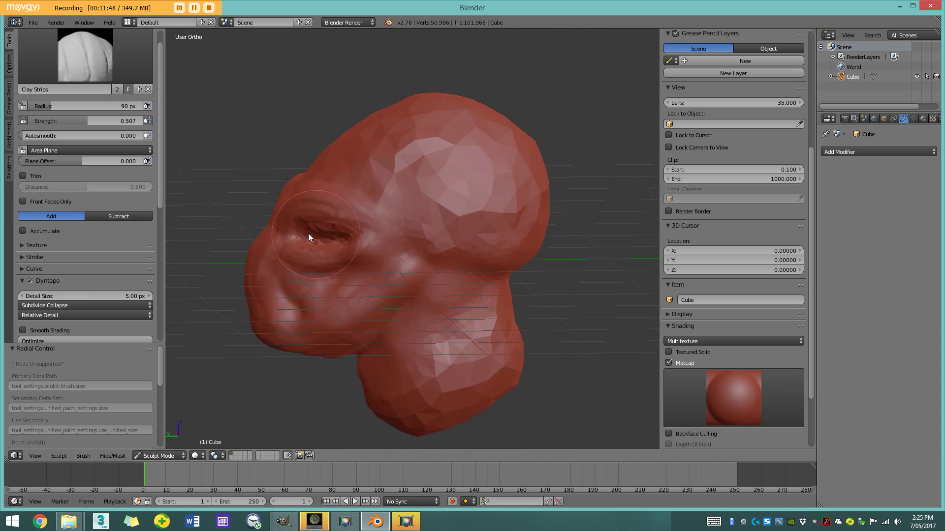
Sculpt Clay Strips wrinkles on the forehead above the brow
{"action": "scroll", "coordinate": [320, 237], "scroll_direction": "up", "scroll_amount": 5}
{"action": "scroll", "coordinate": [475, 219], "scroll_direction": "down", "scroll_amount": 5}
{"action": "mouse_move", "coordinate": [474, 228]}
{"action": "middle_mouse_down"}
{"action": "mouse_move", "coordinate": [426, 196]}
{"action": "mouse_move", "coordinate": [458, 225]}
{"action": "mouse_move", "coordinate": [433, 229]}
{"action": "mouse_move", "coordinate": [442, 233]}
{"action": "middle_mouse_up"}
{"action": "left_click_drag", "start_coordinate": [486, 249], "coordinate": [459, 226]}
{"action": "scroll", "coordinate": [483, 244], "scroll_direction": "up", "scroll_amount": 2}
{"action": "mouse_move", "coordinate": [459, 226]}
{"action": "middle_mouse_down"}
{"action": "mouse_move", "coordinate": [483, 244]}
{"action": "mouse_move", "coordinate": [450, 210]}
{"action": "middle_mouse_up"}
{"action": "mouse_move", "coordinate": [449, 211]}
{"action": "left_mouse_down"}
{"action": "mouse_move", "coordinate": [390, 217]}
{"action": "mouse_move", "coordinate": [435, 205]}
{"action": "mouse_move", "coordinate": [367, 243]}
{"action": "mouse_move", "coordinate": [371, 201]}
{"action": "left_mouse_up"}
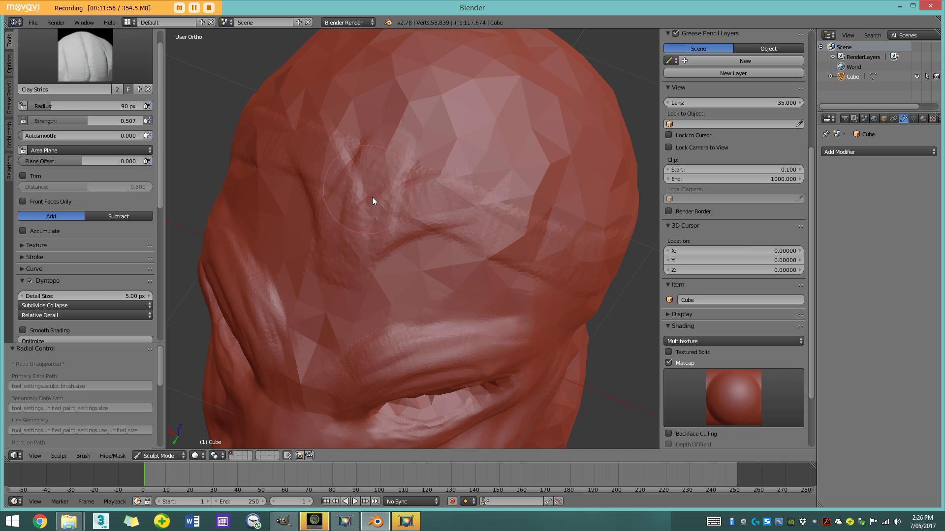
Extend the forehead wrinkles with more Clay Strips strokes between the brow and the crown
{"action": "middle_click_drag", "start_coordinate": [371, 201], "coordinate": [306, 166]}
{"action": "scroll", "coordinate": [406, 144], "scroll_direction": "down", "scroll_amount": 3}
{"action": "middle_click_drag", "start_coordinate": [405, 143], "coordinate": [449, 190]}
{"action": "scroll", "coordinate": [462, 132], "scroll_direction": "up", "scroll_amount": 3}
{"action": "middle_click_drag", "start_coordinate": [462, 131], "coordinate": [400, 194]}
{"action": "mouse_move", "coordinate": [401, 193]}
{"action": "left_mouse_down"}
{"action": "mouse_move", "coordinate": [462, 103]}
{"action": "mouse_move", "coordinate": [392, 225]}
{"action": "left_mouse_up"}
{"action": "middle_click_drag", "start_coordinate": [392, 226], "coordinate": [357, 228]}
{"action": "mouse_move", "coordinate": [362, 217]}
{"action": "left_mouse_down"}
{"action": "mouse_move", "coordinate": [533, 146]}
{"action": "mouse_move", "coordinate": [325, 208]}
{"action": "left_mouse_up"}
Sweep long Clay Strips strokes from the forehead across the top and side of the skull
{"action": "mouse_move", "coordinate": [436, 219]}
{"action": "middle_mouse_down"}
{"action": "mouse_move", "coordinate": [415, 180]}
{"action": "mouse_move", "coordinate": [385, 159]}
{"action": "middle_mouse_up"}
{"action": "scroll", "coordinate": [389, 160], "scroll_direction": "up", "scroll_amount": 2}
{"action": "left_click_drag", "start_coordinate": [393, 157], "coordinate": [531, 170]}
{"action": "scroll", "coordinate": [552, 178], "scroll_direction": "down", "scroll_amount": 4}
{"action": "middle_click_drag", "start_coordinate": [559, 181], "coordinate": [423, 190]}
{"action": "mouse_move", "coordinate": [423, 190]}
{"action": "left_mouse_down"}
{"action": "mouse_move", "coordinate": [462, 291]}
{"action": "mouse_move", "coordinate": [375, 214]}
{"action": "left_mouse_up"}
{"action": "mouse_move", "coordinate": [442, 276]}
{"action": "middle_mouse_down"}
{"action": "mouse_move", "coordinate": [560, 167]}
{"action": "mouse_move", "coordinate": [548, 158]}
{"action": "middle_mouse_up"}
{"action": "scroll", "coordinate": [560, 167], "scroll_direction": "up", "scroll_amount": 3}
{"action": "left_click_drag", "start_coordinate": [548, 158], "coordinate": [311, 88]}
{"action": "scroll", "coordinate": [463, 179], "scroll_direction": "down", "scroll_amount": 4}
{"action": "middle_click_drag", "start_coordinate": [463, 178], "coordinate": [456, 176]}
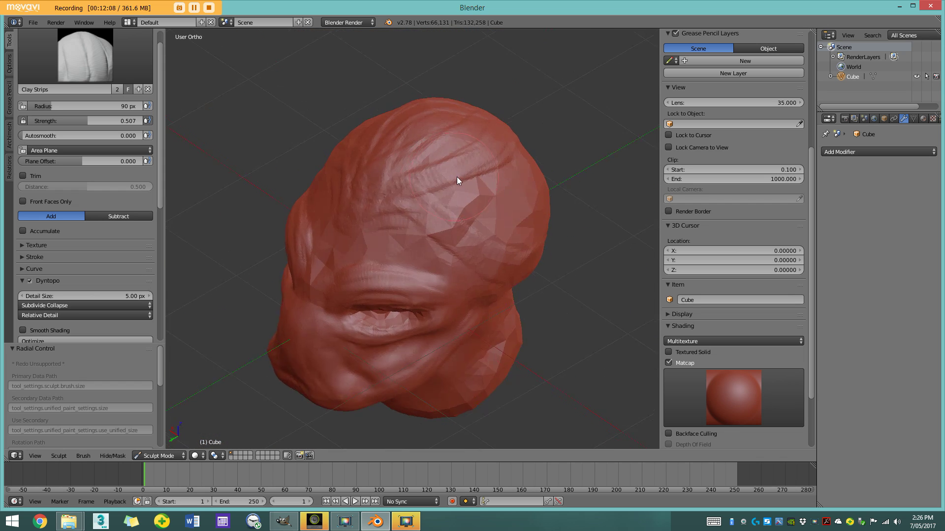
Switch to the Crease brush for cutting grooves into the skull
{"action": "scroll", "coordinate": [357, 168], "scroll_direction": "up", "scroll_amount": 4}
{"action": "middle_click_drag", "start_coordinate": [356, 167], "coordinate": [340, 157]}
{"action": "left_click", "coordinate": [96, 53]}
{"action": "left_click", "coordinate": [157, 111]}
{"action": "scroll", "coordinate": [435, 155], "scroll_direction": "up", "scroll_amount": 2}
{"action": "left_click_drag", "start_coordinate": [507, 215], "coordinate": [367, 214]}
{"action": "scroll", "coordinate": [394, 158], "scroll_direction": "down", "scroll_amount": 5}
{"action": "key", "text": "ctrl+z"}
Set the Crease brush radius to 28 px and start a groove on the forehead above the brow
{"action": "mouse_move", "coordinate": [485, 204]}
{"action": "middle_mouse_down"}
{"action": "mouse_move", "coordinate": [456, 250]}
{"action": "mouse_move", "coordinate": [404, 203]}
{"action": "mouse_move", "coordinate": [406, 179]}
{"action": "middle_mouse_up"}
{"action": "key", "text": "f"}
{"action": "left_click", "coordinate": [427, 248]}
{"action": "left_click_drag", "start_coordinate": [435, 168], "coordinate": [480, 164]}
{"action": "middle_click_drag", "start_coordinate": [479, 164], "coordinate": [433, 173]}
{"action": "left_click_drag", "start_coordinate": [433, 173], "coordinate": [450, 181]}
{"action": "middle_click_drag", "start_coordinate": [485, 188], "coordinate": [450, 191]}
Continue the crease from the forehead along the side of the skull to outline a central plate
{"action": "left_click_drag", "start_coordinate": [423, 191], "coordinate": [453, 216]}
{"action": "middle_click_drag", "start_coordinate": [472, 219], "coordinate": [455, 219]}
{"action": "left_click_drag", "start_coordinate": [455, 219], "coordinate": [483, 232]}
{"action": "middle_click_drag", "start_coordinate": [490, 231], "coordinate": [556, 212]}
{"action": "middle_click_drag", "start_coordinate": [390, 169], "coordinate": [450, 179]}
{"action": "mouse_move", "coordinate": [450, 179]}
{"action": "left_mouse_down"}
{"action": "mouse_move", "coordinate": [342, 243]}
{"action": "mouse_move", "coordinate": [312, 237]}
{"action": "left_mouse_up"}
{"action": "scroll", "coordinate": [418, 209], "scroll_direction": "down", "scroll_amount": 5}
{"action": "middle_click_drag", "start_coordinate": [418, 209], "coordinate": [370, 158]}
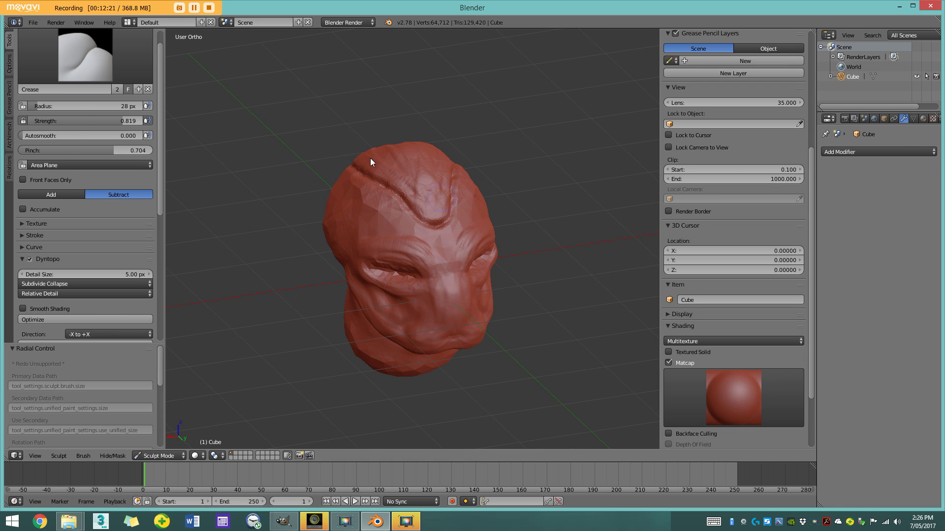
Switch to the Smooth brush with a 103 px radius and soften the groove around the forehead plate
{"action": "left_click", "coordinate": [85, 54]}
{"action": "left_click", "coordinate": [315, 160]}
{"action": "scroll", "coordinate": [411, 196], "scroll_direction": "up", "scroll_amount": 3}
{"action": "key", "text": "f"}
{"action": "left_click", "coordinate": [464, 201]}
{"action": "middle_click_drag", "start_coordinate": [421, 177], "coordinate": [428, 201]}
{"action": "middle_click_drag", "start_coordinate": [419, 125], "coordinate": [424, 169]}
{"action": "middle_click_drag", "start_coordinate": [426, 124], "coordinate": [448, 222]}
{"action": "mouse_move", "coordinate": [348, 253]}
{"action": "middle_mouse_down"}
{"action": "mouse_move", "coordinate": [428, 228]}
{"action": "mouse_move", "coordinate": [407, 191]}
{"action": "mouse_move", "coordinate": [464, 163]}
{"action": "mouse_move", "coordinate": [545, 187]}
{"action": "mouse_move", "coordinate": [480, 190]}
{"action": "mouse_move", "coordinate": [515, 223]}
{"action": "mouse_move", "coordinate": [433, 206]}
{"action": "mouse_move", "coordinate": [501, 198]}
{"action": "mouse_move", "coordinate": [434, 141]}
{"action": "mouse_move", "coordinate": [483, 140]}
{"action": "middle_mouse_up"}
{"action": "middle_click_drag", "start_coordinate": [438, 229], "coordinate": [487, 238]}
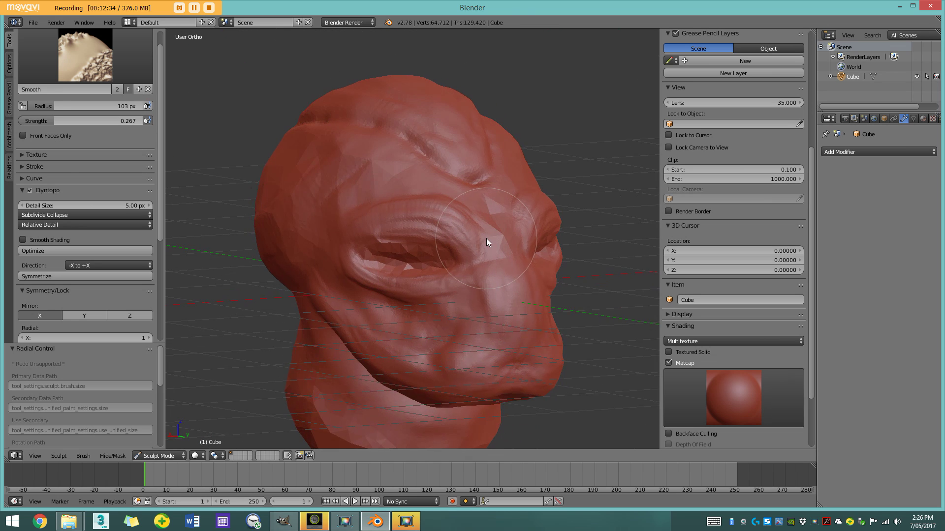
Switch to Clay Strips and lay a raised stroke along the inner side of the plate's groove
{"action": "left_click", "coordinate": [110, 58]}
{"action": "left_click", "coordinate": [128, 117]}
{"action": "middle_click_drag", "start_coordinate": [427, 176], "coordinate": [439, 207]}
{"action": "scroll", "coordinate": [451, 143], "scroll_direction": "up", "scroll_amount": 2}
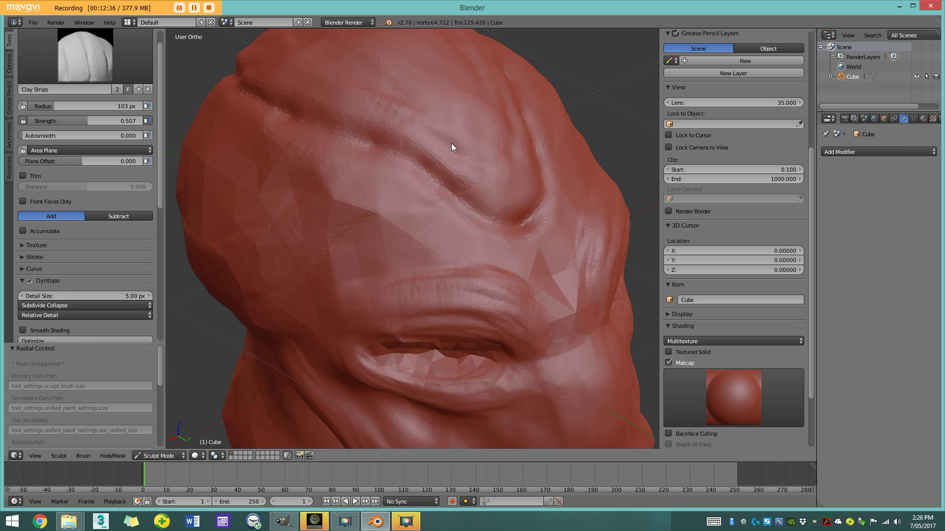
{"action": "middle_click_drag", "start_coordinate": [451, 143], "coordinate": [465, 167]}
{"action": "scroll", "coordinate": [419, 170], "scroll_direction": "up", "scroll_amount": 1}
{"action": "scroll", "coordinate": [399, 164], "scroll_direction": "up", "scroll_amount": 5}
{"action": "mouse_move", "coordinate": [438, 193]}
{"action": "left_mouse_down"}
{"action": "mouse_move", "coordinate": [412, 200]}
{"action": "mouse_move", "coordinate": [305, 176]}
{"action": "left_mouse_up"}
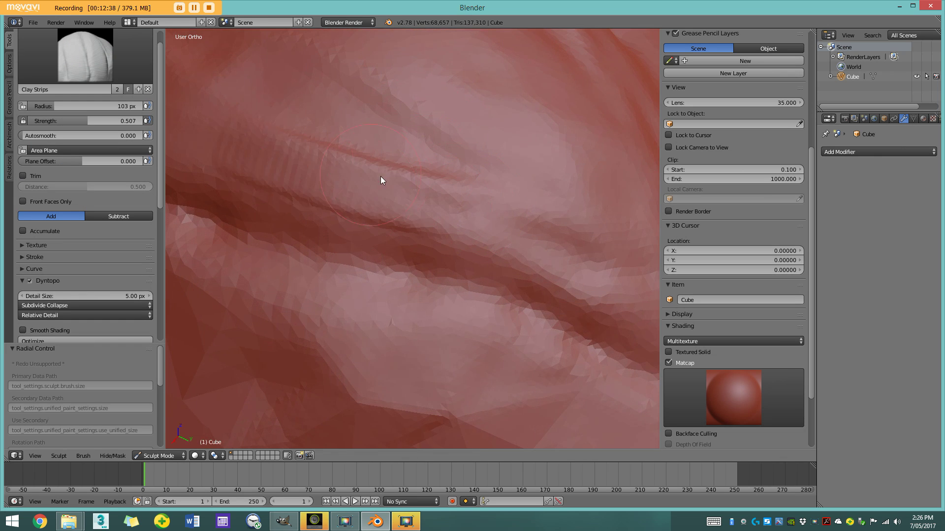
Extend the Clay Strips ridge along the groove down toward the plate's pointed front end
{"action": "scroll", "coordinate": [389, 173], "scroll_direction": "down", "scroll_amount": 5}
{"action": "middle_click_drag", "start_coordinate": [415, 154], "coordinate": [301, 150]}
{"action": "scroll", "coordinate": [315, 163], "scroll_direction": "up", "scroll_amount": 4}
{"action": "mouse_move", "coordinate": [409, 204]}
{"action": "left_mouse_down"}
{"action": "mouse_move", "coordinate": [298, 282]}
{"action": "mouse_move", "coordinate": [250, 333]}
{"action": "left_mouse_up"}
{"action": "middle_click_drag", "start_coordinate": [268, 327], "coordinate": [390, 284], "text": "shift"}
{"action": "left_click_drag", "start_coordinate": [395, 284], "coordinate": [288, 268]}
{"action": "scroll", "coordinate": [438, 267], "scroll_direction": "down", "scroll_amount": 3}
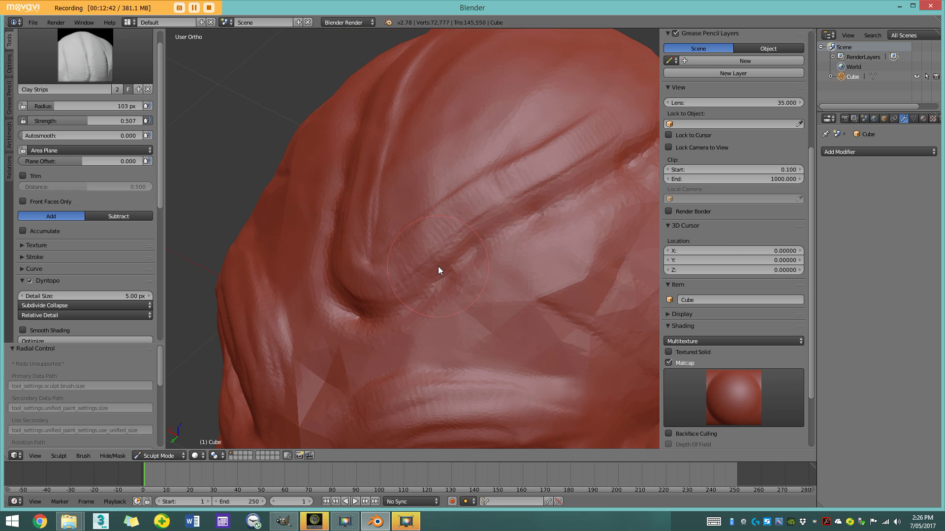
Thicken the plate's side ridge with Clay Strips from its front point up toward the crown
{"action": "middle_click_drag", "start_coordinate": [413, 277], "coordinate": [372, 322], "text": "shift"}
{"action": "scroll", "coordinate": [373, 321], "scroll_direction": "up", "scroll_amount": 2}
{"action": "left_click_drag", "start_coordinate": [384, 309], "coordinate": [538, 209]}
{"action": "scroll", "coordinate": [550, 201], "scroll_direction": "down", "scroll_amount": 1}
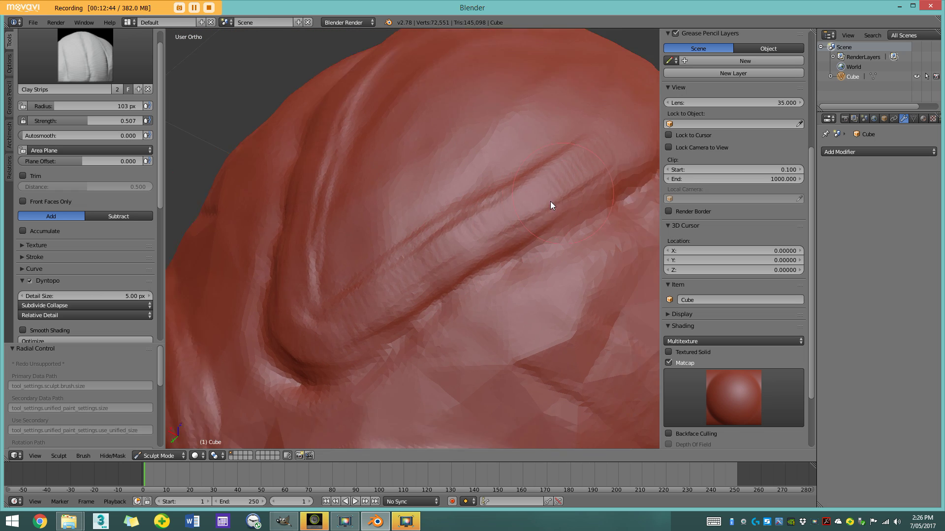
{"action": "scroll", "coordinate": [550, 202], "scroll_direction": "down", "scroll_amount": 2}
{"action": "middle_click_drag", "start_coordinate": [550, 202], "coordinate": [458, 252]}
{"action": "left_click_drag", "start_coordinate": [384, 296], "coordinate": [471, 298]}
Carry the Clay Strips rim around the rounded rear end of the plate on the back of the skull
{"action": "mouse_move", "coordinate": [471, 298]}
{"action": "middle_mouse_down"}
{"action": "mouse_move", "coordinate": [438, 286]}
{"action": "mouse_move", "coordinate": [406, 247]}
{"action": "middle_mouse_up"}
{"action": "scroll", "coordinate": [404, 245], "scroll_direction": "up", "scroll_amount": 3}
{"action": "scroll", "coordinate": [405, 245], "scroll_direction": "up", "scroll_amount": 1}
{"action": "mouse_move", "coordinate": [349, 246]}
{"action": "left_mouse_down"}
{"action": "mouse_move", "coordinate": [521, 315]}
{"action": "mouse_move", "coordinate": [278, 199]}
{"action": "left_mouse_up"}
{"action": "scroll", "coordinate": [344, 226], "scroll_direction": "down", "scroll_amount": 2}
{"action": "middle_click_drag", "start_coordinate": [486, 280], "coordinate": [403, 257]}
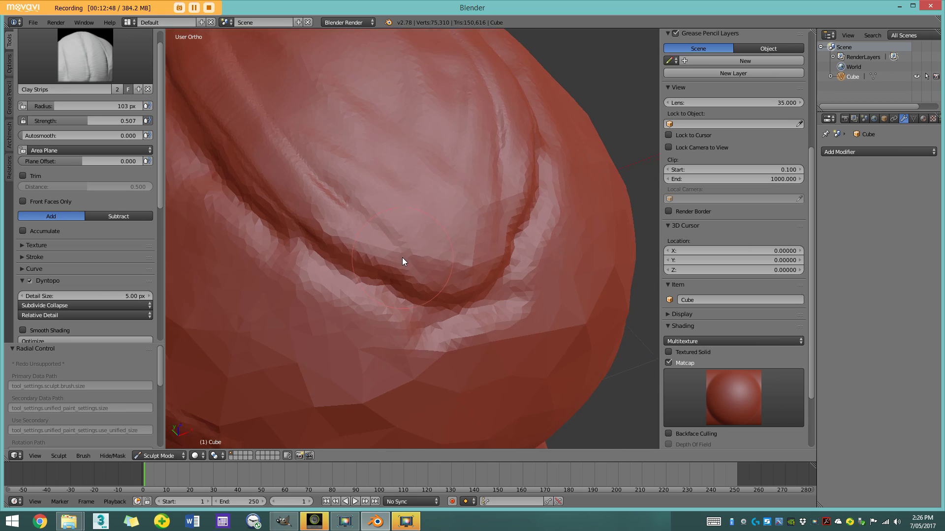
{"action": "scroll", "coordinate": [403, 258], "scroll_direction": "up", "scroll_amount": 2}
{"action": "mouse_move", "coordinate": [319, 219]}
{"action": "left_mouse_down"}
{"action": "mouse_move", "coordinate": [473, 254]}
{"action": "mouse_move", "coordinate": [317, 224]}
{"action": "left_mouse_up"}
{"action": "scroll", "coordinate": [295, 192], "scroll_direction": "down", "scroll_amount": 4}
{"action": "middle_click_drag", "start_coordinate": [300, 195], "coordinate": [517, 224]}
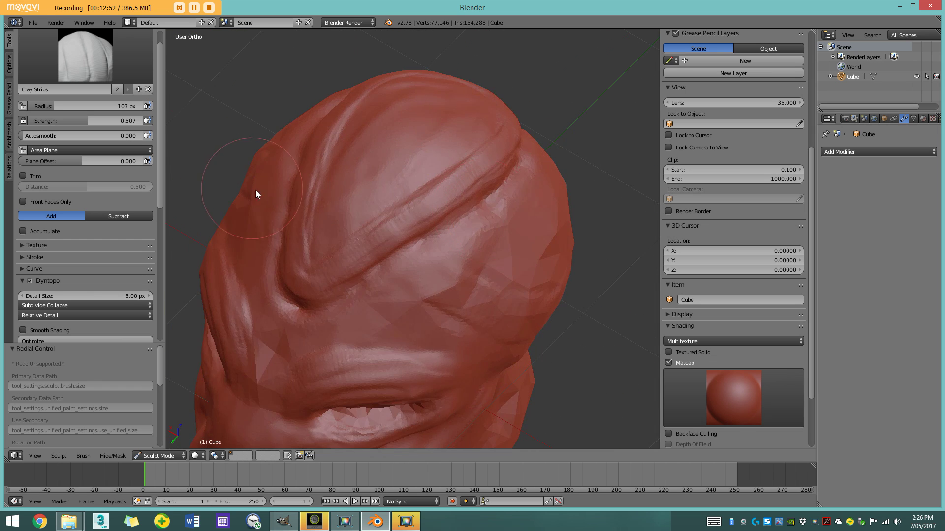
Sculpt short horizontal Clay Strips bands across the plate, working up from its front point
{"action": "middle_click_drag", "start_coordinate": [256, 194], "coordinate": [350, 212]}
{"action": "scroll", "coordinate": [364, 187], "scroll_direction": "up", "scroll_amount": 4}
{"action": "middle_click_drag", "start_coordinate": [448, 194], "coordinate": [462, 229]}
{"action": "mouse_move", "coordinate": [462, 230]}
{"action": "left_mouse_down"}
{"action": "mouse_move", "coordinate": [344, 226]}
{"action": "mouse_move", "coordinate": [447, 236]}
{"action": "left_mouse_up"}
{"action": "scroll", "coordinate": [429, 218], "scroll_direction": "up", "scroll_amount": 1}
{"action": "mouse_move", "coordinate": [447, 243]}
{"action": "middle_mouse_down"}
{"action": "mouse_move", "coordinate": [429, 217]}
{"action": "mouse_move", "coordinate": [436, 210]}
{"action": "middle_mouse_up"}
{"action": "mouse_move", "coordinate": [460, 254]}
{"action": "left_mouse_down"}
{"action": "mouse_move", "coordinate": [337, 265]}
{"action": "mouse_move", "coordinate": [441, 260]}
{"action": "left_mouse_up"}
{"action": "scroll", "coordinate": [398, 217], "scroll_direction": "down", "scroll_amount": 3}
{"action": "middle_click_drag", "start_coordinate": [412, 185], "coordinate": [424, 219]}
{"action": "left_click_drag", "start_coordinate": [434, 220], "coordinate": [336, 227]}
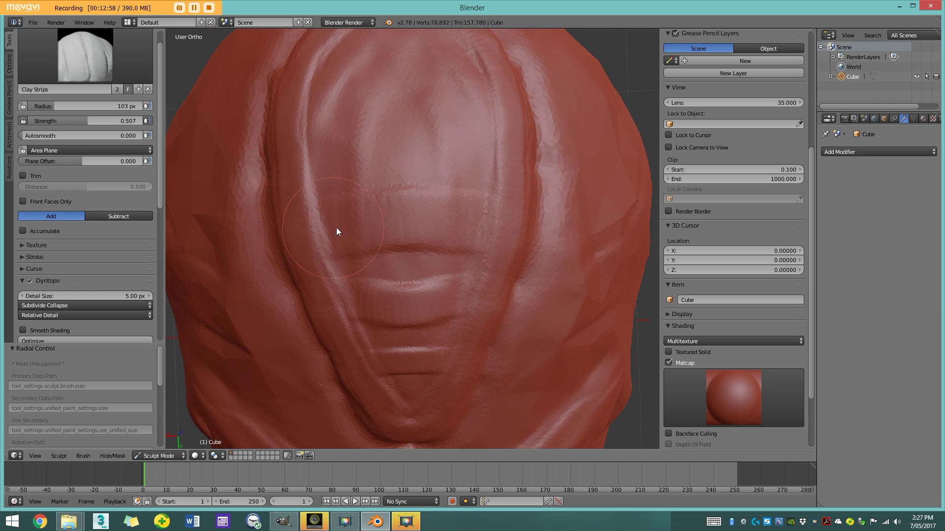
Add wider horizontal Clay Strips bands across the upper forehead plate toward the crown
{"action": "scroll", "coordinate": [354, 222], "scroll_direction": "up", "scroll_amount": 3}
{"action": "left_click_drag", "start_coordinate": [404, 215], "coordinate": [335, 217]}
{"action": "middle_click_drag", "start_coordinate": [455, 213], "coordinate": [472, 246]}
{"action": "left_click_drag", "start_coordinate": [472, 249], "coordinate": [333, 258]}
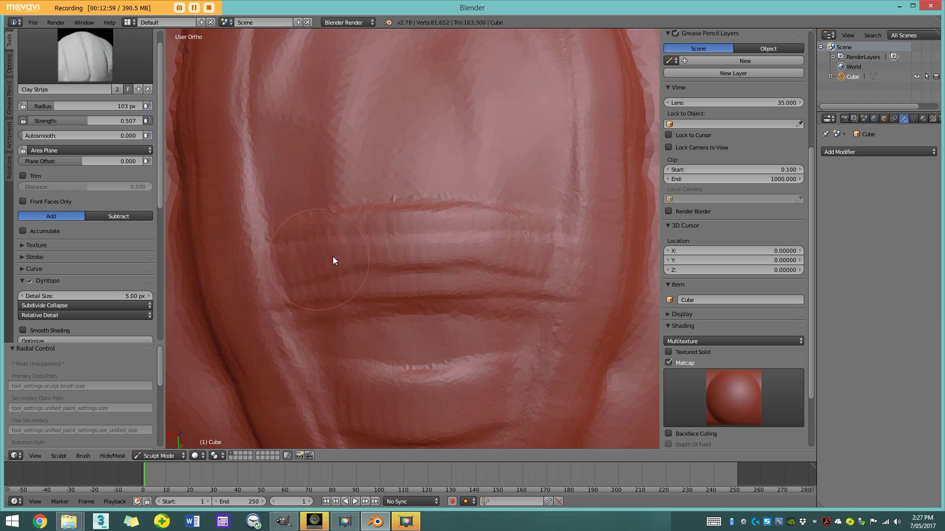
{"action": "scroll", "coordinate": [345, 268], "scroll_direction": "down", "scroll_amount": 3}
{"action": "scroll", "coordinate": [359, 281], "scroll_direction": "up", "scroll_amount": 3}
{"action": "left_click_drag", "start_coordinate": [445, 245], "coordinate": [300, 251]}
{"action": "left_click_drag", "start_coordinate": [507, 239], "coordinate": [281, 256]}
{"action": "mouse_move", "coordinate": [394, 170]}
{"action": "middle_mouse_down"}
{"action": "mouse_move", "coordinate": [422, 225]}
{"action": "mouse_move", "coordinate": [425, 275]}
{"action": "middle_mouse_up"}
{"action": "left_click_drag", "start_coordinate": [517, 266], "coordinate": [279, 282]}
Reinforce the horizontal bands and their ends inside the plate's rim with more Clay Strips strokes
{"action": "scroll", "coordinate": [456, 182], "scroll_direction": "down", "scroll_amount": 9}
{"action": "mouse_move", "coordinate": [460, 183]}
{"action": "middle_mouse_down"}
{"action": "mouse_move", "coordinate": [430, 192]}
{"action": "mouse_move", "coordinate": [482, 202]}
{"action": "mouse_move", "coordinate": [471, 178]}
{"action": "middle_mouse_up"}
{"action": "scroll", "coordinate": [482, 202], "scroll_direction": "up", "scroll_amount": 5}
{"action": "scroll", "coordinate": [494, 184], "scroll_direction": "up", "scroll_amount": 5}
{"action": "mouse_move", "coordinate": [502, 136]}
{"action": "left_mouse_down"}
{"action": "mouse_move", "coordinate": [406, 99]}
{"action": "mouse_move", "coordinate": [597, 171]}
{"action": "mouse_move", "coordinate": [359, 101]}
{"action": "left_mouse_up"}
{"action": "mouse_move", "coordinate": [385, 249]}
{"action": "left_mouse_down"}
{"action": "mouse_move", "coordinate": [530, 291]}
{"action": "mouse_move", "coordinate": [394, 258]}
{"action": "left_mouse_up"}
{"action": "middle_click_drag", "start_coordinate": [471, 224], "coordinate": [487, 96], "text": "shift"}
{"action": "mouse_move", "coordinate": [495, 285]}
{"action": "left_mouse_down"}
{"action": "mouse_move", "coordinate": [330, 257]}
{"action": "mouse_move", "coordinate": [522, 309]}
{"action": "left_mouse_up"}
{"action": "scroll", "coordinate": [522, 309], "scroll_direction": "down", "scroll_amount": 4}
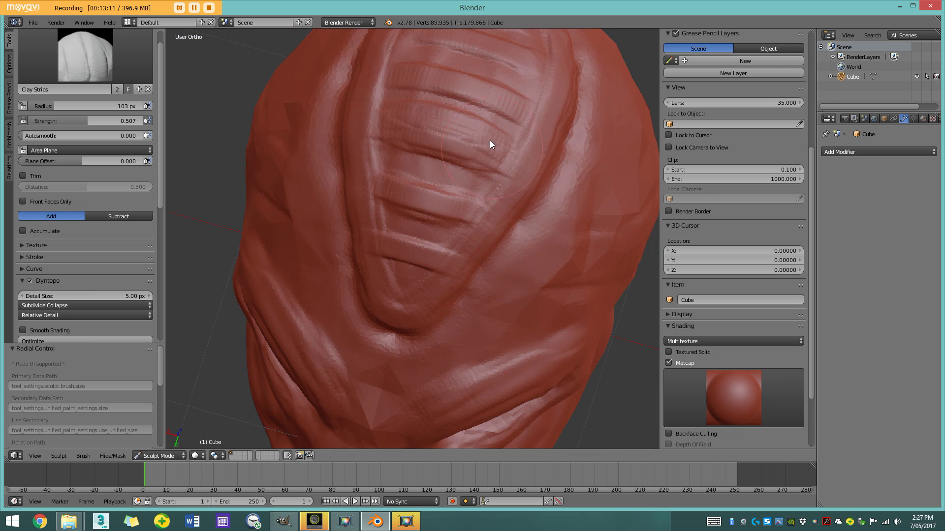
Build up the plate's side rim and one of its cross bands with Clay Strips
{"action": "middle_click_drag", "start_coordinate": [489, 140], "coordinate": [474, 209]}
{"action": "scroll", "coordinate": [475, 209], "scroll_direction": "up", "scroll_amount": 5}
{"action": "mouse_move", "coordinate": [522, 260]}
{"action": "left_mouse_down"}
{"action": "mouse_move", "coordinate": [365, 209]}
{"action": "mouse_move", "coordinate": [485, 347]}
{"action": "mouse_move", "coordinate": [324, 293]}
{"action": "mouse_move", "coordinate": [531, 316]}
{"action": "left_mouse_up"}
{"action": "left_click_drag", "start_coordinate": [532, 194], "coordinate": [417, 142]}
{"action": "scroll", "coordinate": [552, 197], "scroll_direction": "down", "scroll_amount": 5}
{"action": "middle_click_drag", "start_coordinate": [447, 241], "coordinate": [460, 191]}
{"action": "scroll", "coordinate": [459, 192], "scroll_direction": "down", "scroll_amount": 2}
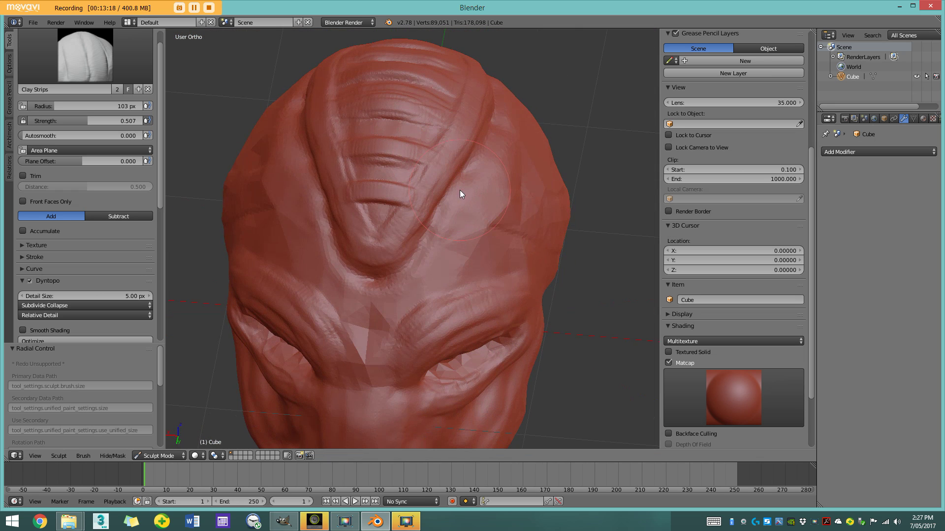
Switch to the Crease brush at 103 px and deepen the gaps between the lowest plate bands
{"action": "left_click", "coordinate": [88, 55]}
{"action": "left_click", "coordinate": [157, 106]}
{"action": "scroll", "coordinate": [407, 196], "scroll_direction": "up", "scroll_amount": 3}
{"action": "mouse_move", "coordinate": [408, 170]}
{"action": "middle_mouse_down"}
{"action": "mouse_move", "coordinate": [406, 196]}
{"action": "mouse_move", "coordinate": [459, 200]}
{"action": "middle_mouse_up"}
{"action": "scroll", "coordinate": [458, 200], "scroll_direction": "up", "scroll_amount": 2}
{"action": "scroll", "coordinate": [457, 202], "scroll_direction": "up", "scroll_amount": 2}
{"action": "left_click_drag", "start_coordinate": [320, 167], "coordinate": [440, 182]}
{"action": "left_click_drag", "start_coordinate": [415, 312], "coordinate": [339, 291], "text": "shift"}
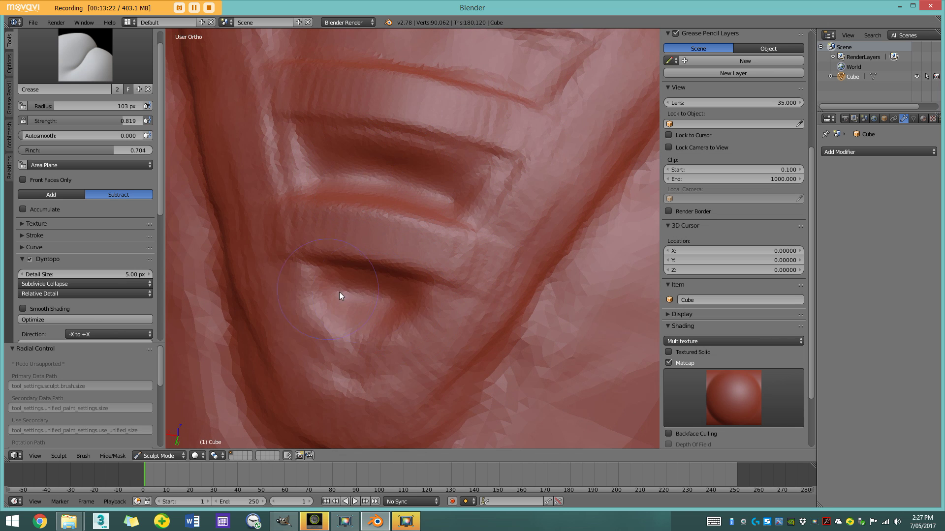
Carve Crease strokes between the middle bands of the forehead plate
{"action": "scroll", "coordinate": [393, 217], "scroll_direction": "down", "scroll_amount": 4}
{"action": "middle_click_drag", "start_coordinate": [447, 150], "coordinate": [423, 186]}
{"action": "scroll", "coordinate": [423, 186], "scroll_direction": "up", "scroll_amount": 2}
{"action": "left_click_drag", "start_coordinate": [408, 221], "coordinate": [380, 213]}
{"action": "mouse_move", "coordinate": [445, 184]}
{"action": "middle_mouse_down"}
{"action": "mouse_move", "coordinate": [475, 236]}
{"action": "mouse_move", "coordinate": [471, 281]}
{"action": "middle_mouse_up"}
{"action": "scroll", "coordinate": [476, 237], "scroll_direction": "up", "scroll_amount": 2}
{"action": "left_click_drag", "start_coordinate": [472, 281], "coordinate": [342, 226]}
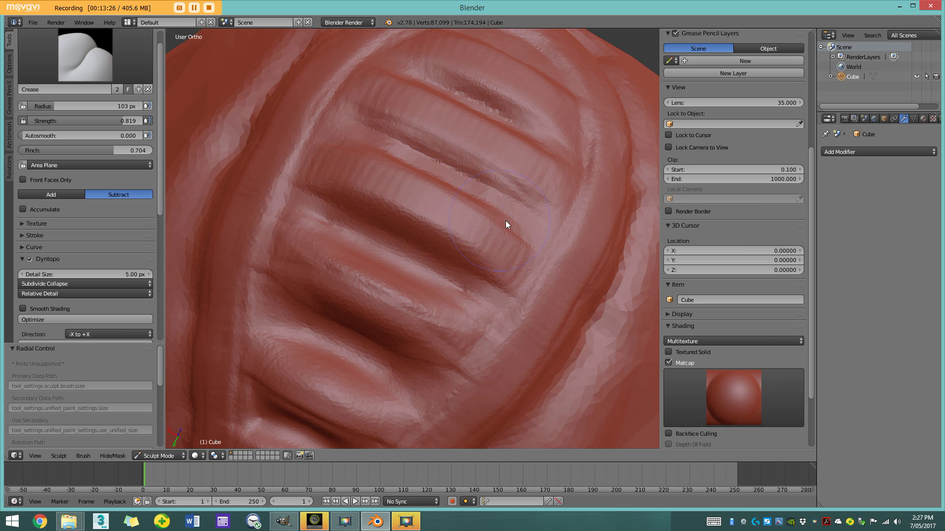
Deepen the gaps between the upper plate bands near the crown with Crease strokes
{"action": "left_click_drag", "start_coordinate": [506, 221], "coordinate": [396, 158]}
{"action": "left_click_drag", "start_coordinate": [521, 132], "coordinate": [439, 82]}
{"action": "scroll", "coordinate": [501, 142], "scroll_direction": "down", "scroll_amount": 5}
Reduce the Crease brush radius to 41 px and sharpen the gaps between the plate's bands
{"action": "mouse_move", "coordinate": [501, 142]}
{"action": "middle_mouse_down"}
{"action": "mouse_move", "coordinate": [400, 224]}
{"action": "mouse_move", "coordinate": [364, 170]}
{"action": "mouse_move", "coordinate": [317, 220]}
{"action": "middle_mouse_up"}
{"action": "scroll", "coordinate": [359, 182], "scroll_direction": "up", "scroll_amount": 3}
{"action": "key", "text": "f"}
{"action": "left_click", "coordinate": [345, 186]}
{"action": "left_click_drag", "start_coordinate": [346, 215], "coordinate": [507, 135]}
{"action": "middle_click_drag", "start_coordinate": [507, 135], "coordinate": [352, 237], "text": "shift"}
{"action": "left_click_drag", "start_coordinate": [329, 241], "coordinate": [465, 201]}
{"action": "middle_click_drag", "start_coordinate": [468, 201], "coordinate": [413, 226]}
{"action": "mouse_move", "coordinate": [331, 272]}
{"action": "left_mouse_down"}
{"action": "mouse_move", "coordinate": [448, 278]}
{"action": "mouse_move", "coordinate": [506, 253]}
{"action": "mouse_move", "coordinate": [507, 209]}
{"action": "left_mouse_up"}
Refine the edges and ends of the remaining plate bands with fine Crease strokes, separating them from the rim
{"action": "scroll", "coordinate": [507, 208], "scroll_direction": "down", "scroll_amount": 3}
{"action": "mouse_move", "coordinate": [366, 239]}
{"action": "middle_mouse_down"}
{"action": "mouse_move", "coordinate": [411, 283]}
{"action": "mouse_move", "coordinate": [422, 252]}
{"action": "middle_mouse_up"}
{"action": "scroll", "coordinate": [411, 284], "scroll_direction": "up", "scroll_amount": 2}
{"action": "scroll", "coordinate": [411, 283], "scroll_direction": "up", "scroll_amount": 2}
{"action": "mouse_move", "coordinate": [422, 253]}
{"action": "left_mouse_down"}
{"action": "mouse_move", "coordinate": [433, 261]}
{"action": "mouse_move", "coordinate": [450, 217]}
{"action": "left_mouse_up"}
{"action": "middle_click_drag", "start_coordinate": [450, 218], "coordinate": [431, 244]}
{"action": "mouse_move", "coordinate": [404, 280]}
{"action": "left_mouse_down"}
{"action": "mouse_move", "coordinate": [424, 293]}
{"action": "mouse_move", "coordinate": [476, 281]}
{"action": "mouse_move", "coordinate": [481, 252]}
{"action": "left_mouse_up"}
{"action": "mouse_move", "coordinate": [478, 242]}
{"action": "middle_mouse_down"}
{"action": "mouse_move", "coordinate": [454, 258]}
{"action": "mouse_move", "coordinate": [433, 339]}
{"action": "middle_mouse_up"}
{"action": "mouse_move", "coordinate": [433, 338]}
{"action": "left_mouse_down"}
{"action": "mouse_move", "coordinate": [483, 353]}
{"action": "mouse_move", "coordinate": [498, 318]}
{"action": "mouse_move", "coordinate": [542, 319]}
{"action": "mouse_move", "coordinate": [543, 268]}
{"action": "left_mouse_up"}
{"action": "scroll", "coordinate": [543, 268], "scroll_direction": "down", "scroll_amount": 5}
{"action": "middle_click_drag", "start_coordinate": [543, 269], "coordinate": [454, 303]}
{"action": "scroll", "coordinate": [466, 323], "scroll_direction": "up", "scroll_amount": 5}
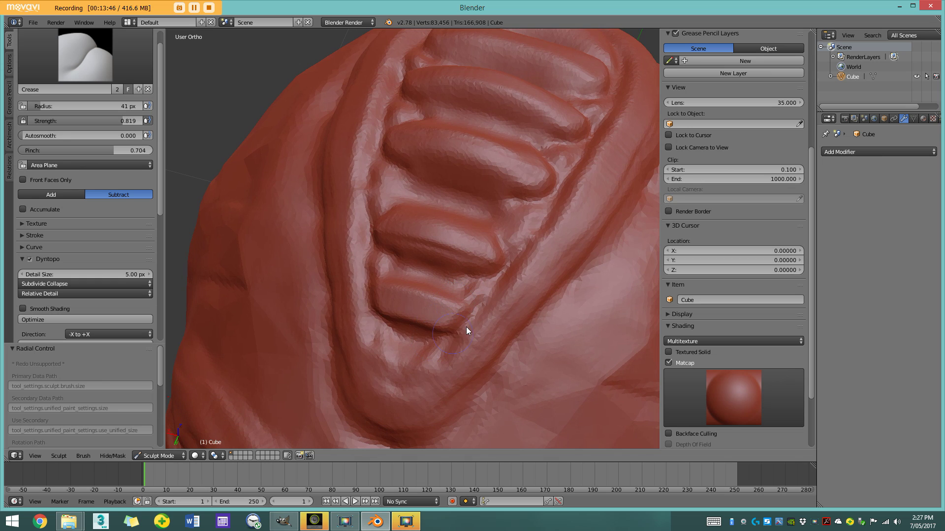
Finish the lowest band of the forehead plate with a Crease stroke at its end
{"action": "left_click_drag", "start_coordinate": [466, 327], "coordinate": [472, 293]}
{"action": "scroll", "coordinate": [443, 287], "scroll_direction": "down", "scroll_amount": 8}
{"action": "mouse_move", "coordinate": [443, 287]}
{"action": "middle_mouse_down"}
{"action": "mouse_move", "coordinate": [362, 232]}
{"action": "mouse_move", "coordinate": [432, 241]}
{"action": "mouse_move", "coordinate": [438, 312]}
{"action": "mouse_move", "coordinate": [445, 262]}
{"action": "mouse_move", "coordinate": [470, 245]}
{"action": "mouse_move", "coordinate": [521, 266]}
{"action": "mouse_move", "coordinate": [535, 258]}
{"action": "mouse_move", "coordinate": [377, 255]}
{"action": "mouse_move", "coordinate": [410, 275]}
{"action": "mouse_move", "coordinate": [530, 246]}
{"action": "mouse_move", "coordinate": [483, 244]}
{"action": "mouse_move", "coordinate": [401, 279]}
{"action": "middle_mouse_up"}
{"action": "scroll", "coordinate": [470, 248], "scroll_direction": "up", "scroll_amount": 3}
{"action": "scroll", "coordinate": [483, 244], "scroll_direction": "down", "scroll_amount": 2}
Resize the brush, switch to the Smooth brush and check the head from several sides
{"action": "key", "text": "f"}
{"action": "left_click", "coordinate": [414, 307]}
{"action": "left_click", "coordinate": [117, 69]}
{"action": "left_click", "coordinate": [315, 163]}
{"action": "scroll", "coordinate": [424, 238], "scroll_direction": "up", "scroll_amount": 2}
{"action": "mouse_move", "coordinate": [337, 167]}
{"action": "middle_mouse_down"}
{"action": "mouse_move", "coordinate": [424, 246]}
{"action": "mouse_move", "coordinate": [555, 247]}
{"action": "middle_mouse_up"}
{"action": "mouse_move", "coordinate": [393, 143]}
{"action": "middle_mouse_down"}
{"action": "mouse_move", "coordinate": [434, 130]}
{"action": "mouse_move", "coordinate": [505, 177]}
{"action": "mouse_move", "coordinate": [428, 141]}
{"action": "mouse_move", "coordinate": [419, 173]}
{"action": "mouse_move", "coordinate": [478, 168]}
{"action": "middle_mouse_up"}
{"action": "mouse_move", "coordinate": [421, 156]}
{"action": "middle_mouse_down"}
{"action": "mouse_move", "coordinate": [523, 156]}
{"action": "mouse_move", "coordinate": [503, 190]}
{"action": "mouse_move", "coordinate": [384, 226]}
{"action": "mouse_move", "coordinate": [388, 249]}
{"action": "mouse_move", "coordinate": [291, 226]}
{"action": "mouse_move", "coordinate": [436, 273]}
{"action": "mouse_move", "coordinate": [420, 205]}
{"action": "mouse_move", "coordinate": [461, 190]}
{"action": "mouse_move", "coordinate": [361, 274]}
{"action": "mouse_move", "coordinate": [468, 248]}
{"action": "mouse_move", "coordinate": [405, 261]}
{"action": "mouse_move", "coordinate": [379, 344]}
{"action": "middle_mouse_up"}
Switch to the Snake Hook brush in side view and pull the head's underside down into a neck
{"action": "key", "text": "KP_3"}
{"action": "left_click", "coordinate": [84, 54]}
{"action": "left_click", "coordinate": [79, 208]}
{"action": "mouse_move", "coordinate": [454, 339]}
{"action": "left_mouse_down"}
{"action": "mouse_move", "coordinate": [439, 279]}
{"action": "mouse_move", "coordinate": [394, 272]}
{"action": "left_mouse_up"}
{"action": "mouse_move", "coordinate": [394, 272]}
{"action": "middle_mouse_down"}
{"action": "mouse_move", "coordinate": [359, 272]}
{"action": "mouse_move", "coordinate": [392, 320]}
{"action": "mouse_move", "coordinate": [462, 300]}
{"action": "middle_mouse_up"}
{"action": "left_click_drag", "start_coordinate": [419, 290], "coordinate": [418, 319]}
Extend the neck down into a broad torso with further Snake Hook pulls
{"action": "middle_click_drag", "start_coordinate": [418, 319], "coordinate": [344, 315]}
{"action": "left_click_drag", "start_coordinate": [320, 317], "coordinate": [306, 353]}
{"action": "middle_click_drag", "start_coordinate": [306, 352], "coordinate": [411, 294]}
{"action": "left_click_drag", "start_coordinate": [412, 294], "coordinate": [414, 352]}
{"action": "middle_click_drag", "start_coordinate": [556, 190], "coordinate": [579, 217]}
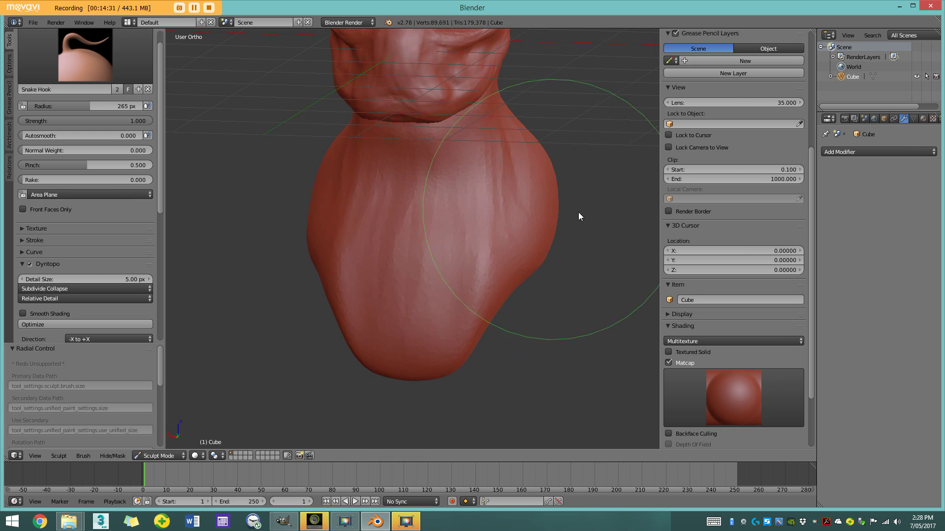
Pull the sides of the torso outward with the Snake Hook brush at a 265 px radius to start the shoulders
{"action": "left_click_drag", "start_coordinate": [544, 207], "coordinate": [586, 219]}
{"action": "middle_click_drag", "start_coordinate": [585, 219], "coordinate": [489, 240]}
{"action": "left_click_drag", "start_coordinate": [489, 240], "coordinate": [493, 257]}
{"action": "mouse_move", "coordinate": [493, 256]}
{"action": "middle_mouse_down"}
{"action": "mouse_move", "coordinate": [533, 259]}
{"action": "mouse_move", "coordinate": [590, 236]}
{"action": "middle_mouse_up"}
{"action": "left_click_drag", "start_coordinate": [275, 222], "coordinate": [249, 228]}
{"action": "mouse_move", "coordinate": [566, 219]}
{"action": "middle_mouse_down"}
{"action": "mouse_move", "coordinate": [463, 226]}
{"action": "mouse_move", "coordinate": [428, 259]}
{"action": "middle_mouse_up"}
{"action": "left_click_drag", "start_coordinate": [384, 283], "coordinate": [359, 303]}
Shape the shoulders and torso further with Snake Hook pulls from several angles
{"action": "middle_click_drag", "start_coordinate": [358, 303], "coordinate": [467, 295]}
{"action": "scroll", "coordinate": [501, 315], "scroll_direction": "up", "scroll_amount": 3}
{"action": "left_click_drag", "start_coordinate": [501, 315], "coordinate": [507, 301]}
{"action": "middle_click_drag", "start_coordinate": [507, 301], "coordinate": [424, 270]}
{"action": "left_click_drag", "start_coordinate": [424, 269], "coordinate": [425, 286]}
{"action": "middle_click_drag", "start_coordinate": [424, 286], "coordinate": [471, 289]}
{"action": "left_click_drag", "start_coordinate": [465, 283], "coordinate": [484, 313]}
{"action": "mouse_move", "coordinate": [484, 313]}
{"action": "middle_mouse_down"}
{"action": "mouse_move", "coordinate": [468, 247]}
{"action": "mouse_move", "coordinate": [354, 252]}
{"action": "middle_mouse_up"}
Resize the Snake Hook brush and refine the shoulder form with another pull
{"action": "scroll", "coordinate": [354, 252], "scroll_direction": "down", "scroll_amount": 5}
{"action": "scroll", "coordinate": [355, 252], "scroll_direction": "up", "scroll_amount": 5}
{"action": "key", "text": "f"}
{"action": "left_click", "coordinate": [474, 285]}
{"action": "middle_click_drag", "start_coordinate": [473, 285], "coordinate": [501, 282]}
{"action": "left_click_drag", "start_coordinate": [461, 288], "coordinate": [429, 268]}
{"action": "mouse_move", "coordinate": [429, 268]}
{"action": "middle_mouse_down"}
{"action": "mouse_move", "coordinate": [378, 282]}
{"action": "mouse_move", "coordinate": [604, 267]}
{"action": "mouse_move", "coordinate": [532, 255]}
{"action": "mouse_move", "coordinate": [533, 283]}
{"action": "middle_mouse_up"}
Switch to the Grab brush and check the bust's proportions from the front and side
{"action": "scroll", "coordinate": [566, 260], "scroll_direction": "down", "scroll_amount": 3}
{"action": "key", "text": "g"}
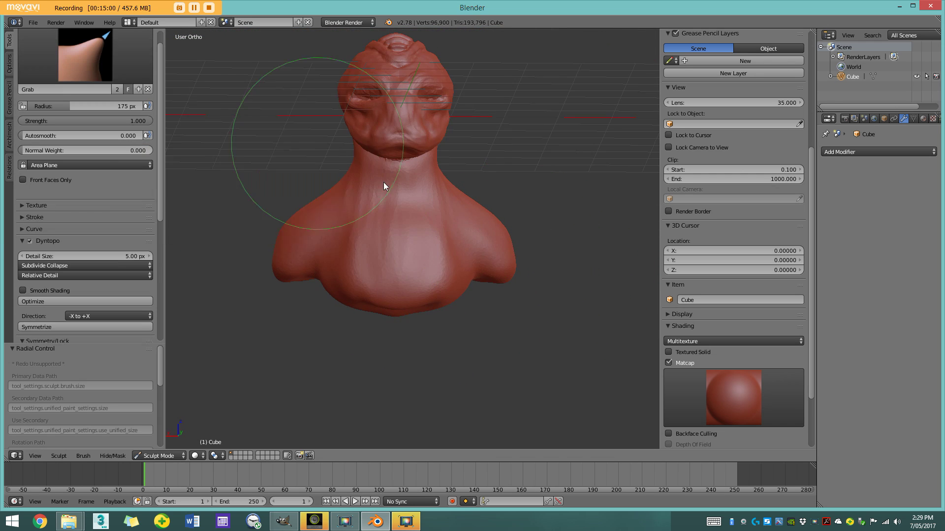
{"action": "scroll", "coordinate": [384, 186], "scroll_direction": "up", "scroll_amount": 2}
{"action": "middle_click_drag", "start_coordinate": [434, 141], "coordinate": [527, 213]}
{"action": "scroll", "coordinate": [409, 173], "scroll_direction": "down", "scroll_amount": 3}
{"action": "scroll", "coordinate": [526, 213], "scroll_direction": "up", "scroll_amount": 2}
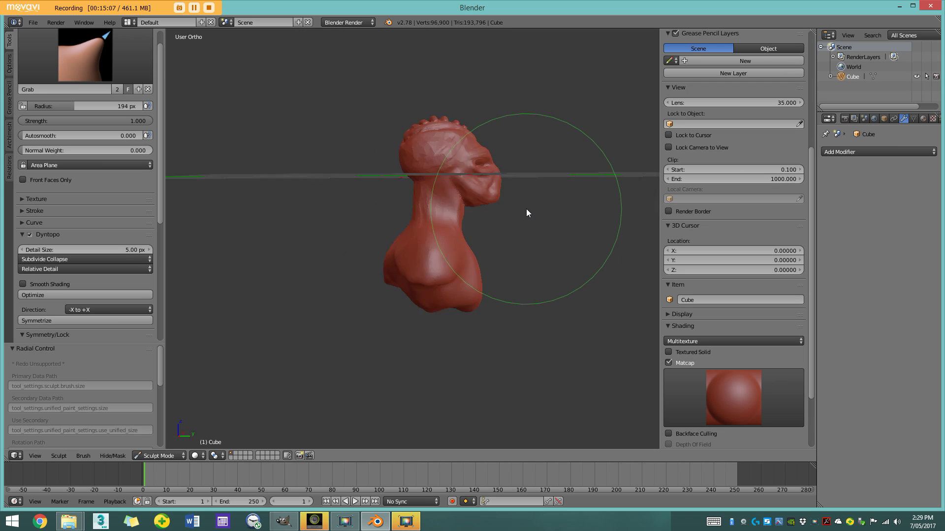
Adjust the neck area with an upward Grab pull in the straight-on view of the face
{"action": "key", "text": "ctrl+KP_1"}
{"action": "scroll", "coordinate": [504, 291], "scroll_direction": "up", "scroll_amount": 2}
{"action": "scroll", "coordinate": [444, 255], "scroll_direction": "down", "scroll_amount": 2}
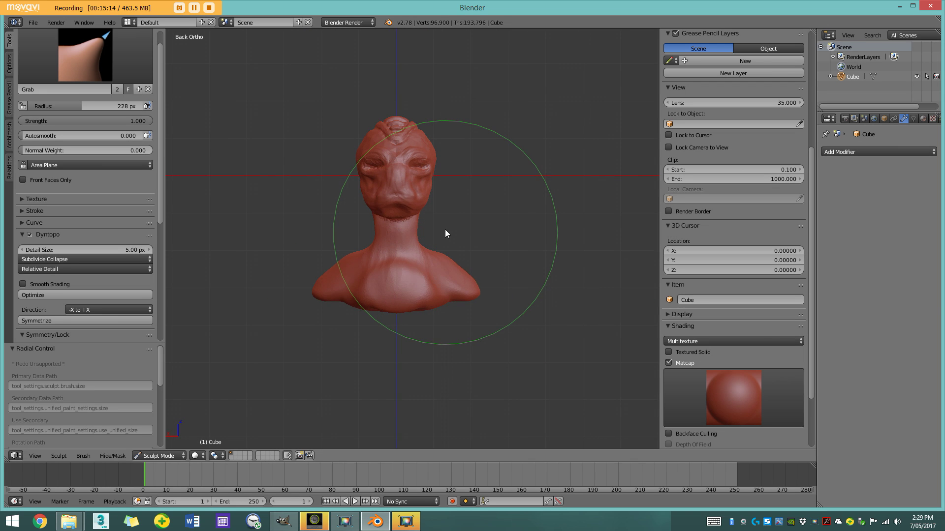
{"action": "scroll", "coordinate": [445, 229], "scroll_direction": "up", "scroll_amount": 5}
{"action": "left_click_drag", "start_coordinate": [386, 206], "coordinate": [375, 160]}
{"action": "scroll", "coordinate": [450, 128], "scroll_direction": "down", "scroll_amount": 4}
{"action": "mouse_move", "coordinate": [492, 212]}
{"action": "middle_mouse_down"}
{"action": "mouse_move", "coordinate": [444, 234]}
{"action": "mouse_move", "coordinate": [460, 214]}
{"action": "middle_mouse_up"}
Switch to a clay brush and start building up muscle volume on the chest
{"action": "left_click", "coordinate": [94, 61]}
{"action": "left_click", "coordinate": [122, 106]}
{"action": "mouse_move", "coordinate": [413, 340]}
{"action": "middle_mouse_down"}
{"action": "mouse_move", "coordinate": [398, 269]}
{"action": "mouse_move", "coordinate": [391, 306]}
{"action": "mouse_move", "coordinate": [353, 253]}
{"action": "mouse_move", "coordinate": [358, 206]}
{"action": "middle_mouse_up"}
{"action": "mouse_move", "coordinate": [358, 206]}
{"action": "left_mouse_down"}
{"action": "mouse_move", "coordinate": [321, 217]}
{"action": "mouse_move", "coordinate": [444, 235]}
{"action": "left_mouse_up"}
{"action": "middle_click_drag", "start_coordinate": [444, 235], "coordinate": [404, 294]}
{"action": "scroll", "coordinate": [409, 253], "scroll_direction": "up", "scroll_amount": 4}
{"action": "middle_click_drag", "start_coordinate": [409, 253], "coordinate": [423, 206]}
{"action": "mouse_move", "coordinate": [455, 207]}
{"action": "left_mouse_down"}
{"action": "mouse_move", "coordinate": [515, 207]}
{"action": "mouse_move", "coordinate": [418, 227]}
{"action": "mouse_move", "coordinate": [446, 240]}
{"action": "left_mouse_up"}
Build up the chest and shoulder muscles with broad strokes from several angles
{"action": "mouse_move", "coordinate": [446, 240]}
{"action": "middle_mouse_down"}
{"action": "mouse_move", "coordinate": [473, 258]}
{"action": "mouse_move", "coordinate": [452, 256]}
{"action": "middle_mouse_up"}
{"action": "mouse_move", "coordinate": [452, 256]}
{"action": "left_mouse_down"}
{"action": "mouse_move", "coordinate": [433, 257]}
{"action": "mouse_move", "coordinate": [521, 248]}
{"action": "left_mouse_up"}
{"action": "mouse_move", "coordinate": [522, 248]}
{"action": "middle_mouse_down"}
{"action": "mouse_move", "coordinate": [344, 272]}
{"action": "mouse_move", "coordinate": [382, 243]}
{"action": "mouse_move", "coordinate": [330, 229]}
{"action": "mouse_move", "coordinate": [466, 279]}
{"action": "middle_mouse_up"}
{"action": "left_click_drag", "start_coordinate": [524, 271], "coordinate": [462, 285]}
{"action": "middle_click_drag", "start_coordinate": [462, 286], "coordinate": [419, 276]}
{"action": "left_click_drag", "start_coordinate": [458, 264], "coordinate": [368, 283]}
{"action": "middle_click_drag", "start_coordinate": [368, 283], "coordinate": [419, 286]}
{"action": "left_click_drag", "start_coordinate": [418, 286], "coordinate": [391, 247]}
Add build-up strokes toward the upper chest and collarbone area
{"action": "middle_click_drag", "start_coordinate": [391, 247], "coordinate": [461, 253]}
{"action": "scroll", "coordinate": [460, 253], "scroll_direction": "down", "scroll_amount": 1}
{"action": "left_click_drag", "start_coordinate": [460, 253], "coordinate": [460, 201]}
{"action": "middle_click_drag", "start_coordinate": [461, 200], "coordinate": [497, 217]}
{"action": "mouse_move", "coordinate": [457, 160]}
{"action": "left_mouse_down"}
{"action": "mouse_move", "coordinate": [486, 261]}
{"action": "mouse_move", "coordinate": [372, 173]}
{"action": "mouse_move", "coordinate": [491, 238]}
{"action": "mouse_move", "coordinate": [345, 213]}
{"action": "left_mouse_up"}
Resize the build-up brush and add a broad stroke across the chest
{"action": "key", "text": "f"}
{"action": "left_click", "coordinate": [422, 187]}
{"action": "middle_click_drag", "start_coordinate": [422, 187], "coordinate": [412, 247], "text": "shift"}
{"action": "scroll", "coordinate": [412, 247], "scroll_direction": "up", "scroll_amount": 1}
{"action": "left_click_drag", "start_coordinate": [428, 261], "coordinate": [303, 255]}
Raise the brush strength and thicken the pectorals and lower chest with more strokes
{"action": "left_click_drag", "start_coordinate": [88, 121], "coordinate": [102, 121]}
{"action": "mouse_move", "coordinate": [399, 251]}
{"action": "left_mouse_down"}
{"action": "mouse_move", "coordinate": [491, 279]}
{"action": "mouse_move", "coordinate": [430, 308]}
{"action": "mouse_move", "coordinate": [502, 266]}
{"action": "left_mouse_up"}
{"action": "middle_click_drag", "start_coordinate": [501, 266], "coordinate": [418, 293]}
{"action": "mouse_move", "coordinate": [418, 293]}
{"action": "left_mouse_down"}
{"action": "mouse_move", "coordinate": [450, 302]}
{"action": "mouse_move", "coordinate": [407, 217]}
{"action": "left_mouse_up"}
{"action": "scroll", "coordinate": [418, 282], "scroll_direction": "down", "scroll_amount": 1}
{"action": "mouse_move", "coordinate": [408, 217]}
{"action": "middle_mouse_down"}
{"action": "mouse_move", "coordinate": [418, 282]}
{"action": "mouse_move", "coordinate": [443, 275]}
{"action": "middle_mouse_up"}
{"action": "left_click_drag", "start_coordinate": [443, 276], "coordinate": [422, 327]}
{"action": "scroll", "coordinate": [359, 212], "scroll_direction": "down", "scroll_amount": 1}
{"action": "mouse_move", "coordinate": [422, 327]}
{"action": "middle_mouse_down"}
{"action": "mouse_move", "coordinate": [358, 211]}
{"action": "mouse_move", "coordinate": [406, 272]}
{"action": "mouse_move", "coordinate": [428, 256]}
{"action": "middle_mouse_up"}
Switch to the Crease brush and carve the groove between the pectorals and their upper edges
{"action": "key", "text": "shift+c"}
{"action": "scroll", "coordinate": [405, 271], "scroll_direction": "up", "scroll_amount": 3}
{"action": "left_click_drag", "start_coordinate": [428, 256], "coordinate": [518, 186]}
{"action": "scroll", "coordinate": [518, 186], "scroll_direction": "down", "scroll_amount": 3}
{"action": "mouse_move", "coordinate": [518, 186]}
{"action": "middle_mouse_down"}
{"action": "mouse_move", "coordinate": [524, 167]}
{"action": "mouse_move", "coordinate": [488, 266]}
{"action": "middle_mouse_up"}
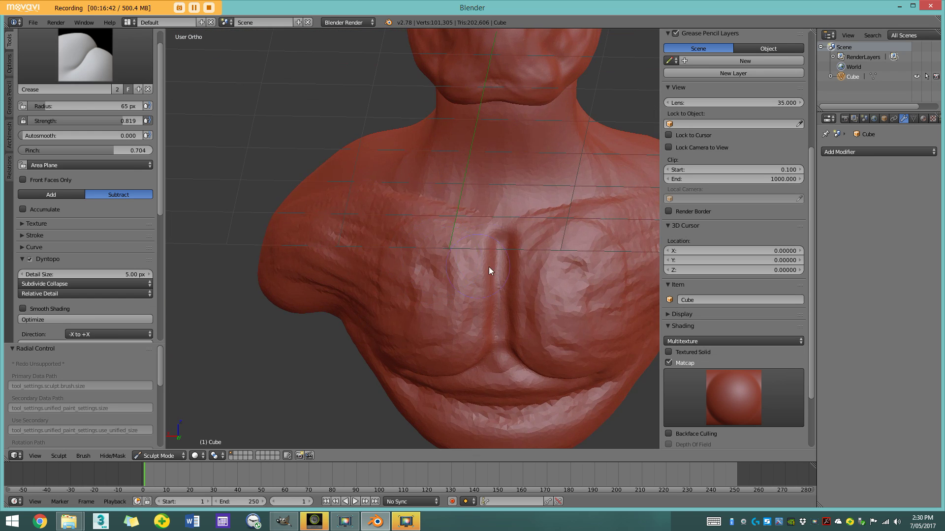
{"action": "left_click_drag", "start_coordinate": [488, 267], "coordinate": [405, 195]}
Smooth the rough chest and shoulder surfaces with the Smooth brush at a 65 px radius
{"action": "left_click", "coordinate": [86, 55]}
{"action": "left_click", "coordinate": [315, 161]}
{"action": "mouse_move", "coordinate": [438, 276]}
{"action": "left_mouse_down"}
{"action": "mouse_move", "coordinate": [447, 332]}
{"action": "mouse_move", "coordinate": [341, 202]}
{"action": "left_mouse_up"}
{"action": "scroll", "coordinate": [340, 203], "scroll_direction": "down", "scroll_amount": 4}
{"action": "middle_click_drag", "start_coordinate": [344, 237], "coordinate": [394, 305]}
{"action": "left_click_drag", "start_coordinate": [394, 305], "coordinate": [422, 336]}
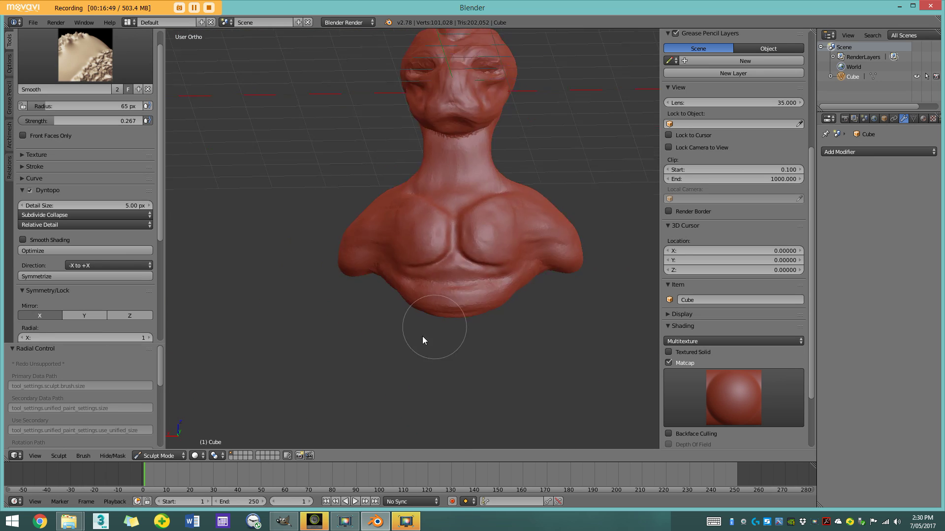
Set the brush radius to 131 px and switch to the Grab brush in the straight-on view of the face
{"action": "middle_click_drag", "start_coordinate": [422, 335], "coordinate": [507, 285]}
{"action": "key", "text": "KP_1"}
{"action": "key", "text": "ctrl+KP_1"}
{"action": "key", "text": "f"}
{"action": "left_click", "coordinate": [560, 290]}
{"action": "left_click", "coordinate": [85, 55]}
{"action": "left_click", "coordinate": [276, 100]}
{"action": "middle_click_drag", "start_coordinate": [378, 199], "coordinate": [382, 218], "text": "shift"}
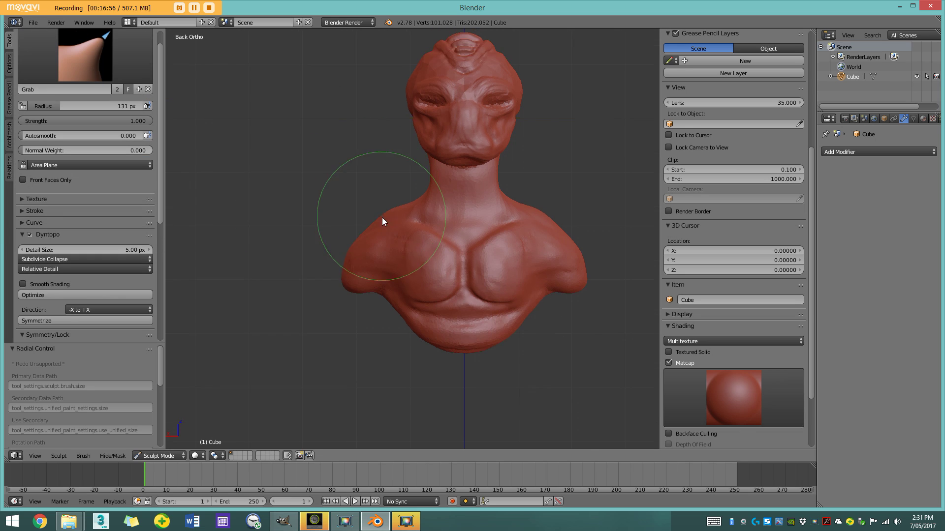
Set the Grab radius to 167 px and reshape the lower edge and sides of the torso
{"action": "key", "text": "f"}
{"action": "left_click", "coordinate": [399, 217]}
{"action": "scroll", "coordinate": [421, 246], "scroll_direction": "up", "scroll_amount": 3}
{"action": "scroll", "coordinate": [433, 265], "scroll_direction": "down", "scroll_amount": 2}
{"action": "scroll", "coordinate": [445, 275], "scroll_direction": "up", "scroll_amount": 1}
{"action": "middle_click_drag", "start_coordinate": [445, 340], "coordinate": [413, 284], "text": "shift"}
{"action": "left_click_drag", "start_coordinate": [406, 320], "coordinate": [400, 329]}
{"action": "left_click_drag", "start_coordinate": [541, 296], "coordinate": [554, 292]}
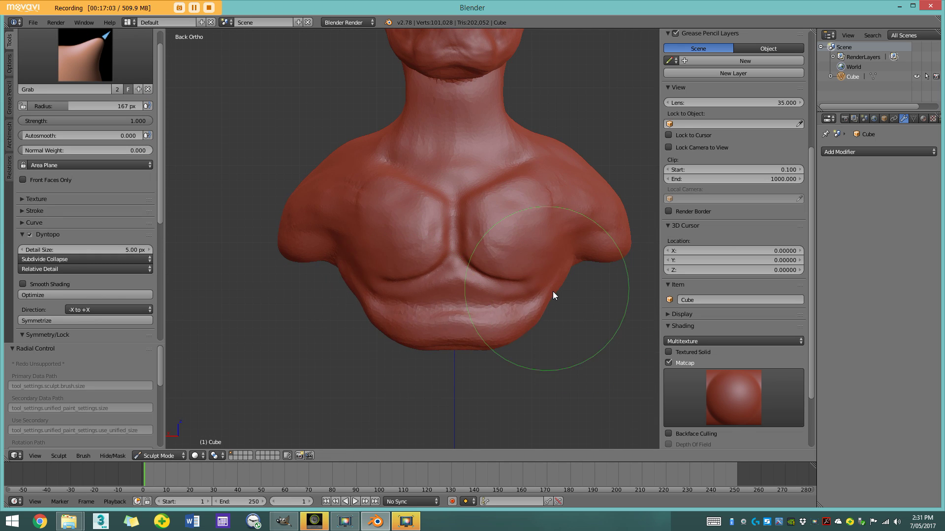
Set the Grab radius to 222 px and adjust the torso's profile in side view
{"action": "key", "text": "KP_3"}
{"action": "scroll", "coordinate": [524, 309], "scroll_direction": "down", "scroll_amount": 2}
{"action": "key", "text": "ctrl+KP_3"}
{"action": "key", "text": "f"}
{"action": "left_click", "coordinate": [498, 303]}
{"action": "left_click_drag", "start_coordinate": [348, 309], "coordinate": [356, 311]}
Nudge the chest upward with the Grab brush in an angled view and check its shape
{"action": "middle_click_drag", "start_coordinate": [356, 312], "coordinate": [492, 308]}
{"action": "scroll", "coordinate": [484, 301], "scroll_direction": "up", "scroll_amount": 3}
{"action": "left_click_drag", "start_coordinate": [477, 310], "coordinate": [474, 300]}
{"action": "middle_click_drag", "start_coordinate": [534, 296], "coordinate": [488, 294]}
{"action": "middle_click_drag", "start_coordinate": [394, 302], "coordinate": [485, 309]}
{"action": "scroll", "coordinate": [486, 308], "scroll_direction": "up", "scroll_amount": 1}
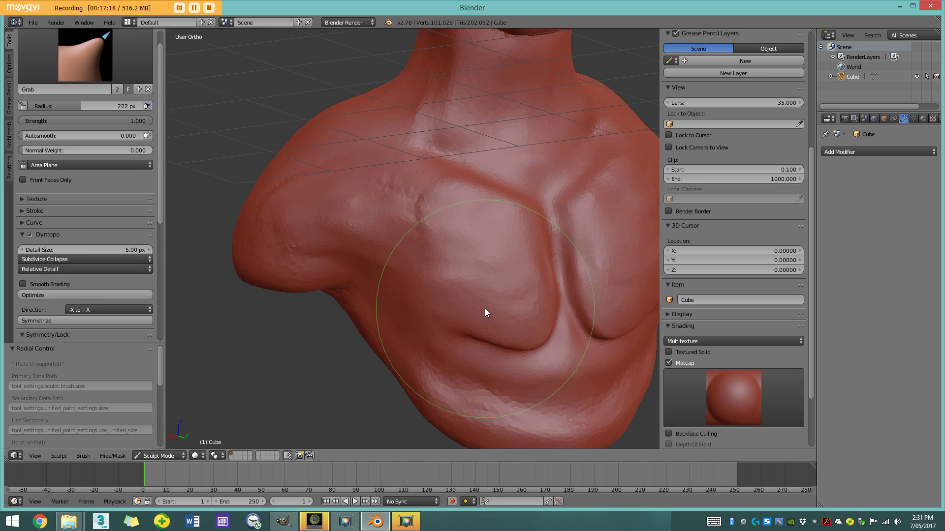
Build up diagonal muscle strands on the upper back below the shoulders with the Clay Strips brush
{"action": "scroll", "coordinate": [485, 309], "scroll_direction": "down", "scroll_amount": 3}
{"action": "mouse_move", "coordinate": [483, 269]}
{"action": "middle_mouse_down"}
{"action": "mouse_move", "coordinate": [377, 249]}
{"action": "mouse_move", "coordinate": [428, 287]}
{"action": "mouse_move", "coordinate": [378, 279]}
{"action": "middle_mouse_up"}
{"action": "scroll", "coordinate": [377, 256], "scroll_direction": "down", "scroll_amount": 2}
{"action": "key", "text": "shift+c"}
{"action": "key", "text": "3"}
{"action": "key", "text": "f"}
{"action": "left_click", "coordinate": [358, 275]}
{"action": "scroll", "coordinate": [364, 271], "scroll_direction": "up", "scroll_amount": 2}
{"action": "key", "text": "f"}
{"action": "left_click_drag", "start_coordinate": [372, 193], "coordinate": [329, 263]}
{"action": "middle_click_drag", "start_coordinate": [385, 214], "coordinate": [394, 276]}
{"action": "key", "text": "f"}
{"action": "left_click", "coordinate": [367, 266]}
{"action": "mouse_move", "coordinate": [365, 252]}
{"action": "left_mouse_down"}
{"action": "mouse_move", "coordinate": [339, 335]}
{"action": "mouse_move", "coordinate": [297, 333]}
{"action": "left_mouse_up"}
{"action": "left_click_drag", "start_coordinate": [341, 291], "coordinate": [310, 347]}
Extend the muscle strands down the middle of the back toward the waist
{"action": "middle_click_drag", "start_coordinate": [389, 305], "coordinate": [404, 242]}
{"action": "scroll", "coordinate": [394, 261], "scroll_direction": "down", "scroll_amount": 2}
{"action": "left_click_drag", "start_coordinate": [371, 271], "coordinate": [332, 300]}
{"action": "scroll", "coordinate": [351, 278], "scroll_direction": "up", "scroll_amount": 2}
{"action": "left_click_drag", "start_coordinate": [382, 232], "coordinate": [330, 307]}
{"action": "scroll", "coordinate": [374, 335], "scroll_direction": "down", "scroll_amount": 4}
{"action": "middle_click_drag", "start_coordinate": [396, 313], "coordinate": [411, 238], "text": "shift"}
{"action": "scroll", "coordinate": [413, 241], "scroll_direction": "up", "scroll_amount": 1}
{"action": "left_click_drag", "start_coordinate": [451, 266], "coordinate": [428, 272]}
Add short rib-like strokes along the lower sides of the back
{"action": "middle_click_drag", "start_coordinate": [438, 266], "coordinate": [384, 276]}
{"action": "left_click_drag", "start_coordinate": [397, 256], "coordinate": [467, 246]}
{"action": "middle_click_drag", "start_coordinate": [367, 315], "coordinate": [397, 273]}
{"action": "left_click_drag", "start_coordinate": [431, 271], "coordinate": [472, 285]}
{"action": "left_click_drag", "start_coordinate": [433, 258], "coordinate": [465, 264]}
{"action": "left_click_drag", "start_coordinate": [428, 236], "coordinate": [463, 255]}
{"action": "mouse_move", "coordinate": [419, 300]}
{"action": "middle_mouse_down"}
{"action": "mouse_move", "coordinate": [389, 260]}
{"action": "mouse_move", "coordinate": [405, 241]}
{"action": "middle_mouse_up"}
{"action": "left_click_drag", "start_coordinate": [356, 226], "coordinate": [367, 246]}
Switch to the Crease brush and carve grooves along the spine and between the shoulder blades
{"action": "mouse_move", "coordinate": [402, 247]}
{"action": "middle_mouse_down"}
{"action": "mouse_move", "coordinate": [518, 249]}
{"action": "mouse_move", "coordinate": [489, 277]}
{"action": "mouse_move", "coordinate": [421, 262]}
{"action": "middle_mouse_up"}
{"action": "key", "text": "shift+c"}
{"action": "scroll", "coordinate": [420, 262], "scroll_direction": "up", "scroll_amount": 4}
{"action": "left_click_drag", "start_coordinate": [410, 133], "coordinate": [387, 339]}
{"action": "scroll", "coordinate": [420, 249], "scroll_direction": "down", "scroll_amount": 2}
{"action": "left_click_drag", "start_coordinate": [411, 197], "coordinate": [450, 121]}
{"action": "scroll", "coordinate": [435, 131], "scroll_direction": "down", "scroll_amount": 4}
Smooth the strokes across the back, shoulders and spine, raising the Smooth brush strength to 0.524
{"action": "left_click_drag", "start_coordinate": [427, 169], "coordinate": [417, 199], "text": "shift"}
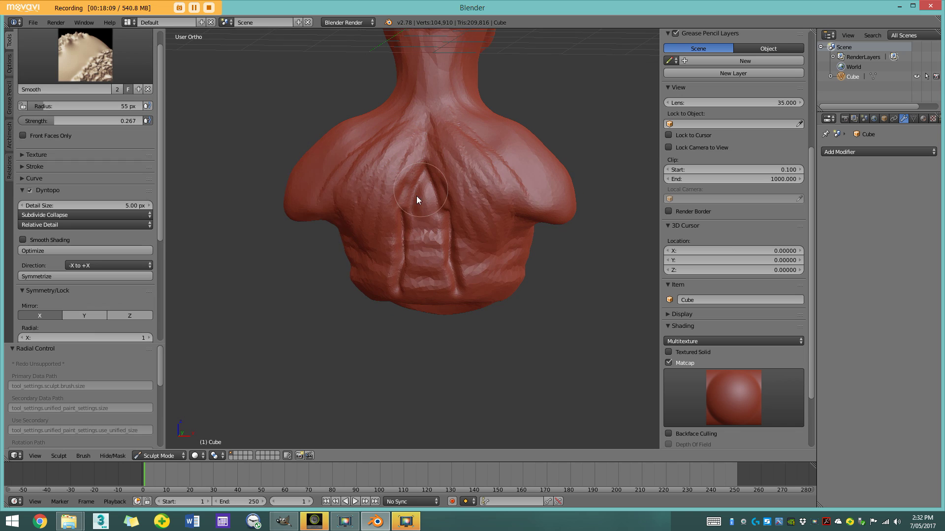
{"action": "left_click_drag", "start_coordinate": [388, 140], "coordinate": [352, 169]}
{"action": "middle_click_drag", "start_coordinate": [412, 241], "coordinate": [420, 212]}
{"action": "left_click_drag", "start_coordinate": [445, 141], "coordinate": [441, 172]}
{"action": "left_click_drag", "start_coordinate": [74, 121], "coordinate": [105, 121]}
{"action": "left_click_drag", "start_coordinate": [441, 290], "coordinate": [443, 221]}
{"action": "middle_click_drag", "start_coordinate": [401, 136], "coordinate": [429, 177]}
{"action": "left_click_drag", "start_coordinate": [429, 177], "coordinate": [448, 211]}
{"action": "left_click_drag", "start_coordinate": [489, 152], "coordinate": [445, 135]}
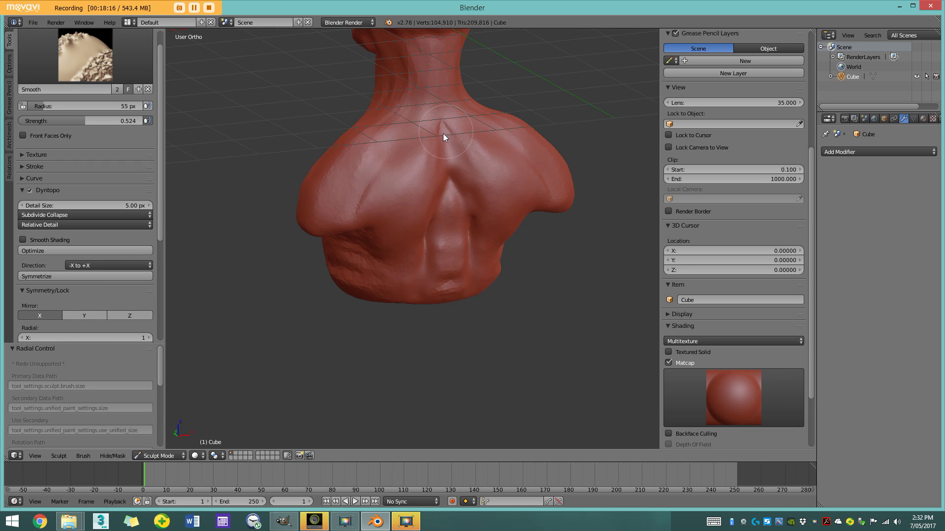
{"action": "scroll", "coordinate": [443, 137], "scroll_direction": "down", "scroll_amount": 3}
{"action": "middle_click_drag", "start_coordinate": [420, 249], "coordinate": [400, 228]}
{"action": "scroll", "coordinate": [401, 228], "scroll_direction": "down", "scroll_amount": 2}
{"action": "left_click_drag", "start_coordinate": [386, 208], "coordinate": [387, 208]}
{"action": "mouse_move", "coordinate": [387, 208]}
{"action": "middle_mouse_down"}
{"action": "mouse_move", "coordinate": [245, 221]}
{"action": "mouse_move", "coordinate": [197, 213]}
{"action": "middle_mouse_up"}
Switch to the Grab brush, adjust its radius and pull the sides of the back inward
{"action": "left_click", "coordinate": [85, 55]}
{"action": "left_click", "coordinate": [277, 111]}
{"action": "scroll", "coordinate": [427, 203], "scroll_direction": "up", "scroll_amount": 4}
{"action": "scroll", "coordinate": [426, 202], "scroll_direction": "down", "scroll_amount": 1}
{"action": "middle_click_drag", "start_coordinate": [427, 203], "coordinate": [424, 217]}
{"action": "middle_click_drag", "start_coordinate": [326, 190], "coordinate": [467, 259]}
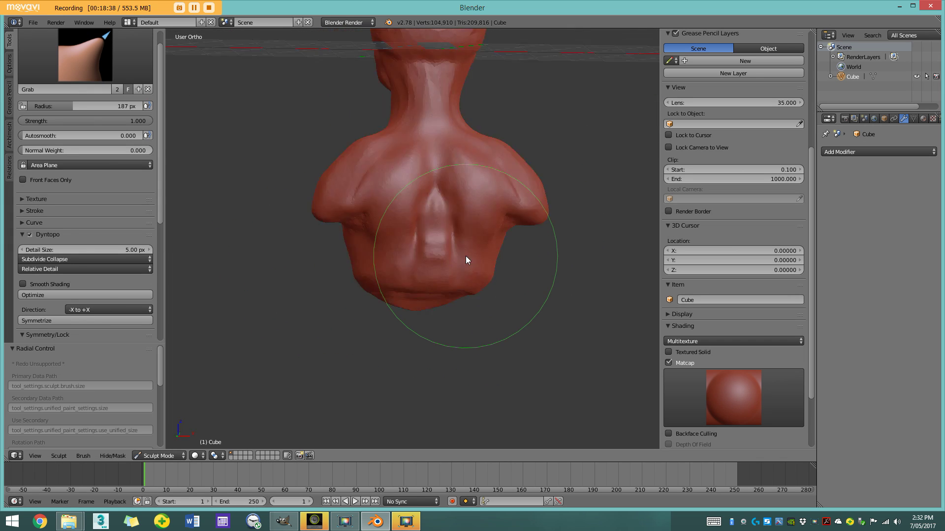
{"action": "key", "text": "KP_3"}
{"action": "key", "text": "ctrl+KP_3"}
{"action": "key", "text": "f"}
{"action": "left_click", "coordinate": [500, 295]}
{"action": "left_click_drag", "start_coordinate": [460, 253], "coordinate": [449, 261]}
{"action": "left_click_drag", "start_coordinate": [470, 176], "coordinate": [456, 175]}
{"action": "mouse_move", "coordinate": [446, 264]}
{"action": "left_mouse_down"}
{"action": "mouse_move", "coordinate": [439, 275]}
{"action": "mouse_move", "coordinate": [439, 254]}
{"action": "left_mouse_up"}
Switch to the Thumb brush, adjust its strength and radius, and push the torso surface outward and down
{"action": "left_click", "coordinate": [85, 55]}
{"action": "left_click", "coordinate": [81, 209]}
{"action": "key", "text": "shift+f"}
{"action": "left_click", "coordinate": [439, 292]}
{"action": "scroll", "coordinate": [500, 253], "scroll_direction": "up", "scroll_amount": 1}
{"action": "middle_click_drag", "start_coordinate": [493, 252], "coordinate": [387, 222]}
{"action": "key", "text": "f"}
{"action": "left_click", "coordinate": [439, 254]}
{"action": "left_click_drag", "start_coordinate": [439, 254], "coordinate": [382, 290]}
Switch back to the Grab brush and adjust its radius
{"action": "middle_click_drag", "start_coordinate": [427, 379], "coordinate": [433, 305]}
{"action": "left_click", "coordinate": [85, 56]}
{"action": "left_click", "coordinate": [317, 96]}
{"action": "key", "text": "f"}
{"action": "left_click", "coordinate": [391, 255]}
{"action": "mouse_move", "coordinate": [390, 255]}
{"action": "middle_mouse_down"}
{"action": "mouse_move", "coordinate": [541, 276]}
{"action": "mouse_move", "coordinate": [489, 278]}
{"action": "mouse_move", "coordinate": [471, 237]}
{"action": "middle_mouse_up"}
Select the Clay Strips brush and lay muscle fibres across the pectorals from the sternum toward the shoulder
{"action": "left_click", "coordinate": [85, 55]}
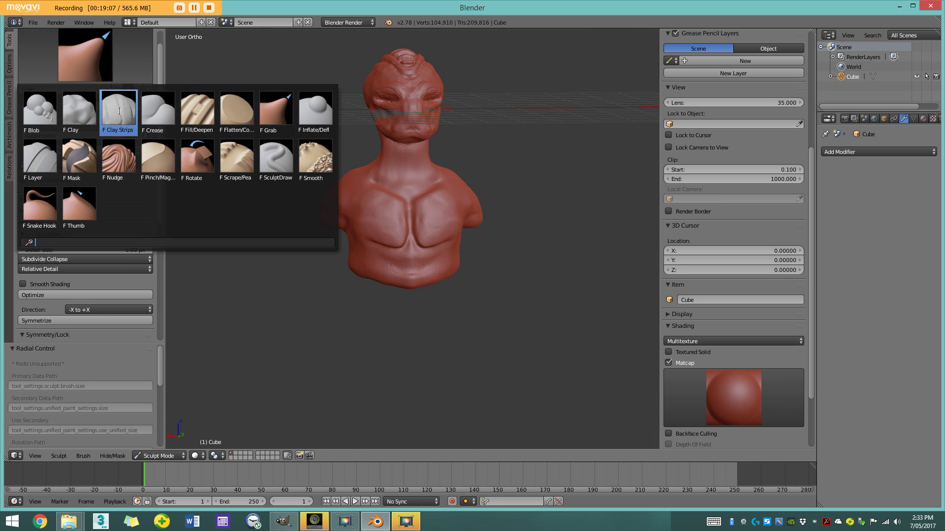
{"action": "left_click", "coordinate": [118, 111]}
{"action": "middle_click_drag", "start_coordinate": [354, 212], "coordinate": [420, 224]}
{"action": "scroll", "coordinate": [420, 224], "scroll_direction": "up", "scroll_amount": 3}
{"action": "scroll", "coordinate": [420, 223], "scroll_direction": "up", "scroll_amount": 1}
{"action": "mouse_move", "coordinate": [421, 224]}
{"action": "left_mouse_down"}
{"action": "mouse_move", "coordinate": [364, 249]}
{"action": "mouse_move", "coordinate": [342, 228]}
{"action": "left_mouse_up"}
Add further Clay Strips strokes along the lower part and bottom edge of the pectorals
{"action": "scroll", "coordinate": [376, 256], "scroll_direction": "up", "scroll_amount": 2}
{"action": "mouse_move", "coordinate": [452, 236]}
{"action": "middle_mouse_down"}
{"action": "mouse_move", "coordinate": [376, 256]}
{"action": "mouse_move", "coordinate": [433, 256]}
{"action": "middle_mouse_up"}
{"action": "mouse_move", "coordinate": [369, 322]}
{"action": "left_mouse_down"}
{"action": "mouse_move", "coordinate": [304, 295]}
{"action": "mouse_move", "coordinate": [367, 298]}
{"action": "left_mouse_up"}
{"action": "mouse_move", "coordinate": [379, 276]}
{"action": "left_mouse_down"}
{"action": "mouse_move", "coordinate": [320, 239]}
{"action": "mouse_move", "coordinate": [399, 258]}
{"action": "left_mouse_up"}
{"action": "scroll", "coordinate": [368, 220], "scroll_direction": "down", "scroll_amount": 3}
{"action": "scroll", "coordinate": [368, 221], "scroll_direction": "up", "scroll_amount": 3}
{"action": "left_click_drag", "start_coordinate": [384, 295], "coordinate": [301, 279]}
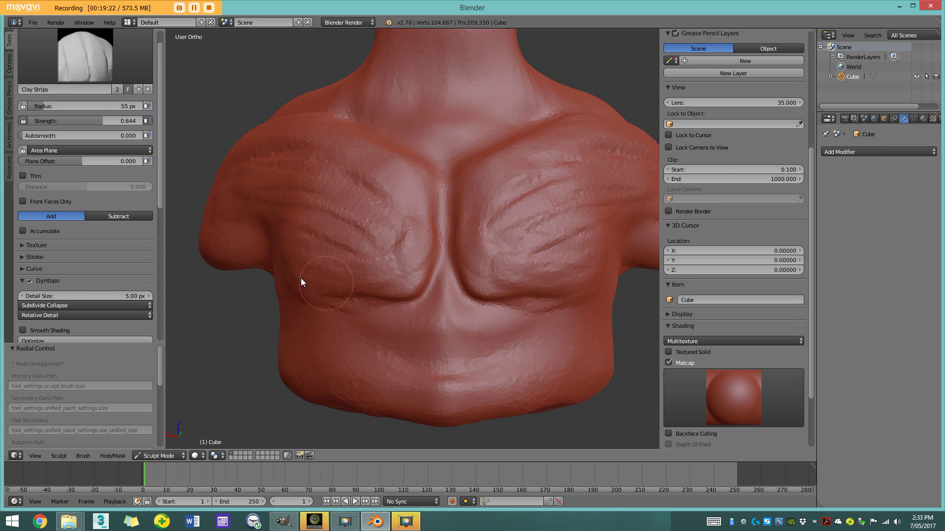
Switch to the Smooth brush to soften the muscle fibres on the chest
{"action": "scroll", "coordinate": [300, 278], "scroll_direction": "down", "scroll_amount": 3}
{"action": "key", "text": "s"}
{"action": "mouse_move", "coordinate": [388, 231]}
{"action": "middle_mouse_down"}
{"action": "mouse_move", "coordinate": [437, 212]}
{"action": "mouse_move", "coordinate": [404, 308]}
{"action": "mouse_move", "coordinate": [413, 242]}
{"action": "mouse_move", "coordinate": [456, 207]}
{"action": "mouse_move", "coordinate": [394, 276]}
{"action": "mouse_move", "coordinate": [521, 268]}
{"action": "mouse_move", "coordinate": [536, 249]}
{"action": "middle_mouse_up"}
Reselect the Clay Strips brush and build up volume on the shoulder and side of the chest
{"action": "left_click", "coordinate": [74, 52]}
{"action": "left_click", "coordinate": [116, 103]}
{"action": "scroll", "coordinate": [473, 221], "scroll_direction": "up", "scroll_amount": 4}
{"action": "mouse_move", "coordinate": [483, 221]}
{"action": "middle_mouse_down"}
{"action": "mouse_move", "coordinate": [390, 214]}
{"action": "mouse_move", "coordinate": [419, 209]}
{"action": "middle_mouse_up"}
{"action": "left_click_drag", "start_coordinate": [426, 234], "coordinate": [452, 273]}
{"action": "mouse_move", "coordinate": [418, 281]}
{"action": "middle_mouse_down"}
{"action": "mouse_move", "coordinate": [341, 276]}
{"action": "mouse_move", "coordinate": [419, 261]}
{"action": "middle_mouse_up"}
{"action": "left_click_drag", "start_coordinate": [404, 266], "coordinate": [447, 289]}
Add more strokes to the muscle forms of the shoulder and upper chest from different angles
{"action": "scroll", "coordinate": [464, 250], "scroll_direction": "down", "scroll_amount": 2}
{"action": "mouse_move", "coordinate": [463, 250]}
{"action": "middle_mouse_down"}
{"action": "mouse_move", "coordinate": [505, 258]}
{"action": "mouse_move", "coordinate": [332, 184]}
{"action": "mouse_move", "coordinate": [387, 191]}
{"action": "middle_mouse_up"}
{"action": "scroll", "coordinate": [333, 184], "scroll_direction": "up", "scroll_amount": 3}
{"action": "left_click_drag", "start_coordinate": [418, 179], "coordinate": [455, 170]}
{"action": "middle_click_drag", "start_coordinate": [407, 205], "coordinate": [465, 201]}
{"action": "left_click_drag", "start_coordinate": [438, 221], "coordinate": [477, 201]}
Shape the outer shoulder and upper arm with close-up strokes, and smooth the transitions
{"action": "scroll", "coordinate": [477, 201], "scroll_direction": "down", "scroll_amount": 4}
{"action": "middle_click_drag", "start_coordinate": [477, 200], "coordinate": [365, 238]}
{"action": "scroll", "coordinate": [365, 238], "scroll_direction": "up", "scroll_amount": 5}
{"action": "mouse_move", "coordinate": [277, 227]}
{"action": "left_mouse_down"}
{"action": "mouse_move", "coordinate": [334, 208]}
{"action": "mouse_move", "coordinate": [319, 205]}
{"action": "left_mouse_up"}
{"action": "middle_click_drag", "start_coordinate": [319, 205], "coordinate": [300, 212]}
{"action": "left_click_drag", "start_coordinate": [307, 212], "coordinate": [274, 241]}
{"action": "left_click_drag", "start_coordinate": [290, 158], "coordinate": [253, 231]}
{"action": "scroll", "coordinate": [276, 212], "scroll_direction": "down", "scroll_amount": 2}
{"action": "middle_click_drag", "start_coordinate": [275, 212], "coordinate": [315, 212]}
{"action": "mouse_move", "coordinate": [323, 197]}
{"action": "left_mouse_down", "text": "shift"}
{"action": "mouse_move", "coordinate": [331, 258]}
{"action": "mouse_move", "coordinate": [309, 224]}
{"action": "left_mouse_up", "text": "shift"}
{"action": "scroll", "coordinate": [310, 266], "scroll_direction": "down", "scroll_amount": 1}
Sharpen the lower and inner edge of the pectorals with the Pinch brush at 65 px radius
{"action": "mouse_move", "coordinate": [330, 266]}
{"action": "middle_mouse_down"}
{"action": "mouse_move", "coordinate": [312, 283]}
{"action": "mouse_move", "coordinate": [459, 224]}
{"action": "mouse_move", "coordinate": [384, 290]}
{"action": "mouse_move", "coordinate": [405, 263]}
{"action": "mouse_move", "coordinate": [406, 235]}
{"action": "middle_mouse_up"}
{"action": "scroll", "coordinate": [460, 225], "scroll_direction": "down", "scroll_amount": 3}
{"action": "scroll", "coordinate": [384, 290], "scroll_direction": "down", "scroll_amount": 1}
{"action": "key", "text": "p"}
{"action": "scroll", "coordinate": [428, 235], "scroll_direction": "up", "scroll_amount": 5}
{"action": "scroll", "coordinate": [406, 235], "scroll_direction": "up", "scroll_amount": 3}
{"action": "middle_click_drag", "start_coordinate": [303, 227], "coordinate": [335, 279]}
{"action": "scroll", "coordinate": [336, 279], "scroll_direction": "up", "scroll_amount": 2}
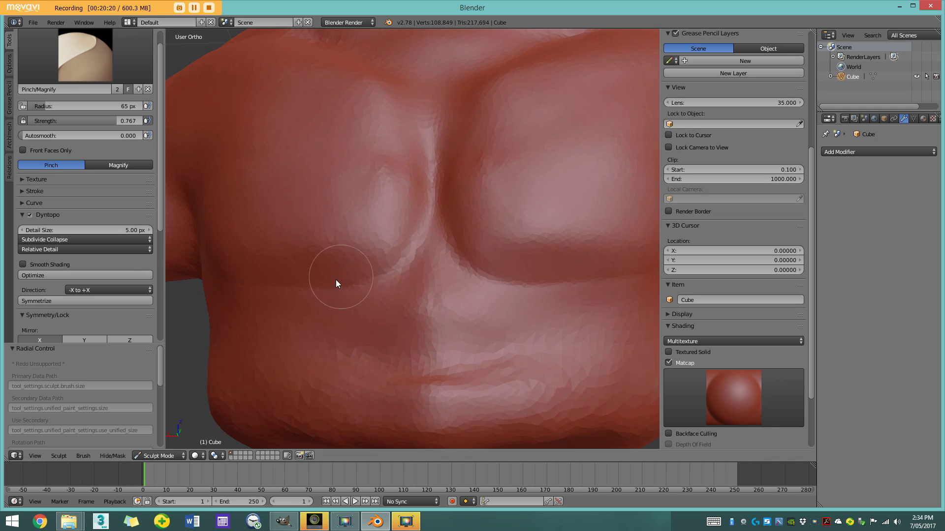
{"action": "left_click_drag", "start_coordinate": [336, 279], "coordinate": [433, 212]}
Switch to the Crease brush in Subtract mode at 43 px radius for work on the side of the neck
{"action": "middle_click_drag", "start_coordinate": [344, 123], "coordinate": [341, 205], "text": "shift"}
{"action": "scroll", "coordinate": [342, 221], "scroll_direction": "down", "scroll_amount": 3}
{"action": "left_click", "coordinate": [98, 61]}
{"action": "left_click", "coordinate": [197, 101]}
{"action": "scroll", "coordinate": [481, 188], "scroll_direction": "down", "scroll_amount": 4}
{"action": "middle_click_drag", "start_coordinate": [481, 188], "coordinate": [546, 168]}
{"action": "scroll", "coordinate": [481, 152], "scroll_direction": "up", "scroll_amount": 5}
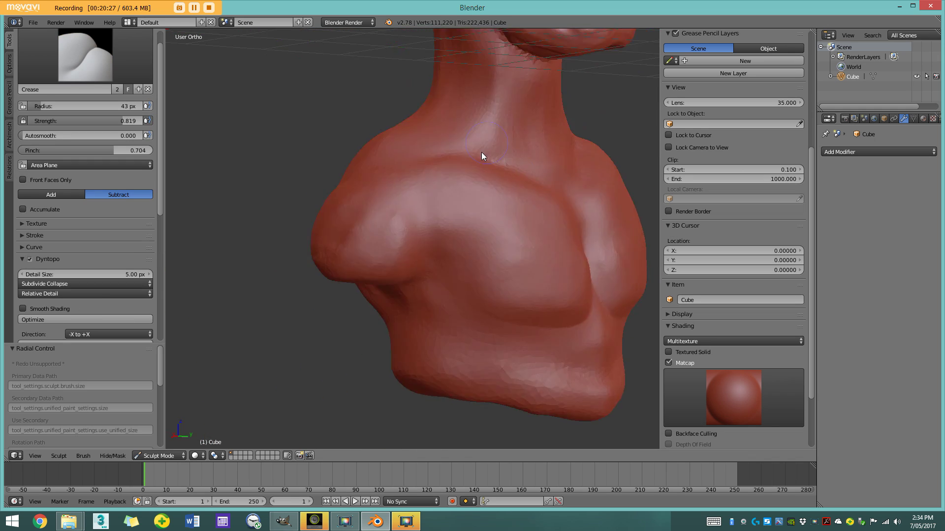
Try carving grooves down the side of the neck with the Crease brush, and undo the strokes
{"action": "middle_click_drag", "start_coordinate": [481, 152], "coordinate": [472, 227], "text": "shift"}
{"action": "middle_click_drag", "start_coordinate": [472, 168], "coordinate": [448, 197]}
{"action": "left_click_drag", "start_coordinate": [447, 106], "coordinate": [484, 241]}
{"action": "middle_click_drag", "start_coordinate": [485, 246], "coordinate": [458, 256]}
{"action": "left_click_drag", "start_coordinate": [445, 246], "coordinate": [487, 317]}
{"action": "middle_click_drag", "start_coordinate": [517, 323], "coordinate": [445, 267]}
{"action": "key", "text": "ctrl+z"}
{"action": "scroll", "coordinate": [445, 266], "scroll_direction": "down", "scroll_amount": 2}
{"action": "key", "text": "ctrl+z"}
{"action": "scroll", "coordinate": [450, 266], "scroll_direction": "up", "scroll_amount": 3}
Carve the long neck muscles from below the jaw to the collarbone with Crease strokes from several angles
{"action": "left_click_drag", "start_coordinate": [423, 84], "coordinate": [475, 229]}
{"action": "middle_click_drag", "start_coordinate": [475, 229], "coordinate": [414, 211]}
{"action": "left_click_drag", "start_coordinate": [364, 128], "coordinate": [426, 300]}
{"action": "left_click_drag", "start_coordinate": [435, 172], "coordinate": [391, 172]}
{"action": "left_click_drag", "start_coordinate": [366, 123], "coordinate": [394, 189]}
{"action": "mouse_move", "coordinate": [396, 197]}
{"action": "middle_mouse_down"}
{"action": "mouse_move", "coordinate": [451, 220]}
{"action": "mouse_move", "coordinate": [485, 207]}
{"action": "middle_mouse_up"}
{"action": "left_click_drag", "start_coordinate": [450, 197], "coordinate": [482, 261]}
{"action": "middle_click_drag", "start_coordinate": [450, 173], "coordinate": [472, 217]}
{"action": "scroll", "coordinate": [462, 226], "scroll_direction": "down", "scroll_amount": 2}
{"action": "mouse_move", "coordinate": [455, 250]}
{"action": "left_mouse_down"}
{"action": "mouse_move", "coordinate": [489, 314]}
{"action": "mouse_move", "coordinate": [467, 276]}
{"action": "left_mouse_up"}
{"action": "left_click_drag", "start_coordinate": [445, 249], "coordinate": [453, 318]}
Smooth the front of the throat and the carved neck muscles with the Smooth brush at 99 px radius
{"action": "middle_click_drag", "start_coordinate": [441, 214], "coordinate": [345, 187]}
{"action": "left_click", "coordinate": [85, 55]}
{"action": "left_click", "coordinate": [42, 209]}
{"action": "scroll", "coordinate": [364, 265], "scroll_direction": "up", "scroll_amount": 3}
{"action": "left_click_drag", "start_coordinate": [358, 282], "coordinate": [339, 266]}
{"action": "key", "text": "f"}
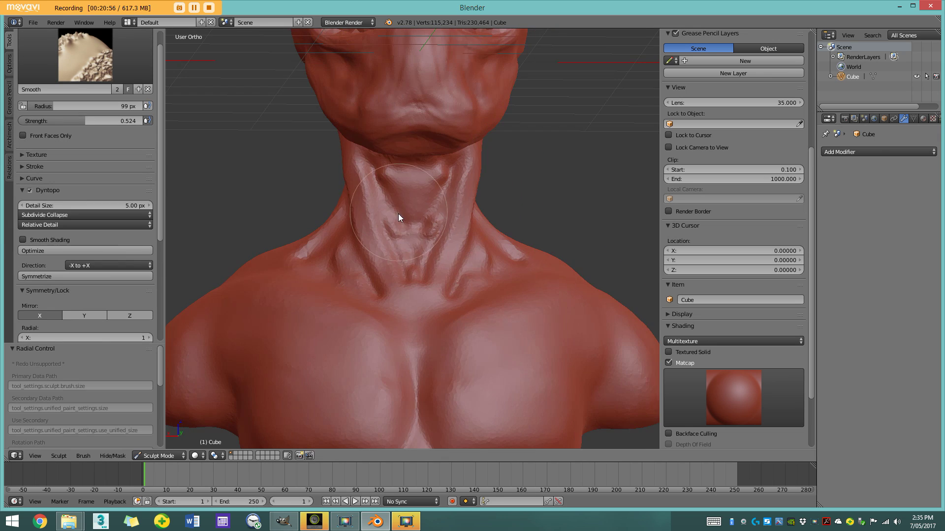
{"action": "left_click_drag", "start_coordinate": [398, 214], "coordinate": [411, 241]}
{"action": "middle_click_drag", "start_coordinate": [411, 237], "coordinate": [441, 275]}
{"action": "scroll", "coordinate": [443, 278], "scroll_direction": "up", "scroll_amount": 4}
{"action": "left_click_drag", "start_coordinate": [445, 282], "coordinate": [391, 246]}
Cut narrow grooves along both edges of the neck muscles to the throat pit with the Crease brush at 26 px radius
{"action": "left_click", "coordinate": [85, 55]}
{"action": "left_click", "coordinate": [158, 110]}
{"action": "middle_click_drag", "start_coordinate": [305, 221], "coordinate": [338, 235]}
{"action": "left_click_drag", "start_coordinate": [332, 172], "coordinate": [368, 308]}
{"action": "key", "text": "f"}
{"action": "left_click_drag", "start_coordinate": [326, 156], "coordinate": [341, 261]}
{"action": "middle_click_drag", "start_coordinate": [341, 261], "coordinate": [338, 192], "text": "shift"}
{"action": "left_click_drag", "start_coordinate": [337, 212], "coordinate": [359, 342]}
{"action": "middle_click_drag", "start_coordinate": [362, 320], "coordinate": [426, 300]}
{"action": "mouse_move", "coordinate": [384, 305]}
{"action": "left_mouse_down"}
{"action": "mouse_move", "coordinate": [448, 369]}
{"action": "mouse_move", "coordinate": [451, 408]}
{"action": "left_mouse_up"}
{"action": "left_click_drag", "start_coordinate": [393, 322], "coordinate": [346, 186]}
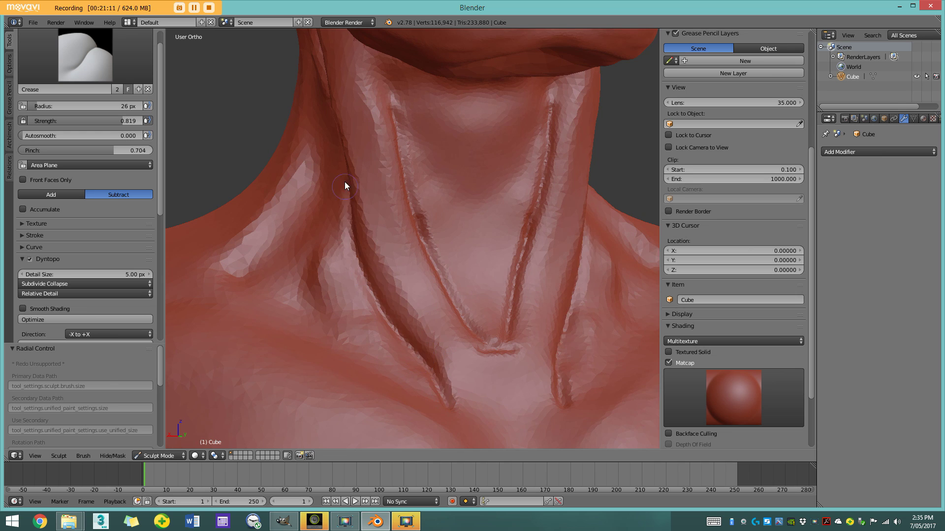
Reselect the Smooth brush for softening the grooves on the neck
{"action": "scroll", "coordinate": [346, 187], "scroll_direction": "down", "scroll_amount": 3}
{"action": "middle_click_drag", "start_coordinate": [345, 187], "coordinate": [379, 90]}
{"action": "scroll", "coordinate": [379, 148], "scroll_direction": "down", "scroll_amount": 4}
{"action": "middle_click_drag", "start_coordinate": [379, 147], "coordinate": [339, 163]}
{"action": "left_click", "coordinate": [85, 55]}
{"action": "left_click", "coordinate": [317, 162]}
{"action": "key", "text": "d"}
{"action": "key", "text": "ctrl+z"}
{"action": "left_click", "coordinate": [247, 155]}
{"action": "left_click_drag", "start_coordinate": [233, 301], "coordinate": [267, 335]}
{"action": "key", "text": "ctrl+z"}
{"action": "left_click", "coordinate": [799, 84]}
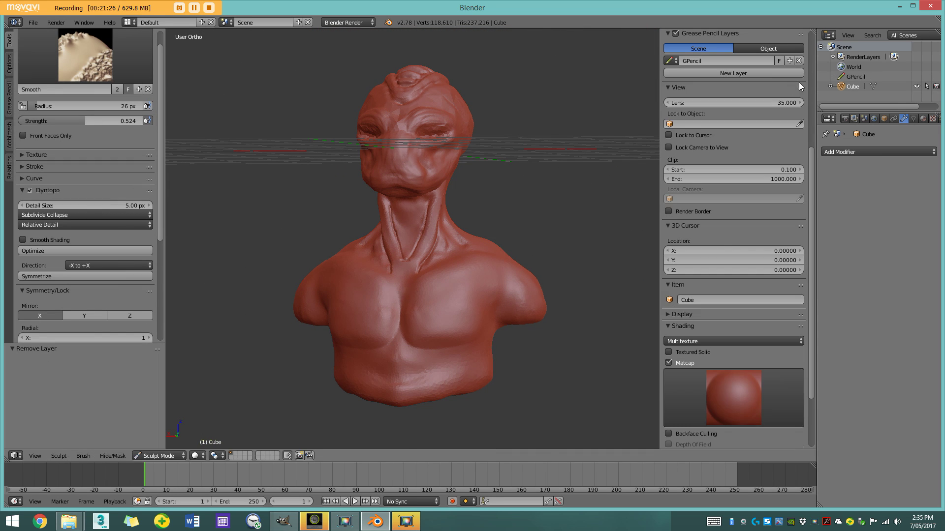
Resize the Smooth brush and soften the carved neck grooves
{"action": "key", "text": "f"}
{"action": "left_click", "coordinate": [389, 281]}
{"action": "scroll", "coordinate": [372, 295], "scroll_direction": "up", "scroll_amount": 3}
{"action": "middle_click_drag", "start_coordinate": [354, 281], "coordinate": [353, 218]}
{"action": "scroll", "coordinate": [352, 218], "scroll_direction": "down", "scroll_amount": 2}
{"action": "scroll", "coordinate": [352, 226], "scroll_direction": "down", "scroll_amount": 3}
{"action": "middle_click_drag", "start_coordinate": [409, 256], "coordinate": [518, 291]}
{"action": "scroll", "coordinate": [468, 336], "scroll_direction": "up", "scroll_amount": 5}
{"action": "mouse_move", "coordinate": [460, 241]}
{"action": "middle_mouse_down", "text": "shift"}
{"action": "mouse_move", "coordinate": [468, 329]}
{"action": "mouse_move", "coordinate": [477, 268]}
{"action": "mouse_move", "coordinate": [516, 319]}
{"action": "mouse_move", "coordinate": [470, 279]}
{"action": "mouse_move", "coordinate": [456, 321]}
{"action": "mouse_move", "coordinate": [432, 320]}
{"action": "mouse_move", "coordinate": [426, 235]}
{"action": "middle_mouse_up", "text": "shift"}
{"action": "scroll", "coordinate": [471, 280], "scroll_direction": "down", "scroll_amount": 6}
Show the bust in left side view, switch to Object Mode and move it up 4.803 units along Z
{"action": "key", "text": "KP_3"}
{"action": "key", "text": "ctrl+KP_3"}
{"action": "scroll", "coordinate": [427, 234], "scroll_direction": "up", "scroll_amount": 5}
{"action": "left_click", "coordinate": [159, 456]}
{"action": "left_click", "coordinate": [158, 444]}
{"action": "scroll", "coordinate": [418, 237], "scroll_direction": "down", "scroll_amount": 4}
{"action": "left_click_drag", "start_coordinate": [410, 170], "coordinate": [410, 21]}
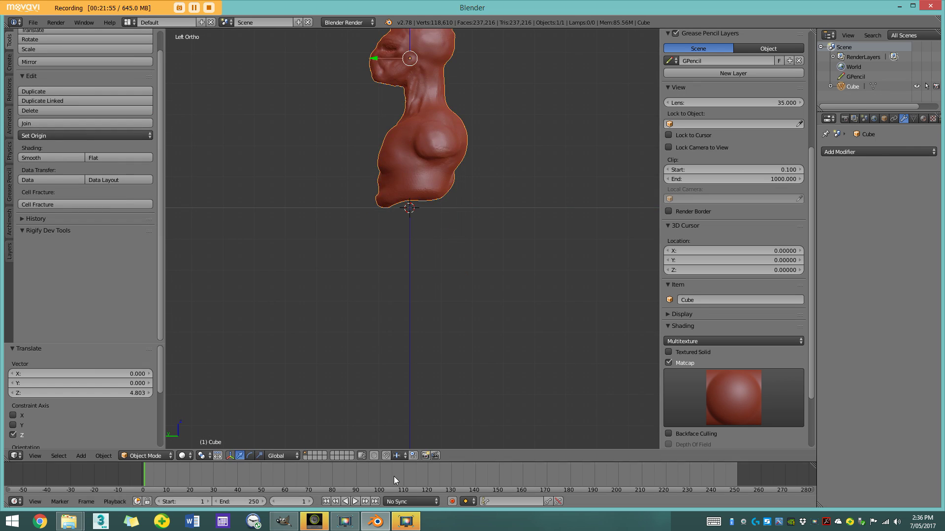
Return to Sculpt Mode and pull the torso's lower front edge forward with the Grab brush at 318 px radius
{"action": "middle_click_drag", "start_coordinate": [418, 207], "coordinate": [404, 339], "text": "shift"}
{"action": "scroll", "coordinate": [403, 339], "scroll_direction": "up", "scroll_amount": 3}
{"action": "left_click", "coordinate": [152, 456]}
{"action": "left_click", "coordinate": [152, 434]}
{"action": "left_click", "coordinate": [150, 456]}
{"action": "left_click", "coordinate": [151, 422]}
{"action": "mouse_move", "coordinate": [455, 293]}
{"action": "middle_mouse_down", "text": "shift"}
{"action": "mouse_move", "coordinate": [433, 323]}
{"action": "mouse_move", "coordinate": [393, 221]}
{"action": "middle_mouse_up", "text": "shift"}
{"action": "key", "text": "g"}
{"action": "left_click_drag", "start_coordinate": [337, 322], "coordinate": [317, 323]}
{"action": "scroll", "coordinate": [429, 285], "scroll_direction": "down", "scroll_amount": 2}
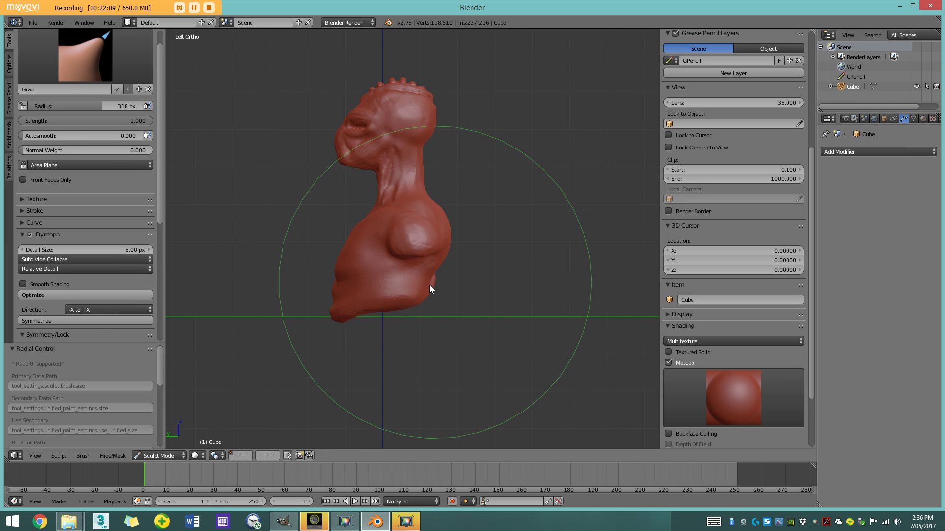
Set the brush radius to 47 px, rework the lower face with short strokes and switch to the Smooth brush
{"action": "scroll", "coordinate": [429, 285], "scroll_direction": "down", "scroll_amount": 3}
{"action": "middle_click_drag", "start_coordinate": [429, 285], "coordinate": [520, 279]}
{"action": "left_click", "coordinate": [85, 57]}
{"action": "left_click", "coordinate": [209, 111]}
{"action": "scroll", "coordinate": [355, 275], "scroll_direction": "up", "scroll_amount": 4}
{"action": "key", "text": "f"}
{"action": "left_click", "coordinate": [269, 294]}
{"action": "scroll", "coordinate": [377, 291], "scroll_direction": "up", "scroll_amount": 5}
{"action": "mouse_move", "coordinate": [375, 291]}
{"action": "left_mouse_down"}
{"action": "mouse_move", "coordinate": [329, 256]}
{"action": "mouse_move", "coordinate": [351, 271]}
{"action": "left_mouse_up"}
{"action": "left_click", "coordinate": [85, 57]}
{"action": "left_click", "coordinate": [315, 161]}
{"action": "middle_click_drag", "start_coordinate": [381, 262], "coordinate": [385, 169]}
{"action": "scroll", "coordinate": [385, 169], "scroll_direction": "down", "scroll_amount": 2}
{"action": "scroll", "coordinate": [385, 169], "scroll_direction": "up", "scroll_amount": 6}
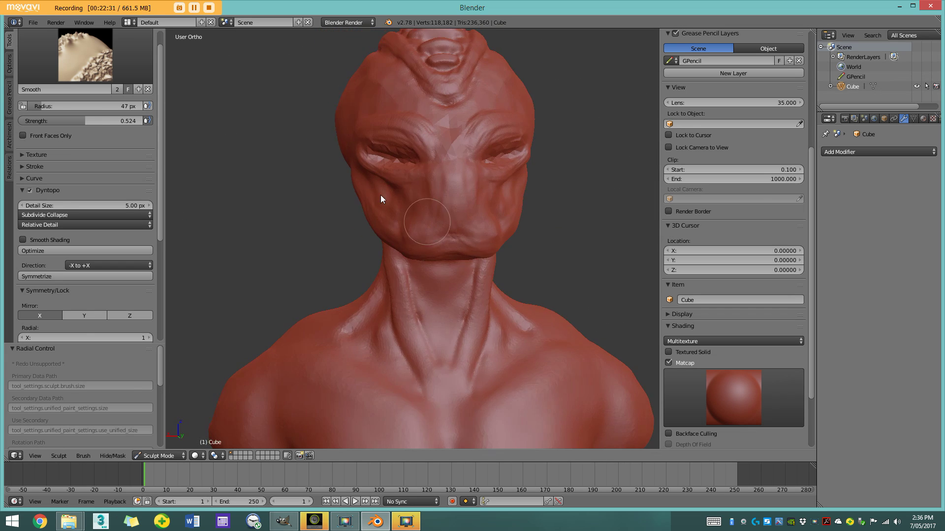
Carve the mouth line across the muzzle with the Crease brush at 47 px radius and 1.000 pinch
{"action": "key", "text": "shift+c"}
{"action": "left_click_drag", "start_coordinate": [362, 144], "coordinate": [460, 157]}
{"action": "middle_click_drag", "start_coordinate": [461, 157], "coordinate": [574, 204]}
{"action": "left_click_drag", "start_coordinate": [574, 204], "coordinate": [524, 232]}
{"action": "mouse_move", "coordinate": [524, 231]}
{"action": "middle_mouse_down"}
{"action": "mouse_move", "coordinate": [477, 236]}
{"action": "mouse_move", "coordinate": [341, 212]}
{"action": "mouse_move", "coordinate": [426, 238]}
{"action": "mouse_move", "coordinate": [422, 222]}
{"action": "middle_mouse_up"}
{"action": "scroll", "coordinate": [478, 235], "scroll_direction": "down", "scroll_amount": 7}
{"action": "scroll", "coordinate": [426, 238], "scroll_direction": "up", "scroll_amount": 7}
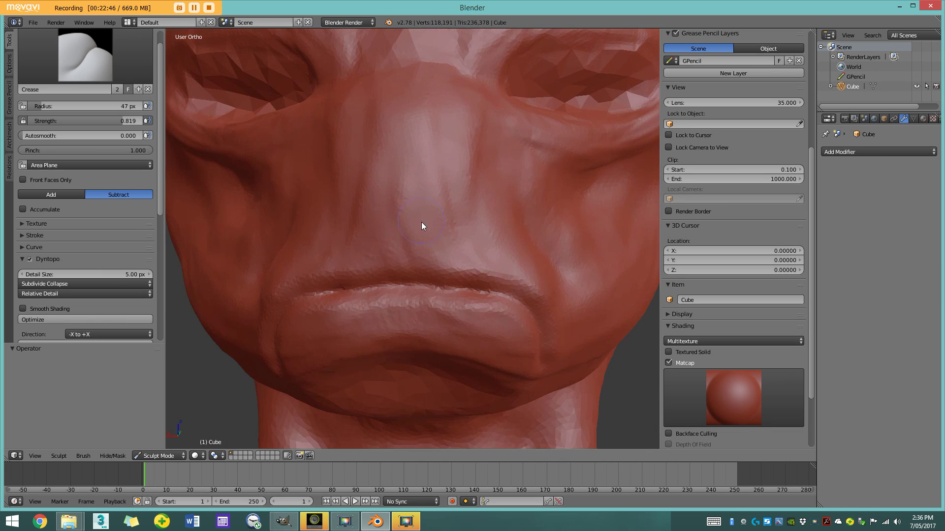
Smooth the lips and the corners of the mouth with the Smooth brush at 47 px radius
{"action": "middle_click_drag", "start_coordinate": [314, 250], "coordinate": [446, 245]}
{"action": "scroll", "coordinate": [446, 245], "scroll_direction": "up", "scroll_amount": 3}
{"action": "left_click", "coordinate": [85, 57]}
{"action": "left_click", "coordinate": [314, 156]}
{"action": "mouse_move", "coordinate": [478, 214]}
{"action": "left_mouse_down"}
{"action": "mouse_move", "coordinate": [520, 265]}
{"action": "mouse_move", "coordinate": [541, 273]}
{"action": "left_mouse_up"}
{"action": "middle_click_drag", "start_coordinate": [541, 273], "coordinate": [424, 250]}
{"action": "scroll", "coordinate": [423, 250], "scroll_direction": "down", "scroll_amount": 4}
{"action": "scroll", "coordinate": [424, 250], "scroll_direction": "up", "scroll_amount": 4}
{"action": "middle_click_drag", "start_coordinate": [408, 304], "coordinate": [444, 225]}
{"action": "scroll", "coordinate": [443, 226], "scroll_direction": "down", "scroll_amount": 4}
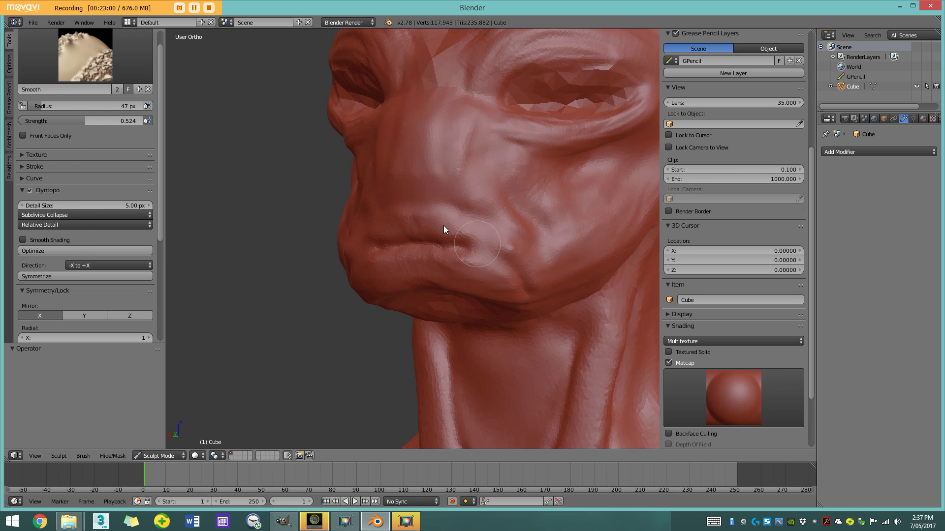
Deepen the line between the lips with a close-up stroke of the Crease brush
{"action": "left_click", "coordinate": [85, 57]}
{"action": "left_click", "coordinate": [159, 95]}
{"action": "scroll", "coordinate": [396, 249], "scroll_direction": "up", "scroll_amount": 7}
{"action": "left_click_drag", "start_coordinate": [397, 249], "coordinate": [570, 260]}
{"action": "scroll", "coordinate": [548, 249], "scroll_direction": "down", "scroll_amount": 8}
{"action": "mouse_move", "coordinate": [549, 249]}
{"action": "middle_mouse_down"}
{"action": "mouse_move", "coordinate": [324, 205]}
{"action": "mouse_move", "coordinate": [346, 172]}
{"action": "mouse_move", "coordinate": [312, 205]}
{"action": "mouse_move", "coordinate": [525, 199]}
{"action": "mouse_move", "coordinate": [301, 189]}
{"action": "mouse_move", "coordinate": [364, 195]}
{"action": "middle_mouse_up"}
Switch to the Smooth brush and soften the deepened mouth line
{"action": "left_click", "coordinate": [85, 57]}
{"action": "left_click", "coordinate": [314, 156]}
{"action": "scroll", "coordinate": [454, 241], "scroll_direction": "up", "scroll_amount": 3}
{"action": "scroll", "coordinate": [453, 242], "scroll_direction": "down", "scroll_amount": 5}
{"action": "scroll", "coordinate": [324, 205], "scroll_direction": "up", "scroll_amount": 4}
{"action": "scroll", "coordinate": [346, 173], "scroll_direction": "down", "scroll_amount": 4}
{"action": "scroll", "coordinate": [312, 206], "scroll_direction": "down", "scroll_amount": 4}
{"action": "scroll", "coordinate": [300, 189], "scroll_direction": "down", "scroll_amount": 3}
{"action": "scroll", "coordinate": [364, 194], "scroll_direction": "up", "scroll_amount": 3}
Carve creases around the upper lip and the sides of the mouth with the Crease brush
{"action": "left_click", "coordinate": [85, 57]}
{"action": "left_click", "coordinate": [158, 101]}
{"action": "scroll", "coordinate": [426, 220], "scroll_direction": "up", "scroll_amount": 7}
{"action": "left_click_drag", "start_coordinate": [427, 219], "coordinate": [377, 99]}
{"action": "scroll", "coordinate": [376, 98], "scroll_direction": "down", "scroll_amount": 4}
{"action": "mouse_move", "coordinate": [376, 98]}
{"action": "middle_mouse_down"}
{"action": "mouse_move", "coordinate": [512, 217]}
{"action": "mouse_move", "coordinate": [443, 224]}
{"action": "middle_mouse_up"}
{"action": "scroll", "coordinate": [443, 223], "scroll_direction": "up", "scroll_amount": 3}
{"action": "left_click_drag", "start_coordinate": [446, 223], "coordinate": [418, 234]}
Soften the creases around the mouth with the Smooth brush at 57 px radius
{"action": "left_click", "coordinate": [85, 57]}
{"action": "left_click", "coordinate": [314, 156]}
{"action": "key", "text": "f"}
{"action": "left_click", "coordinate": [478, 234]}
{"action": "mouse_move", "coordinate": [478, 234]}
{"action": "middle_mouse_down"}
{"action": "mouse_move", "coordinate": [498, 261]}
{"action": "mouse_move", "coordinate": [394, 244]}
{"action": "mouse_move", "coordinate": [306, 164]}
{"action": "mouse_move", "coordinate": [443, 157]}
{"action": "middle_mouse_up"}
{"action": "scroll", "coordinate": [306, 163], "scroll_direction": "down", "scroll_amount": 6}
{"action": "scroll", "coordinate": [375, 152], "scroll_direction": "up", "scroll_amount": 3}
{"action": "middle_click_drag", "start_coordinate": [346, 143], "coordinate": [275, 153]}
Carve creases from the upper lip up along the nose bridge toward the brow with the Crease brush at 57 px radius
{"action": "left_click", "coordinate": [85, 56]}
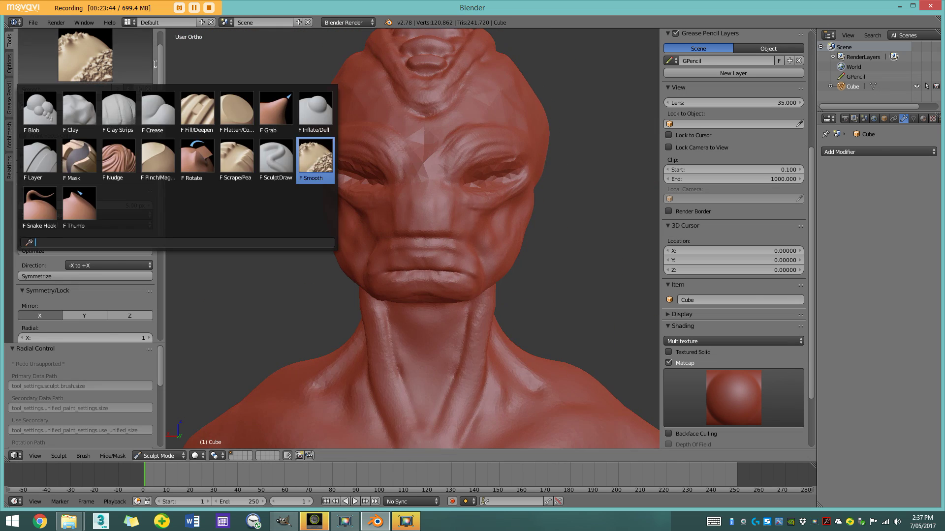
{"action": "left_click", "coordinate": [158, 101]}
{"action": "scroll", "coordinate": [473, 199], "scroll_direction": "up", "scroll_amount": 6}
{"action": "middle_click_drag", "start_coordinate": [473, 199], "coordinate": [409, 206]}
{"action": "left_click_drag", "start_coordinate": [387, 206], "coordinate": [394, 110]}
{"action": "middle_click_drag", "start_coordinate": [394, 111], "coordinate": [352, 207], "text": "shift"}
{"action": "mouse_move", "coordinate": [340, 296]}
{"action": "left_mouse_down"}
{"action": "mouse_move", "coordinate": [365, 200]}
{"action": "mouse_move", "coordinate": [467, 165]}
{"action": "left_mouse_up"}
{"action": "scroll", "coordinate": [439, 269], "scroll_direction": "down", "scroll_amount": 6}
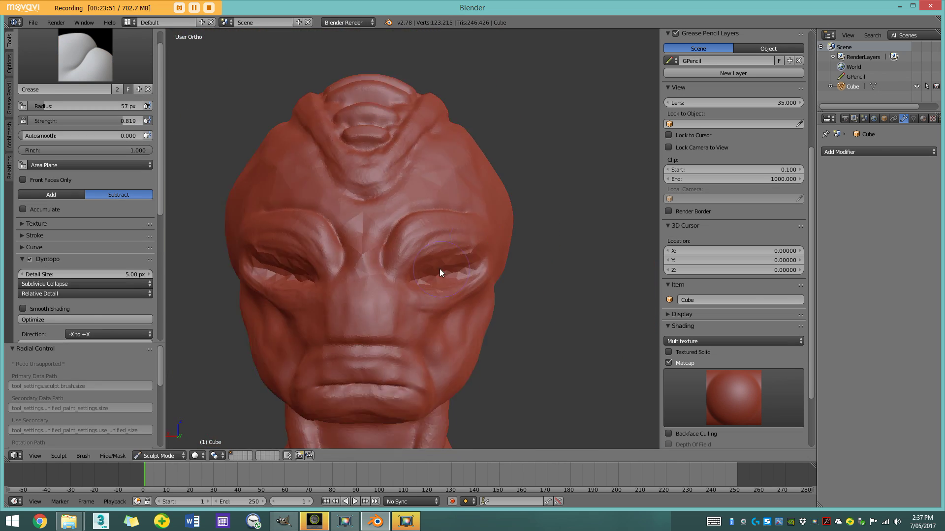
Carve a crease across the cheek below the eye with the Crease brush at 57 px radius
{"action": "scroll", "coordinate": [439, 269], "scroll_direction": "up", "scroll_amount": 5}
{"action": "middle_click_drag", "start_coordinate": [260, 261], "coordinate": [246, 180], "text": "shift"}
{"action": "left_click_drag", "start_coordinate": [278, 246], "coordinate": [435, 295]}
{"action": "middle_click_drag", "start_coordinate": [468, 290], "coordinate": [338, 239]}
{"action": "left_click_drag", "start_coordinate": [315, 231], "coordinate": [291, 278]}
{"action": "scroll", "coordinate": [374, 241], "scroll_direction": "down", "scroll_amount": 6}
{"action": "middle_click_drag", "start_coordinate": [445, 244], "coordinate": [376, 232]}
{"action": "scroll", "coordinate": [405, 222], "scroll_direction": "up", "scroll_amount": 3}
{"action": "key", "text": "ctrl+z"}
Carve a crease from below the outer corner of the eye down the cheek toward the mouth
{"action": "scroll", "coordinate": [333, 209], "scroll_direction": "up", "scroll_amount": 3}
{"action": "left_click_drag", "start_coordinate": [320, 252], "coordinate": [221, 311]}
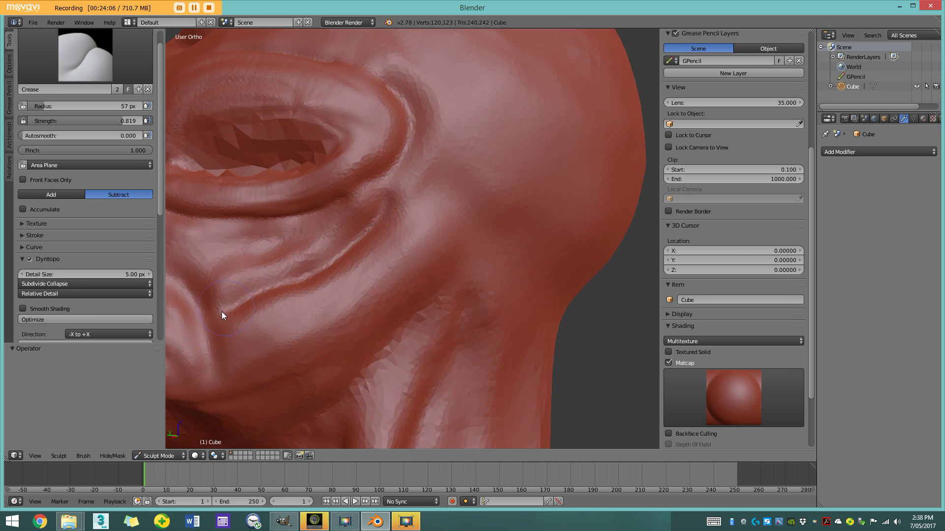
{"action": "scroll", "coordinate": [222, 312], "scroll_direction": "down", "scroll_amount": 5}
{"action": "middle_click_drag", "start_coordinate": [295, 275], "coordinate": [373, 276]}
{"action": "scroll", "coordinate": [373, 276], "scroll_direction": "up", "scroll_amount": 6}
{"action": "left_click_drag", "start_coordinate": [365, 263], "coordinate": [341, 250]}
Carve creases along the side of the nose bridge up toward the brow with the Crease brush
{"action": "scroll", "coordinate": [341, 241], "scroll_direction": "down", "scroll_amount": 6}
{"action": "mouse_move", "coordinate": [369, 242]}
{"action": "middle_mouse_down"}
{"action": "mouse_move", "coordinate": [300, 241]}
{"action": "mouse_move", "coordinate": [367, 236]}
{"action": "middle_mouse_up"}
{"action": "scroll", "coordinate": [345, 236], "scroll_direction": "up", "scroll_amount": 2}
{"action": "left_click_drag", "start_coordinate": [322, 269], "coordinate": [320, 216]}
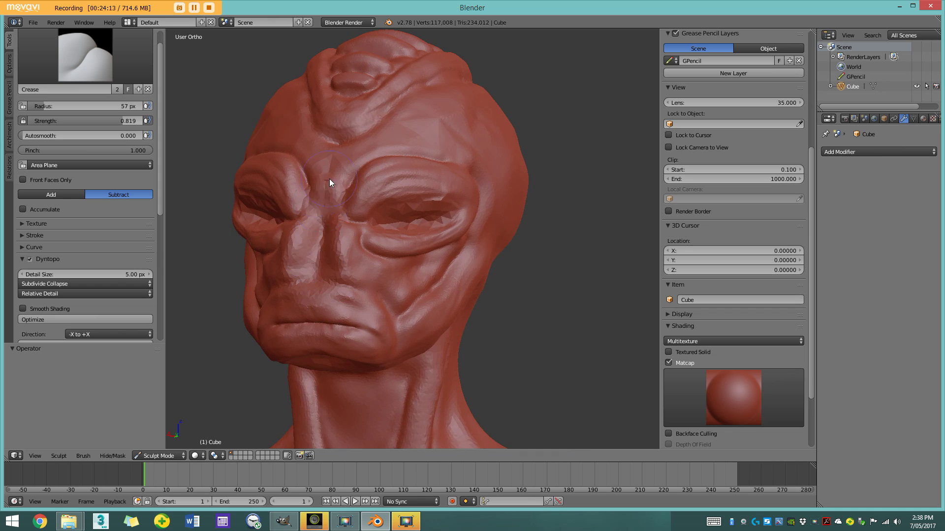
{"action": "middle_click_drag", "start_coordinate": [329, 179], "coordinate": [279, 197]}
{"action": "scroll", "coordinate": [280, 267], "scroll_direction": "up", "scroll_amount": 3}
{"action": "left_click_drag", "start_coordinate": [280, 267], "coordinate": [232, 246]}
Soften the creases on the nose bridge, brow and cheeks with the Smooth brush at 57 px radius
{"action": "scroll", "coordinate": [268, 281], "scroll_direction": "down", "scroll_amount": 5}
{"action": "left_click_drag", "start_coordinate": [315, 221], "coordinate": [329, 175], "text": "shift"}
{"action": "middle_click_drag", "start_coordinate": [329, 176], "coordinate": [382, 206]}
{"action": "scroll", "coordinate": [364, 222], "scroll_direction": "up", "scroll_amount": 3}
{"action": "left_click_drag", "start_coordinate": [369, 261], "coordinate": [367, 241], "text": "shift"}
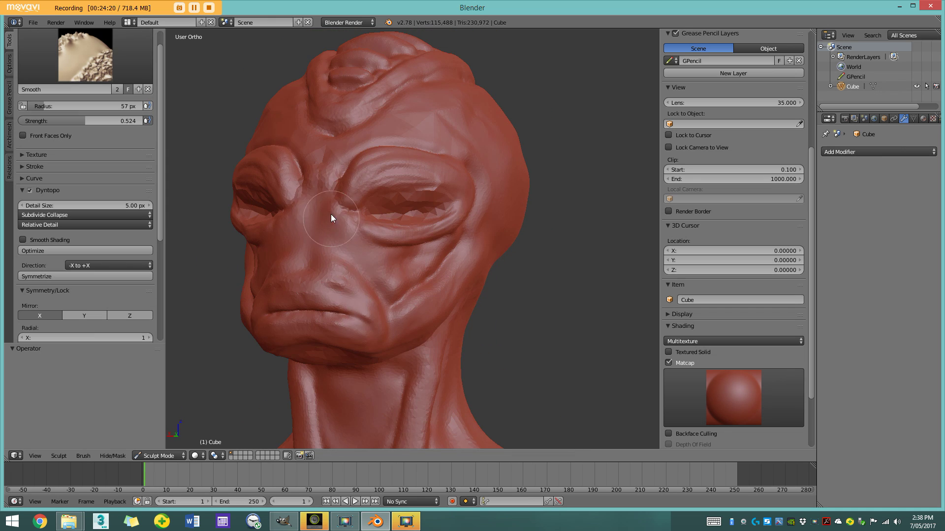
{"action": "left_click_drag", "start_coordinate": [331, 214], "coordinate": [338, 175], "text": "shift"}
{"action": "middle_click_drag", "start_coordinate": [355, 216], "coordinate": [300, 222]}
{"action": "left_click_drag", "start_coordinate": [339, 276], "coordinate": [357, 253], "text": "shift"}
{"action": "middle_click_drag", "start_coordinate": [325, 208], "coordinate": [406, 235]}
{"action": "scroll", "coordinate": [406, 235], "scroll_direction": "down", "scroll_amount": 1}
{"action": "left_click_drag", "start_coordinate": [389, 237], "coordinate": [347, 242], "text": "shift"}
{"action": "scroll", "coordinate": [369, 217], "scroll_direction": "down", "scroll_amount": 3}
Switch to the Crease brush and carve a vertical crease down the middle of the bust's upper back
{"action": "middle_click_drag", "start_coordinate": [380, 203], "coordinate": [478, 163]}
{"action": "scroll", "coordinate": [477, 197], "scroll_direction": "down", "scroll_amount": 5}
{"action": "mouse_move", "coordinate": [475, 224]}
{"action": "middle_mouse_down"}
{"action": "mouse_move", "coordinate": [225, 213]}
{"action": "mouse_move", "coordinate": [205, 185]}
{"action": "middle_mouse_up"}
{"action": "left_click", "coordinate": [85, 55]}
{"action": "left_click", "coordinate": [158, 107]}
{"action": "middle_click_drag", "start_coordinate": [436, 269], "coordinate": [480, 116], "text": "shift"}
{"action": "scroll", "coordinate": [460, 205], "scroll_direction": "up", "scroll_amount": 7}
{"action": "mouse_move", "coordinate": [508, 81]}
{"action": "left_mouse_down"}
{"action": "mouse_move", "coordinate": [368, 324]}
{"action": "mouse_move", "coordinate": [468, 301]}
{"action": "mouse_move", "coordinate": [504, 163]}
{"action": "left_mouse_up"}
{"action": "scroll", "coordinate": [368, 323], "scroll_direction": "down", "scroll_amount": 2}
{"action": "scroll", "coordinate": [492, 197], "scroll_direction": "down", "scroll_amount": 5}
Extend the vertical crease along the middle of the bust's back with further Crease brush strokes
{"action": "middle_click_drag", "start_coordinate": [472, 236], "coordinate": [446, 276]}
{"action": "scroll", "coordinate": [397, 295], "scroll_direction": "up", "scroll_amount": 5}
{"action": "scroll", "coordinate": [403, 297], "scroll_direction": "down", "scroll_amount": 5}
{"action": "scroll", "coordinate": [402, 297], "scroll_direction": "up", "scroll_amount": 4}
{"action": "middle_click_drag", "start_coordinate": [403, 297], "coordinate": [385, 192], "text": "shift"}
{"action": "left_click_drag", "start_coordinate": [375, 214], "coordinate": [379, 423]}
{"action": "left_click", "coordinate": [85, 55]}
{"action": "left_click", "coordinate": [158, 108]}
{"action": "left_click_drag", "start_coordinate": [380, 42], "coordinate": [371, 119]}
Switch to the Smooth brush and soften the vertical crease along the bust's back at 121 px radius
{"action": "left_click", "coordinate": [85, 55]}
{"action": "left_click", "coordinate": [319, 165]}
{"action": "left_click_drag", "start_coordinate": [377, 54], "coordinate": [378, 172]}
{"action": "middle_click_drag", "start_coordinate": [369, 365], "coordinate": [358, 268], "text": "shift"}
{"action": "left_click_drag", "start_coordinate": [359, 268], "coordinate": [315, 216]}
{"action": "middle_click_drag", "start_coordinate": [324, 143], "coordinate": [339, 197]}
{"action": "left_click_drag", "start_coordinate": [337, 94], "coordinate": [300, 194]}
{"action": "scroll", "coordinate": [335, 172], "scroll_direction": "down", "scroll_amount": 2}
{"action": "scroll", "coordinate": [335, 172], "scroll_direction": "down", "scroll_amount": 4}
Examine the chest, shoulders and neck of the bust from the front
{"action": "middle_click_drag", "start_coordinate": [335, 173], "coordinate": [564, 194]}
{"action": "scroll", "coordinate": [518, 173], "scroll_direction": "up", "scroll_amount": 3}
{"action": "middle_click_drag", "start_coordinate": [517, 173], "coordinate": [507, 229]}
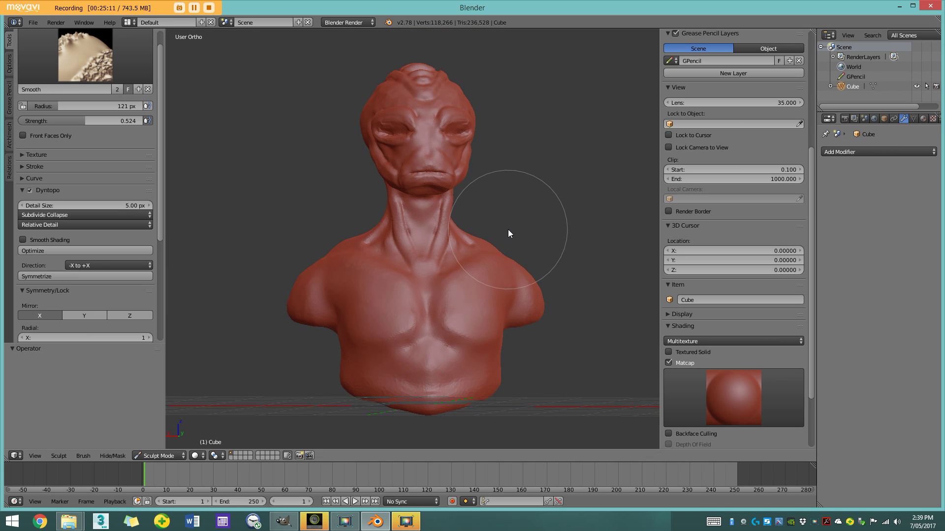
{"action": "scroll", "coordinate": [508, 229], "scroll_direction": "up", "scroll_amount": 4}
{"action": "scroll", "coordinate": [428, 232], "scroll_direction": "down", "scroll_amount": 3}
{"action": "middle_click_drag", "start_coordinate": [428, 232], "coordinate": [413, 164]}
{"action": "scroll", "coordinate": [359, 254], "scroll_direction": "down", "scroll_amount": 2}
{"action": "scroll", "coordinate": [434, 266], "scroll_direction": "up", "scroll_amount": 3}
{"action": "scroll", "coordinate": [412, 164], "scroll_direction": "up", "scroll_amount": 3}
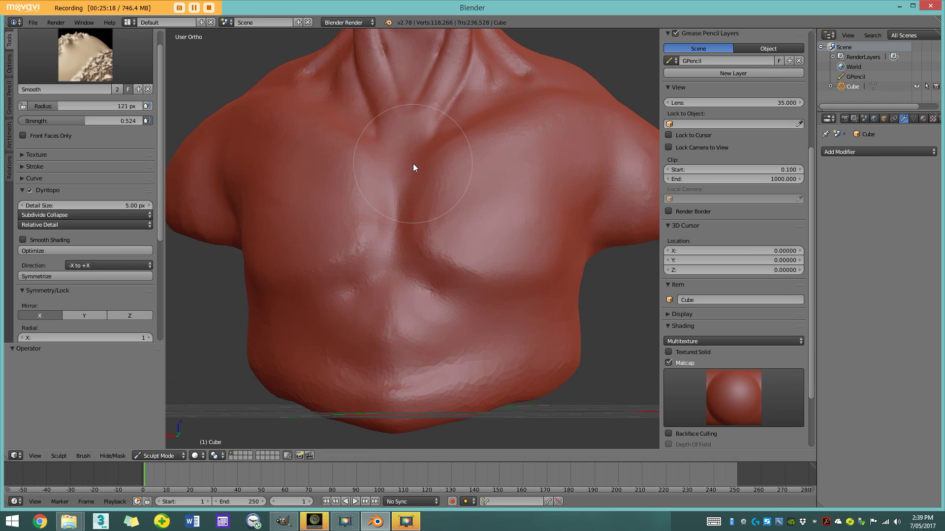
{"action": "middle_click_drag", "start_coordinate": [411, 242], "coordinate": [451, 274]}
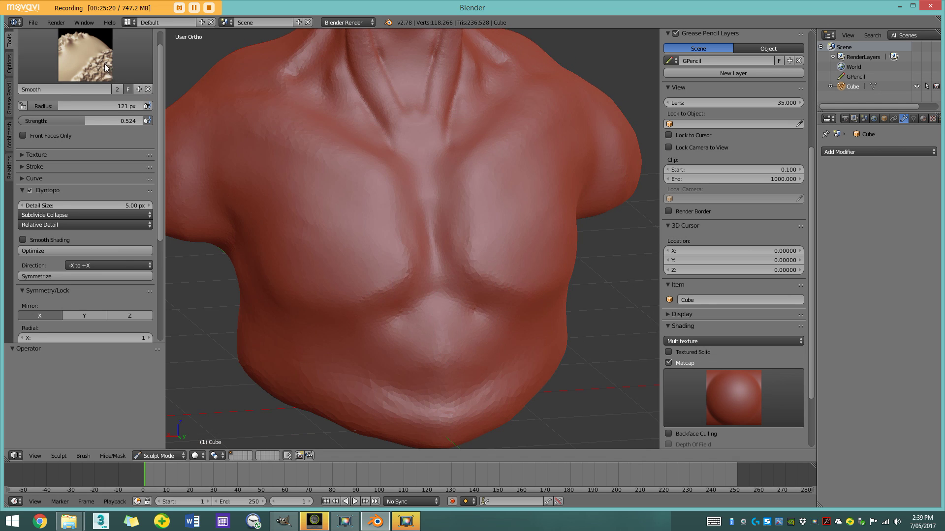
{"action": "left_click", "coordinate": [85, 55]}
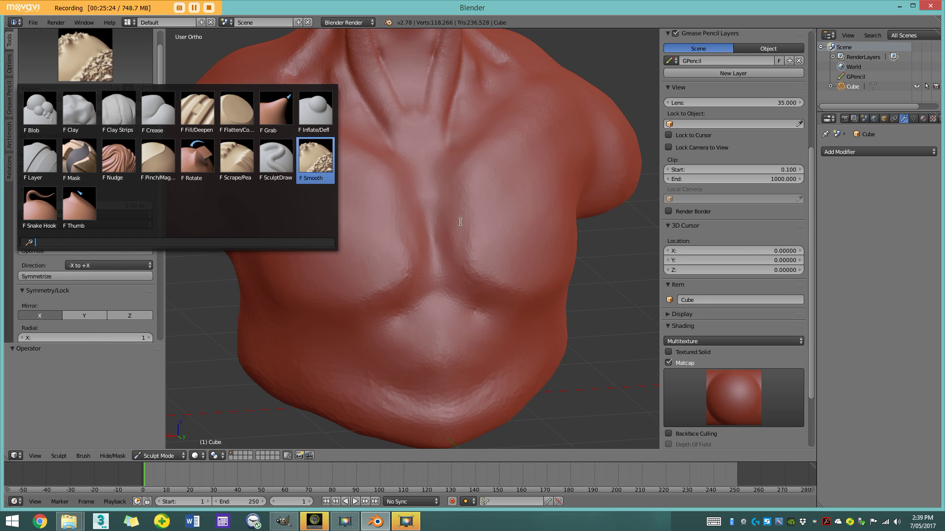
{"action": "left_click", "coordinate": [315, 161]}
{"action": "middle_click_drag", "start_coordinate": [430, 186], "coordinate": [443, 174]}
{"action": "mouse_move", "coordinate": [426, 181]}
{"action": "middle_mouse_down", "text": "shift"}
{"action": "mouse_move", "coordinate": [445, 285]}
{"action": "mouse_move", "coordinate": [434, 269]}
{"action": "middle_mouse_up", "text": "shift"}
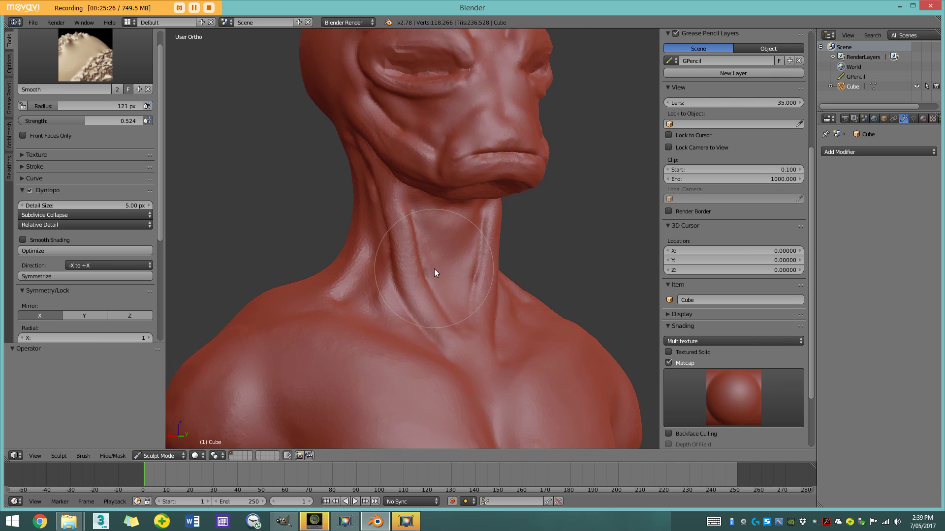
Carve a horizontal crease across the throat with the Crease brush at 47 px radius and 1.000 strength
{"action": "scroll", "coordinate": [404, 301], "scroll_direction": "up", "scroll_amount": 3}
{"action": "left_click", "coordinate": [110, 36]}
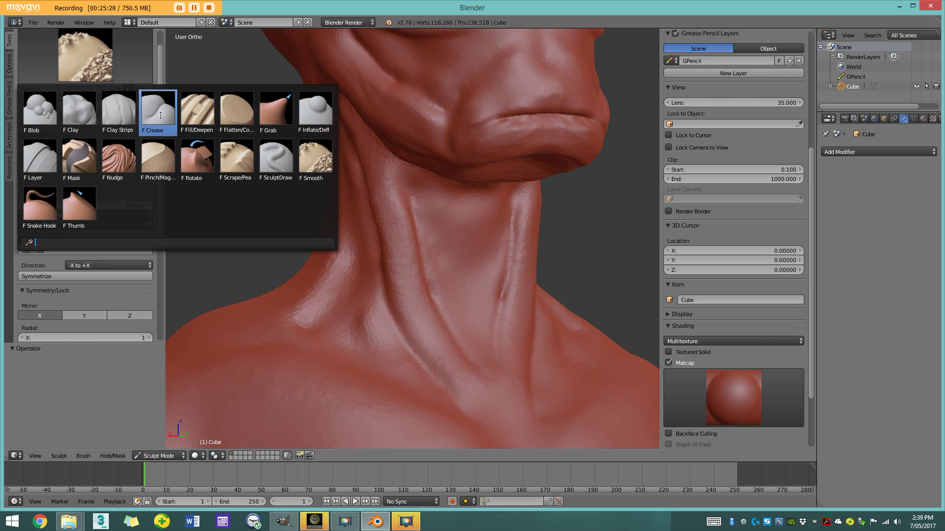
{"action": "left_click", "coordinate": [162, 109]}
{"action": "key", "text": "f"}
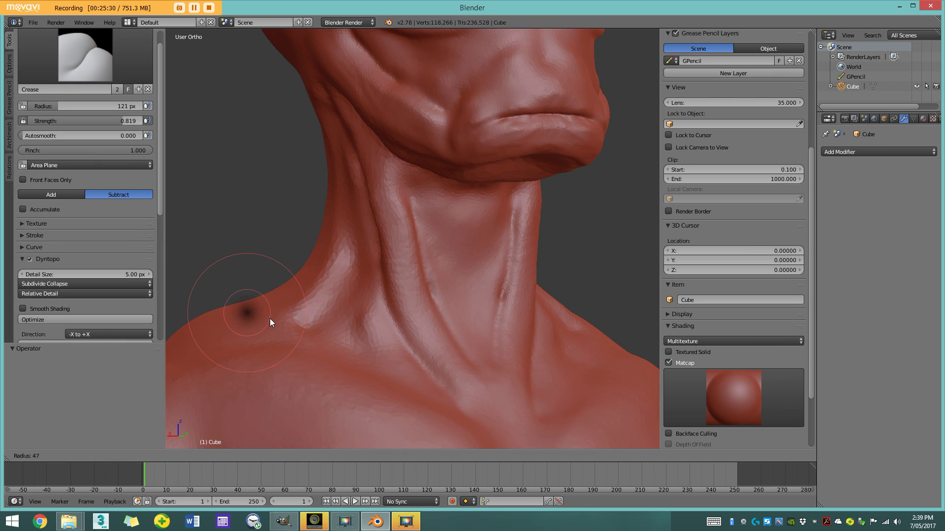
{"action": "left_click", "coordinate": [270, 317]}
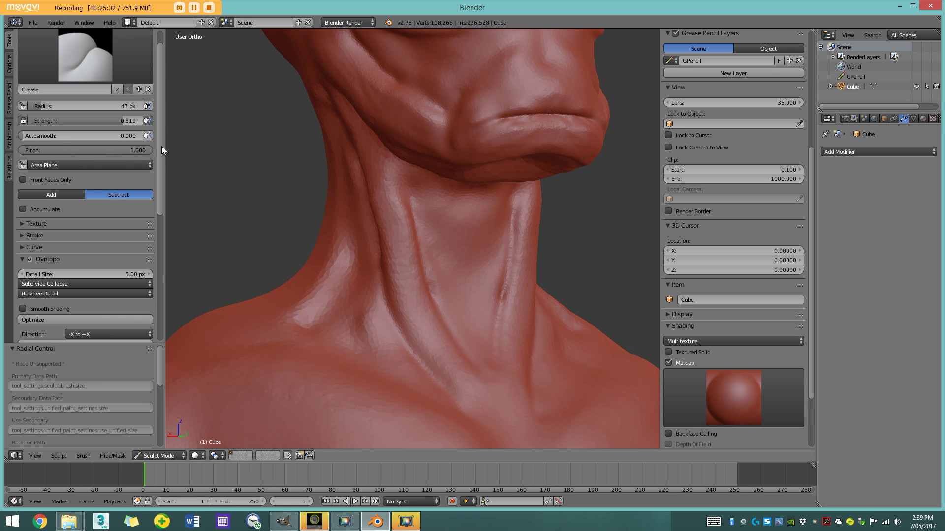
{"action": "scroll", "coordinate": [365, 226], "scroll_direction": "up", "scroll_amount": 6}
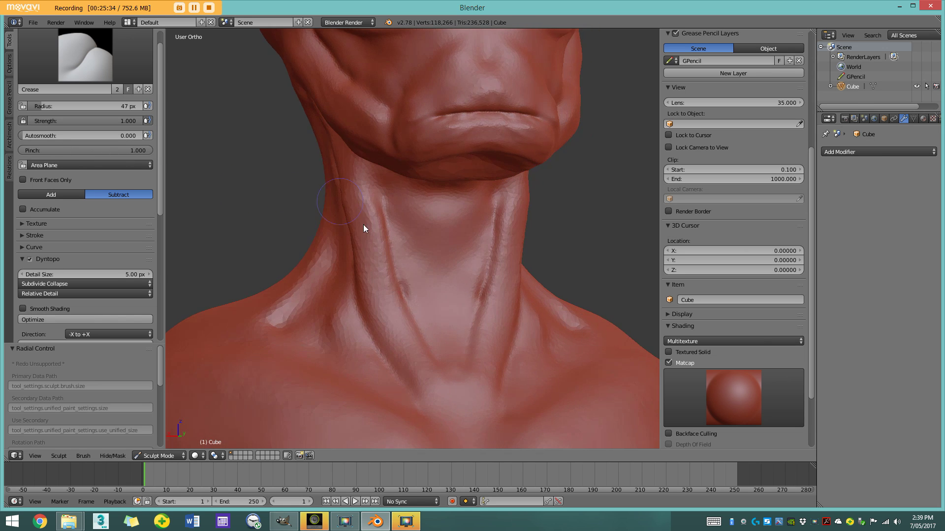
{"action": "left_click_drag", "start_coordinate": [294, 223], "coordinate": [435, 231]}
{"action": "scroll", "coordinate": [419, 242], "scroll_direction": "down", "scroll_amount": 2}
Carve two more horizontal creases across the throat below the first one
{"action": "middle_click_drag", "start_coordinate": [395, 253], "coordinate": [411, 204], "text": "shift"}
{"action": "scroll", "coordinate": [383, 214], "scroll_direction": "up", "scroll_amount": 2}
{"action": "left_click_drag", "start_coordinate": [318, 228], "coordinate": [392, 237]}
{"action": "middle_click_drag", "start_coordinate": [443, 252], "coordinate": [372, 228], "text": "shift"}
{"action": "left_click", "coordinate": [358, 238]}
{"action": "left_click_drag", "start_coordinate": [359, 238], "coordinate": [467, 216]}
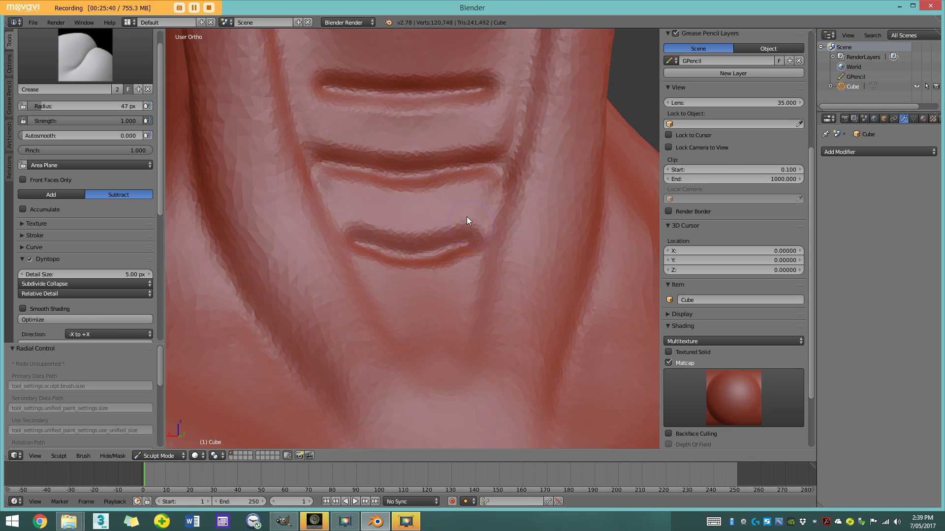
Deepen the uppermost throat crease and carve two more horizontal creases above it, up to the chin
{"action": "scroll", "coordinate": [438, 177], "scroll_direction": "down", "scroll_amount": 3}
{"action": "middle_click_drag", "start_coordinate": [412, 133], "coordinate": [396, 233], "text": "shift"}
{"action": "scroll", "coordinate": [365, 251], "scroll_direction": "up", "scroll_amount": 3}
{"action": "left_click_drag", "start_coordinate": [334, 273], "coordinate": [300, 271]}
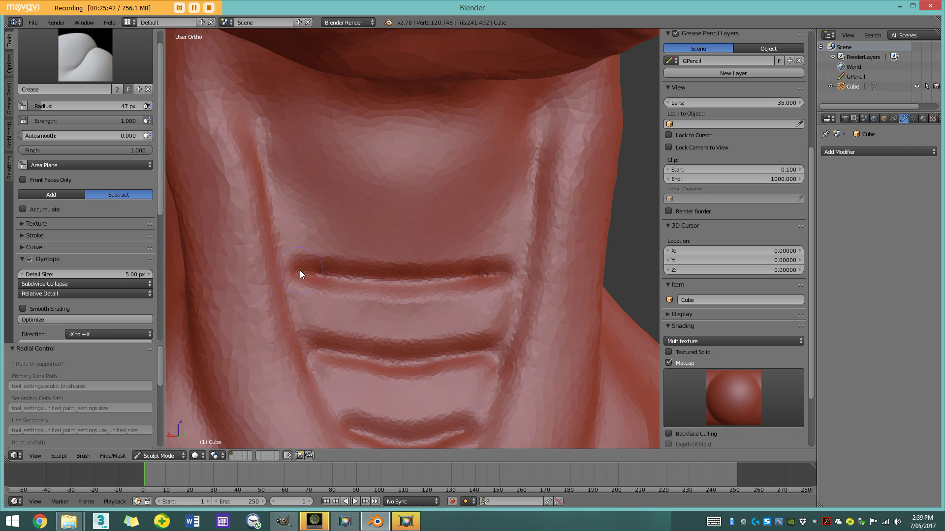
{"action": "left_click_drag", "start_coordinate": [275, 185], "coordinate": [453, 197]}
{"action": "scroll", "coordinate": [453, 200], "scroll_direction": "down", "scroll_amount": 2}
{"action": "left_click_drag", "start_coordinate": [333, 178], "coordinate": [481, 178]}
{"action": "scroll", "coordinate": [488, 181], "scroll_direction": "down", "scroll_amount": 4}
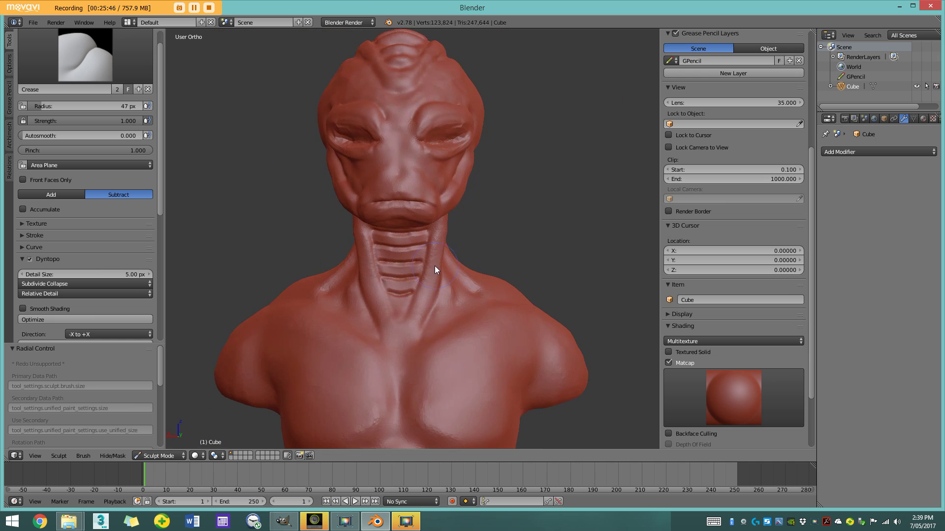
Carve a short horizontal crease at the base of the throat, below the existing ones
{"action": "scroll", "coordinate": [418, 205], "scroll_direction": "up", "scroll_amount": 6}
{"action": "scroll", "coordinate": [383, 164], "scroll_direction": "down", "scroll_amount": 5}
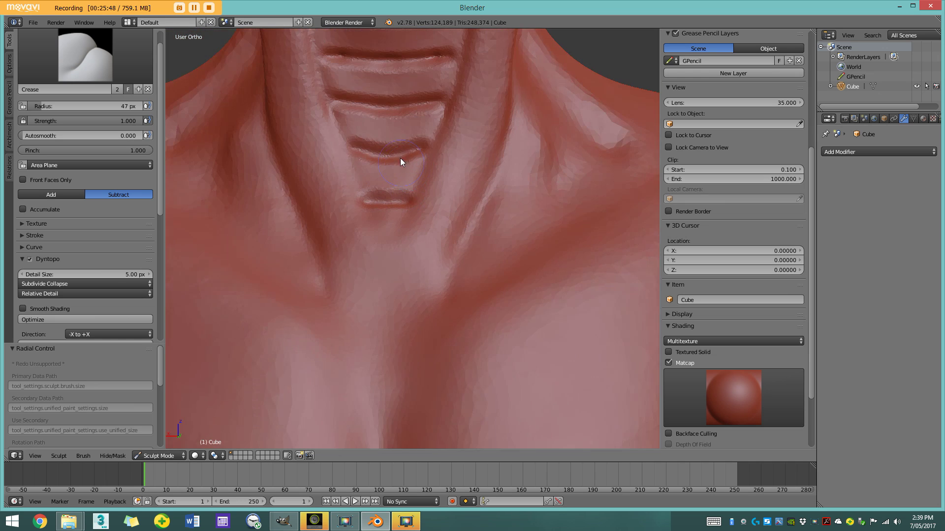
{"action": "scroll", "coordinate": [435, 176], "scroll_direction": "up", "scroll_amount": 2}
{"action": "scroll", "coordinate": [394, 232], "scroll_direction": "down", "scroll_amount": 3}
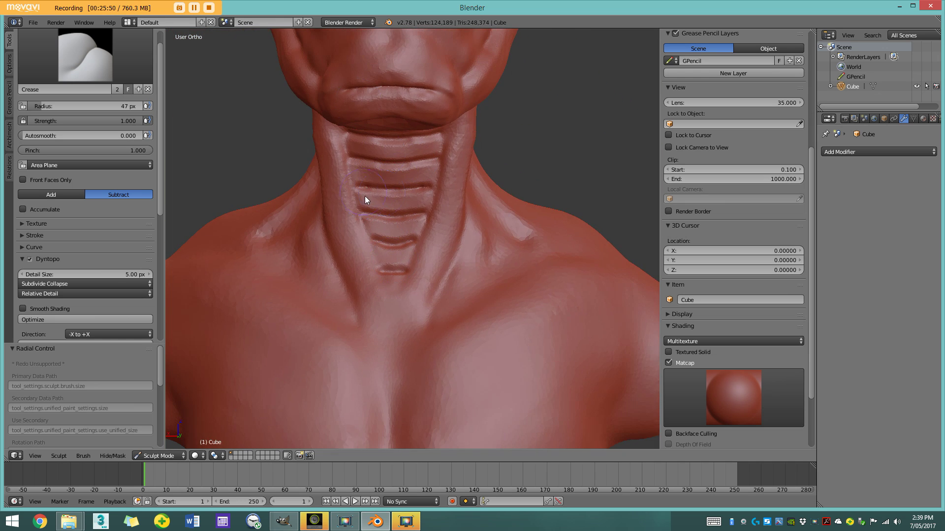
Carve rounded ends around the two lowest throat segments with the Crease brush
{"action": "scroll", "coordinate": [364, 200], "scroll_direction": "up", "scroll_amount": 5}
{"action": "mouse_move", "coordinate": [368, 319]}
{"action": "left_mouse_down"}
{"action": "mouse_move", "coordinate": [432, 310]}
{"action": "mouse_move", "coordinate": [450, 273]}
{"action": "mouse_move", "coordinate": [442, 229]}
{"action": "mouse_move", "coordinate": [399, 228]}
{"action": "left_mouse_up"}
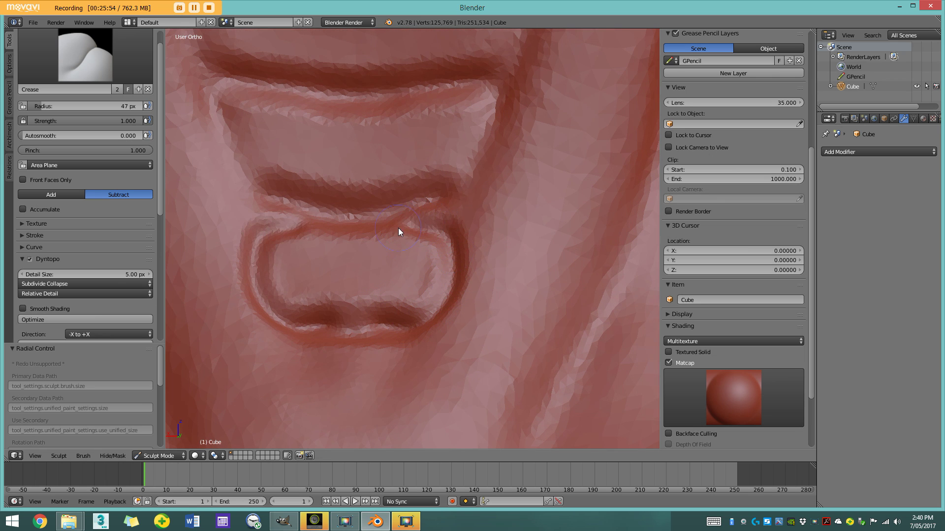
{"action": "scroll", "coordinate": [397, 246], "scroll_direction": "down", "scroll_amount": 1}
{"action": "scroll", "coordinate": [409, 268], "scroll_direction": "up", "scroll_amount": 1}
{"action": "mouse_move", "coordinate": [416, 273]}
{"action": "left_mouse_down"}
{"action": "mouse_move", "coordinate": [488, 216]}
{"action": "mouse_move", "coordinate": [465, 166]}
{"action": "left_mouse_up"}
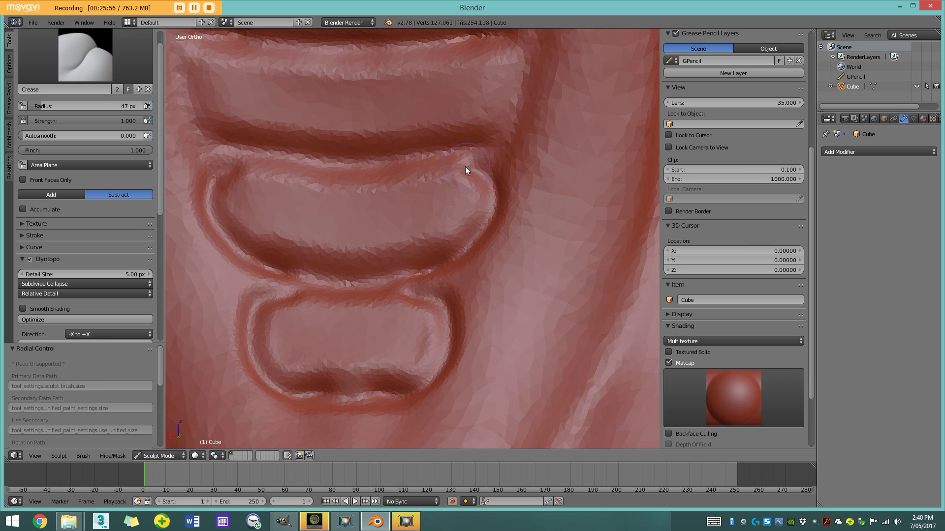
Carve rounded ends around the three upper throat segments up to the chin with the Crease brush
{"action": "scroll", "coordinate": [396, 283], "scroll_direction": "down", "scroll_amount": 2}
{"action": "scroll", "coordinate": [447, 235], "scroll_direction": "up", "scroll_amount": 2}
{"action": "scroll", "coordinate": [467, 160], "scroll_direction": "down", "scroll_amount": 2}
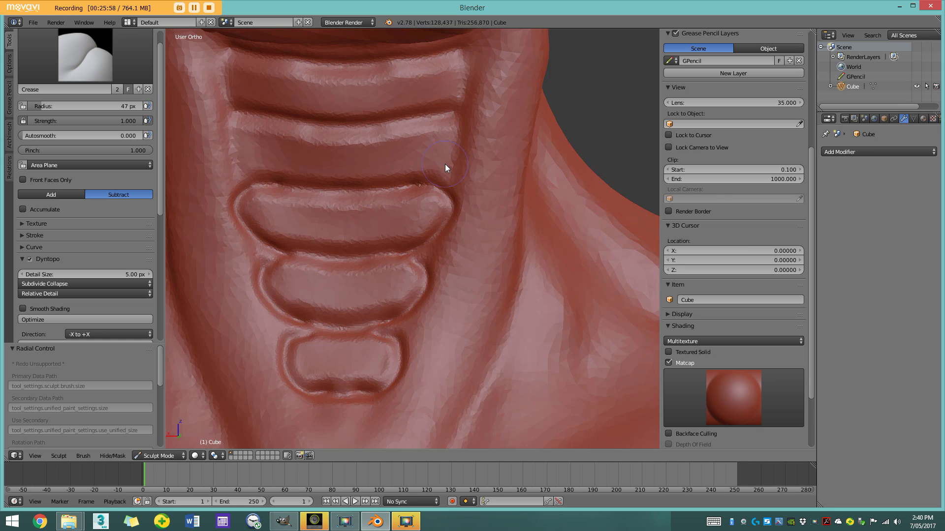
{"action": "scroll", "coordinate": [445, 163], "scroll_direction": "up", "scroll_amount": 2}
{"action": "left_click", "coordinate": [397, 305]}
{"action": "left_click", "coordinate": [413, 213]}
{"action": "scroll", "coordinate": [371, 287], "scroll_direction": "down", "scroll_amount": 2}
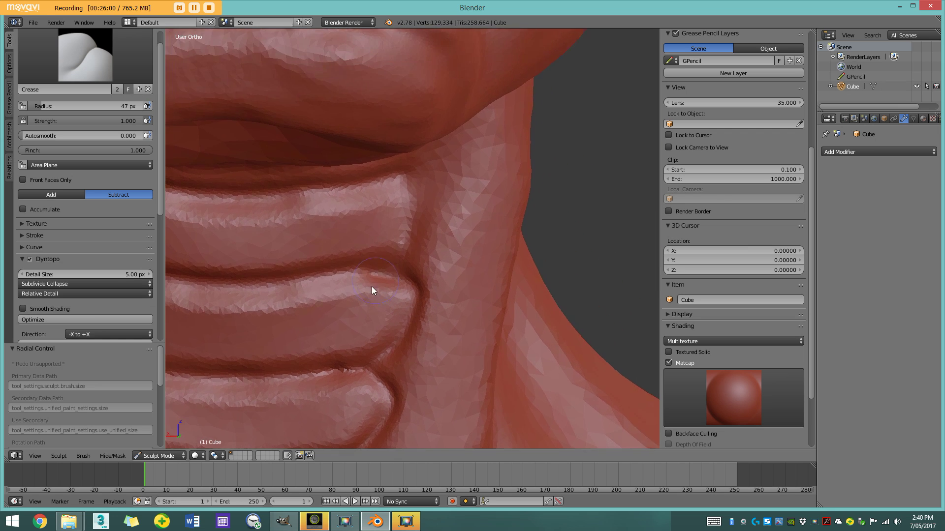
{"action": "scroll", "coordinate": [361, 284], "scroll_direction": "up", "scroll_amount": 2}
{"action": "left_click_drag", "start_coordinate": [369, 195], "coordinate": [356, 197]}
{"action": "scroll", "coordinate": [368, 256], "scroll_direction": "down", "scroll_amount": 7}
{"action": "mouse_move", "coordinate": [367, 274]}
{"action": "middle_mouse_down"}
{"action": "mouse_move", "coordinate": [347, 310]}
{"action": "mouse_move", "coordinate": [361, 288]}
{"action": "middle_mouse_up"}
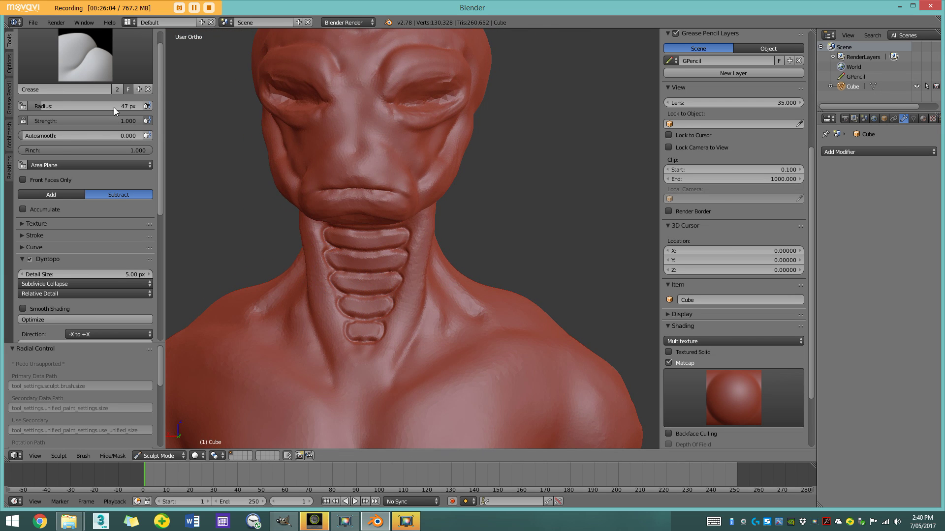
Build up all five throat segments with the Clay Strips brush at 47 px radius and 0.644 strength
{"action": "left_click", "coordinate": [85, 54]}
{"action": "left_click", "coordinate": [124, 104]}
{"action": "scroll", "coordinate": [297, 258], "scroll_direction": "up", "scroll_amount": 4}
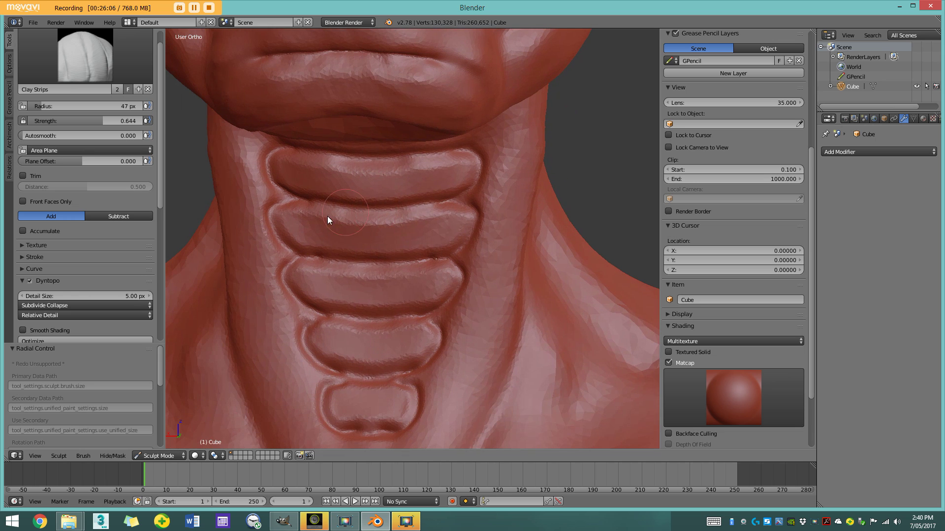
{"action": "mouse_move", "coordinate": [315, 232]}
{"action": "left_mouse_down"}
{"action": "mouse_move", "coordinate": [407, 238]}
{"action": "mouse_move", "coordinate": [308, 255]}
{"action": "left_mouse_up"}
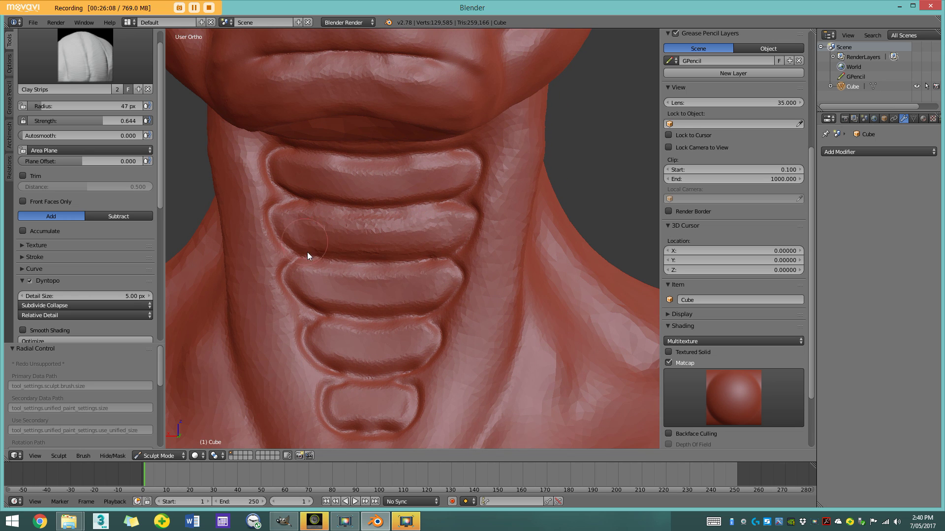
{"action": "left_click_drag", "start_coordinate": [380, 288], "coordinate": [331, 293]}
{"action": "mouse_move", "coordinate": [336, 342]}
{"action": "left_mouse_down"}
{"action": "mouse_move", "coordinate": [397, 344]}
{"action": "mouse_move", "coordinate": [355, 350]}
{"action": "left_mouse_up"}
{"action": "middle_click_drag", "start_coordinate": [383, 379], "coordinate": [372, 272], "text": "shift"}
{"action": "scroll", "coordinate": [372, 271], "scroll_direction": "up", "scroll_amount": 1}
{"action": "left_click_drag", "start_coordinate": [370, 329], "coordinate": [334, 327]}
{"action": "middle_click_drag", "start_coordinate": [357, 295], "coordinate": [369, 421], "text": "shift"}
{"action": "mouse_move", "coordinate": [419, 178]}
{"action": "left_mouse_down"}
{"action": "mouse_move", "coordinate": [252, 170]}
{"action": "mouse_move", "coordinate": [432, 167]}
{"action": "left_mouse_up"}
{"action": "scroll", "coordinate": [432, 166], "scroll_direction": "down", "scroll_amount": 8}
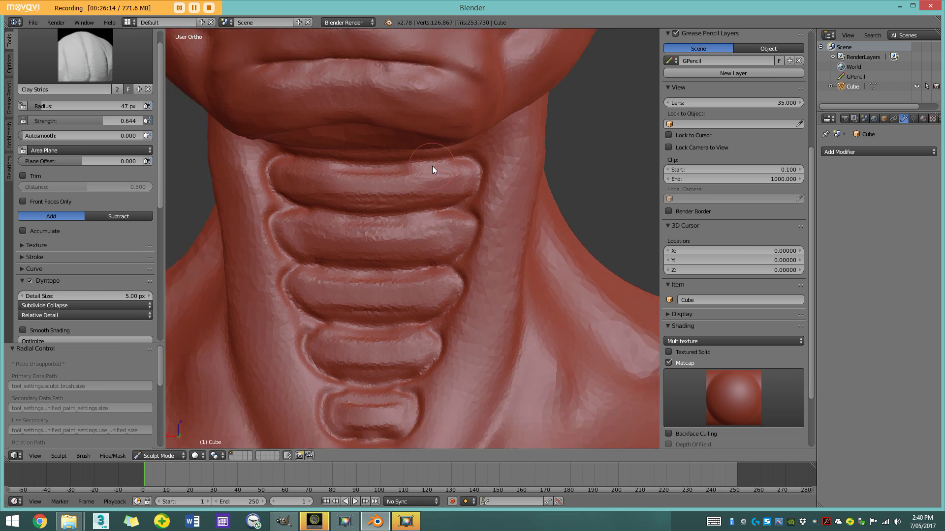
Soften the throat segments with the Smooth brush at 72 px radius and 0.235 strength
{"action": "middle_click_drag", "start_coordinate": [389, 223], "coordinate": [373, 217]}
{"action": "left_click", "coordinate": [85, 54]}
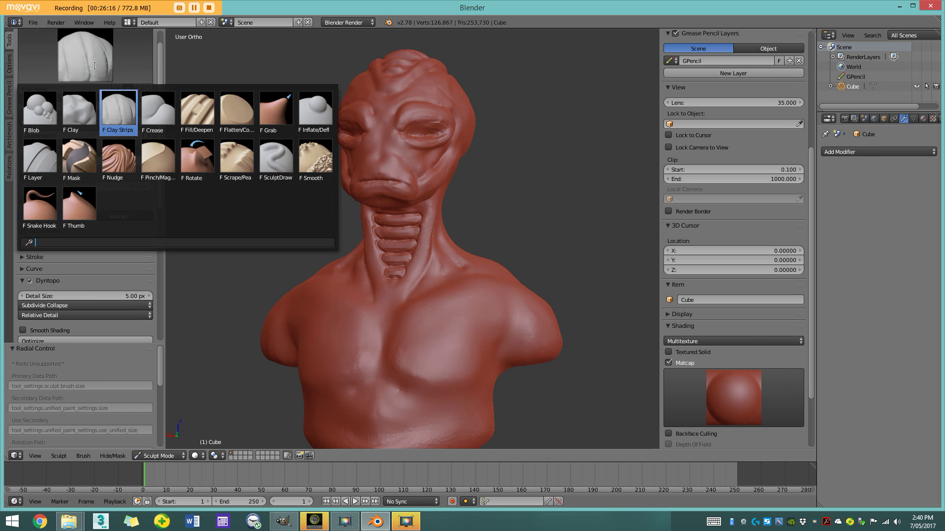
{"action": "left_click", "coordinate": [316, 173]}
{"action": "left_click_drag", "start_coordinate": [71, 120], "coordinate": [50, 120]}
{"action": "key", "text": "f"}
{"action": "left_click", "coordinate": [424, 353]}
{"action": "left_click_drag", "start_coordinate": [424, 353], "coordinate": [403, 295]}
{"action": "scroll", "coordinate": [403, 294], "scroll_direction": "up", "scroll_amount": 3}
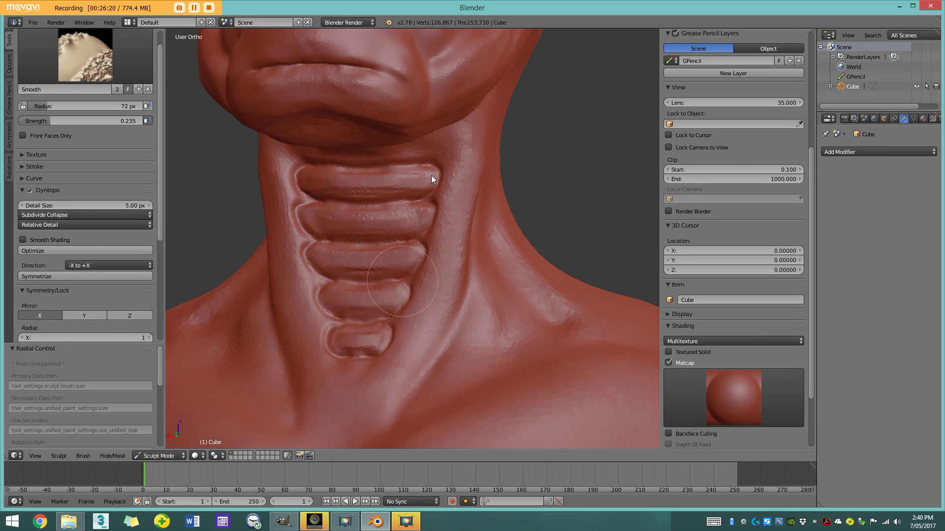
{"action": "mouse_move", "coordinate": [330, 198]}
{"action": "left_mouse_down"}
{"action": "mouse_move", "coordinate": [436, 225]}
{"action": "mouse_move", "coordinate": [348, 270]}
{"action": "mouse_move", "coordinate": [348, 348]}
{"action": "mouse_move", "coordinate": [363, 367]}
{"action": "mouse_move", "coordinate": [411, 302]}
{"action": "mouse_move", "coordinate": [378, 349]}
{"action": "mouse_move", "coordinate": [438, 156]}
{"action": "mouse_move", "coordinate": [403, 323]}
{"action": "left_mouse_up"}
Switch to the Crease brush and carve a crease under the inner edge of the chest muscles at 72 px radius
{"action": "scroll", "coordinate": [403, 323], "scroll_direction": "down", "scroll_amount": 5}
{"action": "mouse_move", "coordinate": [402, 323]}
{"action": "middle_mouse_down"}
{"action": "mouse_move", "coordinate": [487, 306]}
{"action": "mouse_move", "coordinate": [394, 316]}
{"action": "mouse_move", "coordinate": [306, 202]}
{"action": "mouse_move", "coordinate": [436, 200]}
{"action": "middle_mouse_up"}
{"action": "scroll", "coordinate": [356, 323], "scroll_direction": "up", "scroll_amount": 3}
{"action": "middle_click_drag", "start_coordinate": [449, 345], "coordinate": [415, 255], "text": "shift"}
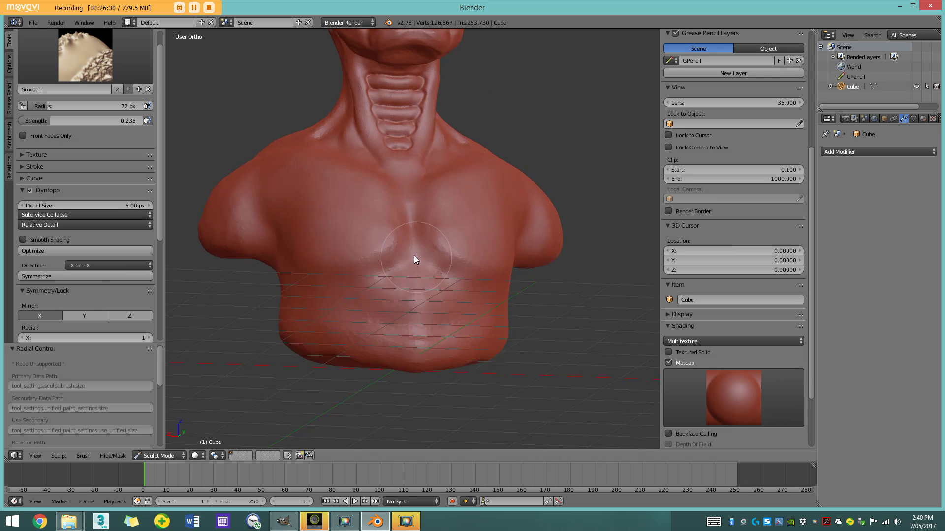
{"action": "scroll", "coordinate": [414, 255], "scroll_direction": "up", "scroll_amount": 1}
{"action": "left_click", "coordinate": [125, 67]}
{"action": "left_click", "coordinate": [158, 110]}
{"action": "scroll", "coordinate": [341, 242], "scroll_direction": "up", "scroll_amount": 5}
{"action": "middle_click_drag", "start_coordinate": [343, 244], "coordinate": [447, 217], "text": "shift"}
{"action": "left_click_drag", "start_coordinate": [454, 247], "coordinate": [345, 294]}
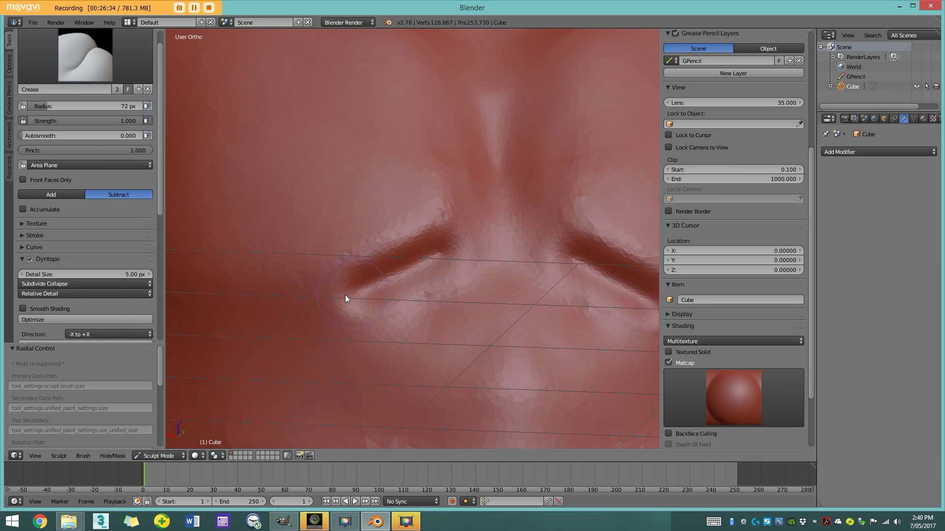
Extend the crease under the chest muscle outward past the armpit onto the upper arm
{"action": "scroll", "coordinate": [344, 294], "scroll_direction": "up", "scroll_amount": 1}
{"action": "middle_click_drag", "start_coordinate": [344, 294], "coordinate": [453, 287], "text": "shift"}
{"action": "mouse_move", "coordinate": [419, 284]}
{"action": "left_mouse_down"}
{"action": "mouse_move", "coordinate": [326, 278]}
{"action": "mouse_move", "coordinate": [270, 244]}
{"action": "left_mouse_up"}
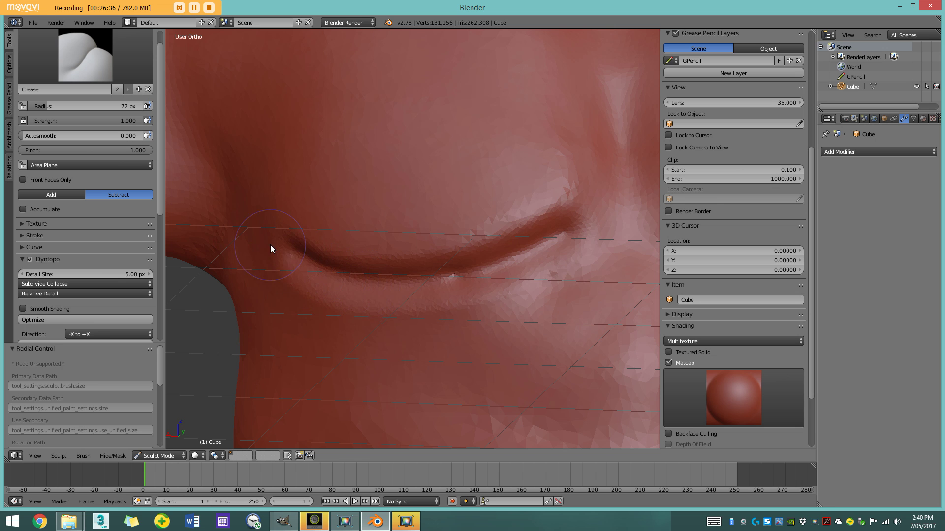
{"action": "middle_click_drag", "start_coordinate": [270, 244], "coordinate": [450, 316], "text": "shift"}
{"action": "left_click_drag", "start_coordinate": [471, 326], "coordinate": [341, 233]}
{"action": "scroll", "coordinate": [365, 235], "scroll_direction": "down", "scroll_amount": 5}
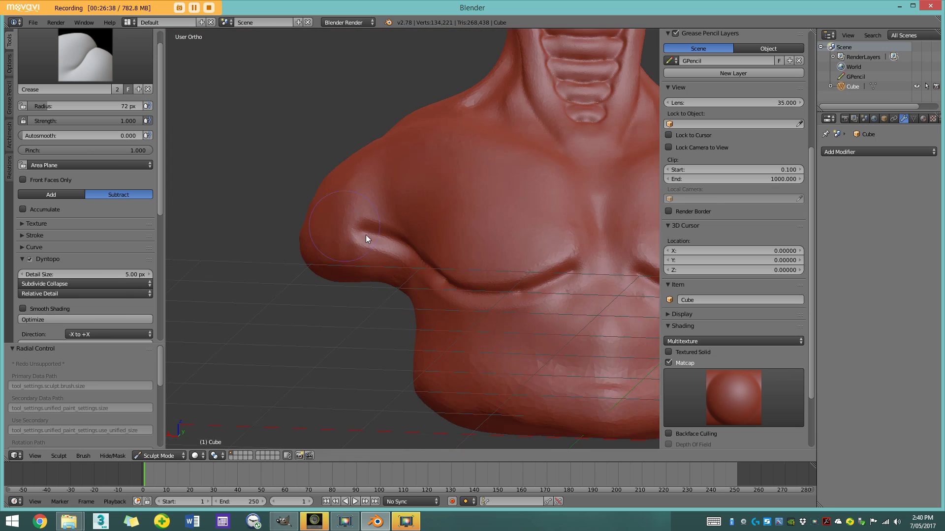
{"action": "scroll", "coordinate": [389, 280], "scroll_direction": "up", "scroll_amount": 4}
{"action": "middle_click_drag", "start_coordinate": [448, 301], "coordinate": [442, 298]}
{"action": "scroll", "coordinate": [438, 305], "scroll_direction": "up", "scroll_amount": 1}
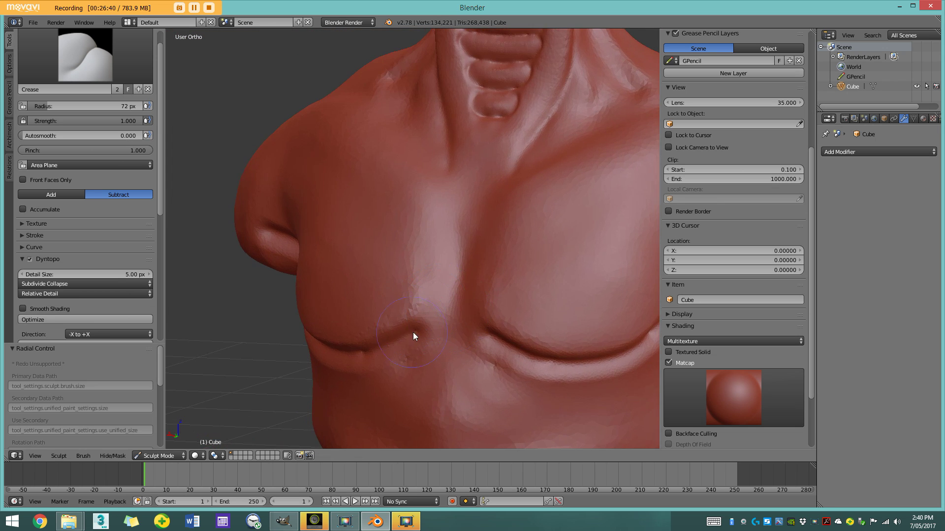
Carve a crease across the midline that joins the lower edges of both chest muscles at 72 px radius
{"action": "scroll", "coordinate": [413, 333], "scroll_direction": "up", "scroll_amount": 4}
{"action": "middle_click_drag", "start_coordinate": [429, 344], "coordinate": [414, 266], "text": "shift"}
{"action": "mouse_move", "coordinate": [400, 335]}
{"action": "left_mouse_down"}
{"action": "mouse_move", "coordinate": [430, 303]}
{"action": "mouse_move", "coordinate": [505, 291]}
{"action": "left_mouse_up"}
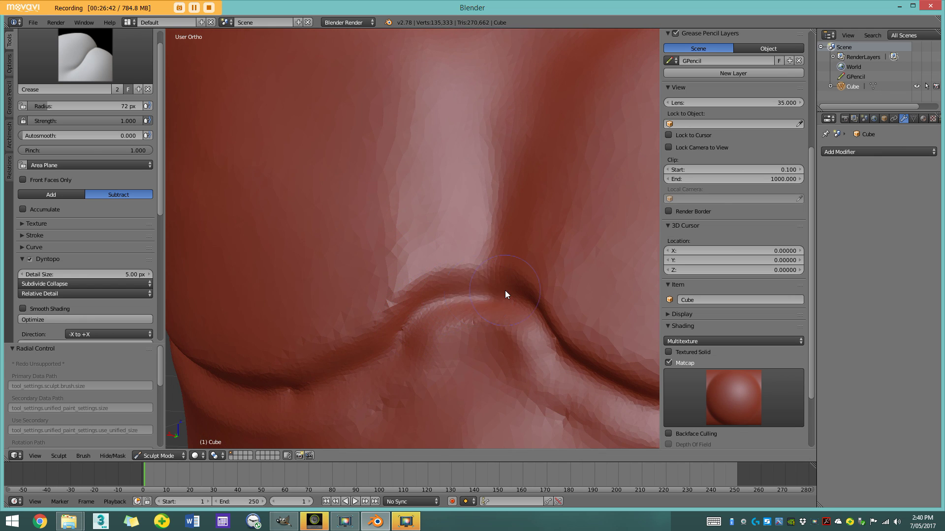
{"action": "scroll", "coordinate": [505, 290], "scroll_direction": "down", "scroll_amount": 4}
Carve the crease upward along the sternum between the two chest muscles with the Crease brush
{"action": "scroll", "coordinate": [451, 255], "scroll_direction": "up", "scroll_amount": 4}
{"action": "scroll", "coordinate": [468, 244], "scroll_direction": "up", "scroll_amount": 1}
{"action": "middle_click_drag", "start_coordinate": [460, 257], "coordinate": [440, 308], "text": "shift"}
{"action": "mouse_move", "coordinate": [451, 292]}
{"action": "left_mouse_down"}
{"action": "mouse_move", "coordinate": [462, 221]}
{"action": "mouse_move", "coordinate": [454, 147]}
{"action": "left_mouse_up"}
{"action": "scroll", "coordinate": [447, 149], "scroll_direction": "down", "scroll_amount": 4}
{"action": "middle_click_drag", "start_coordinate": [443, 151], "coordinate": [405, 243]}
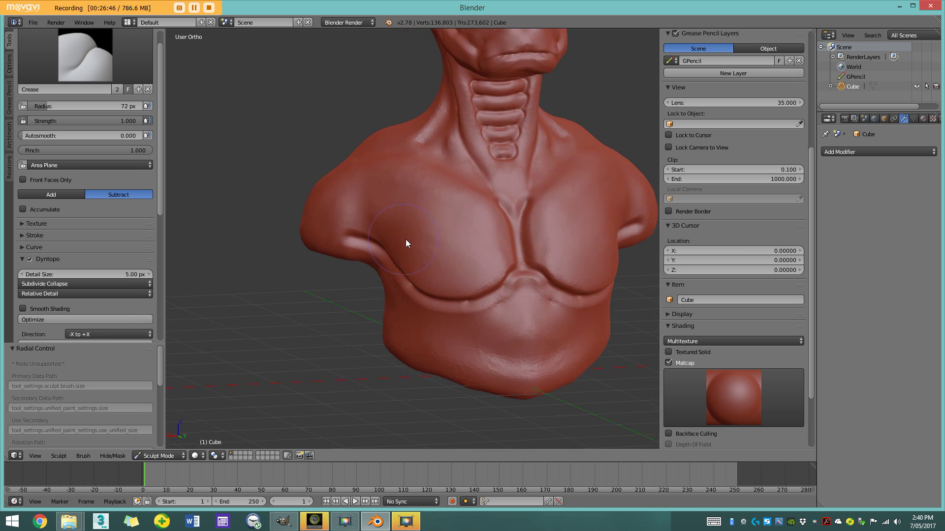
Switch to the Pinch/Magnify brush and sharpen the crease from under the chest muscle to the armpit at 72 px radius and 0.767 strength
{"action": "left_click", "coordinate": [96, 52]}
{"action": "left_click", "coordinate": [158, 162]}
{"action": "middle_click_drag", "start_coordinate": [275, 187], "coordinate": [466, 196]}
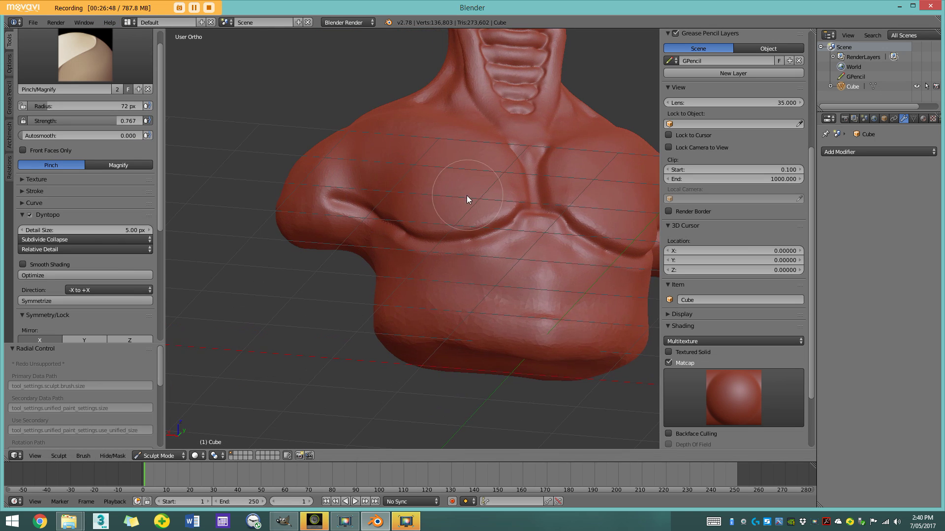
{"action": "scroll", "coordinate": [466, 196], "scroll_direction": "up", "scroll_amount": 6}
{"action": "middle_click_drag", "start_coordinate": [314, 272], "coordinate": [437, 259], "text": "shift"}
{"action": "middle_click_drag", "start_coordinate": [231, 226], "coordinate": [306, 267], "text": "shift"}
{"action": "left_click_drag", "start_coordinate": [389, 288], "coordinate": [215, 203]}
{"action": "middle_click_drag", "start_coordinate": [270, 233], "coordinate": [410, 295], "text": "shift"}
{"action": "left_click_drag", "start_coordinate": [409, 294], "coordinate": [223, 202]}
{"action": "scroll", "coordinate": [276, 215], "scroll_direction": "down", "scroll_amount": 2}
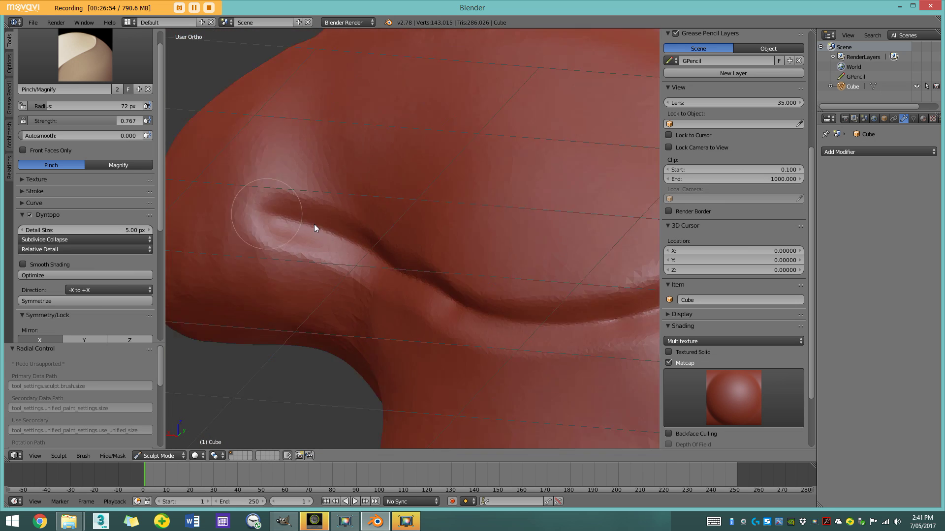
{"action": "scroll", "coordinate": [448, 280], "scroll_direction": "down", "scroll_amount": 5}
{"action": "mouse_move", "coordinate": [448, 280]}
{"action": "middle_mouse_down"}
{"action": "mouse_move", "coordinate": [399, 294]}
{"action": "mouse_move", "coordinate": [397, 261]}
{"action": "middle_mouse_up"}
Switch to the Smooth brush and soften the chest muscle creases and lower sternum at 72 px radius and 0.235 strength
{"action": "left_click", "coordinate": [95, 59]}
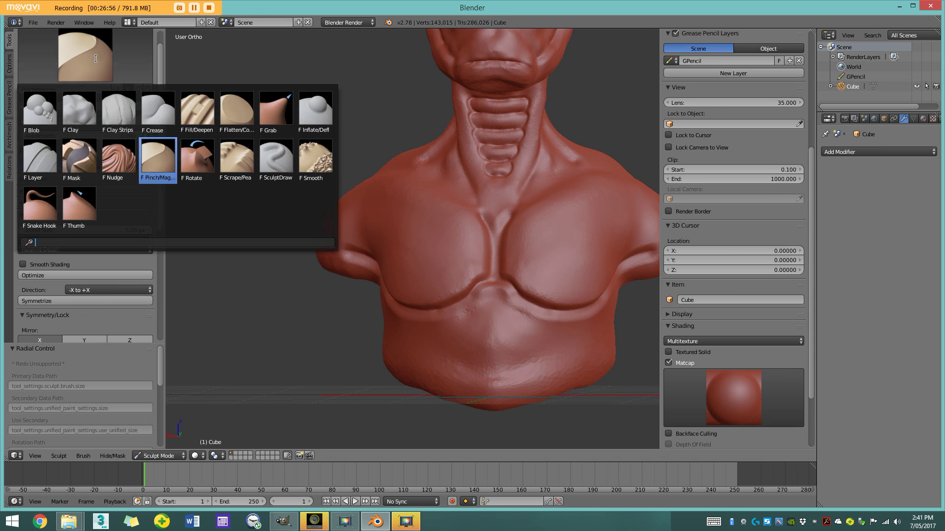
{"action": "left_click", "coordinate": [315, 158]}
{"action": "scroll", "coordinate": [413, 222], "scroll_direction": "up", "scroll_amount": 2}
{"action": "middle_click_drag", "start_coordinate": [417, 224], "coordinate": [439, 247]}
{"action": "middle_click_drag", "start_coordinate": [301, 224], "coordinate": [444, 264]}
{"action": "scroll", "coordinate": [428, 278], "scroll_direction": "down", "scroll_amount": 5}
{"action": "scroll", "coordinate": [396, 263], "scroll_direction": "up", "scroll_amount": 5}
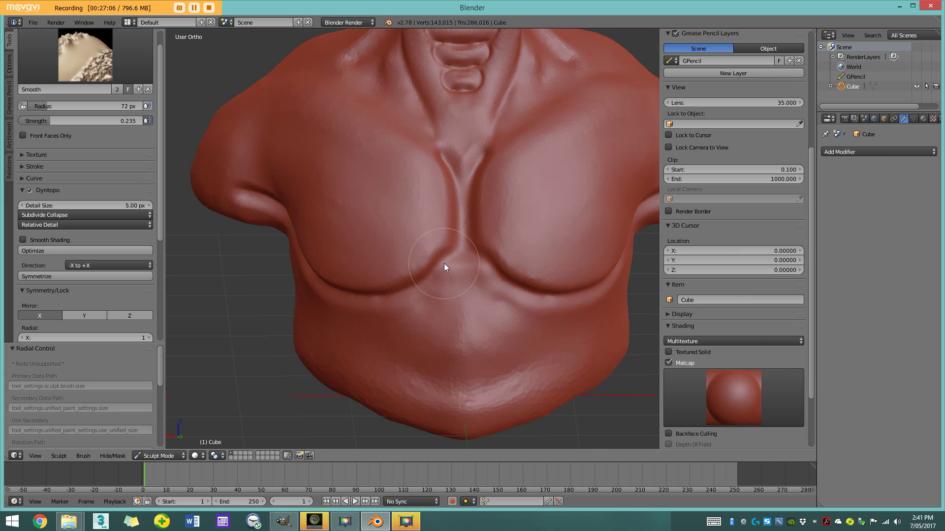
{"action": "scroll", "coordinate": [444, 267], "scroll_direction": "down", "scroll_amount": 2}
Switch to the Clay Strips brush, set its strength to 0.160 and lay light strips across the chest muscle
{"action": "left_click", "coordinate": [106, 56]}
{"action": "left_click", "coordinate": [116, 106]}
{"action": "left_click_drag", "start_coordinate": [103, 121], "coordinate": [48, 121]}
{"action": "scroll", "coordinate": [415, 273], "scroll_direction": "up", "scroll_amount": 3}
{"action": "left_click_drag", "start_coordinate": [373, 229], "coordinate": [382, 228]}
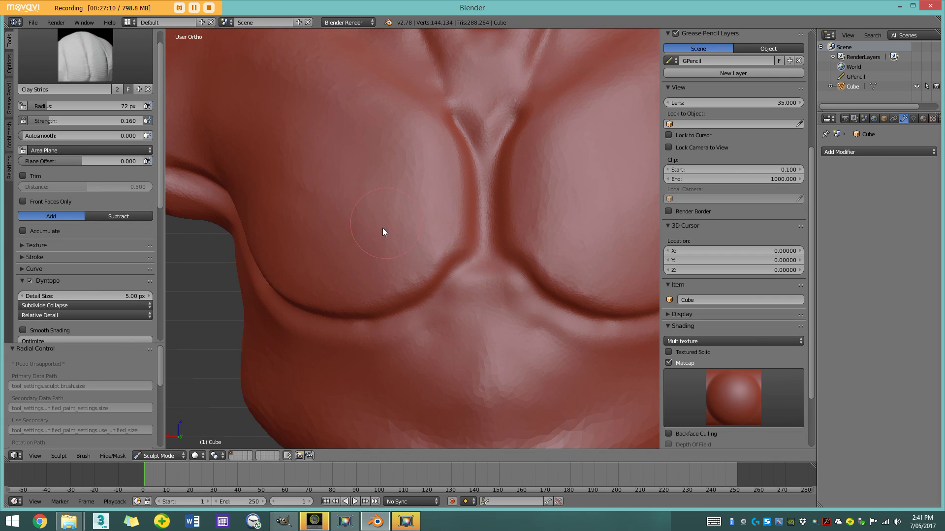
{"action": "middle_click_drag", "start_coordinate": [383, 228], "coordinate": [418, 249]}
{"action": "mouse_move", "coordinate": [424, 211]}
{"action": "left_mouse_down"}
{"action": "mouse_move", "coordinate": [302, 197]}
{"action": "mouse_move", "coordinate": [448, 238]}
{"action": "mouse_move", "coordinate": [315, 212]}
{"action": "left_mouse_up"}
Raise the Clay Strips strength to 0.502 and lay muscle fibre strips across the chest at 72 px radius
{"action": "left_click_drag", "start_coordinate": [49, 121], "coordinate": [94, 121]}
{"action": "mouse_move", "coordinate": [328, 223]}
{"action": "left_mouse_down"}
{"action": "mouse_move", "coordinate": [403, 241]}
{"action": "mouse_move", "coordinate": [363, 229]}
{"action": "left_mouse_up"}
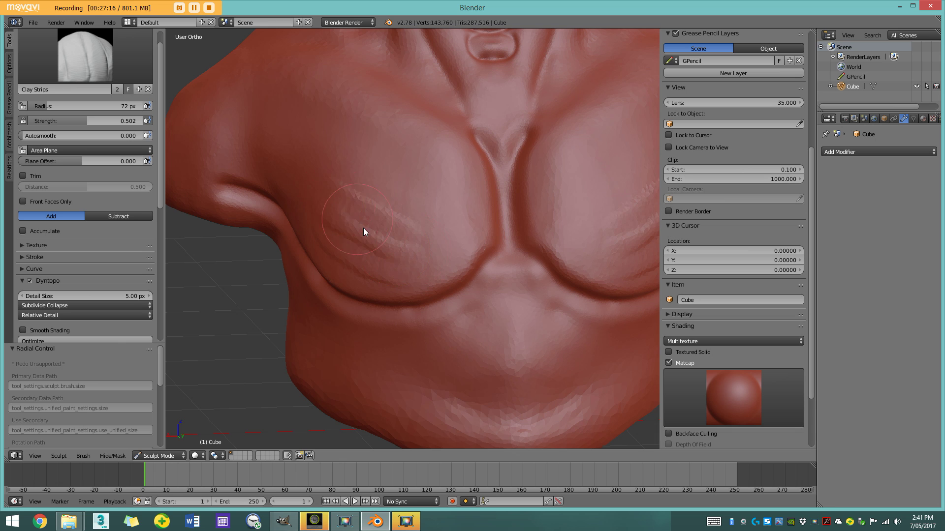
{"action": "middle_click_drag", "start_coordinate": [363, 229], "coordinate": [480, 249]}
{"action": "scroll", "coordinate": [482, 266], "scroll_direction": "up", "scroll_amount": 2}
{"action": "middle_click_drag", "start_coordinate": [487, 309], "coordinate": [461, 329], "text": "shift"}
{"action": "scroll", "coordinate": [462, 327], "scroll_direction": "down", "scroll_amount": 1}
{"action": "mouse_move", "coordinate": [529, 292]}
{"action": "left_mouse_down"}
{"action": "mouse_move", "coordinate": [424, 294]}
{"action": "mouse_move", "coordinate": [353, 235]}
{"action": "left_mouse_up"}
{"action": "scroll", "coordinate": [398, 240], "scroll_direction": "down", "scroll_amount": 4}
{"action": "middle_click_drag", "start_coordinate": [398, 240], "coordinate": [388, 265]}
{"action": "scroll", "coordinate": [388, 266], "scroll_direction": "up", "scroll_amount": 4}
Reduce the brush radius to 36 px and add fine muscle fibres over the lower chest and toward the armpit
{"action": "key", "text": "f"}
{"action": "left_click", "coordinate": [383, 309]}
{"action": "middle_click_drag", "start_coordinate": [410, 303], "coordinate": [432, 318], "text": "shift"}
{"action": "mouse_move", "coordinate": [472, 295]}
{"action": "left_mouse_down"}
{"action": "mouse_move", "coordinate": [392, 253]}
{"action": "mouse_move", "coordinate": [273, 217]}
{"action": "left_mouse_up"}
{"action": "left_click_drag", "start_coordinate": [484, 311], "coordinate": [401, 360]}
{"action": "left_click_drag", "start_coordinate": [469, 329], "coordinate": [340, 360]}
{"action": "left_click_drag", "start_coordinate": [452, 313], "coordinate": [288, 204]}
{"action": "middle_click_drag", "start_coordinate": [423, 279], "coordinate": [512, 294], "text": "shift"}
{"action": "left_click_drag", "start_coordinate": [253, 231], "coordinate": [429, 246]}
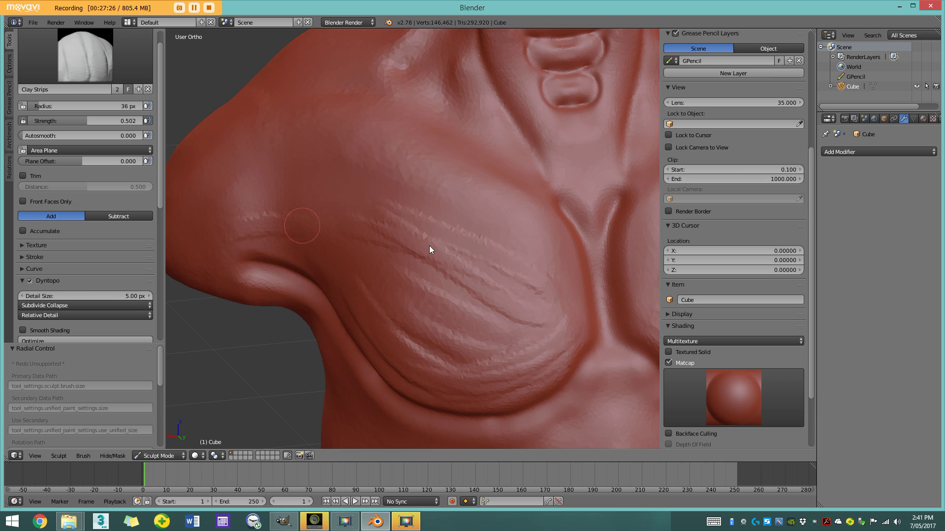
Continue the fine muscle fibres across the upper and middle chest muscle, running from the shoulder to the sternum
{"action": "left_click_drag", "start_coordinate": [243, 203], "coordinate": [404, 202]}
{"action": "left_click_drag", "start_coordinate": [303, 197], "coordinate": [494, 219]}
{"action": "mouse_move", "coordinate": [270, 185]}
{"action": "left_mouse_down"}
{"action": "mouse_move", "coordinate": [455, 181]}
{"action": "mouse_move", "coordinate": [537, 231]}
{"action": "mouse_move", "coordinate": [562, 262]}
{"action": "mouse_move", "coordinate": [569, 308]}
{"action": "left_mouse_up"}
{"action": "mouse_move", "coordinate": [526, 266]}
{"action": "left_mouse_down"}
{"action": "mouse_move", "coordinate": [491, 240]}
{"action": "mouse_move", "coordinate": [262, 188]}
{"action": "mouse_move", "coordinate": [394, 288]}
{"action": "mouse_move", "coordinate": [516, 349]}
{"action": "left_mouse_up"}
{"action": "left_click_drag", "start_coordinate": [394, 253], "coordinate": [513, 320]}
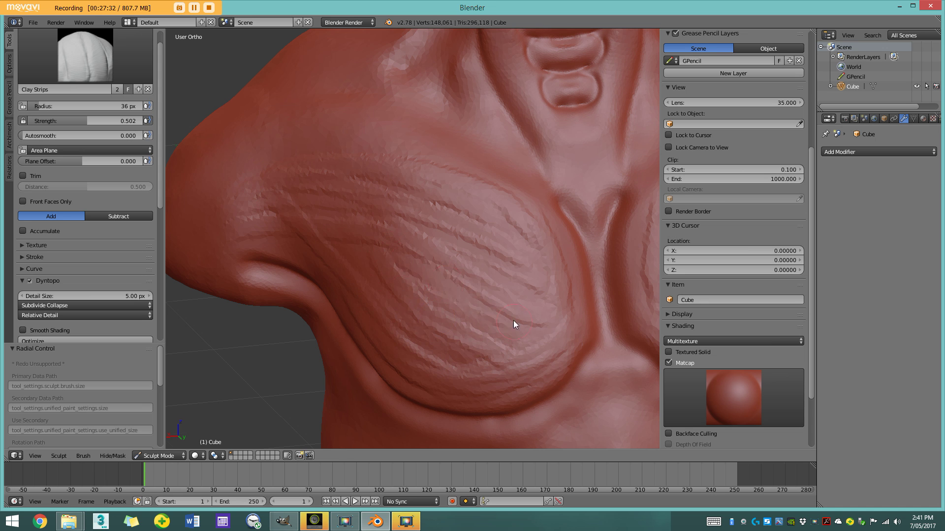
Add more Clay Strips fibres along the inner edge and lower part of the chest muscle at 36 px radius
{"action": "scroll", "coordinate": [510, 315], "scroll_direction": "down", "scroll_amount": 7}
{"action": "mouse_move", "coordinate": [510, 315]}
{"action": "middle_mouse_down"}
{"action": "mouse_move", "coordinate": [420, 297]}
{"action": "mouse_move", "coordinate": [473, 302]}
{"action": "middle_mouse_up"}
{"action": "scroll", "coordinate": [414, 253], "scroll_direction": "up", "scroll_amount": 5}
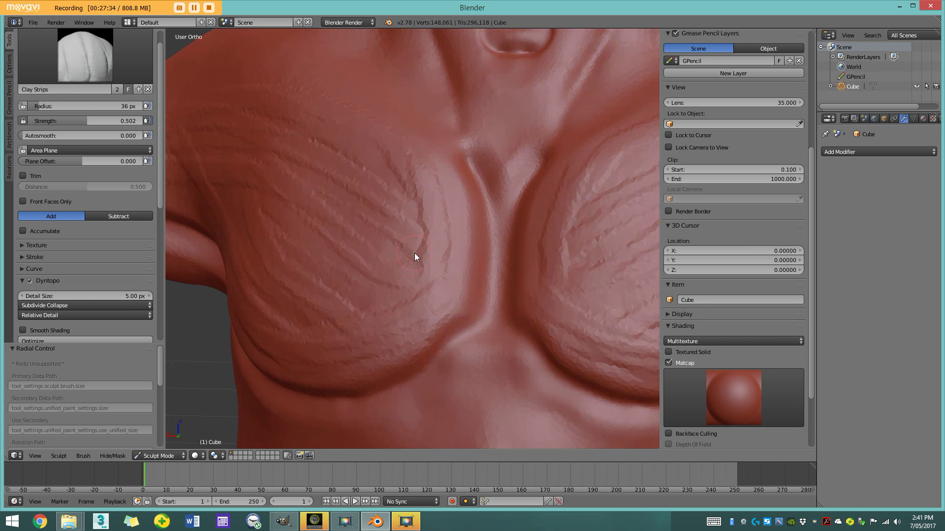
{"action": "mouse_move", "coordinate": [423, 208]}
{"action": "left_mouse_down"}
{"action": "mouse_move", "coordinate": [360, 305]}
{"action": "mouse_move", "coordinate": [344, 281]}
{"action": "mouse_move", "coordinate": [387, 240]}
{"action": "left_mouse_up"}
{"action": "scroll", "coordinate": [412, 262], "scroll_direction": "down", "scroll_amount": 4}
{"action": "scroll", "coordinate": [412, 261], "scroll_direction": "down", "scroll_amount": 2}
{"action": "mouse_move", "coordinate": [412, 262]}
{"action": "middle_mouse_down"}
{"action": "mouse_move", "coordinate": [332, 274]}
{"action": "mouse_move", "coordinate": [377, 280]}
{"action": "mouse_move", "coordinate": [404, 261]}
{"action": "middle_mouse_up"}
{"action": "scroll", "coordinate": [335, 276], "scroll_direction": "up", "scroll_amount": 2}
{"action": "scroll", "coordinate": [403, 261], "scroll_direction": "up", "scroll_amount": 3}
{"action": "mouse_move", "coordinate": [404, 257]}
{"action": "left_mouse_down"}
{"action": "mouse_move", "coordinate": [371, 218]}
{"action": "mouse_move", "coordinate": [367, 273]}
{"action": "mouse_move", "coordinate": [383, 302]}
{"action": "mouse_move", "coordinate": [326, 329]}
{"action": "left_mouse_up"}
{"action": "scroll", "coordinate": [328, 333], "scroll_direction": "down", "scroll_amount": 4}
{"action": "mouse_move", "coordinate": [396, 316]}
{"action": "middle_mouse_down"}
{"action": "mouse_move", "coordinate": [327, 298]}
{"action": "mouse_move", "coordinate": [305, 276]}
{"action": "middle_mouse_up"}
Switch to the Smooth brush and blend the chest muscle fibres at 223 px radius and 0.235 strength
{"action": "left_click", "coordinate": [74, 61]}
{"action": "left_click", "coordinate": [312, 164]}
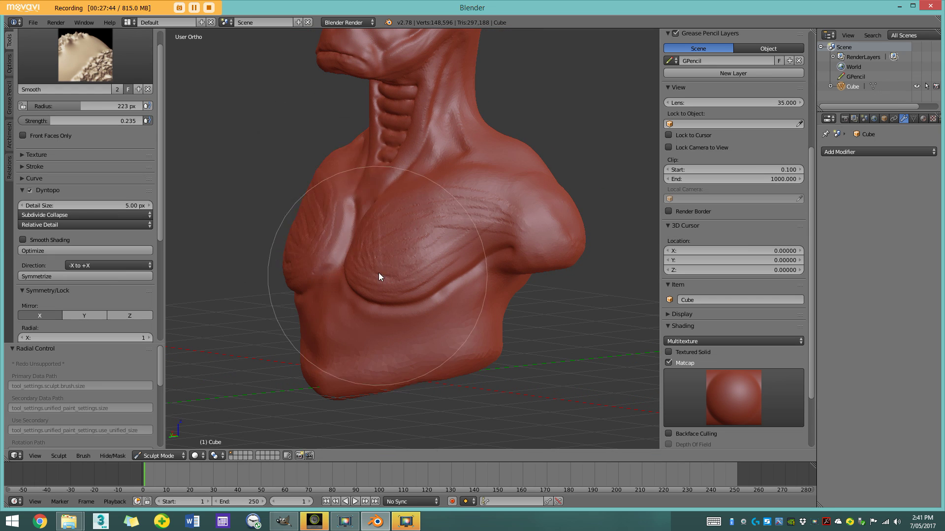
{"action": "middle_click_drag", "start_coordinate": [379, 272], "coordinate": [460, 279]}
{"action": "scroll", "coordinate": [460, 278], "scroll_direction": "up", "scroll_amount": 3}
{"action": "mouse_move", "coordinate": [420, 267]}
{"action": "left_mouse_down"}
{"action": "mouse_move", "coordinate": [301, 185]}
{"action": "mouse_move", "coordinate": [465, 291]}
{"action": "mouse_move", "coordinate": [349, 305]}
{"action": "left_mouse_up"}
{"action": "scroll", "coordinate": [413, 310], "scroll_direction": "down", "scroll_amount": 7}
{"action": "middle_click_drag", "start_coordinate": [512, 304], "coordinate": [392, 262]}
{"action": "scroll", "coordinate": [299, 271], "scroll_direction": "up", "scroll_amount": 5}
Switch to the Crease brush, adjust its radius and carve a long groove down the upper back
{"action": "left_click", "coordinate": [94, 55]}
{"action": "left_click", "coordinate": [157, 101]}
{"action": "key", "text": "f"}
{"action": "left_click", "coordinate": [422, 308]}
{"action": "scroll", "coordinate": [396, 230], "scroll_direction": "up", "scroll_amount": 3}
{"action": "middle_click_drag", "start_coordinate": [403, 234], "coordinate": [445, 262]}
{"action": "left_click_drag", "start_coordinate": [446, 139], "coordinate": [388, 308]}
{"action": "scroll", "coordinate": [407, 305], "scroll_direction": "down", "scroll_amount": 5}
Resize the Crease brush to 97 px and carve a further long groove down the back muscles
{"action": "scroll", "coordinate": [361, 264], "scroll_direction": "up", "scroll_amount": 4}
{"action": "mouse_move", "coordinate": [407, 305]}
{"action": "middle_mouse_down"}
{"action": "mouse_move", "coordinate": [362, 264]}
{"action": "mouse_move", "coordinate": [430, 279]}
{"action": "middle_mouse_up"}
{"action": "key", "text": "f"}
{"action": "left_click", "coordinate": [414, 287]}
{"action": "mouse_move", "coordinate": [422, 148]}
{"action": "left_mouse_down"}
{"action": "mouse_move", "coordinate": [389, 291]}
{"action": "mouse_move", "coordinate": [333, 363]}
{"action": "left_mouse_up"}
{"action": "scroll", "coordinate": [369, 307], "scroll_direction": "down", "scroll_amount": 4}
{"action": "middle_click_drag", "start_coordinate": [377, 298], "coordinate": [417, 327]}
Switch to the Pinch/Magnify brush and tighten the back grooves beside the spine and shoulder blades at 97 px radius and 0.767 strength
{"action": "left_click", "coordinate": [85, 59]}
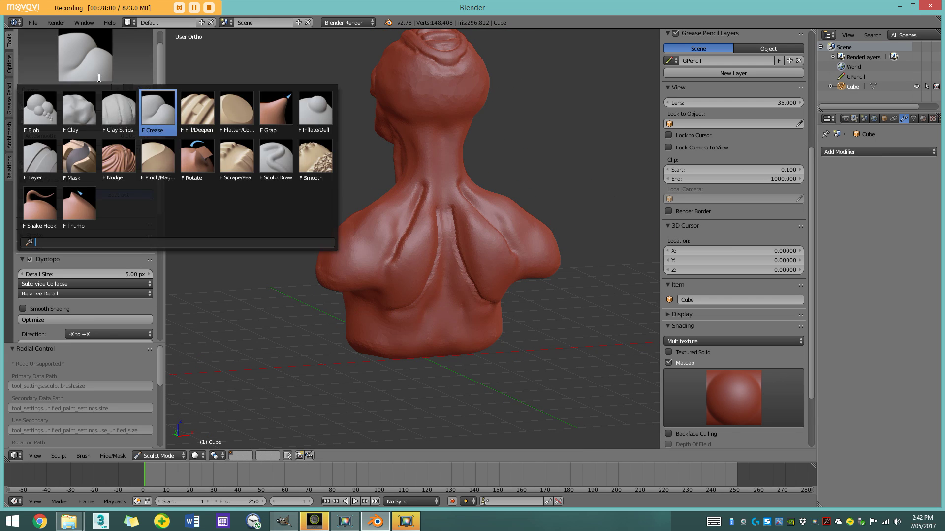
{"action": "left_click", "coordinate": [158, 120]}
{"action": "scroll", "coordinate": [303, 350], "scroll_direction": "up", "scroll_amount": 4}
{"action": "scroll", "coordinate": [427, 137], "scroll_direction": "up", "scroll_amount": 3}
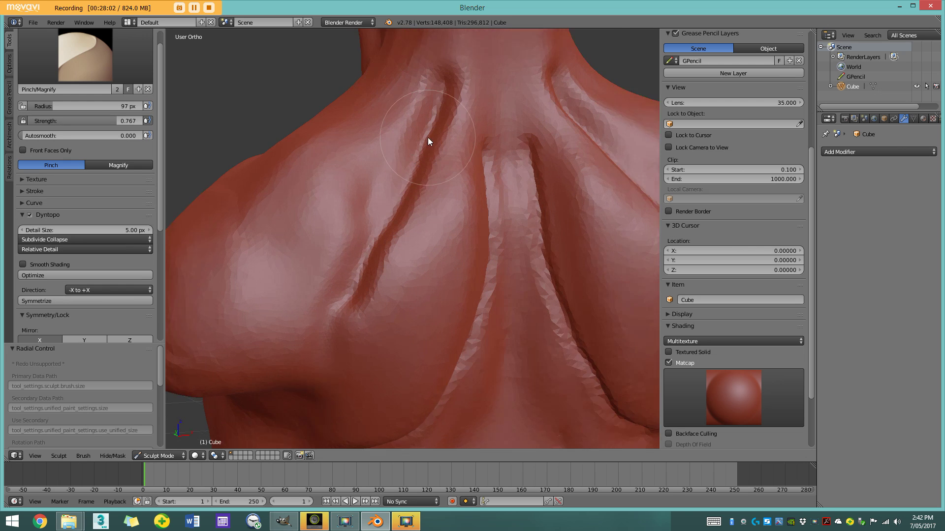
{"action": "left_click_drag", "start_coordinate": [434, 108], "coordinate": [336, 326]}
{"action": "scroll", "coordinate": [344, 315], "scroll_direction": "down", "scroll_amount": 4}
{"action": "middle_click_drag", "start_coordinate": [361, 295], "coordinate": [308, 250]}
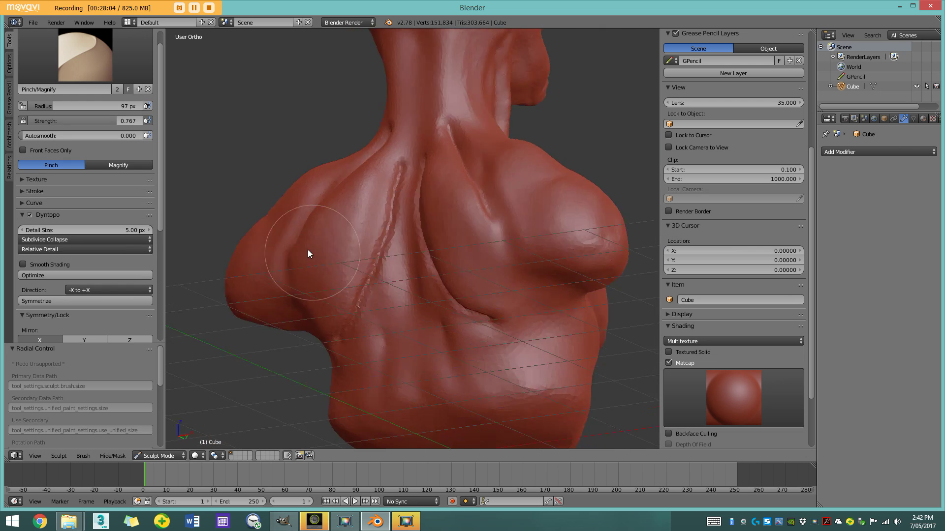
{"action": "scroll", "coordinate": [314, 241], "scroll_direction": "up", "scroll_amount": 4}
{"action": "left_click_drag", "start_coordinate": [372, 193], "coordinate": [395, 76]}
{"action": "middle_click_drag", "start_coordinate": [394, 76], "coordinate": [289, 90]}
Switch to the Smooth brush and soften the back grooves at 97 px radius and 0.235 strength
{"action": "left_click", "coordinate": [93, 62]}
{"action": "left_click", "coordinate": [306, 167]}
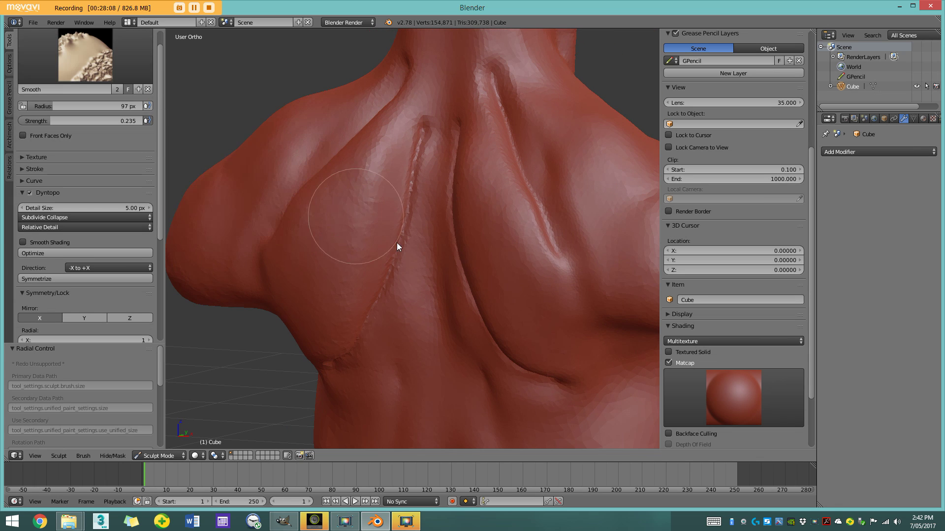
{"action": "mouse_move", "coordinate": [340, 342]}
{"action": "middle_mouse_down"}
{"action": "mouse_move", "coordinate": [380, 327]}
{"action": "mouse_move", "coordinate": [346, 362]}
{"action": "middle_mouse_up"}
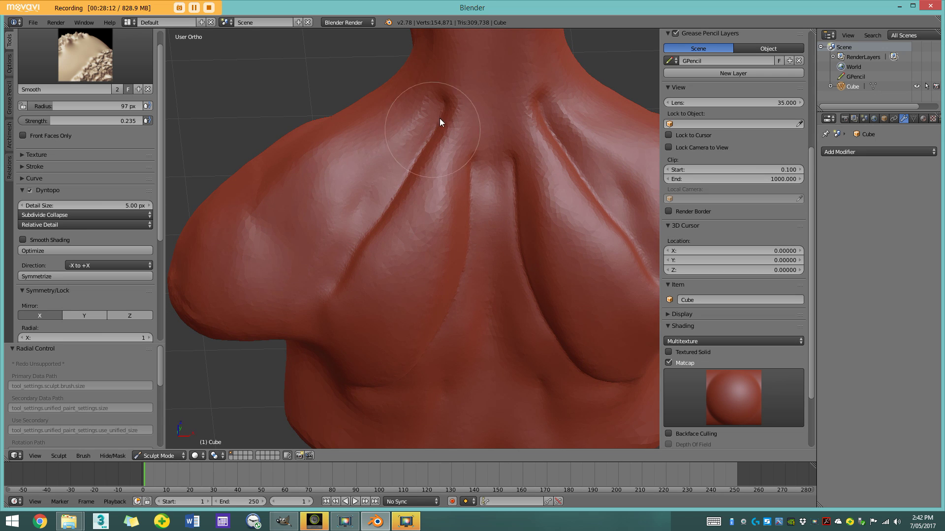
{"action": "scroll", "coordinate": [443, 114], "scroll_direction": "down", "scroll_amount": 4}
{"action": "middle_click_drag", "start_coordinate": [432, 182], "coordinate": [631, 182]}
{"action": "scroll", "coordinate": [408, 235], "scroll_direction": "down", "scroll_amount": 3}
{"action": "middle_click_drag", "start_coordinate": [400, 236], "coordinate": [395, 270], "text": "shift"}
{"action": "mouse_move", "coordinate": [395, 270]}
{"action": "middle_mouse_down"}
{"action": "mouse_move", "coordinate": [496, 267]}
{"action": "mouse_move", "coordinate": [433, 268]}
{"action": "middle_mouse_up"}
{"action": "left_click", "coordinate": [87, 58]}
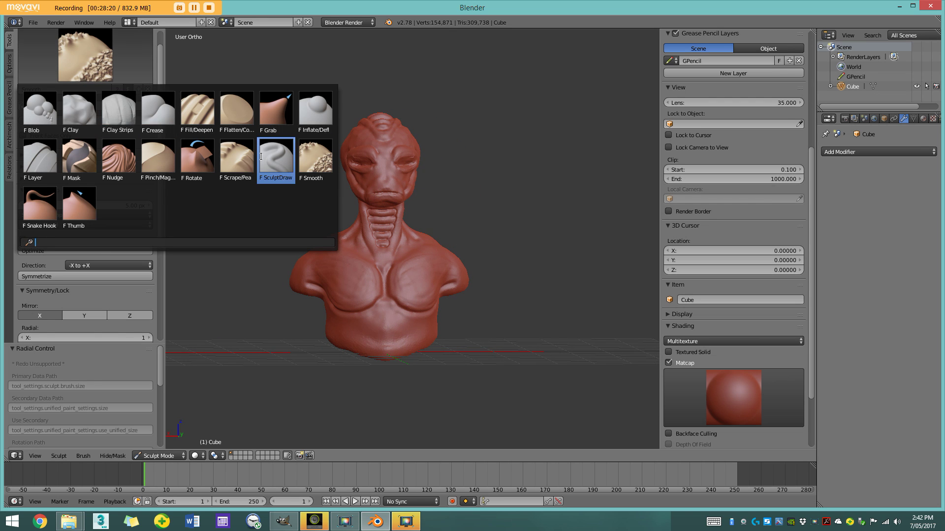
{"action": "left_click", "coordinate": [315, 157]}
Switch to the Crease brush and carve a vertical groove up the side of the neck at 97 px radius and 1.000 strength
{"action": "mouse_move", "coordinate": [460, 224]}
{"action": "middle_mouse_down"}
{"action": "mouse_move", "coordinate": [344, 232]}
{"action": "mouse_move", "coordinate": [359, 246]}
{"action": "middle_mouse_up"}
{"action": "scroll", "coordinate": [359, 246], "scroll_direction": "up", "scroll_amount": 2}
{"action": "mouse_move", "coordinate": [359, 199]}
{"action": "middle_mouse_down", "text": "shift"}
{"action": "mouse_move", "coordinate": [358, 242]}
{"action": "mouse_move", "coordinate": [414, 256]}
{"action": "middle_mouse_up", "text": "shift"}
{"action": "left_click", "coordinate": [130, 70]}
{"action": "left_click", "coordinate": [155, 110]}
{"action": "scroll", "coordinate": [302, 175], "scroll_direction": "up", "scroll_amount": 6}
{"action": "scroll", "coordinate": [415, 256], "scroll_direction": "up", "scroll_amount": 3}
{"action": "middle_click_drag", "start_coordinate": [297, 265], "coordinate": [416, 338], "text": "shift"}
{"action": "left_click_drag", "start_coordinate": [416, 337], "coordinate": [454, 155]}
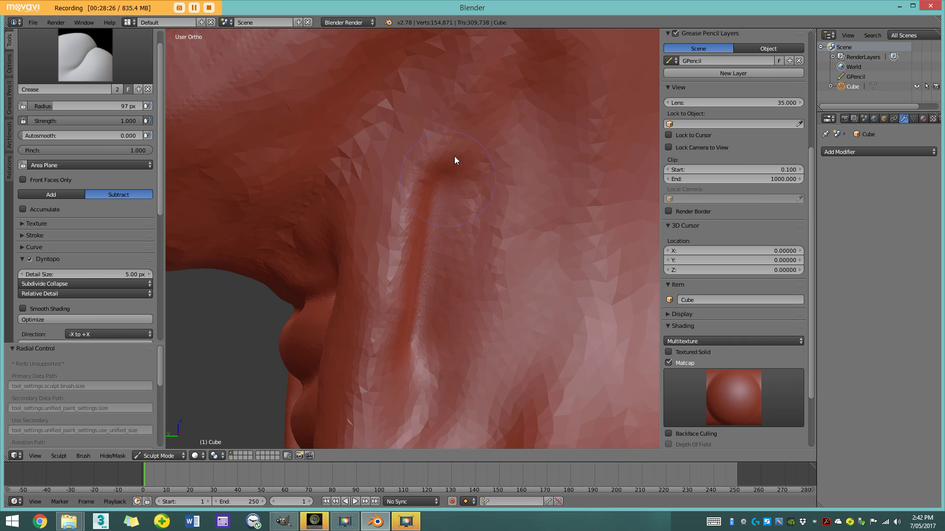
{"action": "scroll", "coordinate": [449, 149], "scroll_direction": "down", "scroll_amount": 5}
{"action": "middle_click_drag", "start_coordinate": [431, 246], "coordinate": [497, 253]}
{"action": "middle_click_drag", "start_coordinate": [419, 267], "coordinate": [483, 234]}
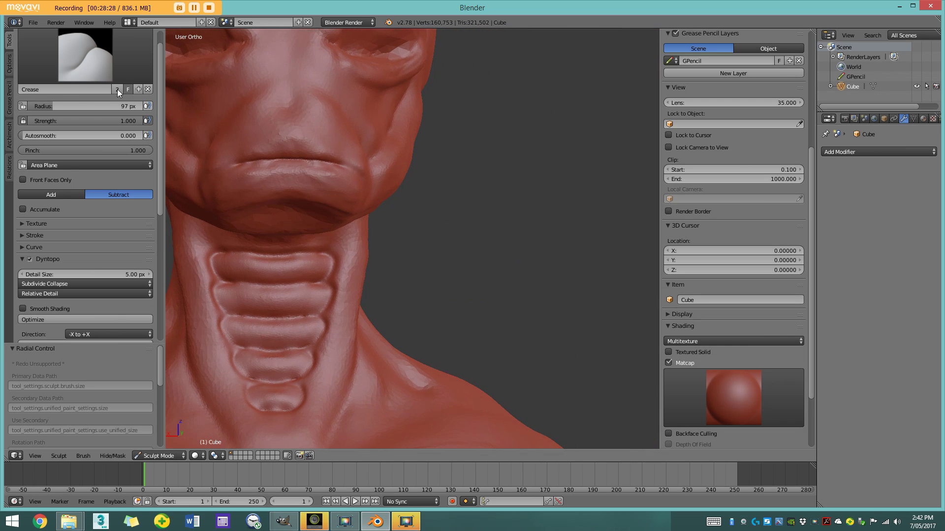
Deepen the groove of the neck muscle beside the throat segments with the Crease brush at 97 px radius
{"action": "left_click", "coordinate": [117, 69]}
{"action": "middle_click_drag", "start_coordinate": [463, 187], "coordinate": [224, 176]}
{"action": "mouse_move", "coordinate": [383, 283]}
{"action": "middle_mouse_down"}
{"action": "mouse_move", "coordinate": [457, 263]}
{"action": "mouse_move", "coordinate": [480, 270]}
{"action": "mouse_move", "coordinate": [497, 306]}
{"action": "mouse_move", "coordinate": [475, 269]}
{"action": "mouse_move", "coordinate": [477, 237]}
{"action": "mouse_move", "coordinate": [455, 224]}
{"action": "middle_mouse_up"}
{"action": "scroll", "coordinate": [475, 269], "scroll_direction": "up", "scroll_amount": 4}
{"action": "left_click_drag", "start_coordinate": [404, 148], "coordinate": [388, 219]}
{"action": "left_click_drag", "start_coordinate": [393, 170], "coordinate": [362, 298]}
{"action": "scroll", "coordinate": [362, 297], "scroll_direction": "down", "scroll_amount": 3}
{"action": "mouse_move", "coordinate": [362, 297]}
{"action": "middle_mouse_down"}
{"action": "mouse_move", "coordinate": [395, 280]}
{"action": "mouse_move", "coordinate": [433, 285]}
{"action": "mouse_move", "coordinate": [392, 259]}
{"action": "mouse_move", "coordinate": [418, 213]}
{"action": "mouse_move", "coordinate": [371, 265]}
{"action": "middle_mouse_up"}
{"action": "scroll", "coordinate": [371, 266], "scroll_direction": "up", "scroll_amount": 5}
{"action": "mouse_move", "coordinate": [336, 207]}
{"action": "left_mouse_down"}
{"action": "mouse_move", "coordinate": [369, 295]}
{"action": "mouse_move", "coordinate": [316, 205]}
{"action": "left_mouse_up"}
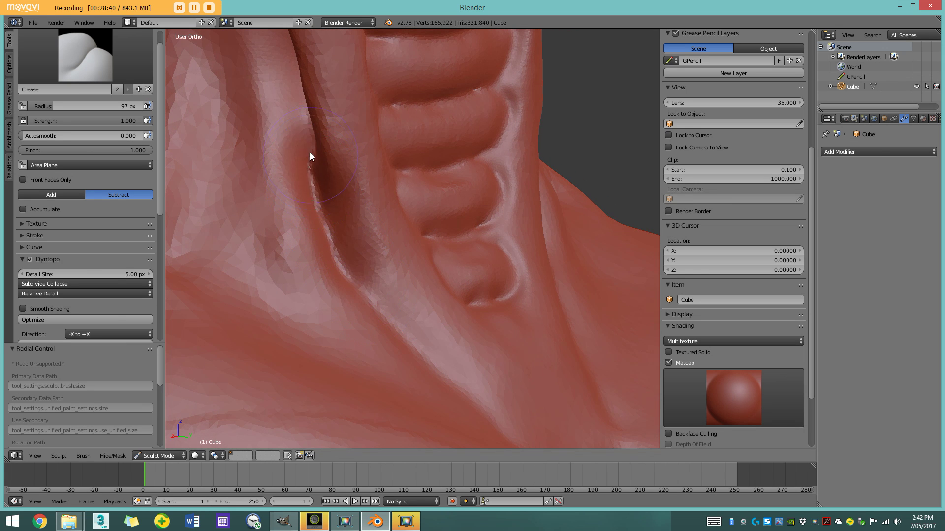
Switch to the Smooth brush and soften the neck groove's edges at 97 px radius and 0.235 strength
{"action": "scroll", "coordinate": [307, 182], "scroll_direction": "down", "scroll_amount": 3}
{"action": "left_click", "coordinate": [70, 43]}
{"action": "left_click", "coordinate": [308, 156]}
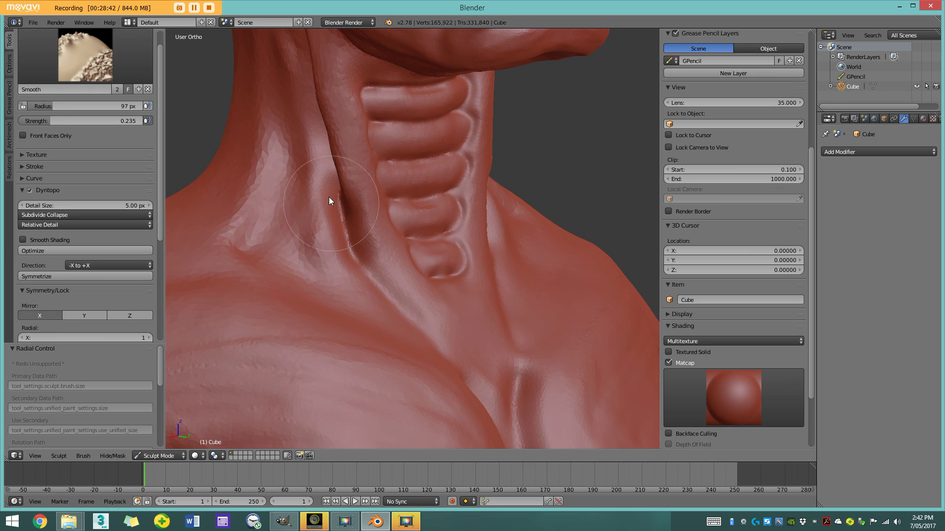
Switch to the Clay Strips brush and build up the neck muscle beside the throat segments at 97 px radius and 0.502 strength
{"action": "left_click", "coordinate": [108, 61]}
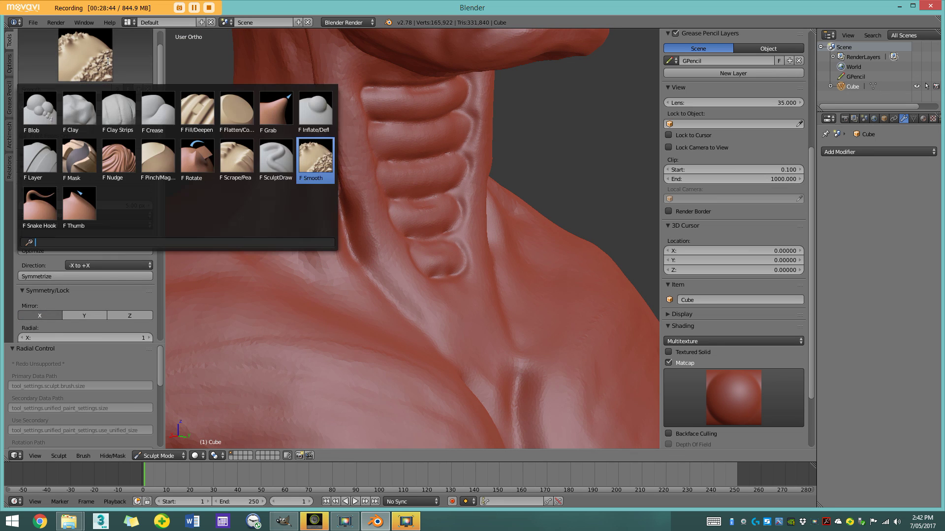
{"action": "left_click", "coordinate": [118, 112]}
{"action": "scroll", "coordinate": [282, 199], "scroll_direction": "up", "scroll_amount": 4}
{"action": "middle_click_drag", "start_coordinate": [282, 199], "coordinate": [332, 209]}
{"action": "mouse_move", "coordinate": [371, 217]}
{"action": "left_mouse_down"}
{"action": "mouse_move", "coordinate": [363, 183]}
{"action": "mouse_move", "coordinate": [392, 259]}
{"action": "mouse_move", "coordinate": [466, 350]}
{"action": "left_mouse_up"}
{"action": "left_click_drag", "start_coordinate": [364, 158], "coordinate": [468, 357]}
{"action": "scroll", "coordinate": [442, 335], "scroll_direction": "down", "scroll_amount": 3}
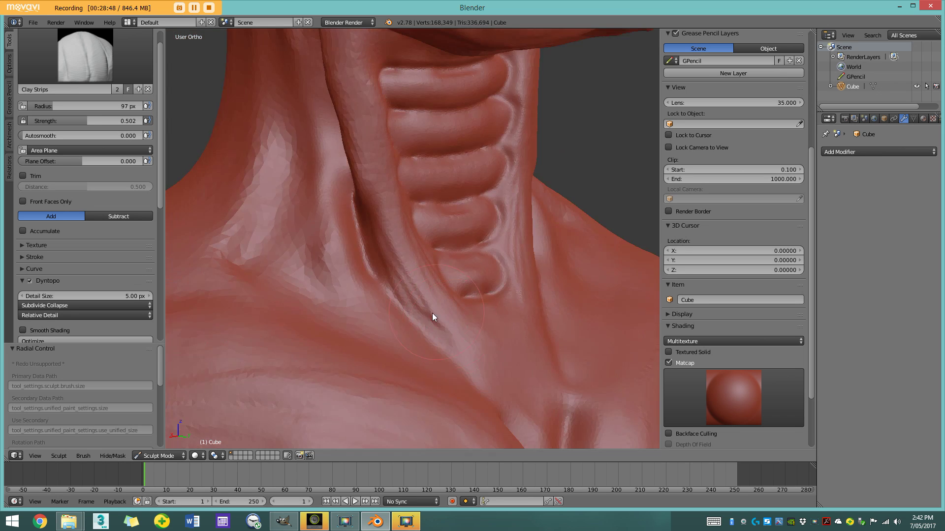
Extend the built-up neck muscle down toward the collarbone with the Clay Strips brush
{"action": "middle_click_drag", "start_coordinate": [431, 316], "coordinate": [386, 316]}
{"action": "scroll", "coordinate": [385, 316], "scroll_direction": "up", "scroll_amount": 4}
{"action": "mouse_move", "coordinate": [349, 275]}
{"action": "left_mouse_down"}
{"action": "mouse_move", "coordinate": [374, 351]}
{"action": "mouse_move", "coordinate": [335, 383]}
{"action": "mouse_move", "coordinate": [367, 323]}
{"action": "mouse_move", "coordinate": [335, 364]}
{"action": "left_mouse_up"}
{"action": "scroll", "coordinate": [333, 336], "scroll_direction": "down", "scroll_amount": 3}
{"action": "scroll", "coordinate": [359, 286], "scroll_direction": "up", "scroll_amount": 2}
{"action": "mouse_move", "coordinate": [333, 336]}
{"action": "middle_mouse_down", "text": "shift"}
{"action": "mouse_move", "coordinate": [344, 276]}
{"action": "mouse_move", "coordinate": [386, 291]}
{"action": "middle_mouse_up", "text": "shift"}
{"action": "scroll", "coordinate": [359, 291], "scroll_direction": "down", "scroll_amount": 3}
Switch to the Smooth brush and blend the neck muscle into the collarbone area at 97 px radius and 0.235 strength
{"action": "left_click", "coordinate": [63, 75]}
{"action": "left_click", "coordinate": [314, 159]}
{"action": "scroll", "coordinate": [425, 235], "scroll_direction": "up", "scroll_amount": 4}
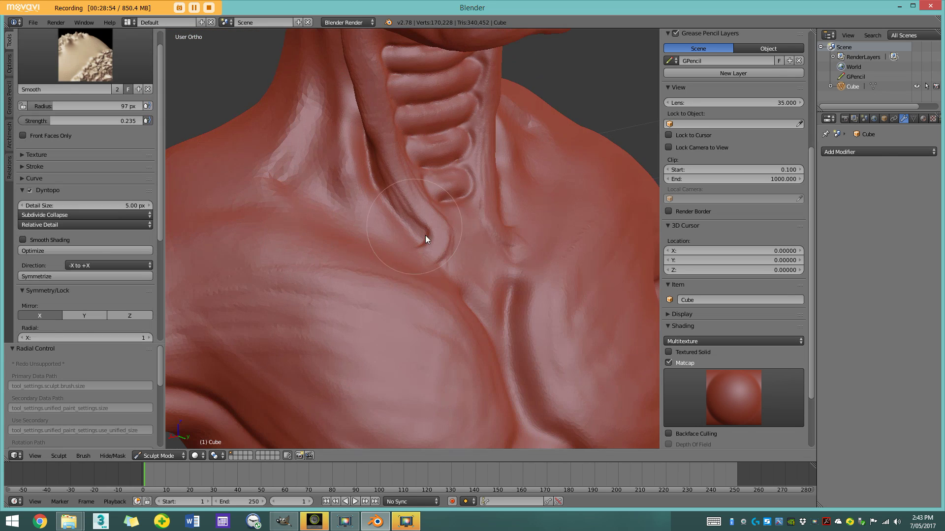
{"action": "scroll", "coordinate": [368, 149], "scroll_direction": "down", "scroll_amount": 4}
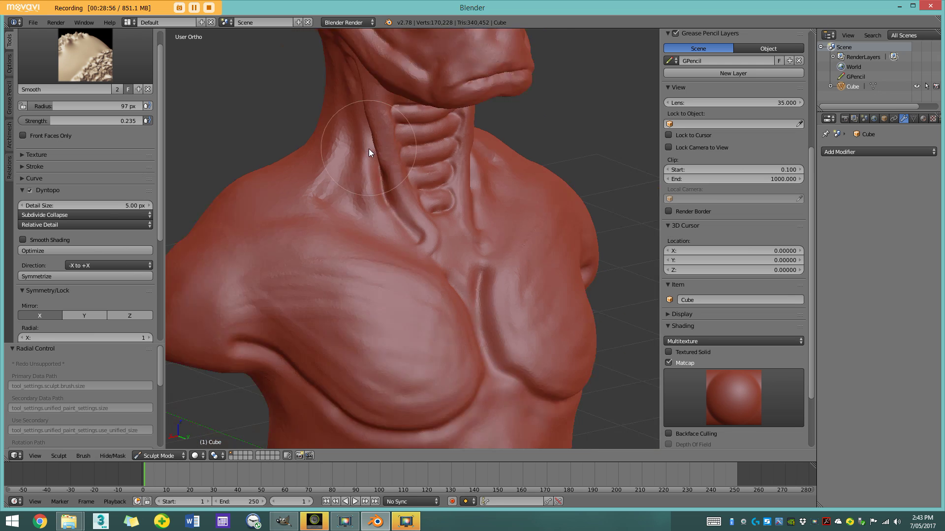
Inspect the neck muscles, throat side and back muscles of the bust from several angles
{"action": "middle_click_drag", "start_coordinate": [346, 175], "coordinate": [358, 189]}
{"action": "scroll", "coordinate": [336, 179], "scroll_direction": "up", "scroll_amount": 3}
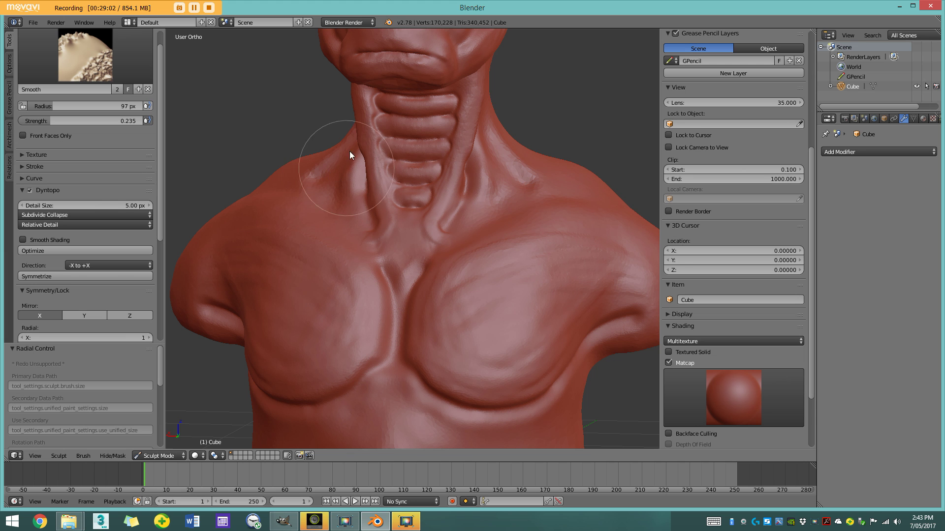
{"action": "middle_click_drag", "start_coordinate": [349, 152], "coordinate": [397, 179]}
{"action": "scroll", "coordinate": [397, 179], "scroll_direction": "up", "scroll_amount": 1}
{"action": "middle_click_drag", "start_coordinate": [340, 171], "coordinate": [388, 257], "text": "shift"}
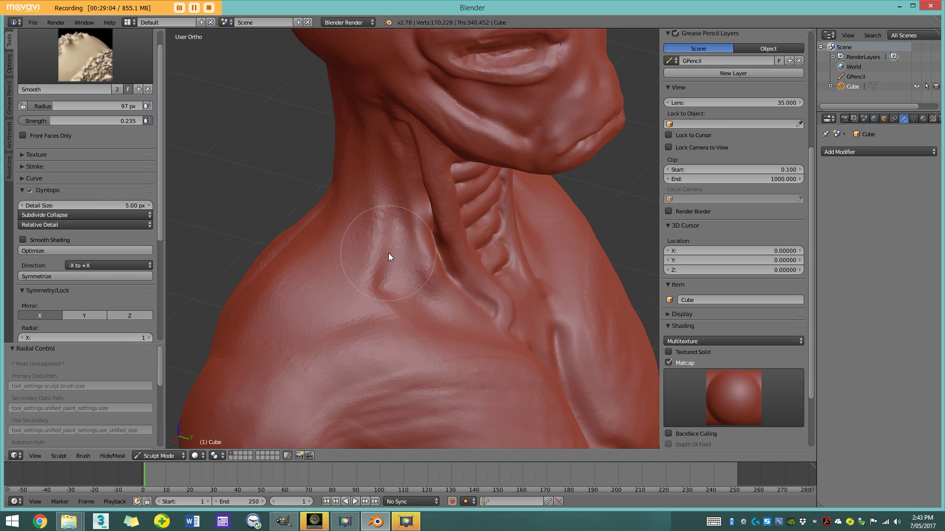
{"action": "middle_click_drag", "start_coordinate": [388, 169], "coordinate": [441, 211]}
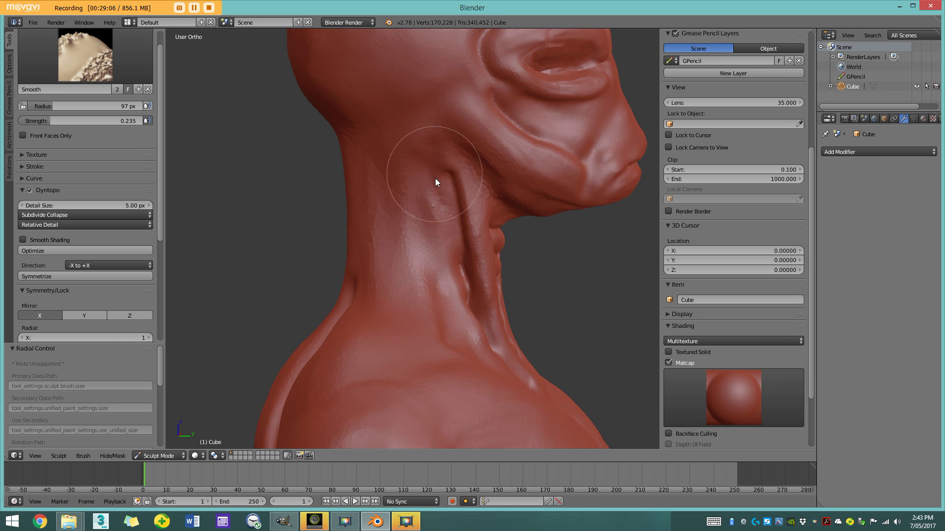
{"action": "middle_click_drag", "start_coordinate": [435, 179], "coordinate": [453, 206]}
{"action": "mouse_move", "coordinate": [399, 189]}
{"action": "middle_mouse_down"}
{"action": "mouse_move", "coordinate": [394, 169]}
{"action": "mouse_move", "coordinate": [413, 164]}
{"action": "mouse_move", "coordinate": [393, 240]}
{"action": "mouse_move", "coordinate": [379, 46]}
{"action": "middle_mouse_up"}
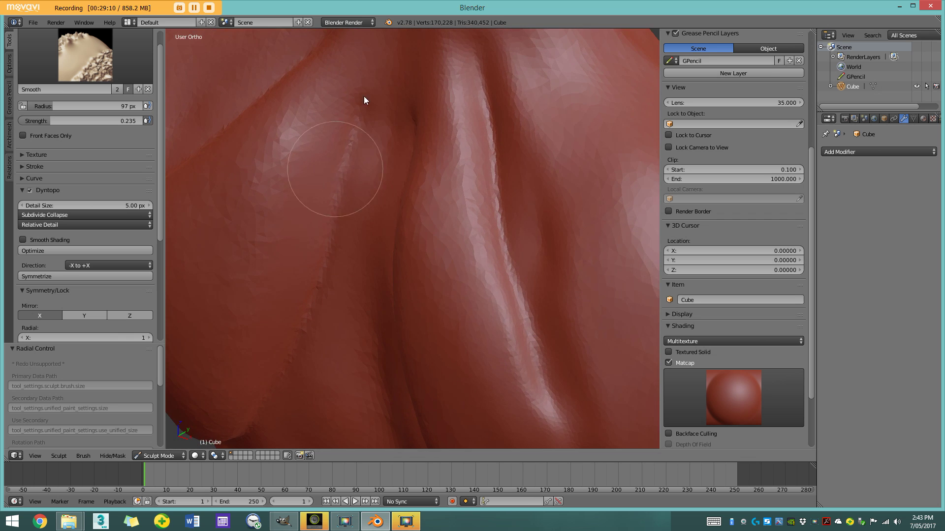
{"action": "scroll", "coordinate": [359, 197], "scroll_direction": "down", "scroll_amount": 3}
{"action": "scroll", "coordinate": [406, 196], "scroll_direction": "up", "scroll_amount": 3}
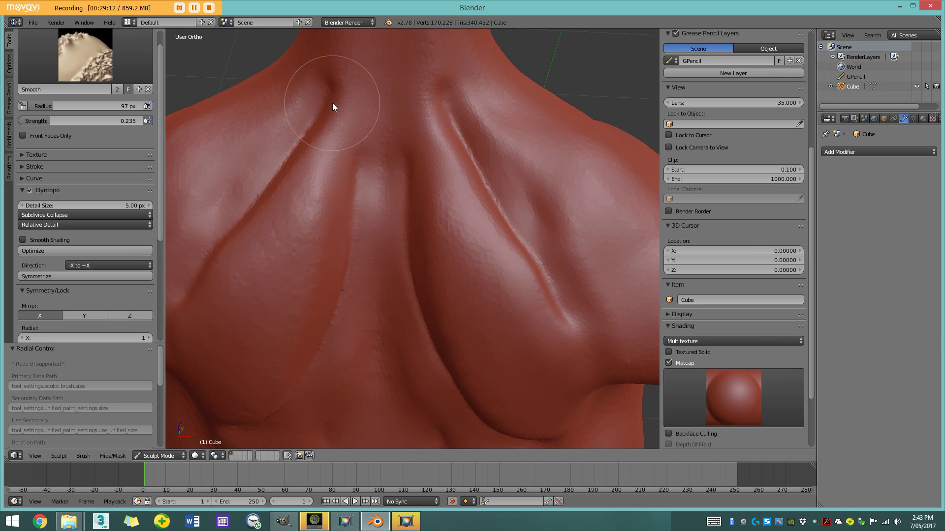
{"action": "middle_click_drag", "start_coordinate": [276, 220], "coordinate": [316, 94]}
{"action": "scroll", "coordinate": [325, 118], "scroll_direction": "down", "scroll_amount": 3}
{"action": "middle_click_drag", "start_coordinate": [333, 139], "coordinate": [566, 151]}
Raise the Smooth brush's strength and soften the crease between the chest muscle and the arm stump
{"action": "scroll", "coordinate": [510, 184], "scroll_direction": "up", "scroll_amount": 5}
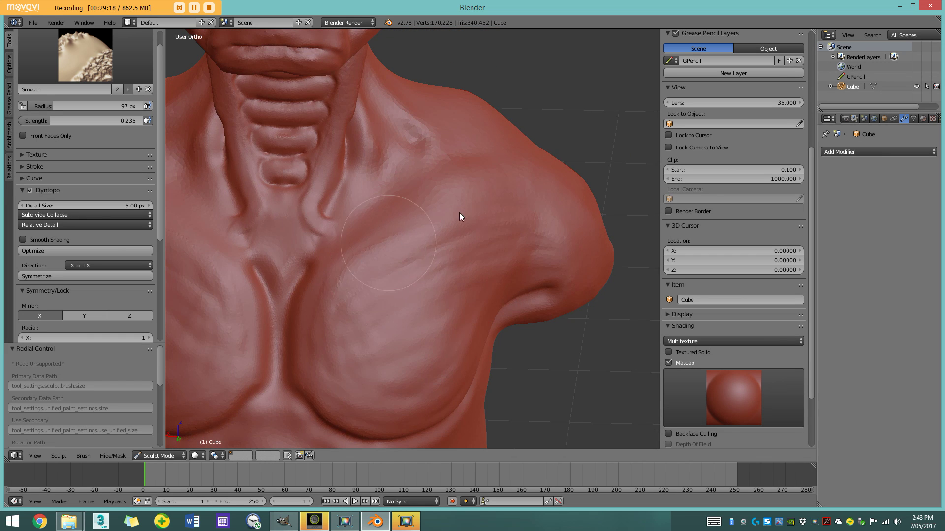
{"action": "scroll", "coordinate": [492, 208], "scroll_direction": "down", "scroll_amount": 4}
{"action": "scroll", "coordinate": [426, 194], "scroll_direction": "up", "scroll_amount": 6}
{"action": "scroll", "coordinate": [427, 187], "scroll_direction": "down", "scroll_amount": 5}
{"action": "middle_click_drag", "start_coordinate": [427, 187], "coordinate": [445, 198]}
{"action": "scroll", "coordinate": [445, 198], "scroll_direction": "up", "scroll_amount": 5}
{"action": "scroll", "coordinate": [444, 199], "scroll_direction": "up", "scroll_amount": 4}
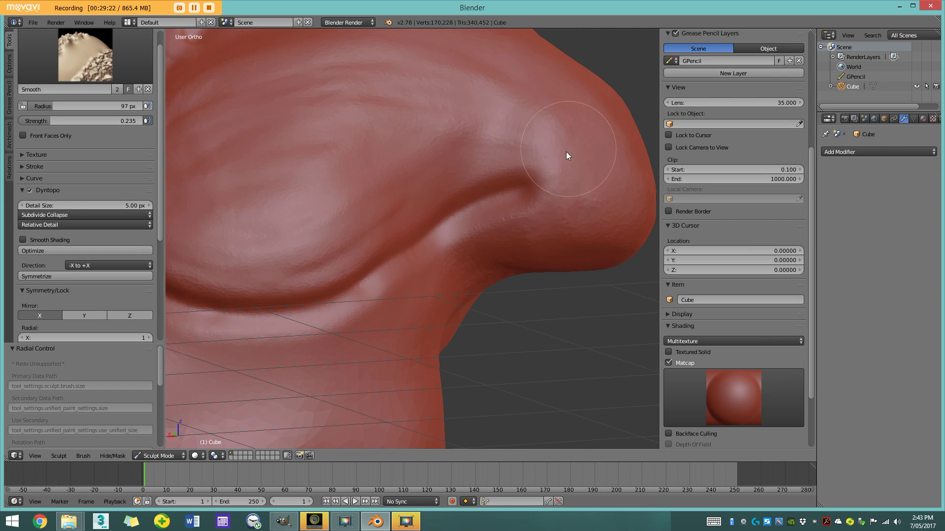
{"action": "left_click_drag", "start_coordinate": [89, 121], "coordinate": [120, 121]}
{"action": "mouse_move", "coordinate": [472, 196]}
{"action": "left_mouse_down"}
{"action": "mouse_move", "coordinate": [454, 205]}
{"action": "mouse_move", "coordinate": [527, 186]}
{"action": "mouse_move", "coordinate": [486, 229]}
{"action": "left_mouse_up"}
{"action": "scroll", "coordinate": [485, 228], "scroll_direction": "down", "scroll_amount": 4}
{"action": "mouse_move", "coordinate": [486, 229]}
{"action": "middle_mouse_down"}
{"action": "mouse_move", "coordinate": [489, 220]}
{"action": "mouse_move", "coordinate": [447, 206]}
{"action": "middle_mouse_up"}
{"action": "mouse_move", "coordinate": [408, 189]}
{"action": "left_mouse_down"}
{"action": "mouse_move", "coordinate": [365, 141]}
{"action": "mouse_move", "coordinate": [383, 172]}
{"action": "left_mouse_up"}
{"action": "mouse_move", "coordinate": [384, 172]}
{"action": "middle_mouse_down"}
{"action": "mouse_move", "coordinate": [401, 157]}
{"action": "mouse_move", "coordinate": [454, 200]}
{"action": "middle_mouse_up"}
{"action": "scroll", "coordinate": [401, 161], "scroll_direction": "down", "scroll_amount": 6}
Switch to the Grab brush and enlarge its radius to 225 px for working on the bust from the face side
{"action": "left_click", "coordinate": [75, 69]}
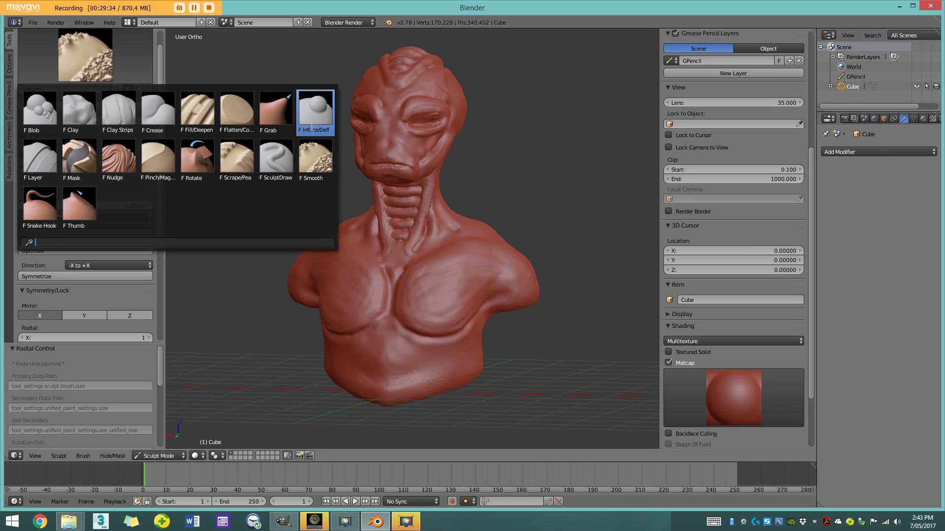
{"action": "left_click", "coordinate": [280, 118]}
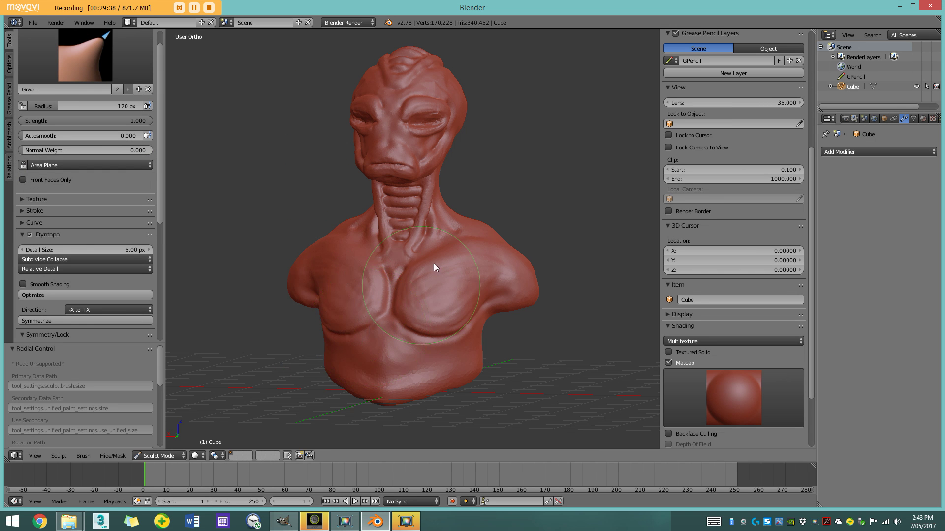
{"action": "middle_click_drag", "start_coordinate": [433, 263], "coordinate": [465, 249]}
{"action": "key", "text": "KP_1"}
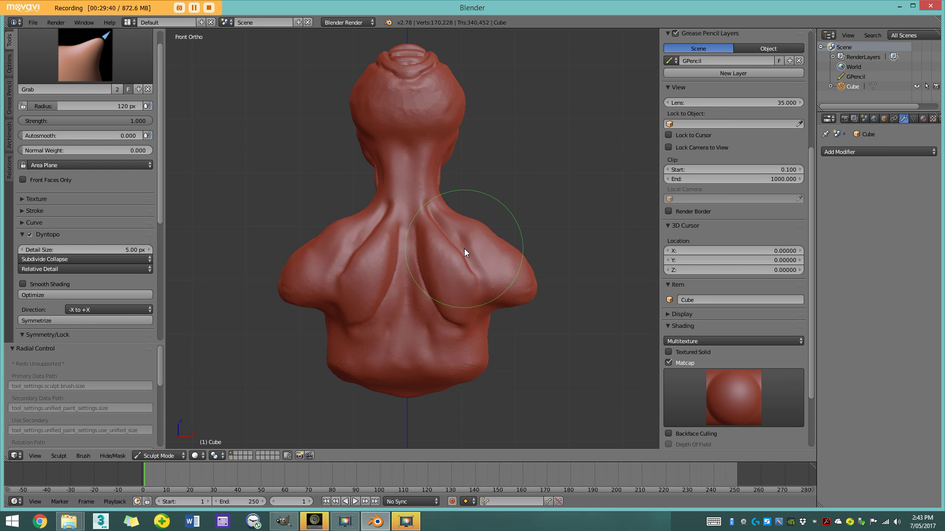
{"action": "key", "text": "ctrl+KP_1"}
{"action": "middle_click_drag", "start_coordinate": [463, 256], "coordinate": [406, 270], "text": "shift"}
{"action": "key", "text": "f"}
{"action": "left_click", "coordinate": [432, 305]}
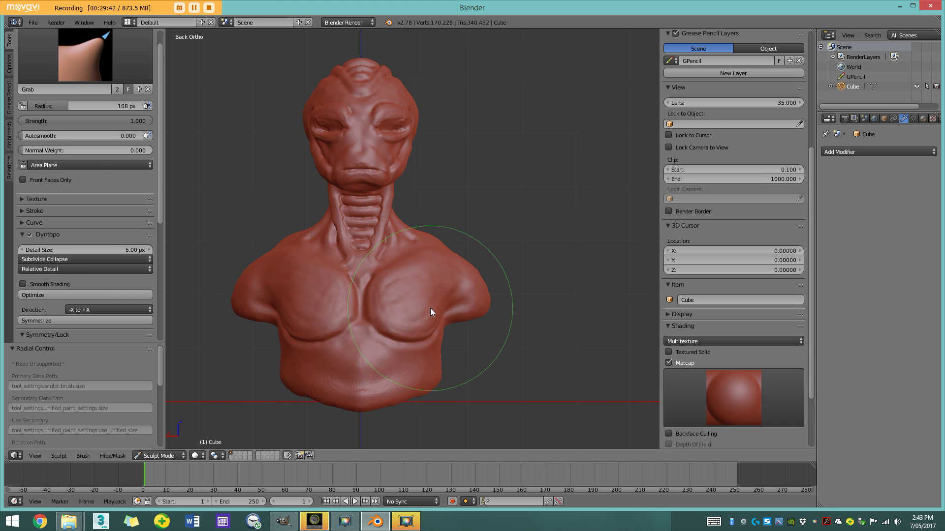
{"action": "key", "text": "f"}
{"action": "left_click", "coordinate": [463, 314]}
Adjust the slope between neck and shoulder with the Grab brush and check the bust's profile from both sides
{"action": "left_click_drag", "start_coordinate": [436, 246], "coordinate": [436, 247]}
{"action": "middle_click_drag", "start_coordinate": [436, 248], "coordinate": [386, 247]}
{"action": "key", "text": "KP_3"}
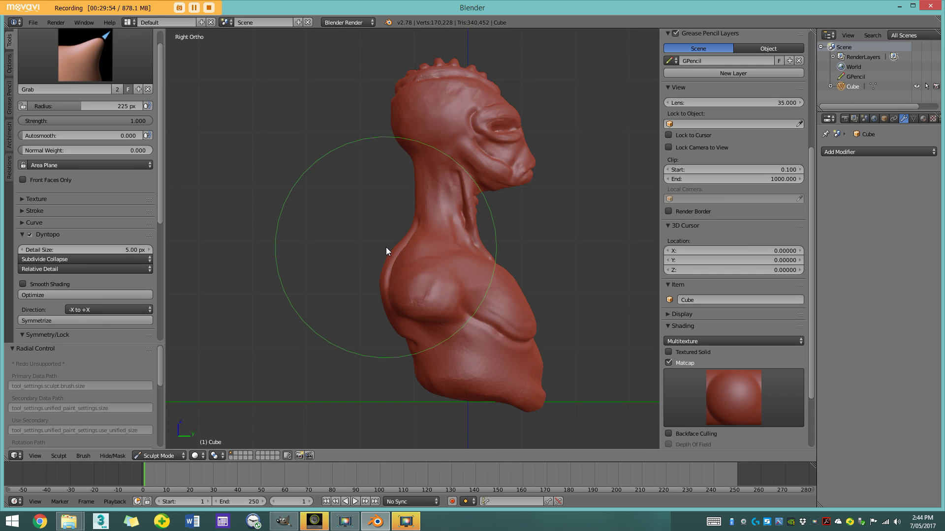
{"action": "key", "text": "ctrl+KP_3"}
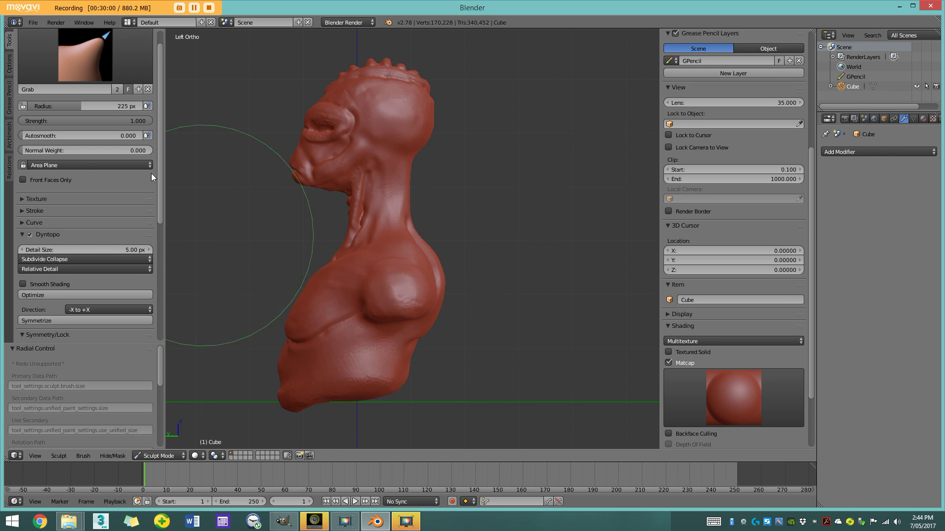
Switch to the Rotate brush and twist the chest muscles' surface at 225 px radius and 1.000 strength
{"action": "left_click", "coordinate": [85, 54]}
{"action": "left_click", "coordinate": [208, 163]}
{"action": "mouse_move", "coordinate": [392, 229]}
{"action": "middle_mouse_down"}
{"action": "mouse_move", "coordinate": [431, 248]}
{"action": "mouse_move", "coordinate": [400, 194]}
{"action": "mouse_move", "coordinate": [423, 207]}
{"action": "middle_mouse_up"}
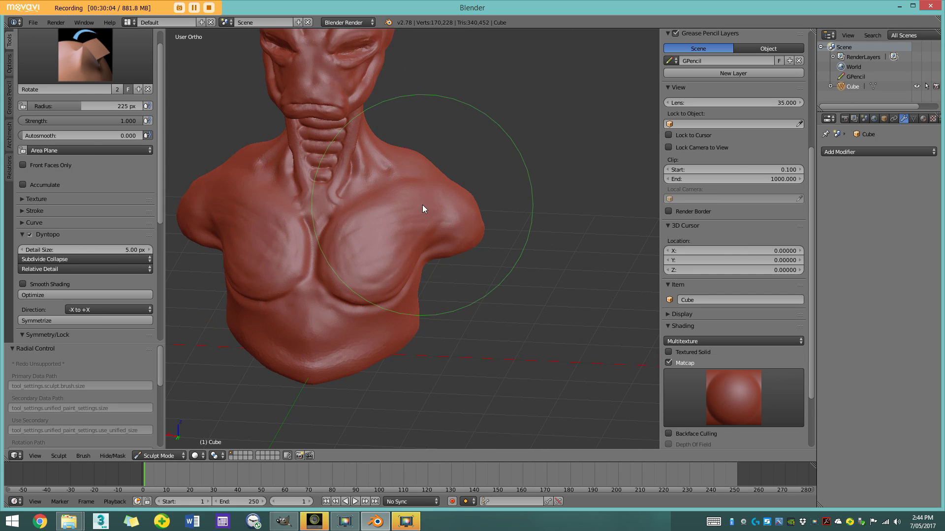
{"action": "key", "text": "KP_1"}
{"action": "key", "text": "ctrl+KP_1"}
{"action": "scroll", "coordinate": [421, 205], "scroll_direction": "up", "scroll_amount": 3}
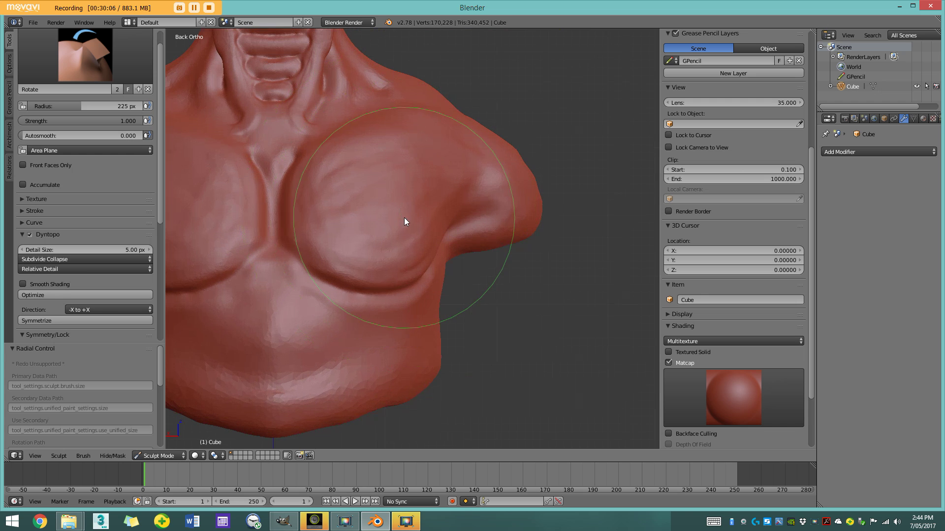
{"action": "left_click_drag", "start_coordinate": [351, 219], "coordinate": [349, 230]}
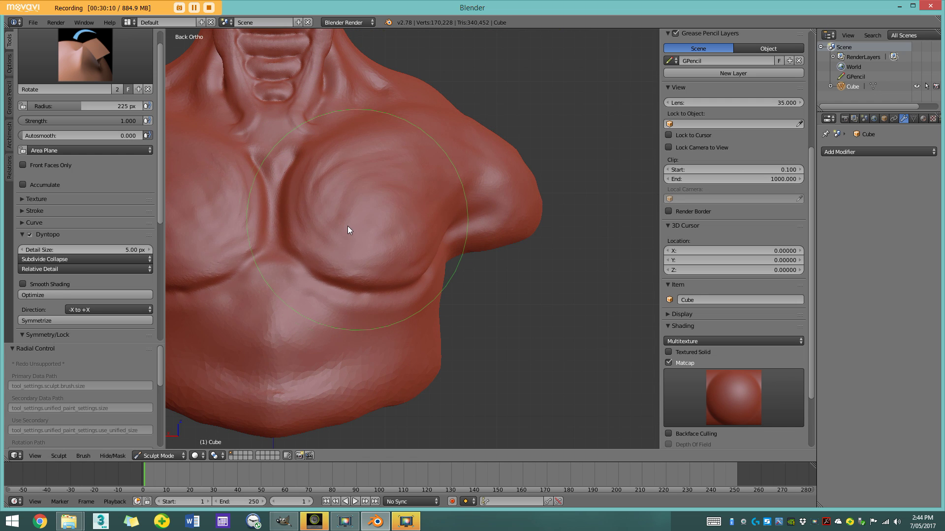
{"action": "scroll", "coordinate": [347, 227], "scroll_direction": "down", "scroll_amount": 3}
{"action": "scroll", "coordinate": [345, 220], "scroll_direction": "up", "scroll_amount": 4}
{"action": "mouse_move", "coordinate": [323, 213]}
{"action": "left_mouse_down"}
{"action": "mouse_move", "coordinate": [326, 202]}
{"action": "mouse_move", "coordinate": [324, 222]}
{"action": "left_mouse_up"}
{"action": "scroll", "coordinate": [335, 221], "scroll_direction": "down", "scroll_amount": 4}
Twist the side of the abdomen below the chest muscle with the Rotate brush
{"action": "middle_click_drag", "start_coordinate": [410, 225], "coordinate": [354, 228]}
{"action": "scroll", "coordinate": [371, 229], "scroll_direction": "up", "scroll_amount": 5}
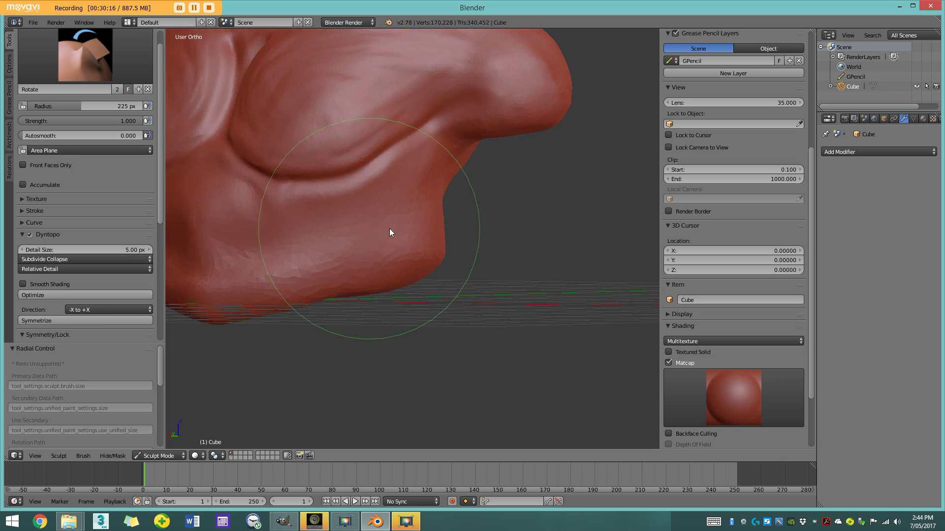
{"action": "left_click_drag", "start_coordinate": [321, 232], "coordinate": [316, 221]}
{"action": "scroll", "coordinate": [316, 220], "scroll_direction": "down", "scroll_amount": 5}
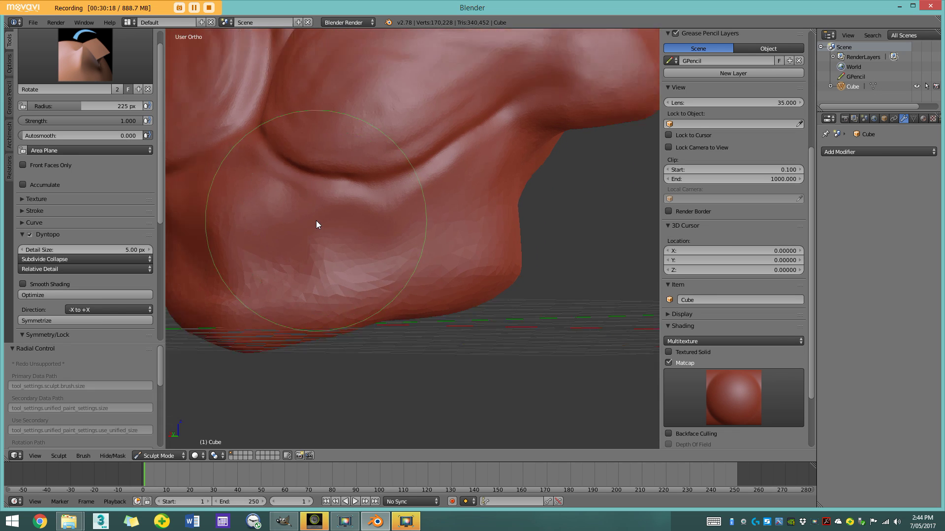
Switch to the Nudge brush and push the cheek surface toward the mouth at 127 px radius and 0.500 strength
{"action": "middle_click_drag", "start_coordinate": [425, 239], "coordinate": [387, 237]}
{"action": "mouse_move", "coordinate": [392, 157]}
{"action": "middle_mouse_down", "text": "shift"}
{"action": "mouse_move", "coordinate": [345, 278]}
{"action": "mouse_move", "coordinate": [397, 272]}
{"action": "middle_mouse_up", "text": "shift"}
{"action": "scroll", "coordinate": [382, 280], "scroll_direction": "up", "scroll_amount": 4}
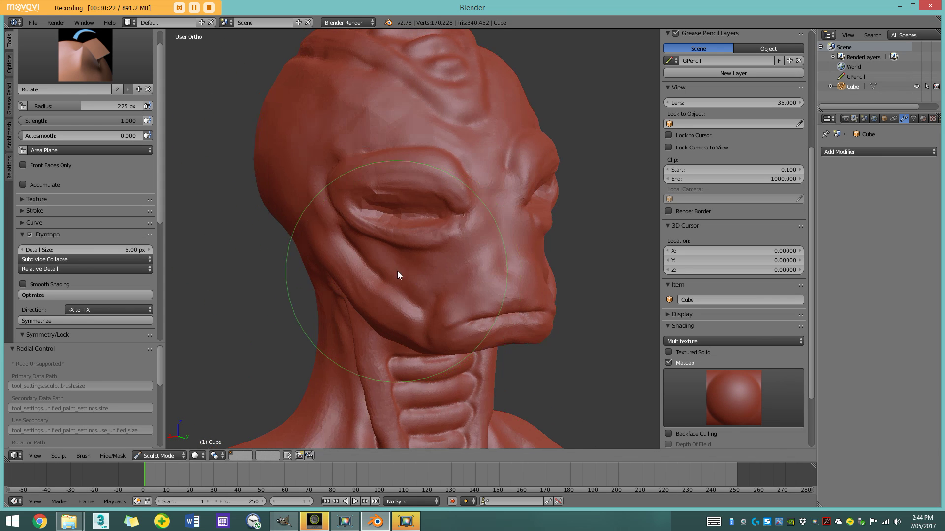
{"action": "key", "text": "space"}
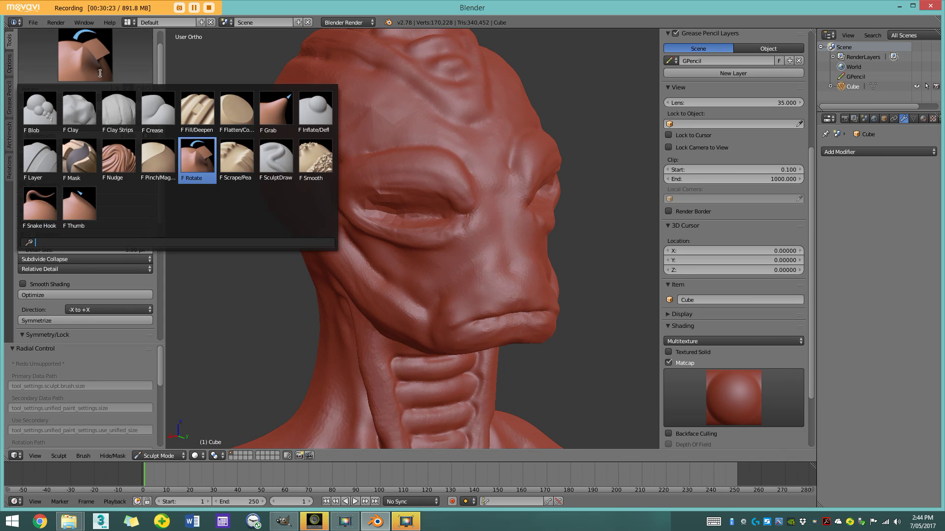
{"action": "left_click", "coordinate": [114, 154]}
{"action": "key", "text": "f"}
{"action": "left_click", "coordinate": [185, 284]}
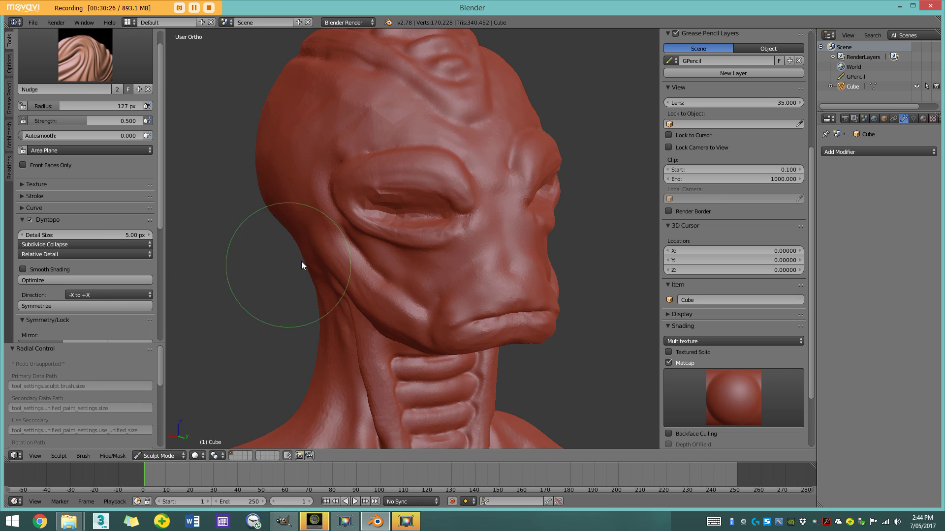
{"action": "scroll", "coordinate": [387, 262], "scroll_direction": "up", "scroll_amount": 4}
{"action": "mouse_move", "coordinate": [411, 288]}
{"action": "left_mouse_down"}
{"action": "mouse_move", "coordinate": [407, 297]}
{"action": "mouse_move", "coordinate": [441, 322]}
{"action": "mouse_move", "coordinate": [434, 273]}
{"action": "mouse_move", "coordinate": [369, 270]}
{"action": "mouse_move", "coordinate": [415, 333]}
{"action": "mouse_move", "coordinate": [443, 349]}
{"action": "mouse_move", "coordinate": [513, 294]}
{"action": "left_mouse_up"}
{"action": "scroll", "coordinate": [471, 282], "scroll_direction": "down", "scroll_amount": 5}
Push the torso surface around the chest and abdomen with the Nudge brush to reshape its contours
{"action": "scroll", "coordinate": [470, 282], "scroll_direction": "up", "scroll_amount": 2}
{"action": "mouse_move", "coordinate": [471, 282]}
{"action": "middle_mouse_down"}
{"action": "mouse_move", "coordinate": [485, 297]}
{"action": "mouse_move", "coordinate": [440, 126]}
{"action": "mouse_move", "coordinate": [436, 261]}
{"action": "mouse_move", "coordinate": [391, 29]}
{"action": "middle_mouse_up"}
{"action": "scroll", "coordinate": [484, 297], "scroll_direction": "down", "scroll_amount": 1}
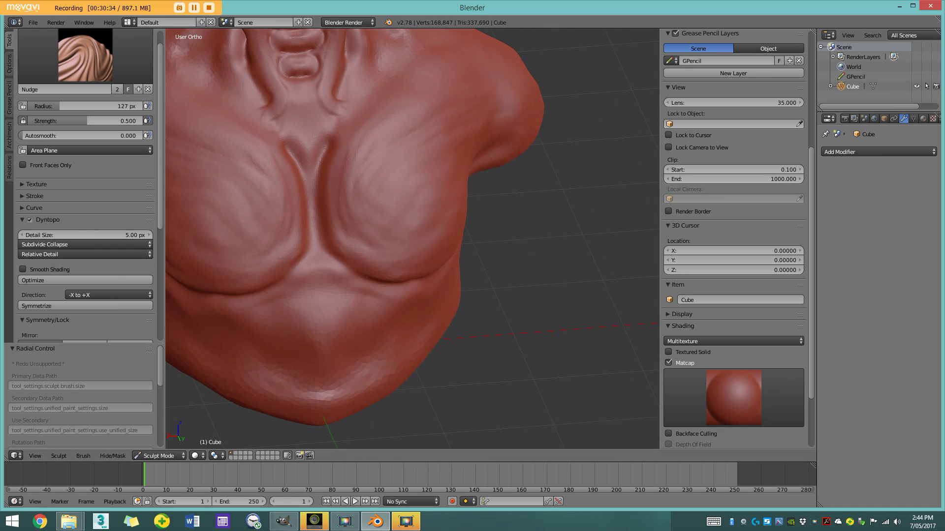
{"action": "mouse_move", "coordinate": [426, 301]}
{"action": "middle_mouse_down"}
{"action": "mouse_move", "coordinate": [365, 243]}
{"action": "mouse_move", "coordinate": [489, 350]}
{"action": "middle_mouse_up"}
{"action": "scroll", "coordinate": [489, 351], "scroll_direction": "up", "scroll_amount": 3}
{"action": "mouse_move", "coordinate": [489, 350]}
{"action": "left_mouse_down"}
{"action": "mouse_move", "coordinate": [514, 327]}
{"action": "mouse_move", "coordinate": [485, 339]}
{"action": "mouse_move", "coordinate": [467, 309]}
{"action": "mouse_move", "coordinate": [510, 394]}
{"action": "mouse_move", "coordinate": [529, 245]}
{"action": "mouse_move", "coordinate": [510, 406]}
{"action": "mouse_move", "coordinate": [432, 400]}
{"action": "mouse_move", "coordinate": [525, 228]}
{"action": "mouse_move", "coordinate": [559, 338]}
{"action": "mouse_move", "coordinate": [615, 396]}
{"action": "mouse_move", "coordinate": [538, 205]}
{"action": "mouse_move", "coordinate": [495, 411]}
{"action": "mouse_move", "coordinate": [521, 291]}
{"action": "left_mouse_up"}
{"action": "scroll", "coordinate": [521, 291], "scroll_direction": "down", "scroll_amount": 3}
{"action": "middle_click_drag", "start_coordinate": [521, 291], "coordinate": [550, 310]}
{"action": "scroll", "coordinate": [551, 310], "scroll_direction": "up", "scroll_amount": 1}
{"action": "left_click_drag", "start_coordinate": [550, 310], "coordinate": [540, 334]}
Refine the abdomen's form beneath the chest muscles with further Nudge strokes
{"action": "middle_click_drag", "start_coordinate": [529, 305], "coordinate": [511, 308]}
{"action": "mouse_move", "coordinate": [511, 308]}
{"action": "left_mouse_down"}
{"action": "mouse_move", "coordinate": [459, 344]}
{"action": "mouse_move", "coordinate": [544, 287]}
{"action": "mouse_move", "coordinate": [519, 224]}
{"action": "mouse_move", "coordinate": [507, 276]}
{"action": "left_mouse_up"}
{"action": "scroll", "coordinate": [507, 278], "scroll_direction": "down", "scroll_amount": 3}
{"action": "mouse_move", "coordinate": [508, 278]}
{"action": "middle_mouse_down"}
{"action": "mouse_move", "coordinate": [531, 280]}
{"action": "mouse_move", "coordinate": [502, 271]}
{"action": "middle_mouse_up"}
{"action": "scroll", "coordinate": [499, 271], "scroll_direction": "up", "scroll_amount": 1}
{"action": "middle_click_drag", "start_coordinate": [492, 270], "coordinate": [478, 211], "text": "shift"}
{"action": "scroll", "coordinate": [472, 216], "scroll_direction": "up", "scroll_amount": 1}
{"action": "mouse_move", "coordinate": [437, 266]}
{"action": "left_mouse_down"}
{"action": "mouse_move", "coordinate": [465, 324]}
{"action": "mouse_move", "coordinate": [482, 317]}
{"action": "mouse_move", "coordinate": [427, 267]}
{"action": "mouse_move", "coordinate": [411, 301]}
{"action": "left_mouse_up"}
{"action": "scroll", "coordinate": [416, 275], "scroll_direction": "down", "scroll_amount": 2}
{"action": "mouse_move", "coordinate": [420, 252]}
{"action": "middle_mouse_down"}
{"action": "mouse_move", "coordinate": [326, 240]}
{"action": "mouse_move", "coordinate": [397, 258]}
{"action": "mouse_move", "coordinate": [391, 325]}
{"action": "middle_mouse_up"}
{"action": "scroll", "coordinate": [401, 260], "scroll_direction": "down", "scroll_amount": 3}
{"action": "middle_click_drag", "start_coordinate": [392, 325], "coordinate": [419, 311]}
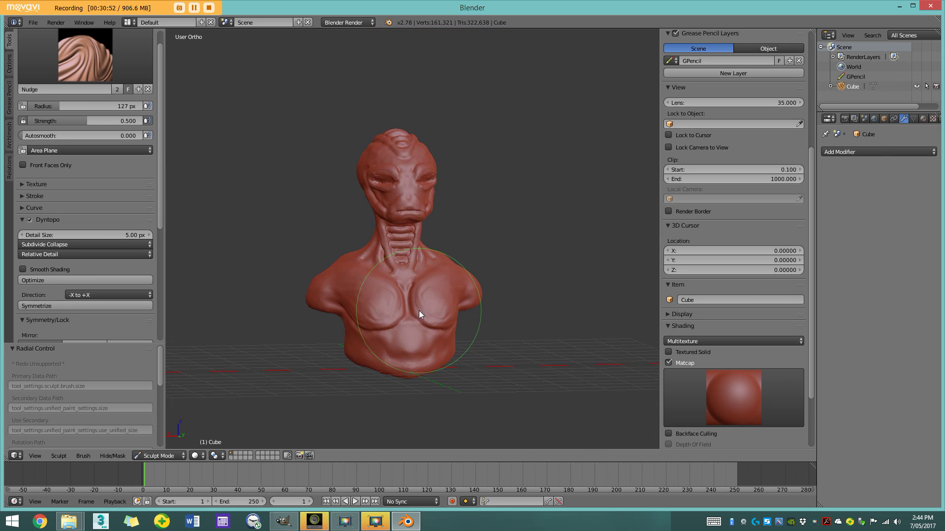
Try the Thumb brush along the collarbone area at 52 px radius and 0.500 strength, and undo the strokes
{"action": "left_click", "coordinate": [121, 59]}
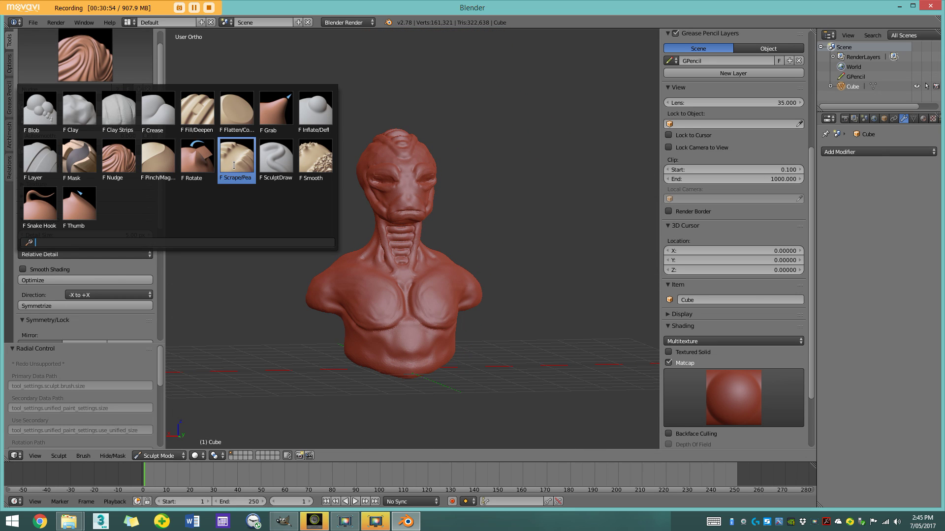
{"action": "left_click", "coordinate": [76, 204]}
{"action": "scroll", "coordinate": [397, 329], "scroll_direction": "up", "scroll_amount": 5}
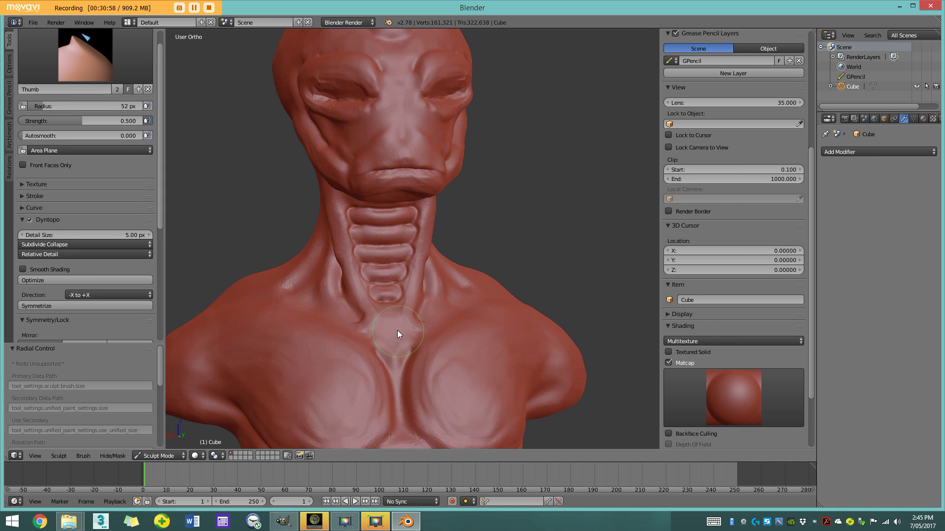
{"action": "middle_click_drag", "start_coordinate": [397, 329], "coordinate": [441, 265]}
{"action": "scroll", "coordinate": [392, 314], "scroll_direction": "up", "scroll_amount": 3}
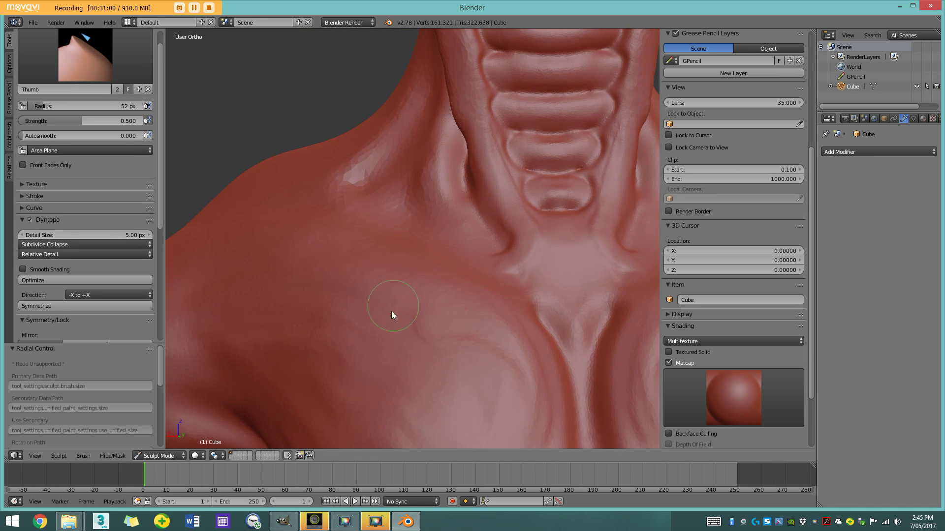
{"action": "scroll", "coordinate": [402, 314], "scroll_direction": "down", "scroll_amount": 3}
{"action": "middle_click_drag", "start_coordinate": [397, 209], "coordinate": [402, 227], "text": "shift"}
{"action": "scroll", "coordinate": [400, 226], "scroll_direction": "up", "scroll_amount": 2}
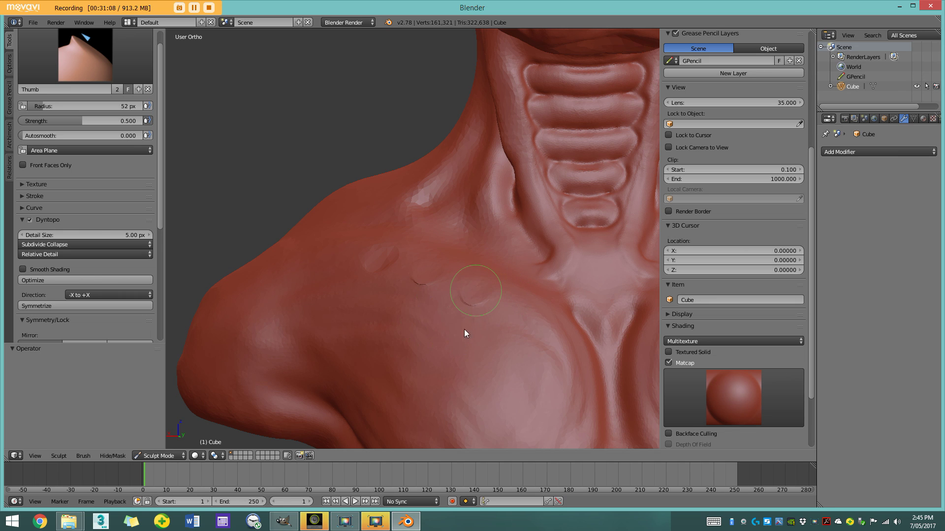
{"action": "key", "text": "ctrl+z"}
{"action": "scroll", "coordinate": [341, 178], "scroll_direction": "up", "scroll_amount": 4}
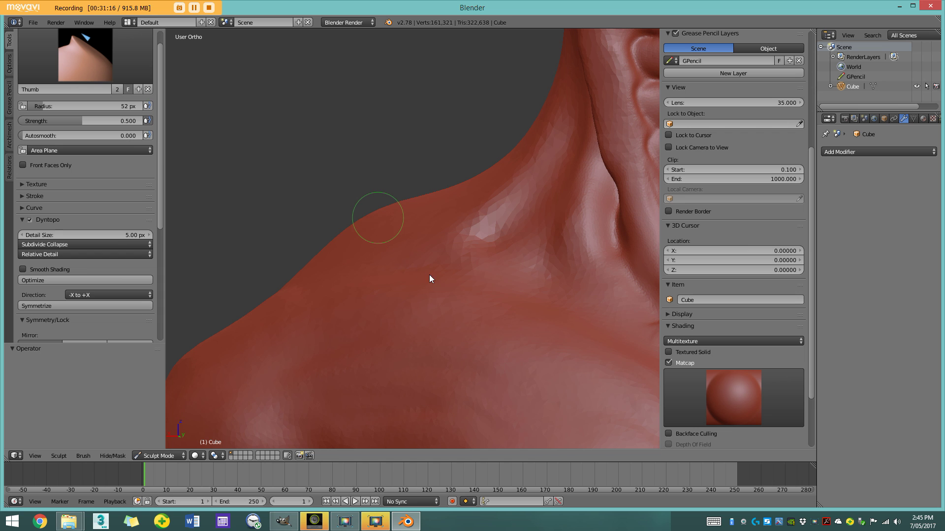
Push the surface on top of the shoulder near the neck with the Thumb brush
{"action": "scroll", "coordinate": [350, 285], "scroll_direction": "down", "scroll_amount": 5}
{"action": "middle_click_drag", "start_coordinate": [497, 235], "coordinate": [509, 350]}
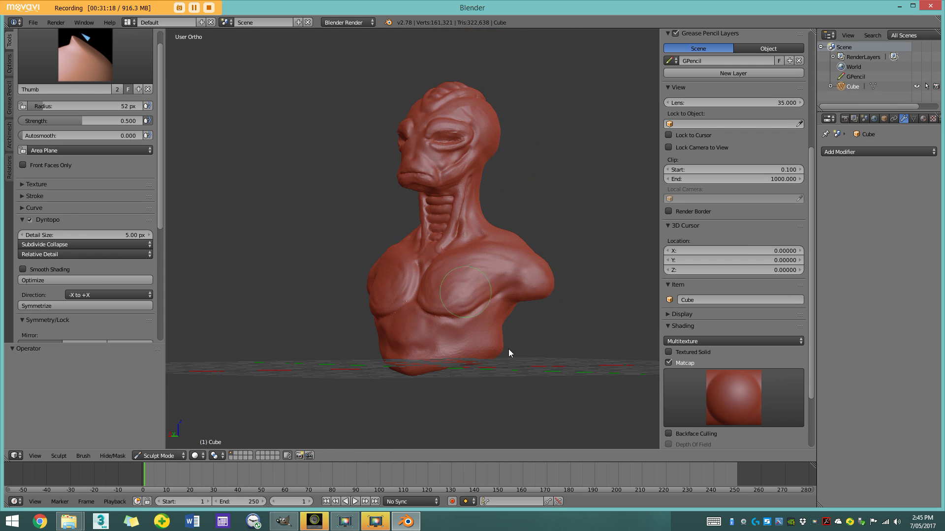
{"action": "middle_click_drag", "start_coordinate": [530, 306], "coordinate": [422, 312]}
{"action": "scroll", "coordinate": [496, 270], "scroll_direction": "up", "scroll_amount": 5}
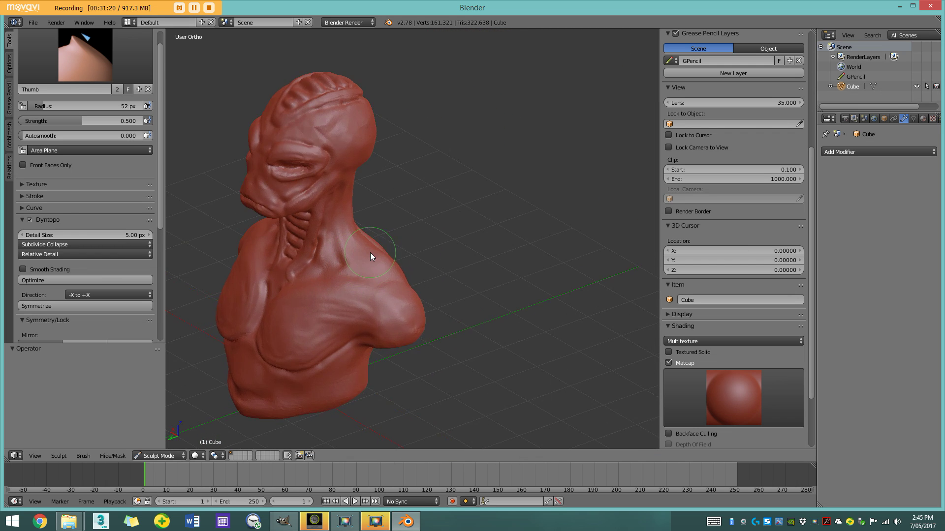
{"action": "scroll", "coordinate": [400, 252], "scroll_direction": "up", "scroll_amount": 3}
{"action": "middle_click_drag", "start_coordinate": [400, 252], "coordinate": [340, 275]}
{"action": "scroll", "coordinate": [415, 262], "scroll_direction": "down", "scroll_amount": 3}
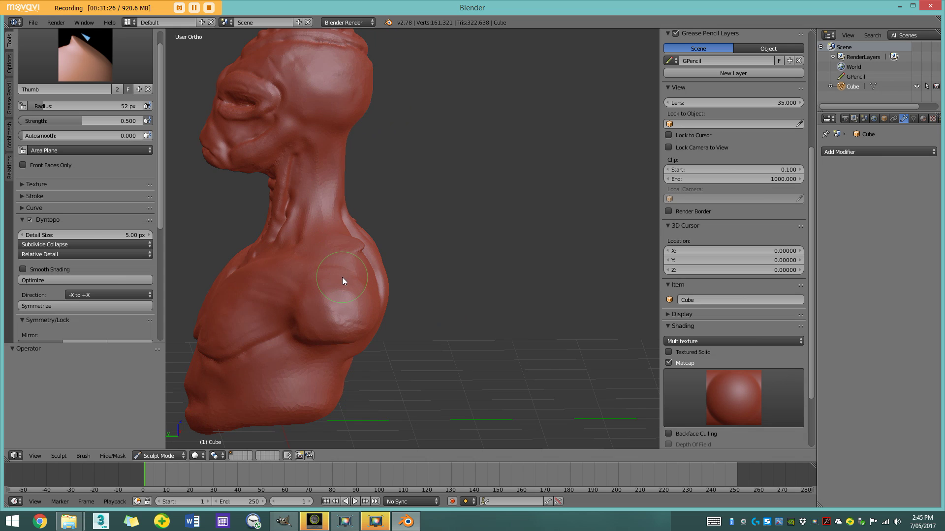
{"action": "mouse_move", "coordinate": [368, 246]}
{"action": "middle_mouse_down"}
{"action": "mouse_move", "coordinate": [384, 256]}
{"action": "mouse_move", "coordinate": [357, 264]}
{"action": "mouse_move", "coordinate": [353, 252]}
{"action": "middle_mouse_up"}
Switch to the Snake Hook brush, face the front of the creature's head and set the radius to 52 px
{"action": "left_click", "coordinate": [85, 54]}
{"action": "left_click", "coordinate": [39, 206]}
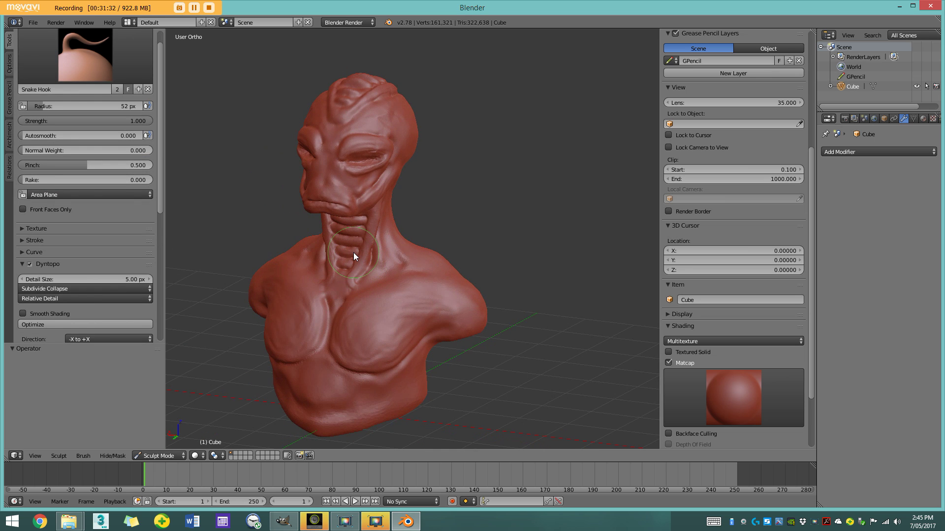
{"action": "key", "text": "KP_1"}
{"action": "key", "text": "ctrl+KP_1"}
{"action": "key", "text": "f"}
{"action": "left_click", "coordinate": [373, 294]}
{"action": "scroll", "coordinate": [446, 222], "scroll_direction": "up", "scroll_amount": 3}
{"action": "middle_click_drag", "start_coordinate": [446, 222], "coordinate": [425, 350], "text": "shift"}
{"action": "key", "text": "f"}
{"action": "left_click", "coordinate": [365, 352]}
{"action": "scroll", "coordinate": [365, 352], "scroll_direction": "up", "scroll_amount": 1}
{"action": "key", "text": "f"}
{"action": "left_click", "coordinate": [434, 244]}
Pull two long drooping tentacles out of each side of the face with the Snake Hook brush
{"action": "mouse_move", "coordinate": [423, 232]}
{"action": "left_mouse_down"}
{"action": "mouse_move", "coordinate": [517, 232]}
{"action": "mouse_move", "coordinate": [546, 350]}
{"action": "left_mouse_up"}
{"action": "scroll", "coordinate": [493, 310], "scroll_direction": "down", "scroll_amount": 4}
{"action": "mouse_move", "coordinate": [492, 310]}
{"action": "middle_mouse_down"}
{"action": "mouse_move", "coordinate": [382, 321]}
{"action": "mouse_move", "coordinate": [489, 308]}
{"action": "mouse_move", "coordinate": [481, 296]}
{"action": "middle_mouse_up"}
{"action": "left_click_drag", "start_coordinate": [481, 259], "coordinate": [533, 356]}
{"action": "scroll", "coordinate": [556, 357], "scroll_direction": "down", "scroll_amount": 3}
{"action": "middle_click_drag", "start_coordinate": [556, 357], "coordinate": [478, 341]}
{"action": "scroll", "coordinate": [478, 341], "scroll_direction": "up", "scroll_amount": 2}
{"action": "scroll", "coordinate": [433, 292], "scroll_direction": "down", "scroll_amount": 2}
Pull two more tentacles out of each cheek with the Snake Hook brush, curving them downward
{"action": "left_click_drag", "start_coordinate": [442, 254], "coordinate": [542, 336]}
{"action": "mouse_move", "coordinate": [542, 337]}
{"action": "middle_mouse_down"}
{"action": "mouse_move", "coordinate": [411, 278]}
{"action": "mouse_move", "coordinate": [489, 288]}
{"action": "mouse_move", "coordinate": [422, 282]}
{"action": "mouse_move", "coordinate": [377, 245]}
{"action": "middle_mouse_up"}
{"action": "scroll", "coordinate": [489, 288], "scroll_direction": "down", "scroll_amount": 4}
{"action": "scroll", "coordinate": [377, 245], "scroll_direction": "up", "scroll_amount": 4}
{"action": "scroll", "coordinate": [396, 270], "scroll_direction": "up", "scroll_amount": 4}
{"action": "mouse_move", "coordinate": [395, 279]}
{"action": "middle_mouse_down"}
{"action": "mouse_move", "coordinate": [444, 289]}
{"action": "mouse_move", "coordinate": [489, 250]}
{"action": "middle_mouse_up"}
{"action": "mouse_move", "coordinate": [494, 246]}
{"action": "left_mouse_down"}
{"action": "mouse_move", "coordinate": [537, 250]}
{"action": "mouse_move", "coordinate": [586, 350]}
{"action": "left_mouse_up"}
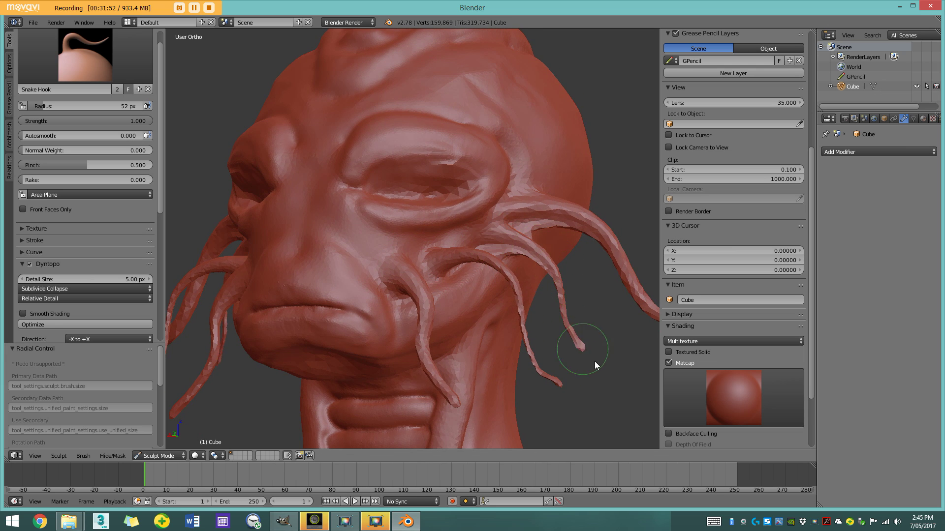
{"action": "scroll", "coordinate": [581, 351], "scroll_direction": "down", "scroll_amount": 3}
{"action": "mouse_move", "coordinate": [497, 299]}
{"action": "middle_mouse_down"}
{"action": "mouse_move", "coordinate": [553, 322]}
{"action": "mouse_move", "coordinate": [497, 311]}
{"action": "mouse_move", "coordinate": [497, 319]}
{"action": "mouse_move", "coordinate": [408, 315]}
{"action": "mouse_move", "coordinate": [477, 340]}
{"action": "middle_mouse_up"}
{"action": "scroll", "coordinate": [546, 321], "scroll_direction": "down", "scroll_amount": 4}
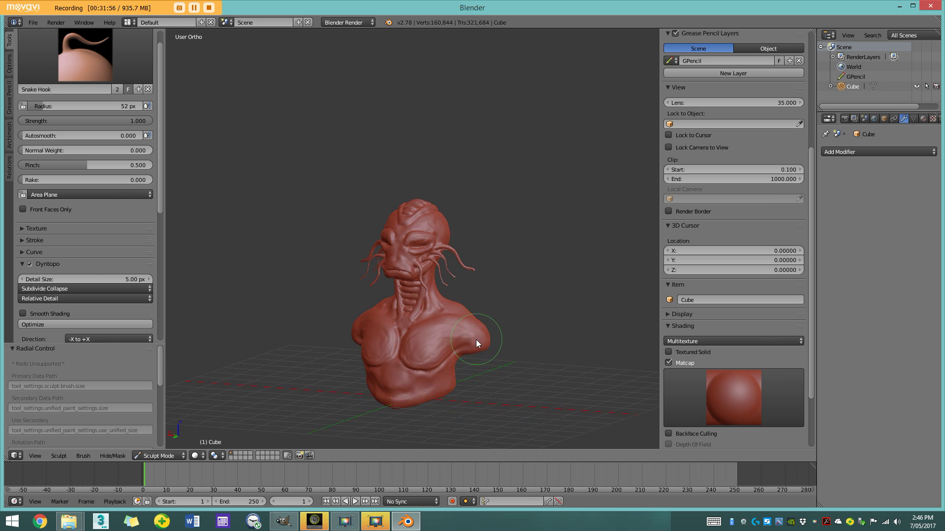
Pull an upward-curving horn out of the top of each shoulder with the Snake Hook brush
{"action": "scroll", "coordinate": [467, 284], "scroll_direction": "up", "scroll_amount": 6}
{"action": "left_click_drag", "start_coordinate": [532, 228], "coordinate": [587, 199]}
{"action": "scroll", "coordinate": [519, 222], "scroll_direction": "down", "scroll_amount": 4}
{"action": "middle_click_drag", "start_coordinate": [518, 221], "coordinate": [603, 222]}
{"action": "scroll", "coordinate": [531, 226], "scroll_direction": "up", "scroll_amount": 4}
{"action": "middle_click_drag", "start_coordinate": [443, 232], "coordinate": [358, 247]}
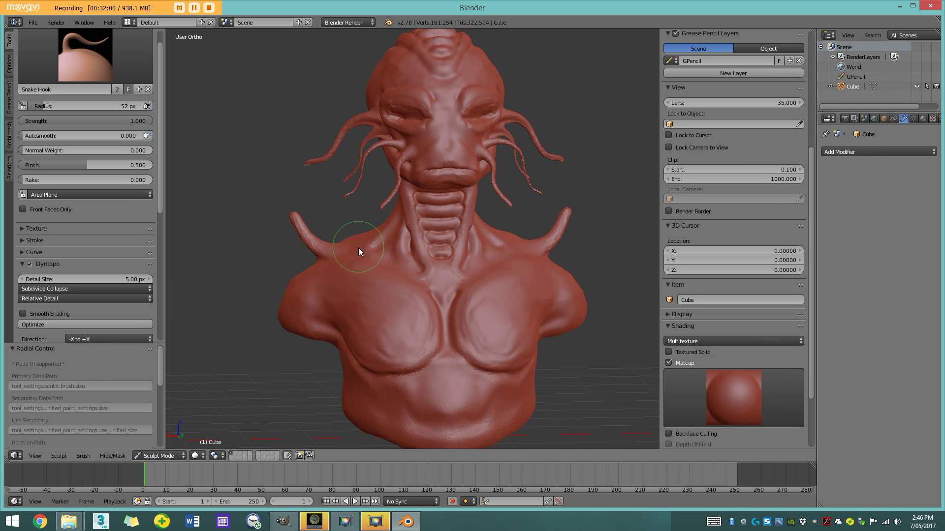
Try to pull two extra spikes out of each shoulder with the Snake Hook brush, one inside and one outside the existing horn
{"action": "scroll", "coordinate": [384, 245], "scroll_direction": "up", "scroll_amount": 1}
{"action": "left_click_drag", "start_coordinate": [528, 232], "coordinate": [561, 219]}
{"action": "middle_click_drag", "start_coordinate": [564, 240], "coordinate": [460, 253], "text": "shift"}
{"action": "left_click_drag", "start_coordinate": [495, 275], "coordinate": [569, 228]}
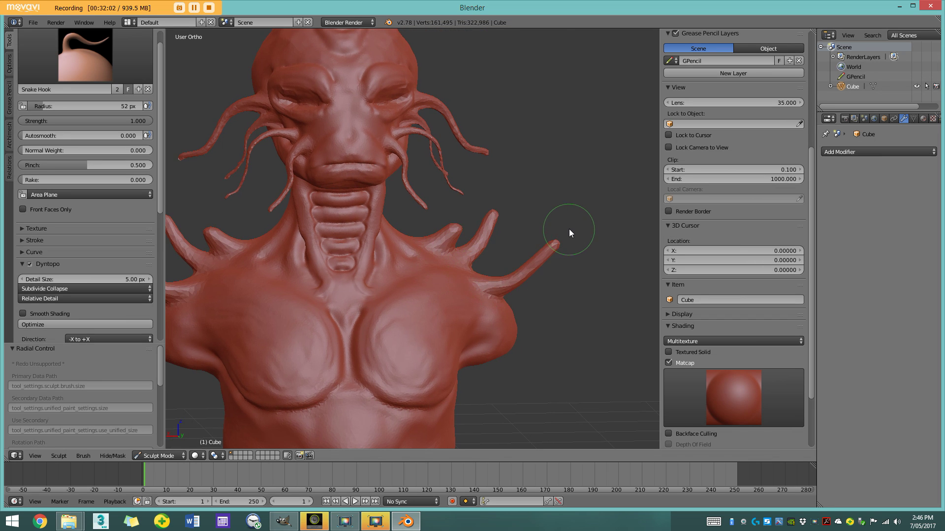
Undo the last Snake Hook strokes, removing the extra spikes and the horn from each shoulder
{"action": "scroll", "coordinate": [564, 233], "scroll_direction": "down", "scroll_amount": 3}
{"action": "mouse_move", "coordinate": [522, 263]}
{"action": "middle_mouse_down"}
{"action": "mouse_move", "coordinate": [270, 255]}
{"action": "mouse_move", "coordinate": [519, 257]}
{"action": "middle_mouse_up"}
{"action": "key", "text": "ctrl+z"}
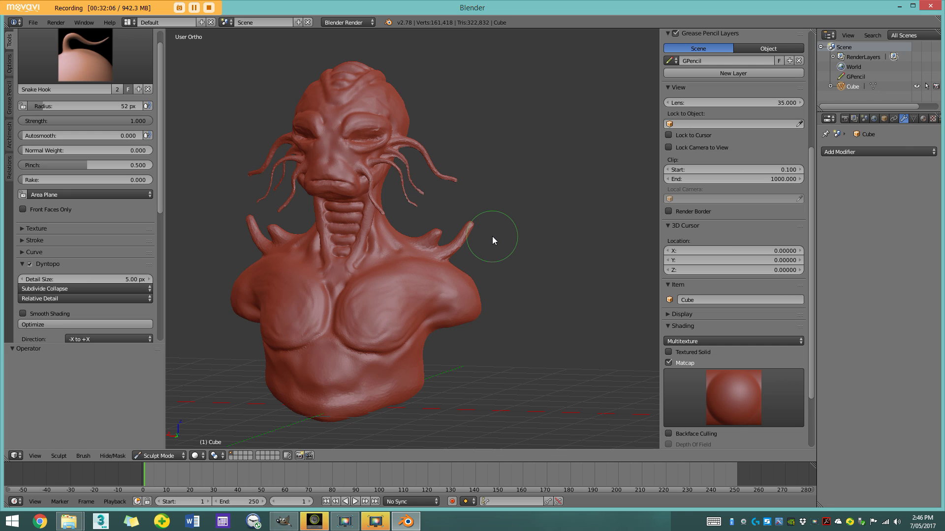
{"action": "key", "text": "ctrl+z"}
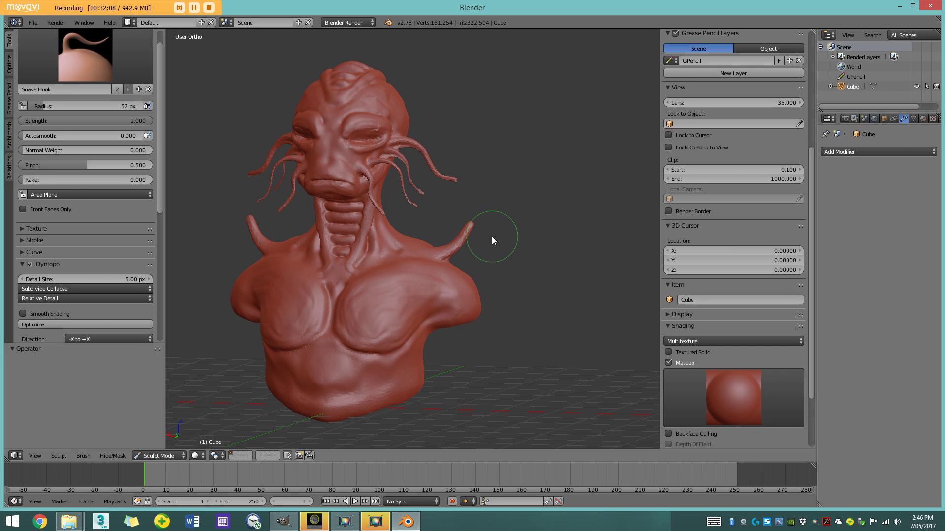
{"action": "key", "text": "ctrl+z"}
Switch to the Smooth brush and bring the creature's head close in a three-quarter view
{"action": "mouse_move", "coordinate": [491, 236]}
{"action": "middle_mouse_down"}
{"action": "mouse_move", "coordinate": [383, 241]}
{"action": "mouse_move", "coordinate": [366, 167]}
{"action": "mouse_move", "coordinate": [415, 253]}
{"action": "mouse_move", "coordinate": [311, 320]}
{"action": "middle_mouse_up"}
{"action": "left_click", "coordinate": [84, 64]}
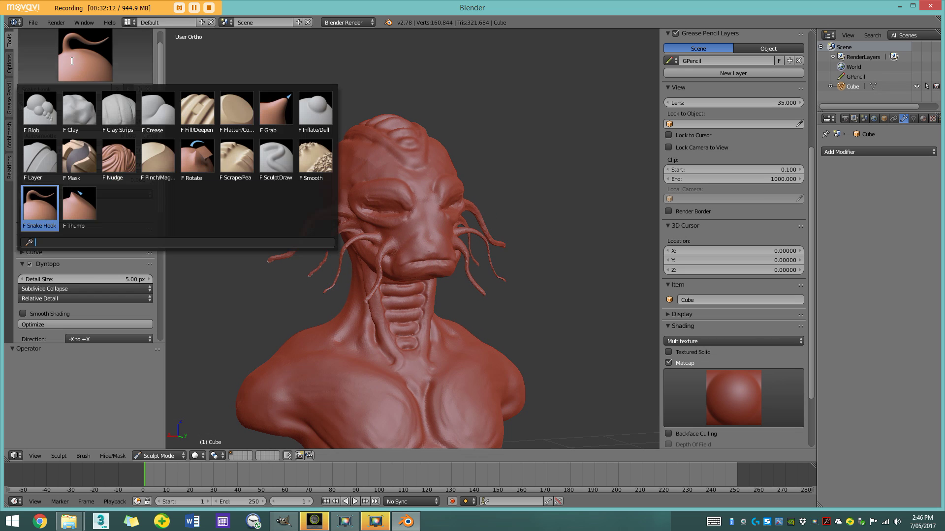
{"action": "left_click", "coordinate": [313, 169]}
{"action": "scroll", "coordinate": [407, 284], "scroll_direction": "up", "scroll_amount": 4}
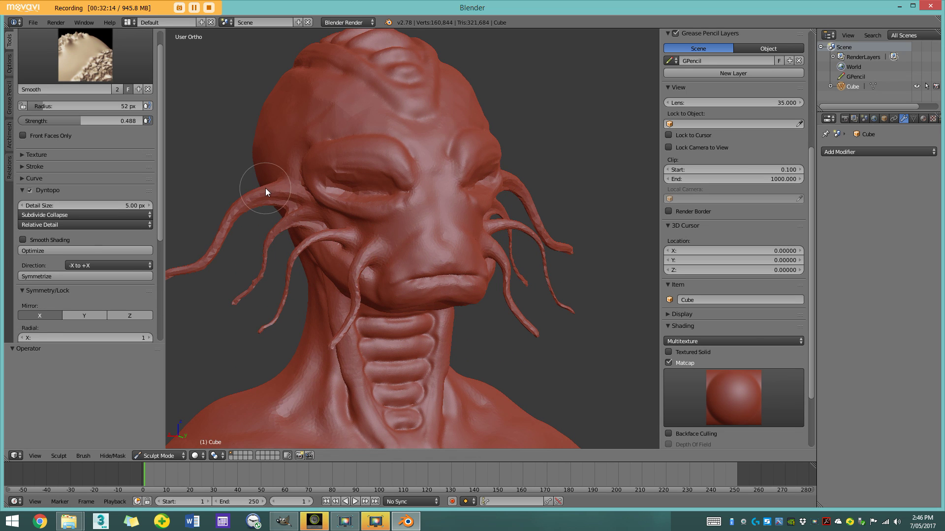
Turn on Smooth Shading for the dynamic topology of the bust
{"action": "middle_click_drag", "start_coordinate": [244, 217], "coordinate": [324, 228]}
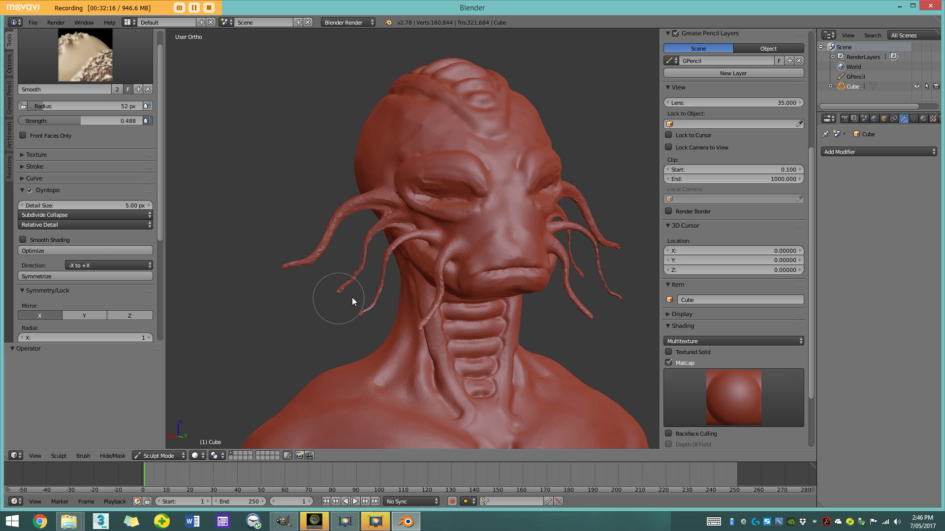
{"action": "middle_click_drag", "start_coordinate": [353, 297], "coordinate": [370, 296]}
{"action": "middle_click_drag", "start_coordinate": [496, 286], "coordinate": [244, 232]}
{"action": "scroll", "coordinate": [536, 271], "scroll_direction": "up", "scroll_amount": 4}
{"action": "scroll", "coordinate": [463, 213], "scroll_direction": "down", "scroll_amount": 2}
{"action": "scroll", "coordinate": [498, 229], "scroll_direction": "down", "scroll_amount": 4}
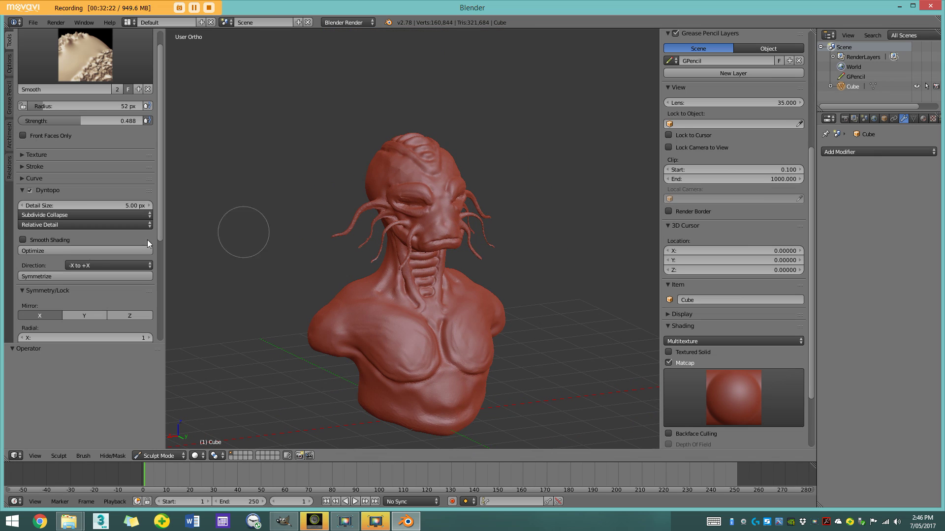
{"action": "left_click", "coordinate": [22, 241]}
{"action": "scroll", "coordinate": [566, 245], "scroll_direction": "up", "scroll_amount": 3}
{"action": "mouse_move", "coordinate": [527, 242]}
{"action": "middle_mouse_down"}
{"action": "mouse_move", "coordinate": [398, 240]}
{"action": "mouse_move", "coordinate": [467, 247]}
{"action": "mouse_move", "coordinate": [484, 200]}
{"action": "mouse_move", "coordinate": [359, 200]}
{"action": "mouse_move", "coordinate": [285, 182]}
{"action": "mouse_move", "coordinate": [353, 164]}
{"action": "mouse_move", "coordinate": [549, 210]}
{"action": "middle_mouse_up"}
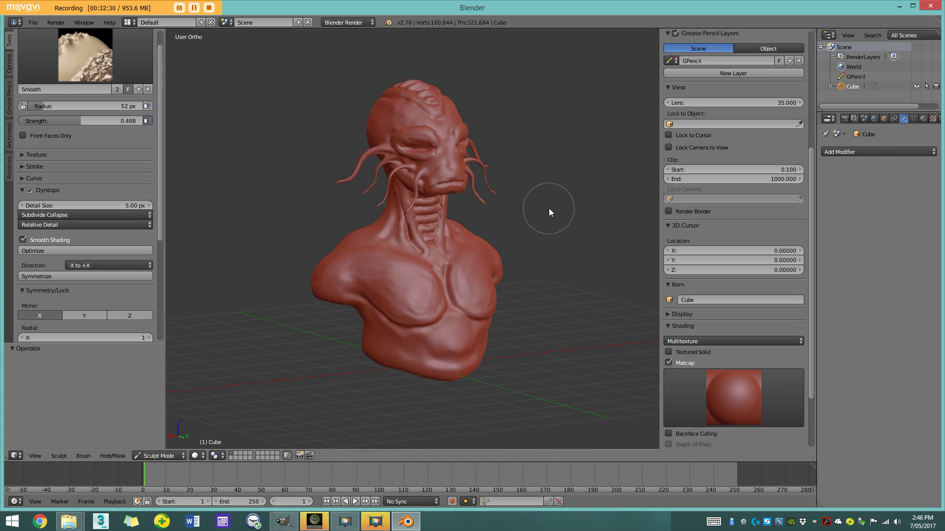
Face the front of the creature and switch to the Clay Strips brush, centring on the neck and upper chest
{"action": "key", "text": "KP_1"}
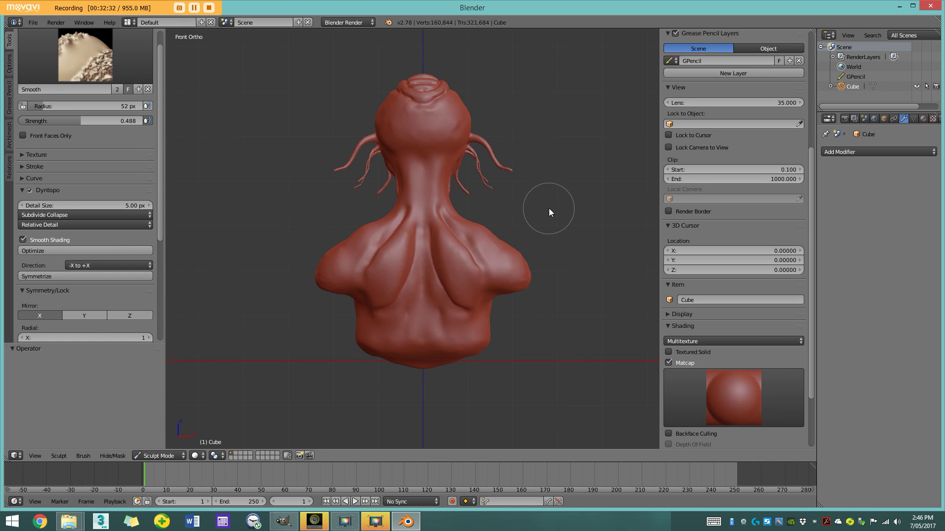
{"action": "key", "text": "ctrl+KP_1"}
{"action": "scroll", "coordinate": [549, 209], "scroll_direction": "up", "scroll_amount": 3}
{"action": "middle_click_drag", "start_coordinate": [476, 201], "coordinate": [473, 258], "text": "shift"}
{"action": "scroll", "coordinate": [480, 229], "scroll_direction": "down", "scroll_amount": 1}
{"action": "left_click", "coordinate": [85, 55]}
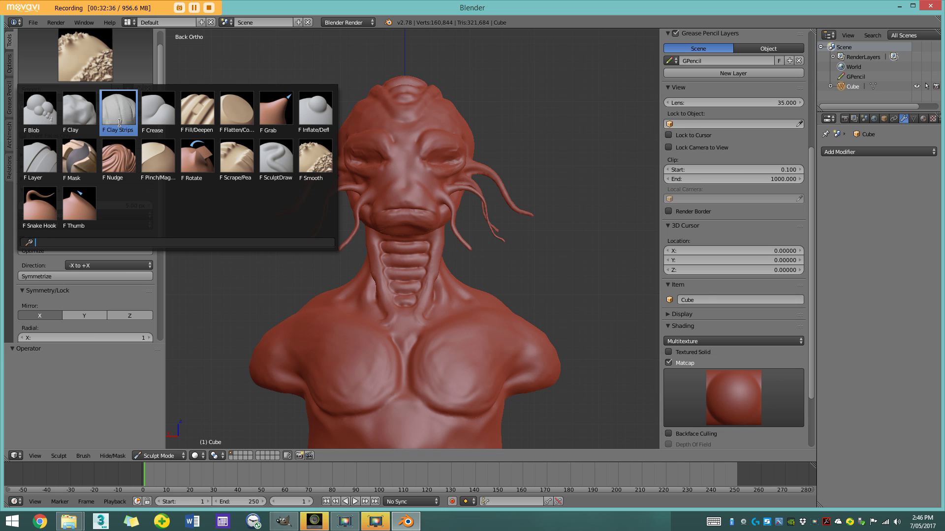
{"action": "left_click", "coordinate": [119, 110]}
{"action": "scroll", "coordinate": [401, 280], "scroll_direction": "up", "scroll_amount": 3}
{"action": "middle_click_drag", "start_coordinate": [355, 320], "coordinate": [358, 247], "text": "shift"}
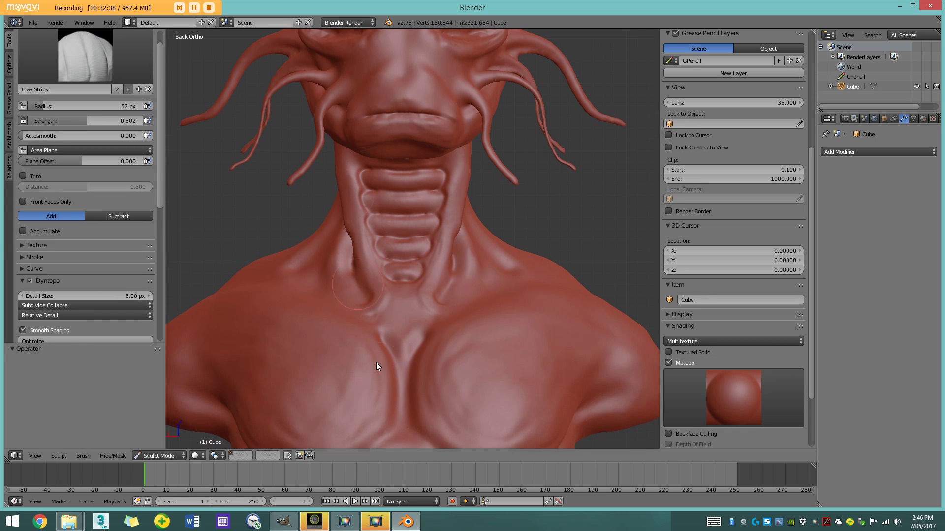
Switch to the Crease brush and bring the ridged throat and the side of the neck close
{"action": "left_click", "coordinate": [85, 55]}
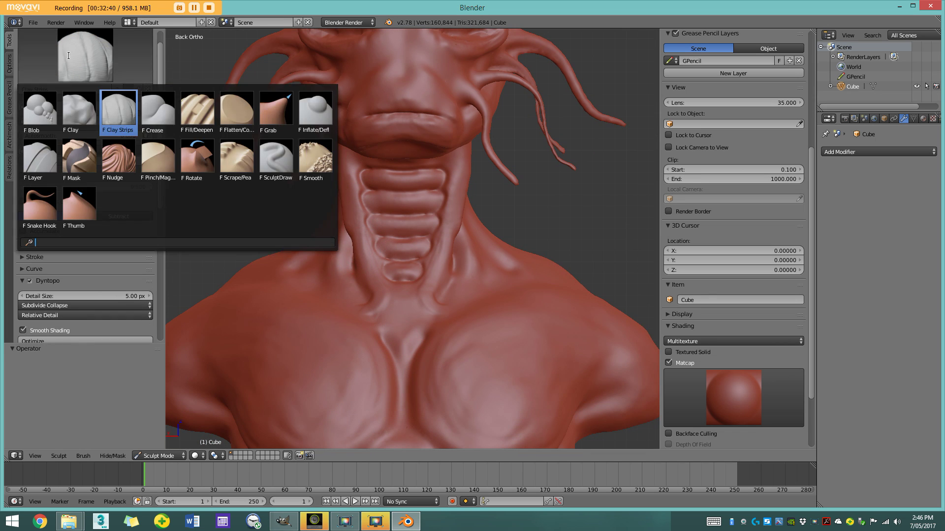
{"action": "left_click", "coordinate": [165, 104]}
{"action": "scroll", "coordinate": [388, 371], "scroll_direction": "up", "scroll_amount": 5}
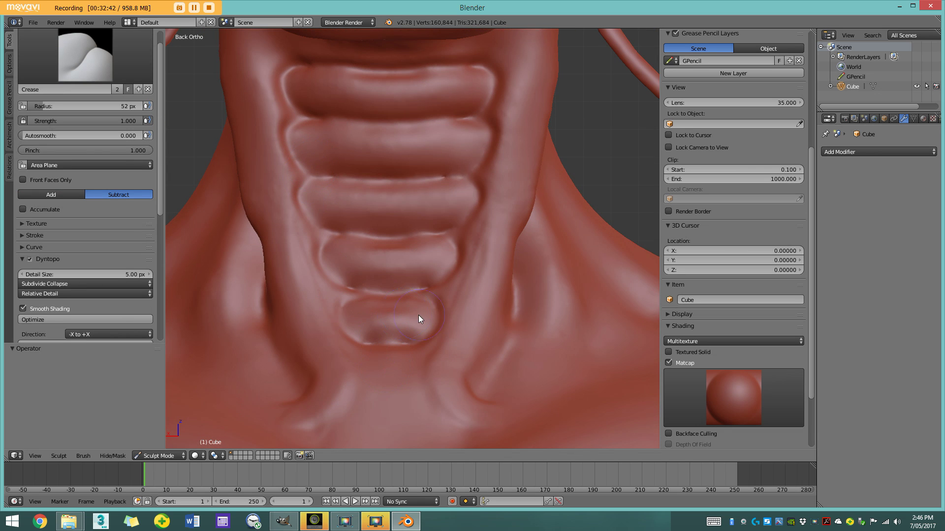
{"action": "scroll", "coordinate": [297, 225], "scroll_direction": "down", "scroll_amount": 3}
{"action": "middle_click_drag", "start_coordinate": [362, 240], "coordinate": [480, 158]}
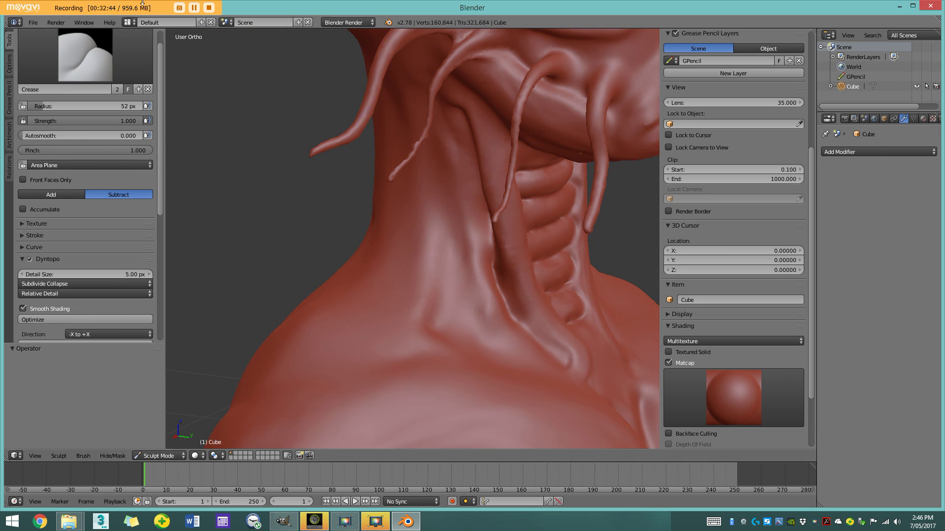
Switch back to the Smooth brush
{"action": "left_click", "coordinate": [64, 54]}
{"action": "left_click", "coordinate": [315, 158]}
{"action": "scroll", "coordinate": [484, 174], "scroll_direction": "down", "scroll_amount": 3}
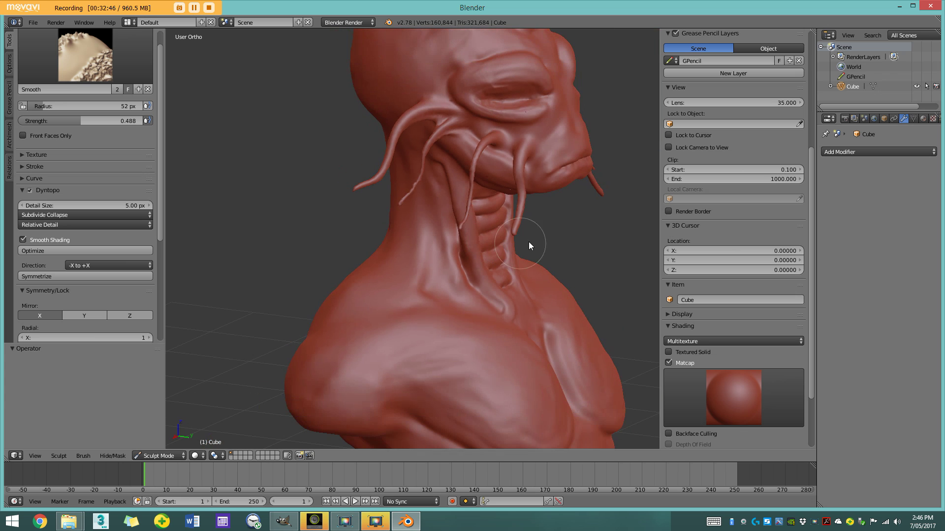
Examine the smooth-shaded bust from the back, then its face and tentacles straight from the front
{"action": "scroll", "coordinate": [449, 238], "scroll_direction": "down", "scroll_amount": 3}
{"action": "middle_click_drag", "start_coordinate": [445, 237], "coordinate": [390, 240]}
{"action": "scroll", "coordinate": [421, 236], "scroll_direction": "up", "scroll_amount": 3}
{"action": "key", "text": "KP_1"}
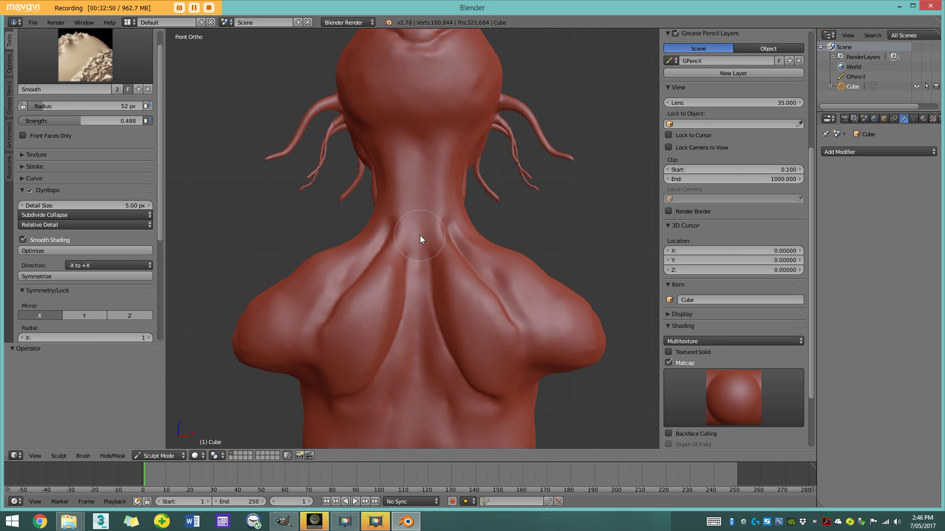
{"action": "key", "text": "ctrl+KP_1"}
{"action": "middle_click_drag", "start_coordinate": [444, 187], "coordinate": [417, 275], "text": "shift"}
{"action": "scroll", "coordinate": [424, 252], "scroll_direction": "up", "scroll_amount": 3}
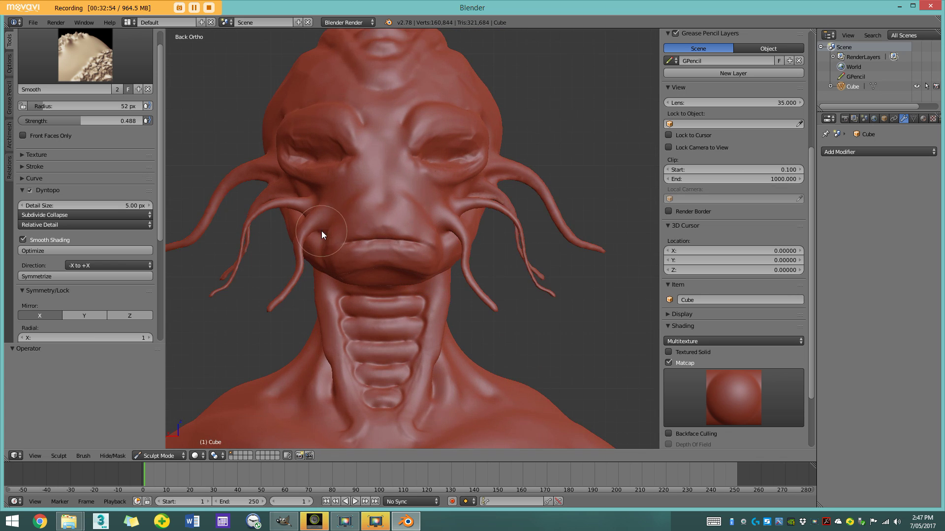
{"action": "scroll", "coordinate": [379, 227], "scroll_direction": "up", "scroll_amount": 2}
{"action": "scroll", "coordinate": [451, 263], "scroll_direction": "down", "scroll_amount": 2}
{"action": "scroll", "coordinate": [387, 255], "scroll_direction": "down", "scroll_amount": 3}
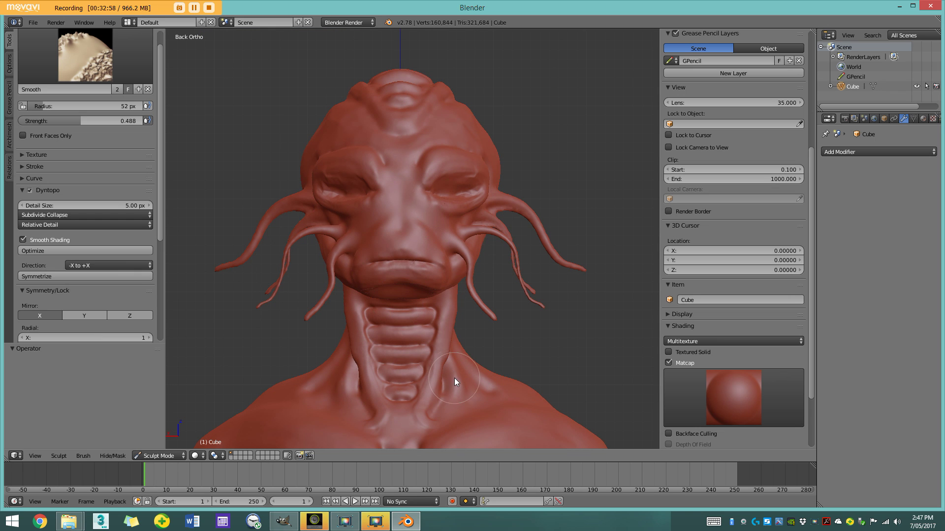
Examine the whole bust from several angles, checking the chest, the throat ridges and the side of the neck
{"action": "scroll", "coordinate": [453, 382], "scroll_direction": "down", "scroll_amount": 3}
{"action": "mouse_move", "coordinate": [454, 385]}
{"action": "middle_mouse_down", "text": "shift"}
{"action": "mouse_move", "coordinate": [470, 265]}
{"action": "mouse_move", "coordinate": [342, 275]}
{"action": "mouse_move", "coordinate": [499, 269]}
{"action": "mouse_move", "coordinate": [442, 264]}
{"action": "mouse_move", "coordinate": [472, 268]}
{"action": "middle_mouse_up", "text": "shift"}
{"action": "scroll", "coordinate": [499, 268], "scroll_direction": "down", "scroll_amount": 4}
{"action": "scroll", "coordinate": [472, 268], "scroll_direction": "up", "scroll_amount": 5}
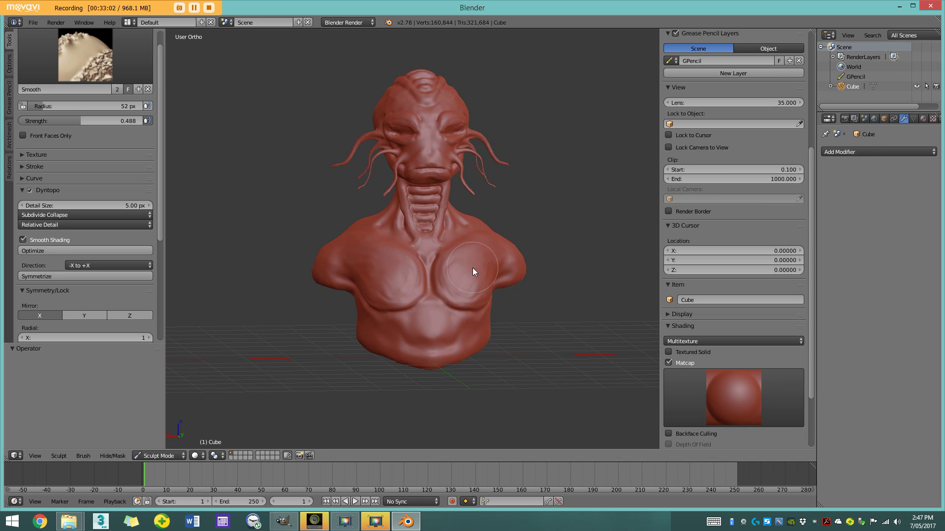
{"action": "scroll", "coordinate": [467, 273], "scroll_direction": "up", "scroll_amount": 1}
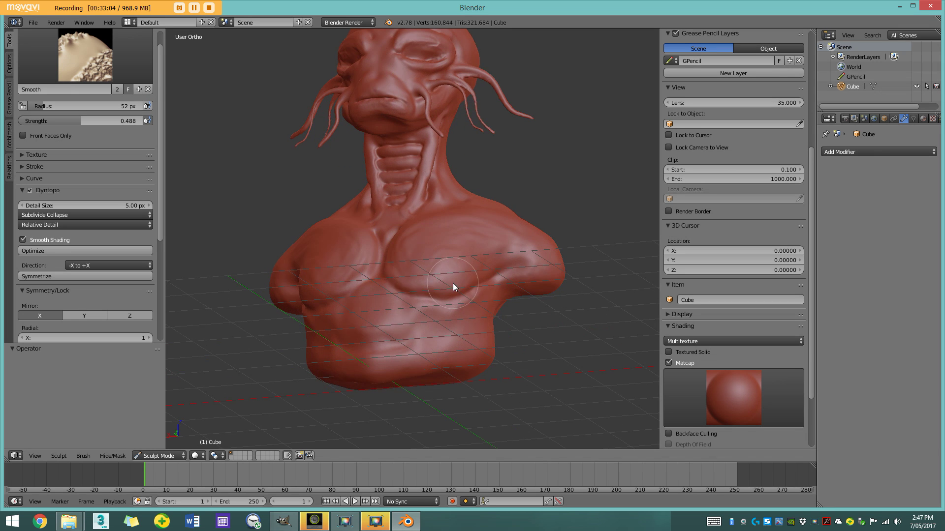
{"action": "scroll", "coordinate": [453, 285], "scroll_direction": "up", "scroll_amount": 1}
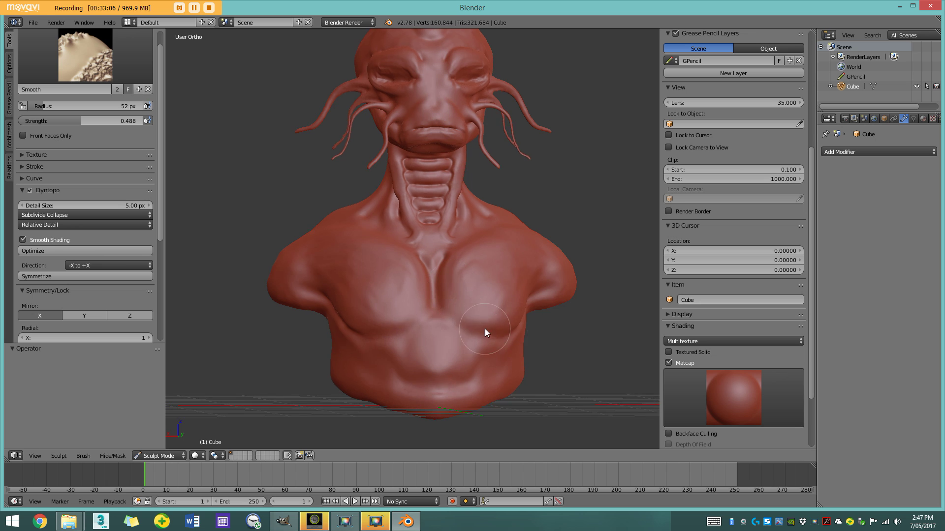
{"action": "middle_click_drag", "start_coordinate": [485, 330], "coordinate": [462, 349]}
{"action": "scroll", "coordinate": [443, 253], "scroll_direction": "up", "scroll_amount": 2}
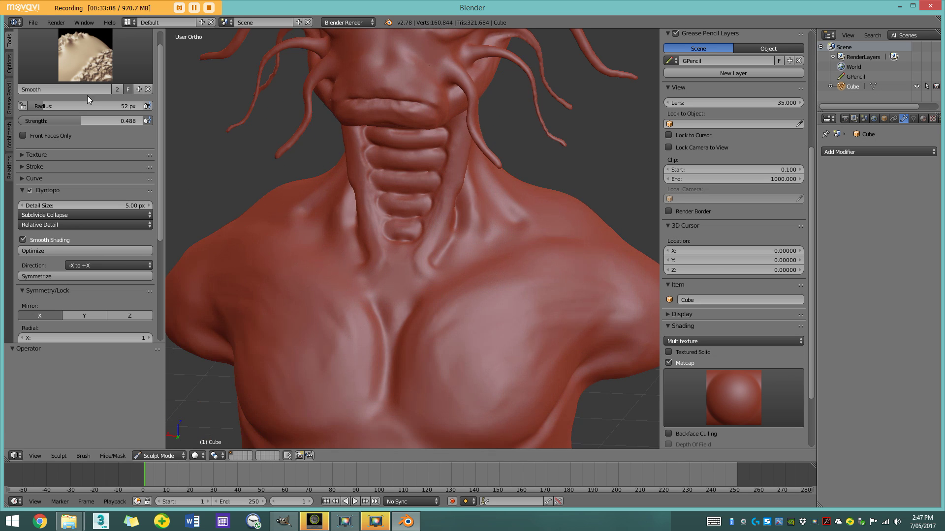
{"action": "scroll", "coordinate": [348, 305], "scroll_direction": "up", "scroll_amount": 2}
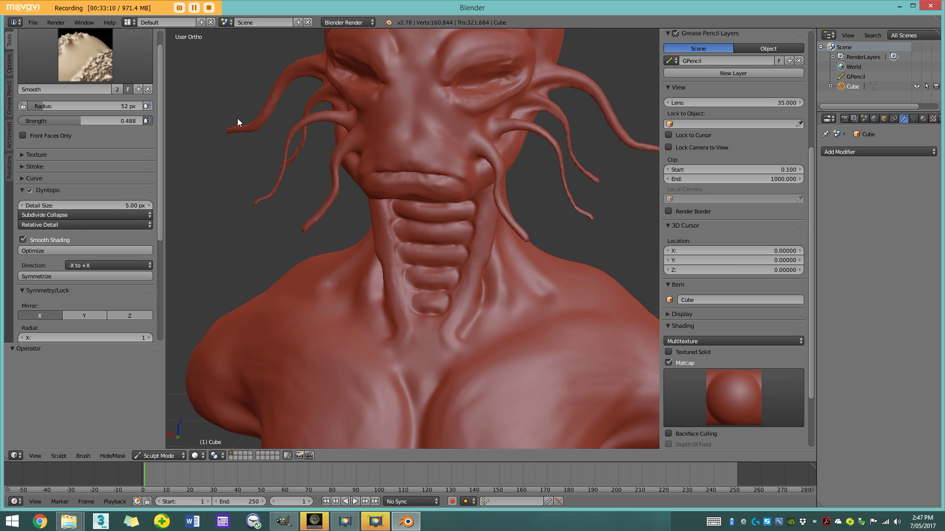
{"action": "scroll", "coordinate": [374, 207], "scroll_direction": "down", "scroll_amount": 2}
{"action": "scroll", "coordinate": [456, 258], "scroll_direction": "up", "scroll_amount": 2}
{"action": "middle_click_drag", "start_coordinate": [401, 229], "coordinate": [494, 249]}
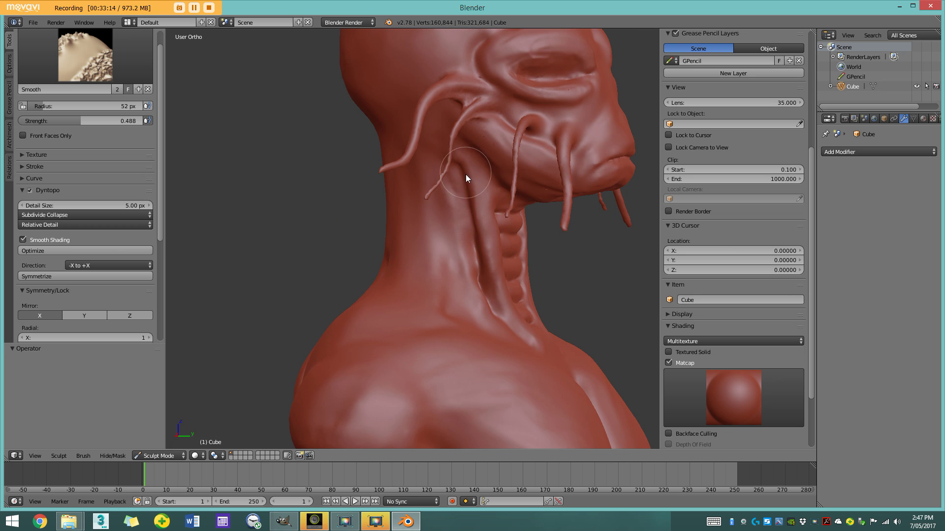